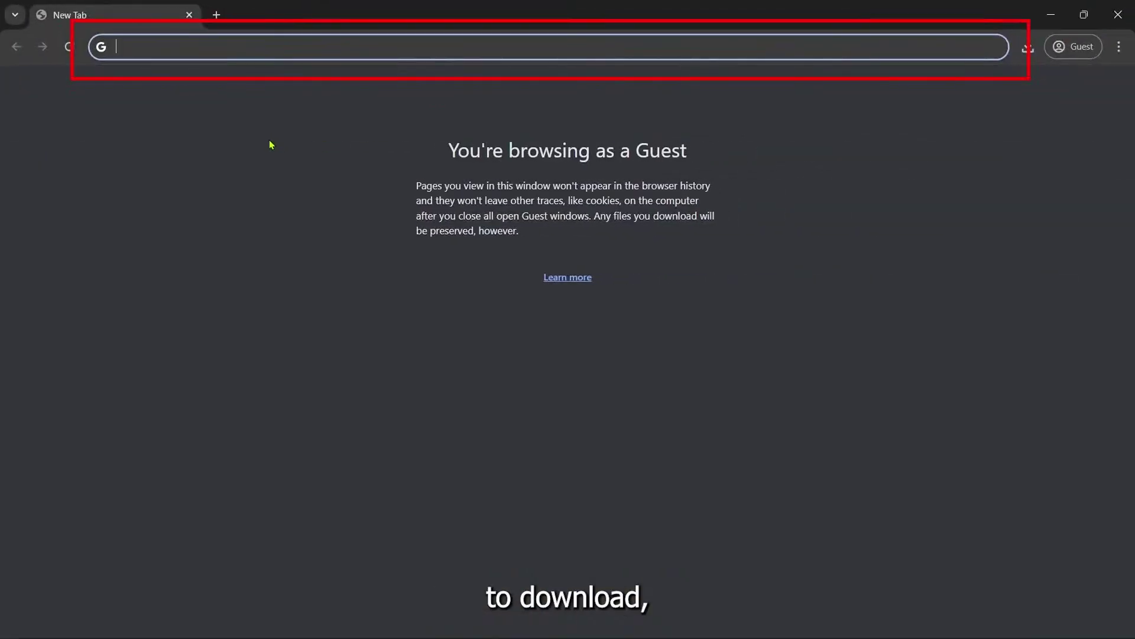
{"action": "type", "text": "ww"}
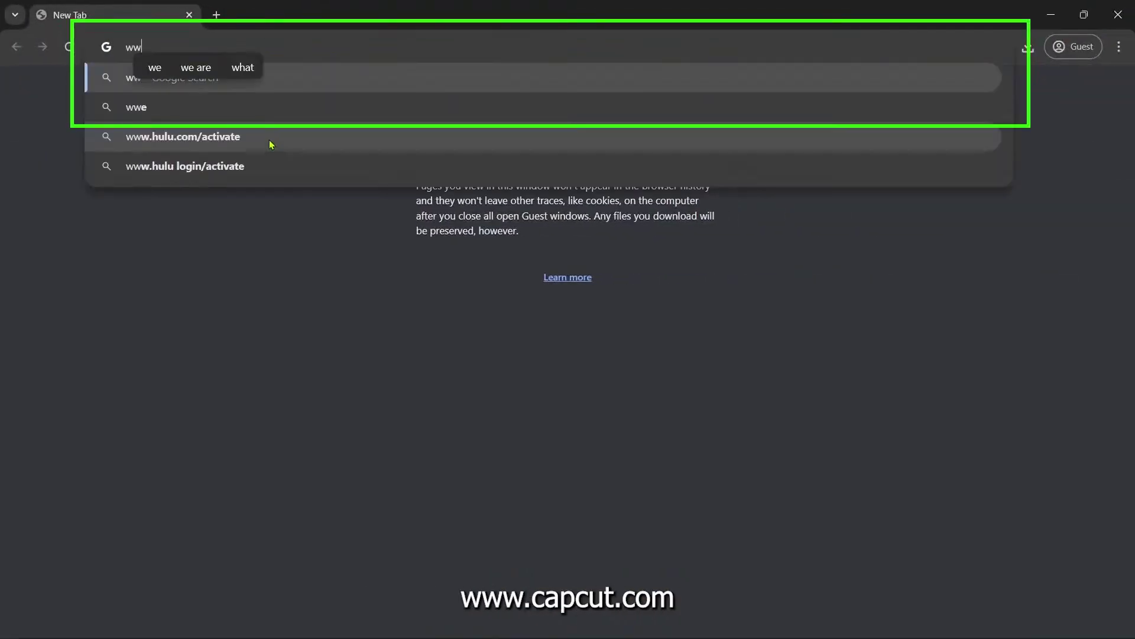
{"action": "type", "text": "w.capcut."}
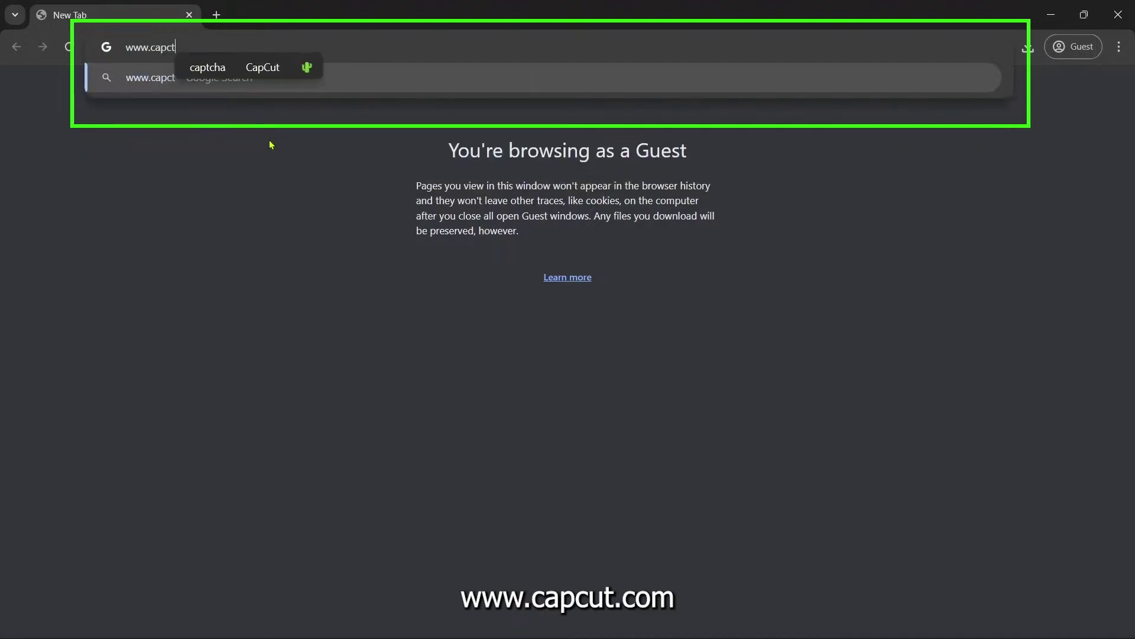
{"action": "type", "text": "com\\"}
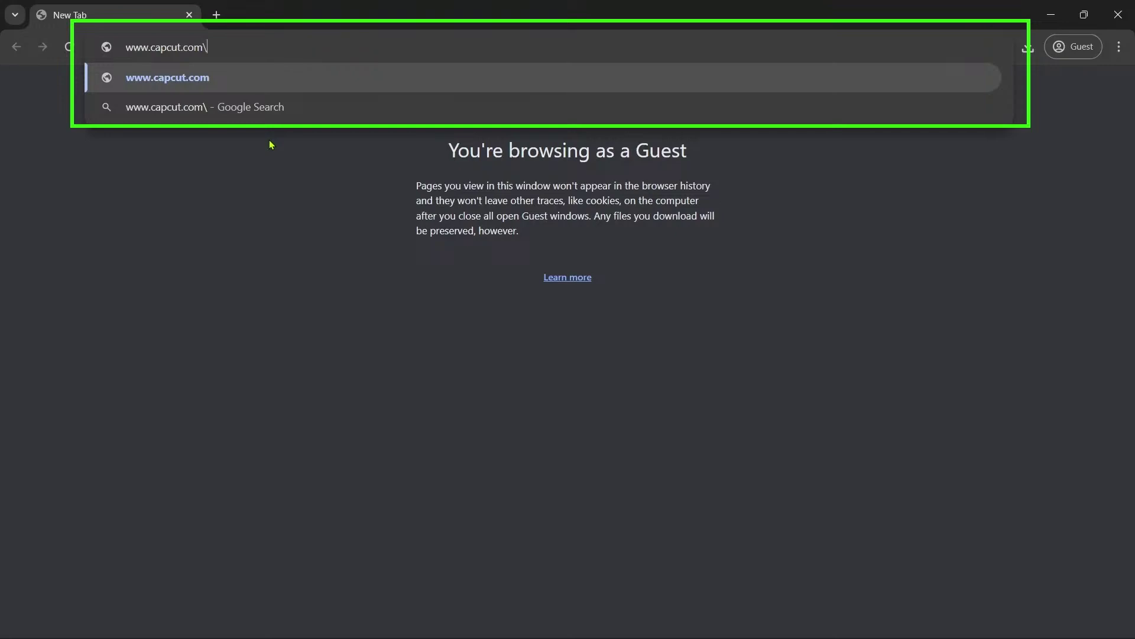
{"action": "key", "text": "BackSpace"}
{"action": "key", "text": "Return"}
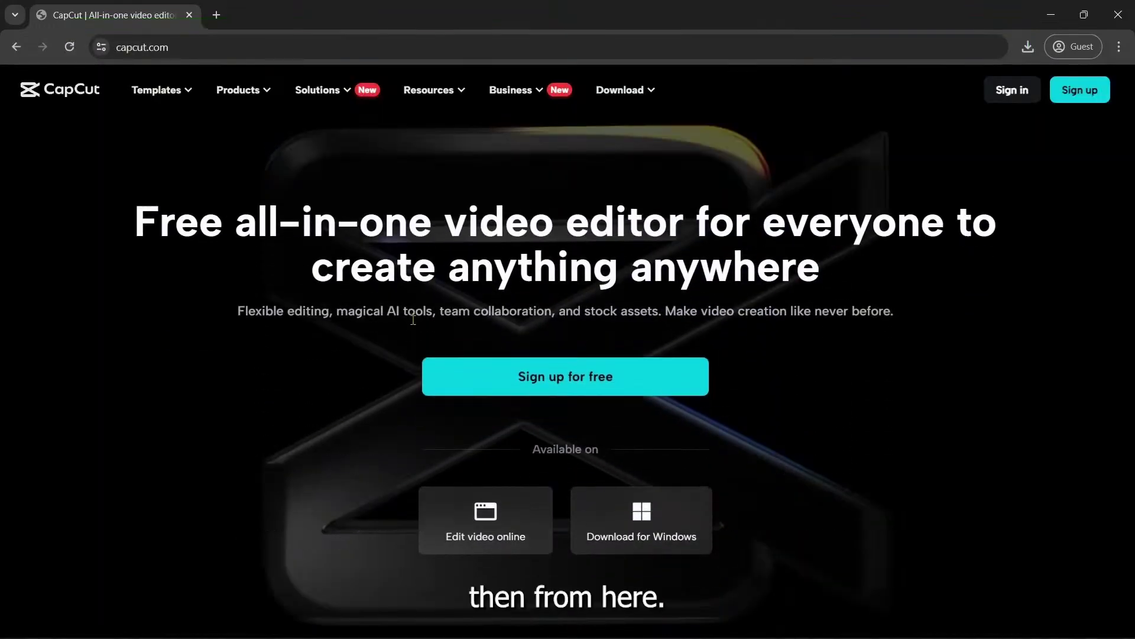
Step: Download the CapCut installer for Windows into the Downloads folder, launch it from there, and close the installer window
{"action": "left_click", "coordinate": [664, 526]}
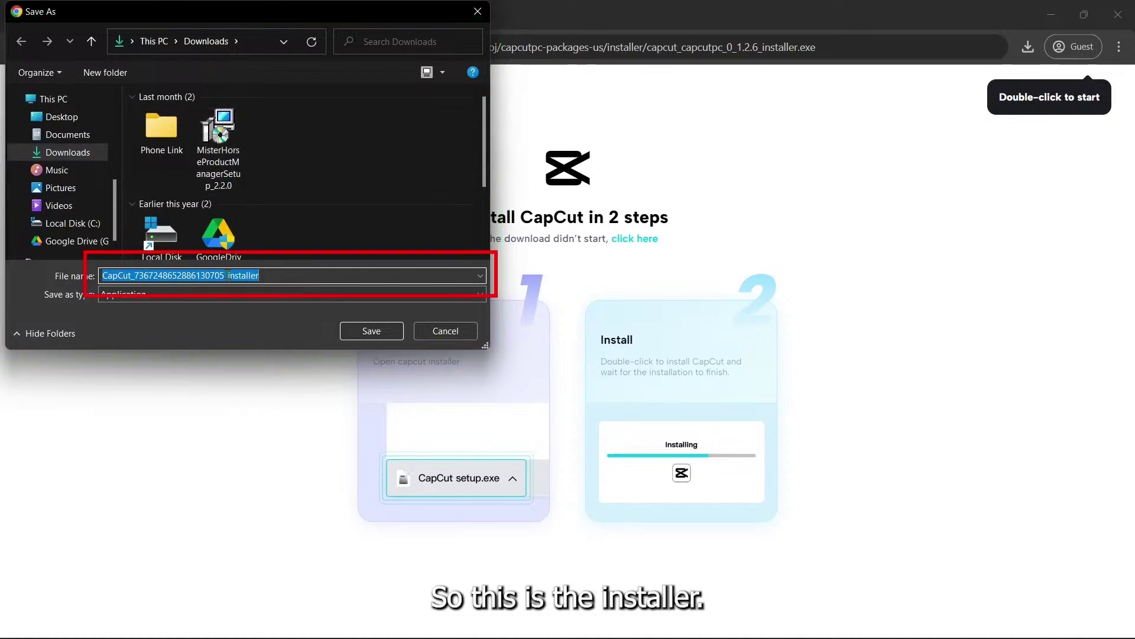
{"action": "left_click", "coordinate": [388, 335]}
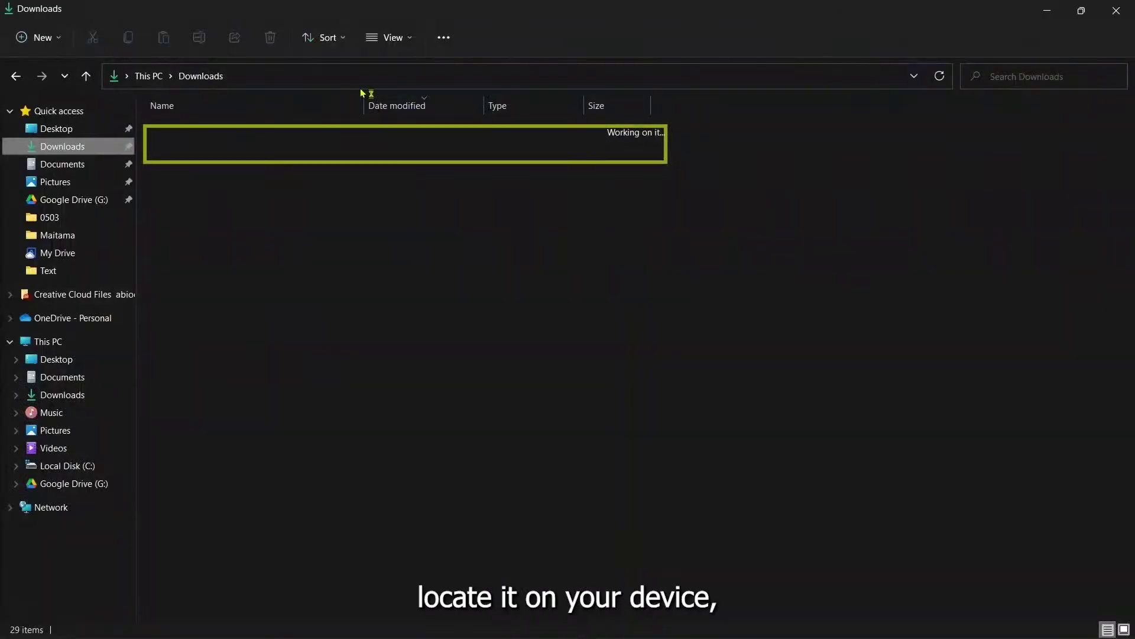
{"action": "double_click", "coordinate": [235, 148]}
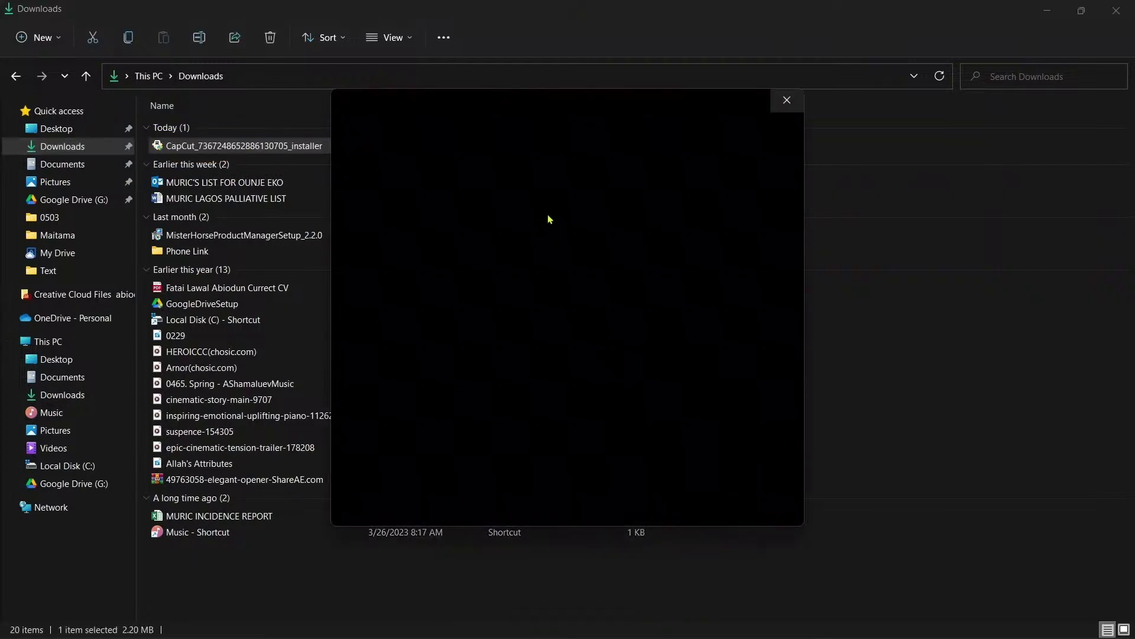
{"action": "left_click", "coordinate": [786, 99]}
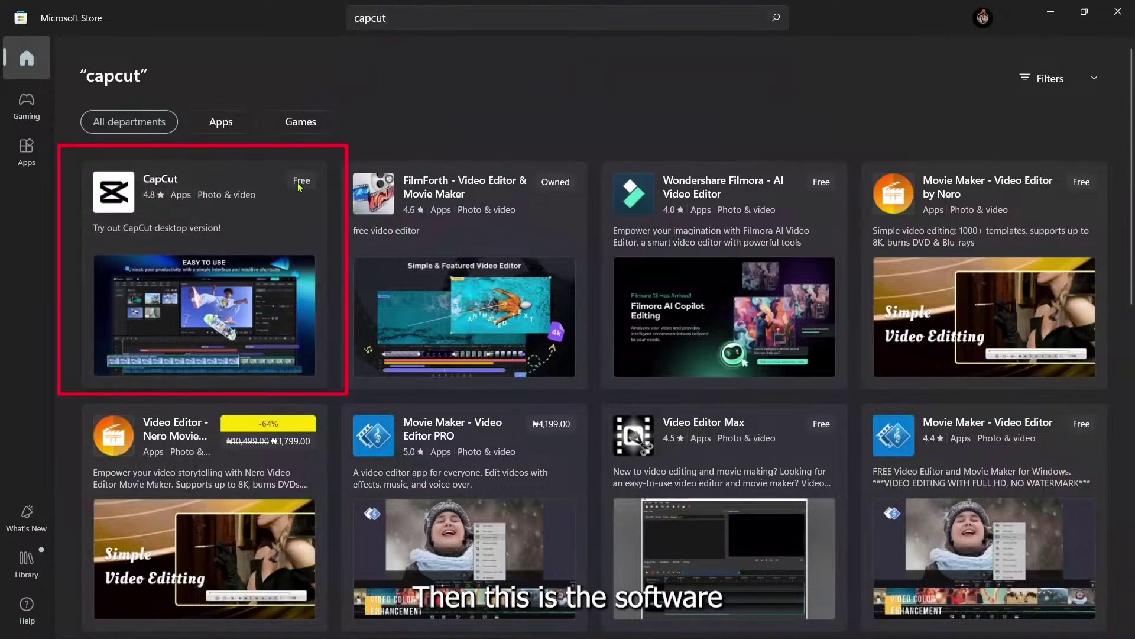
Step: Open the CapCut listing from the "capcut" search results in the Microsoft Store
{"action": "left_click", "coordinate": [170, 188]}
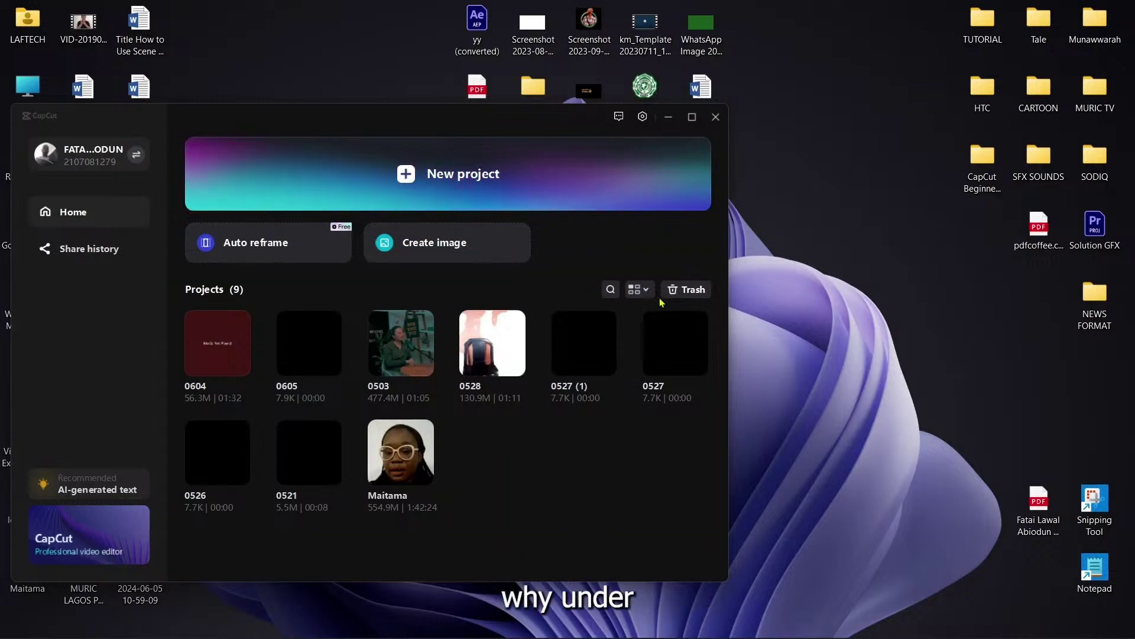
Step: Permanently delete only project 0605 from the CapCut project trash, then close the trash
{"action": "left_click", "coordinate": [681, 289]}
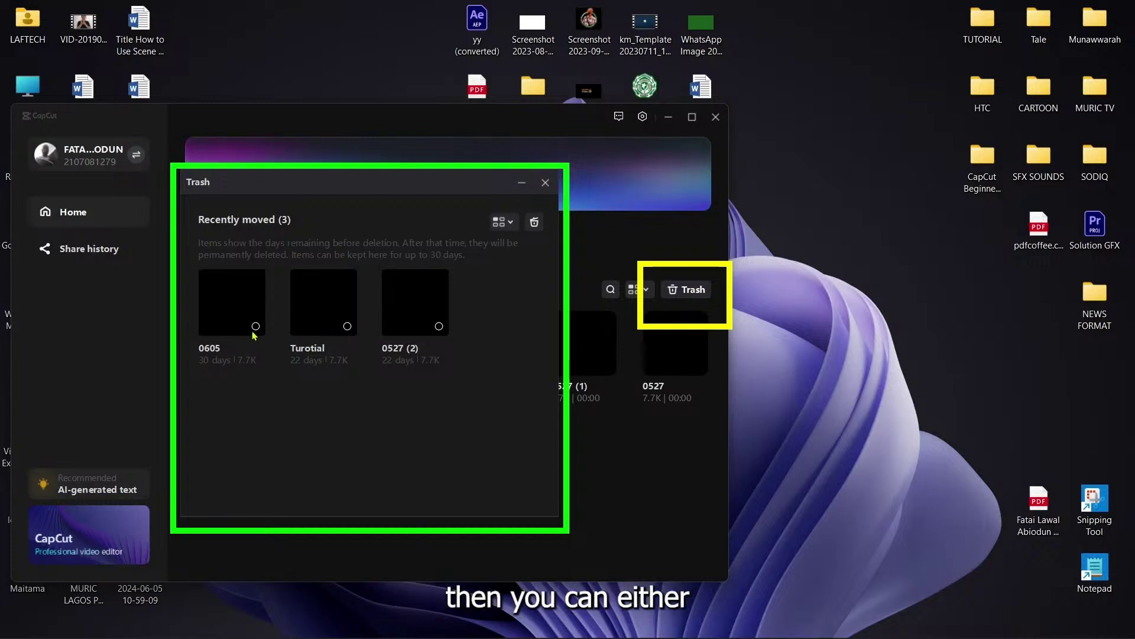
{"action": "left_click", "coordinate": [534, 222]}
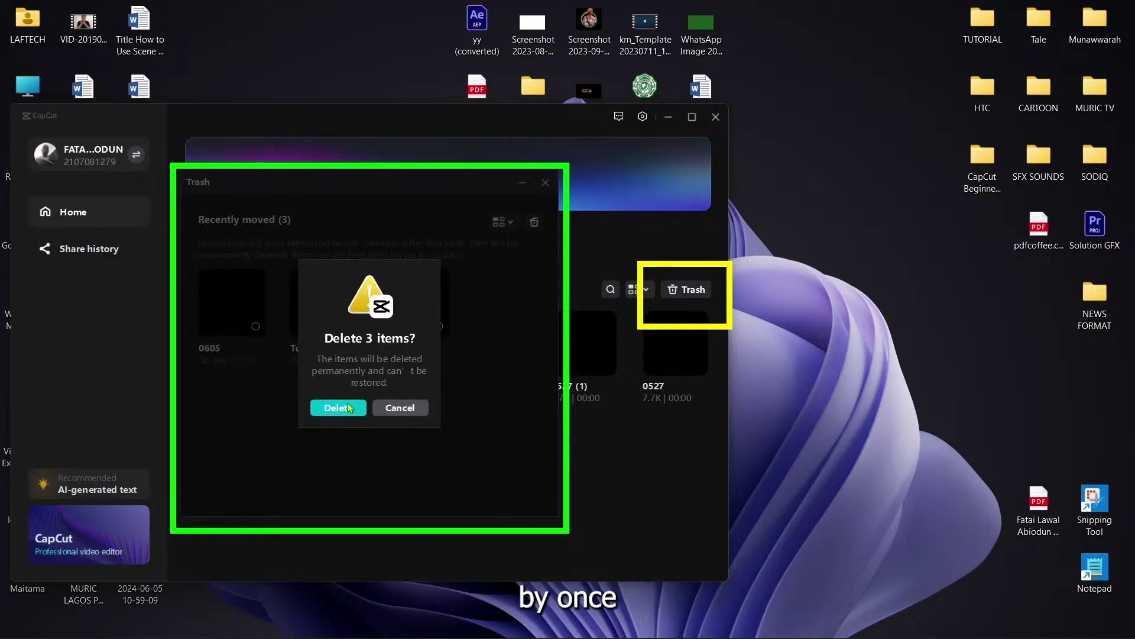
{"action": "left_click", "coordinate": [403, 408]}
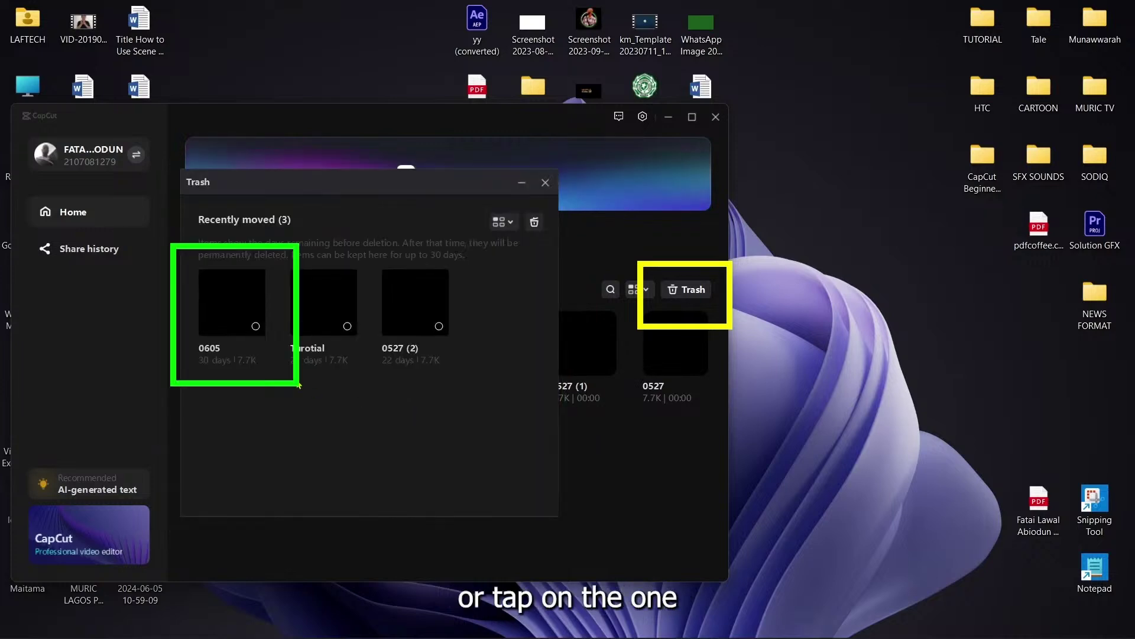
{"action": "left_click", "coordinate": [256, 326]}
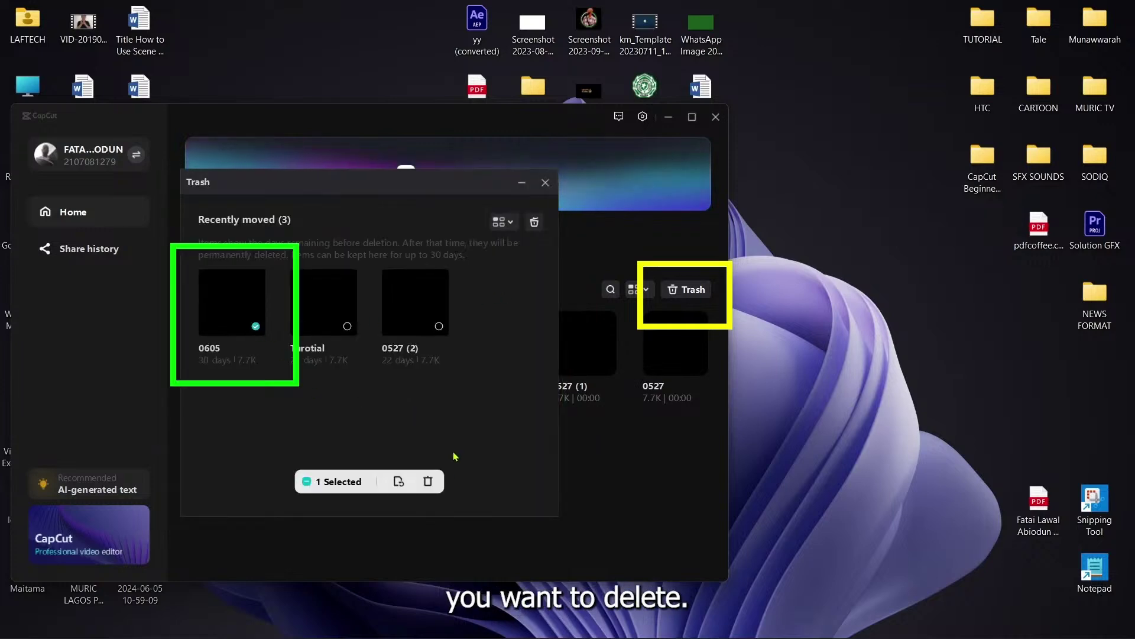
{"action": "left_click", "coordinate": [428, 482]}
{"action": "left_click", "coordinate": [347, 404]}
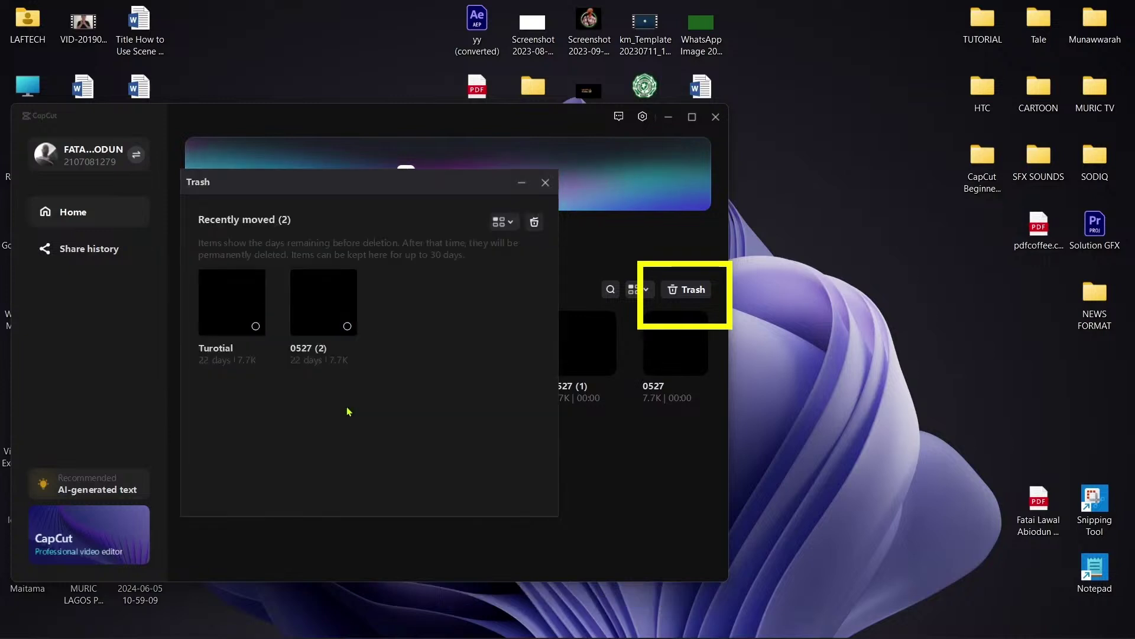
{"action": "left_click", "coordinate": [546, 183]}
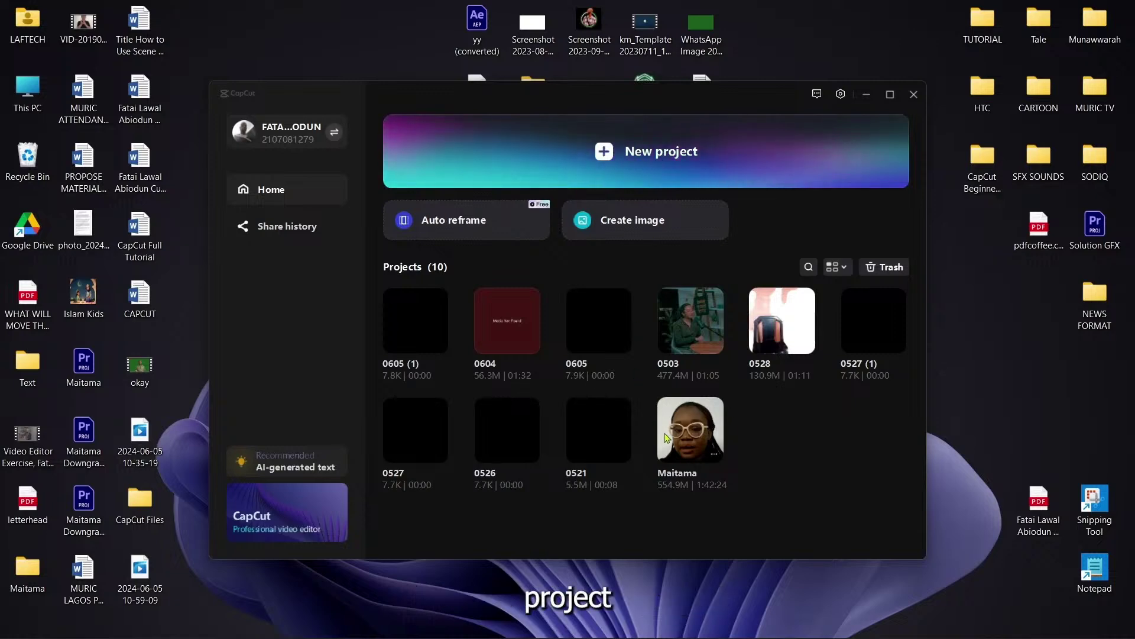
Step: Create a new project and look through the selection tool options above its timeline
{"action": "left_click", "coordinate": [656, 155]}
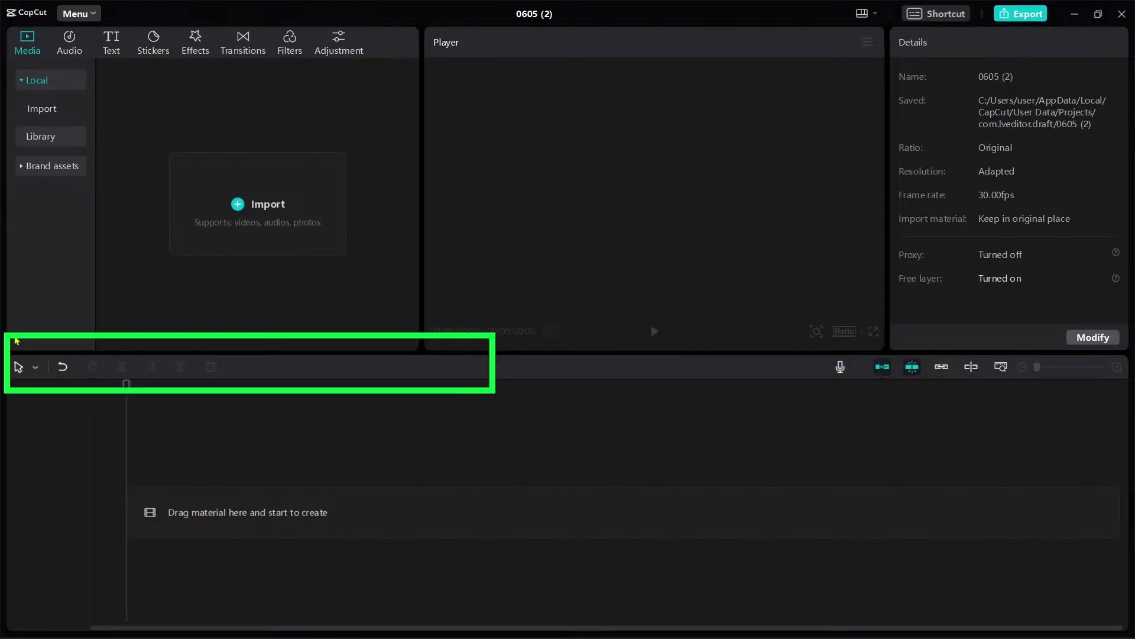
{"action": "left_click", "coordinate": [35, 367]}
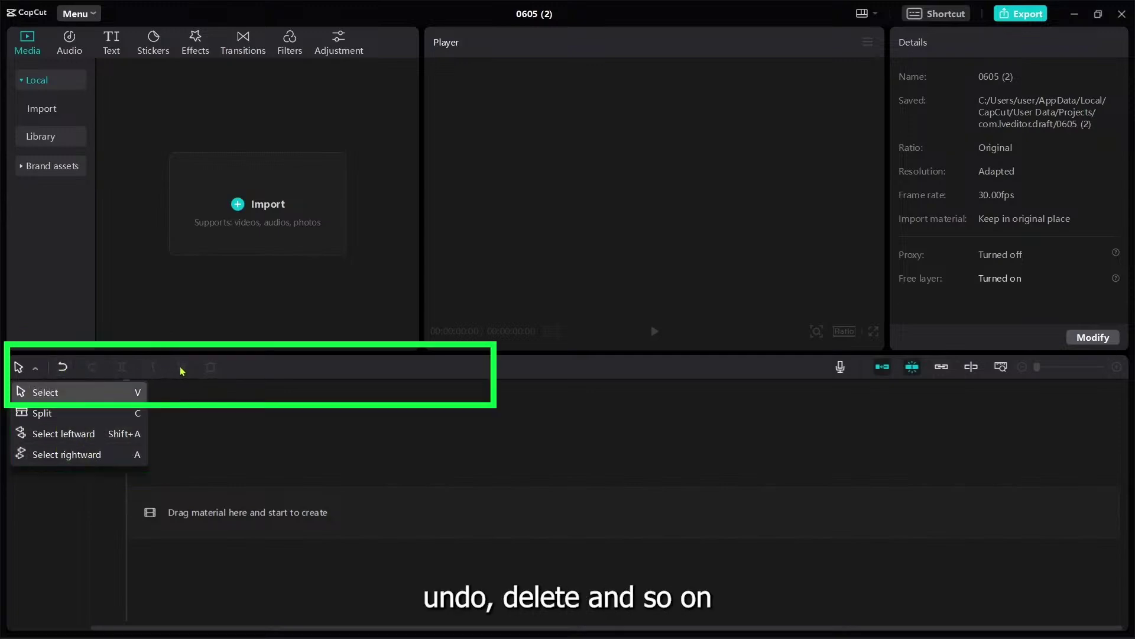
{"action": "left_click", "coordinate": [348, 375]}
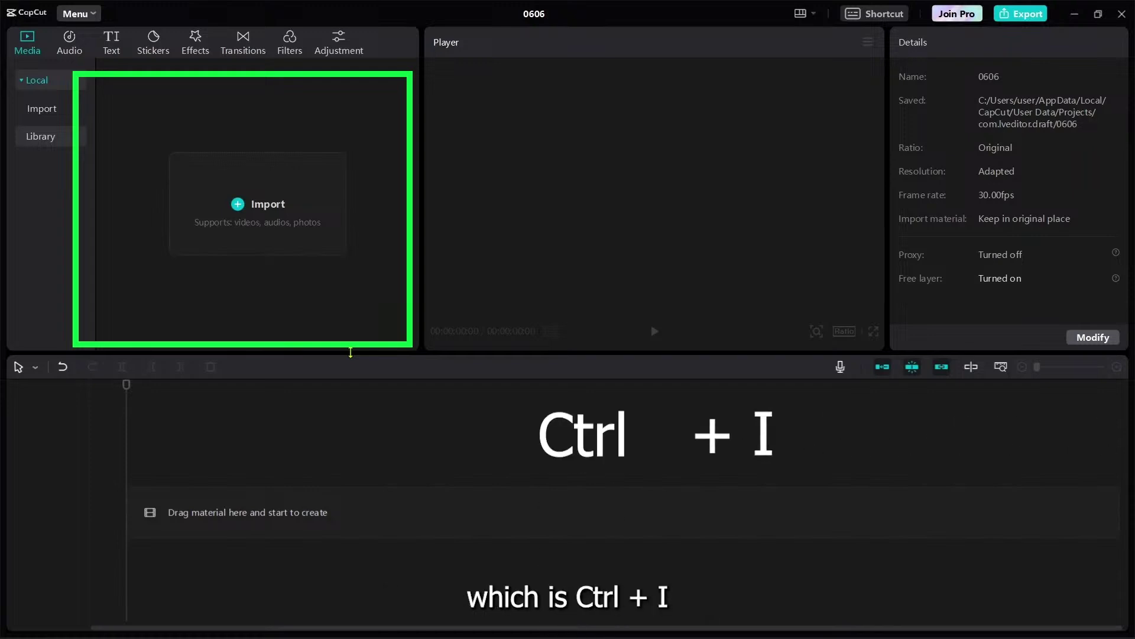
Step: Browse the files in the Downloads folder from the media import dialog
{"action": "key", "text": "ctrl+i"}
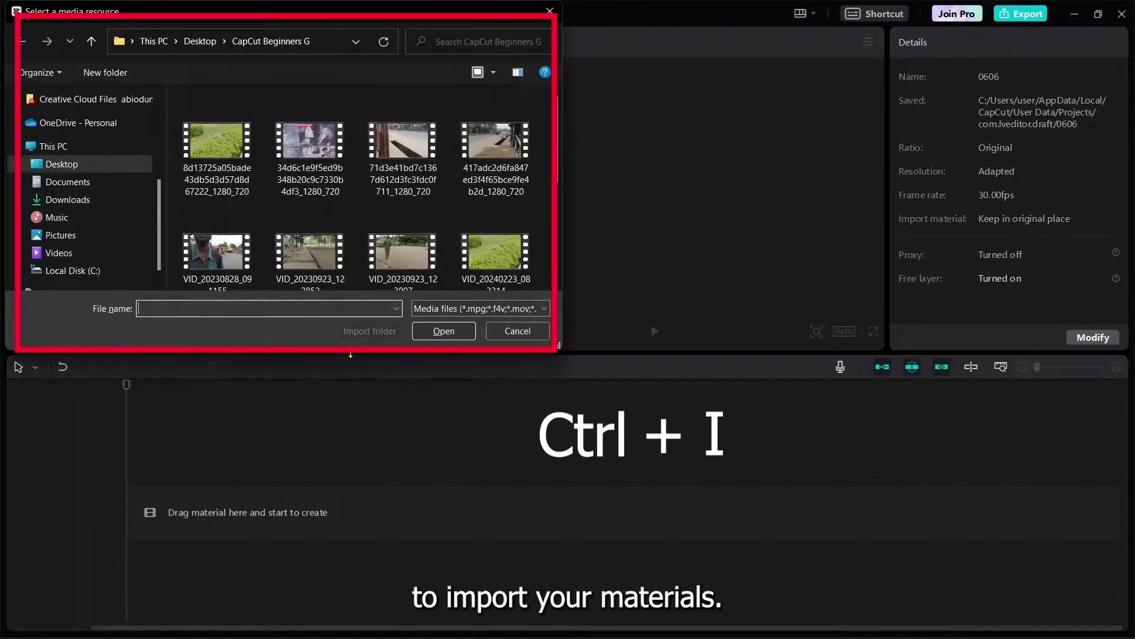
{"action": "left_click", "coordinate": [518, 331]}
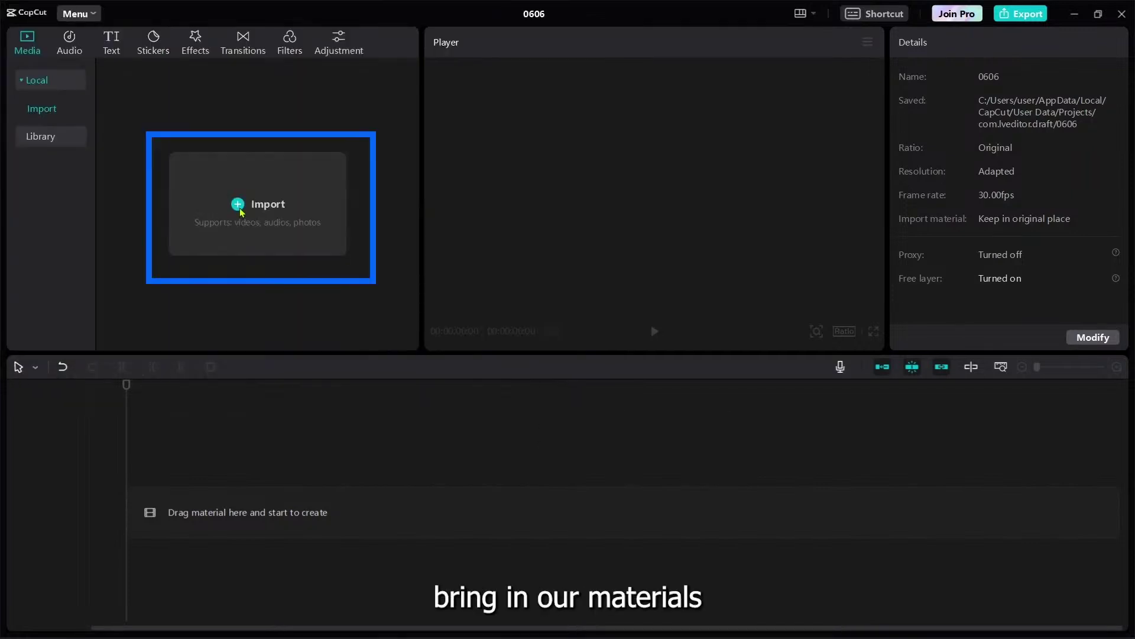
{"action": "left_click", "coordinate": [239, 207]}
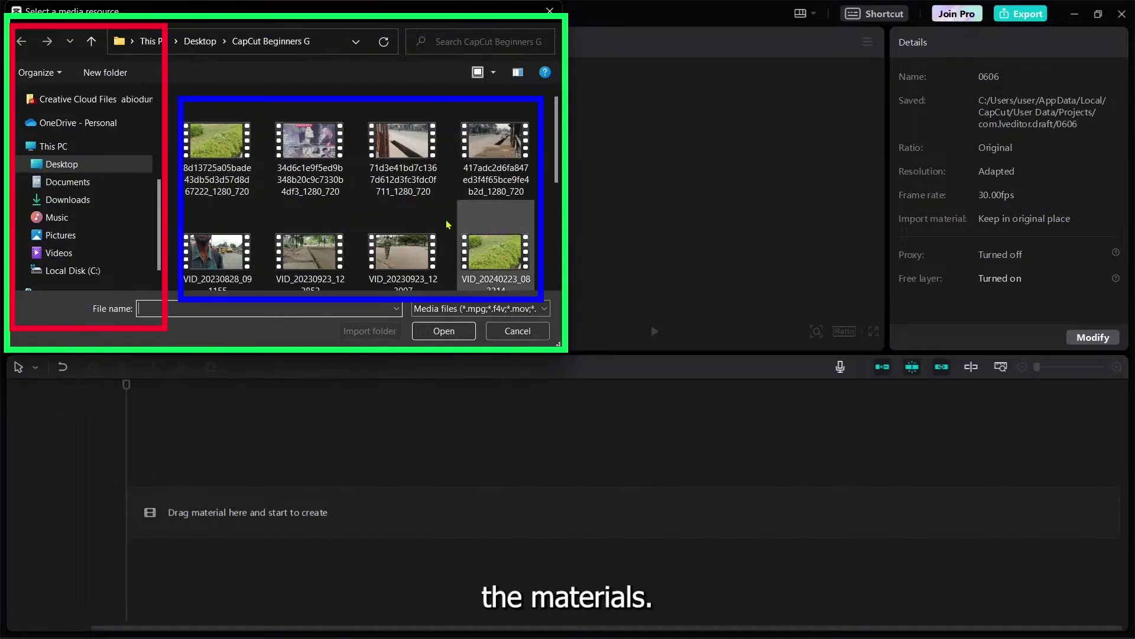
{"action": "left_click", "coordinate": [68, 200]}
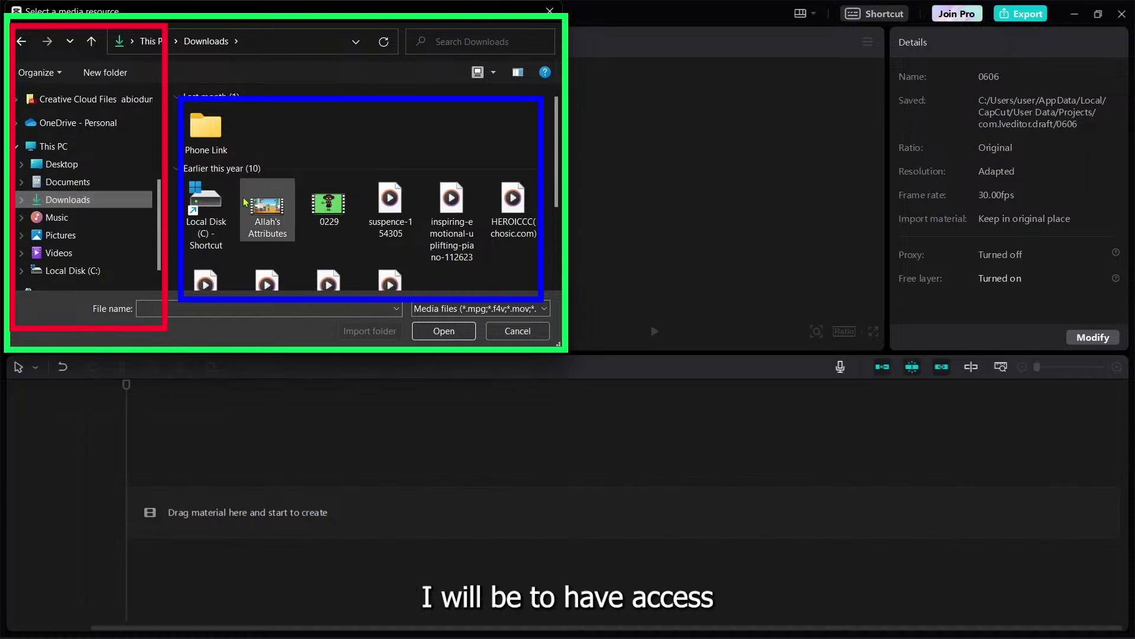
{"action": "scroll", "coordinate": [300, 175], "scroll_direction": "down", "scroll_amount": 3}
{"action": "scroll", "coordinate": [301, 175], "scroll_direction": "up", "scroll_amount": 3}
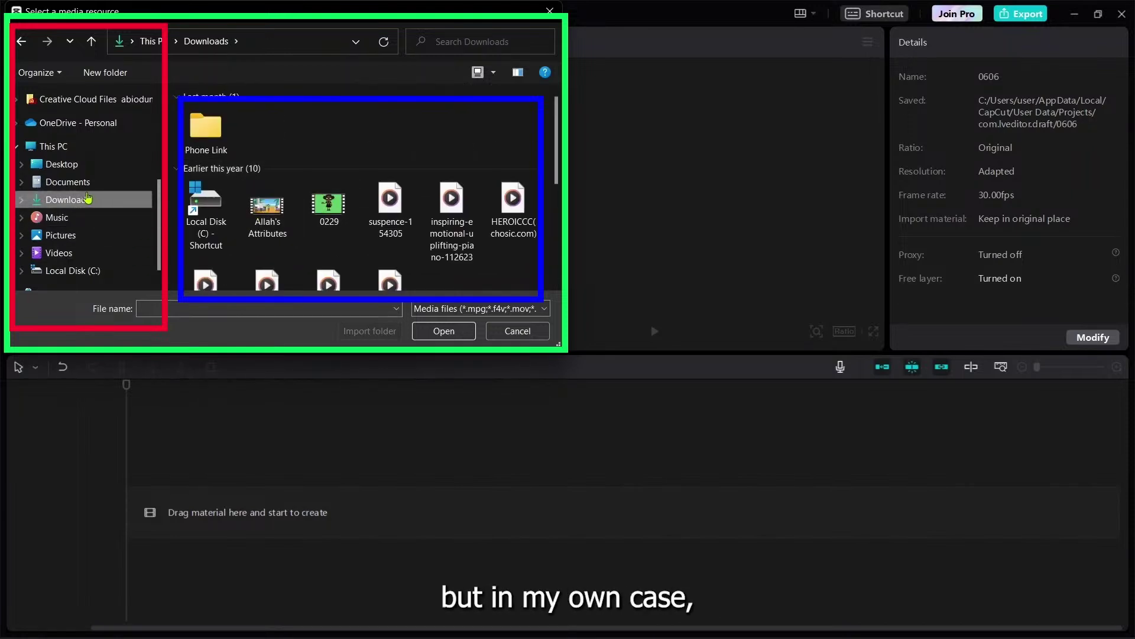
Step: Import the whole CapCut Beginners G folder from the Desktop into the project media
{"action": "left_click", "coordinate": [75, 164]}
{"action": "scroll", "coordinate": [287, 248], "scroll_direction": "down", "scroll_amount": 2}
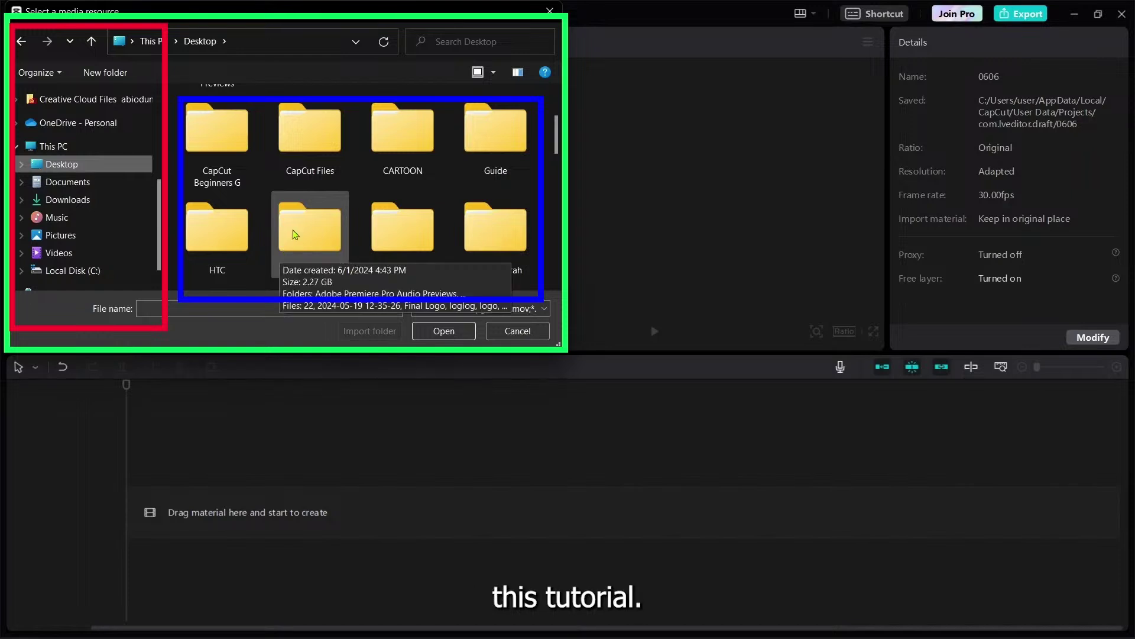
{"action": "left_click", "coordinate": [217, 143]}
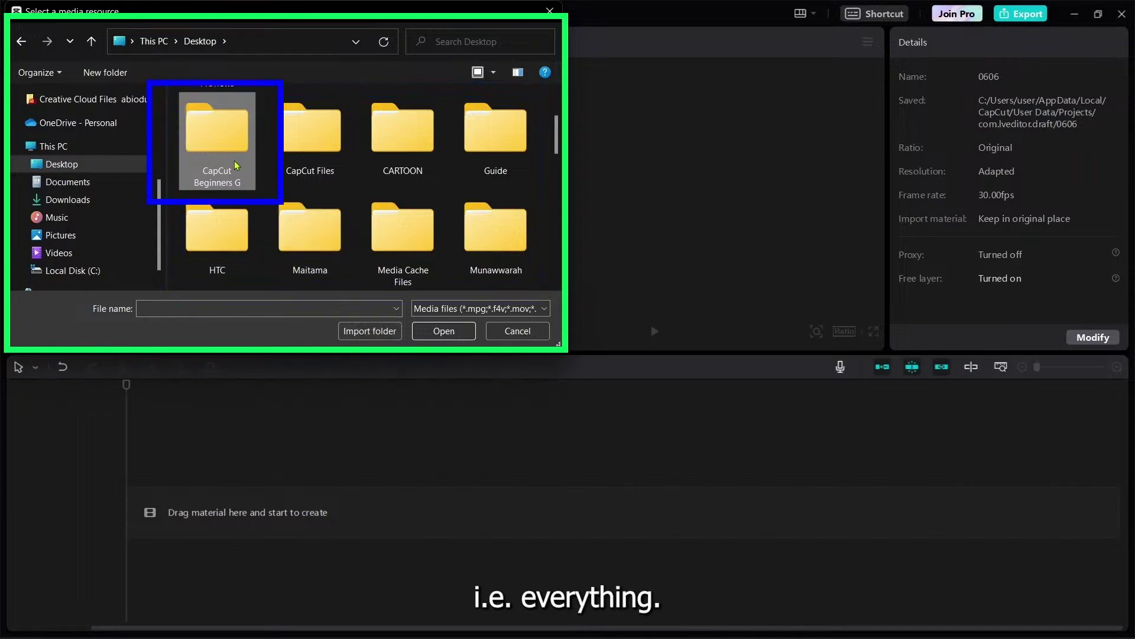
{"action": "double_click", "coordinate": [236, 166]}
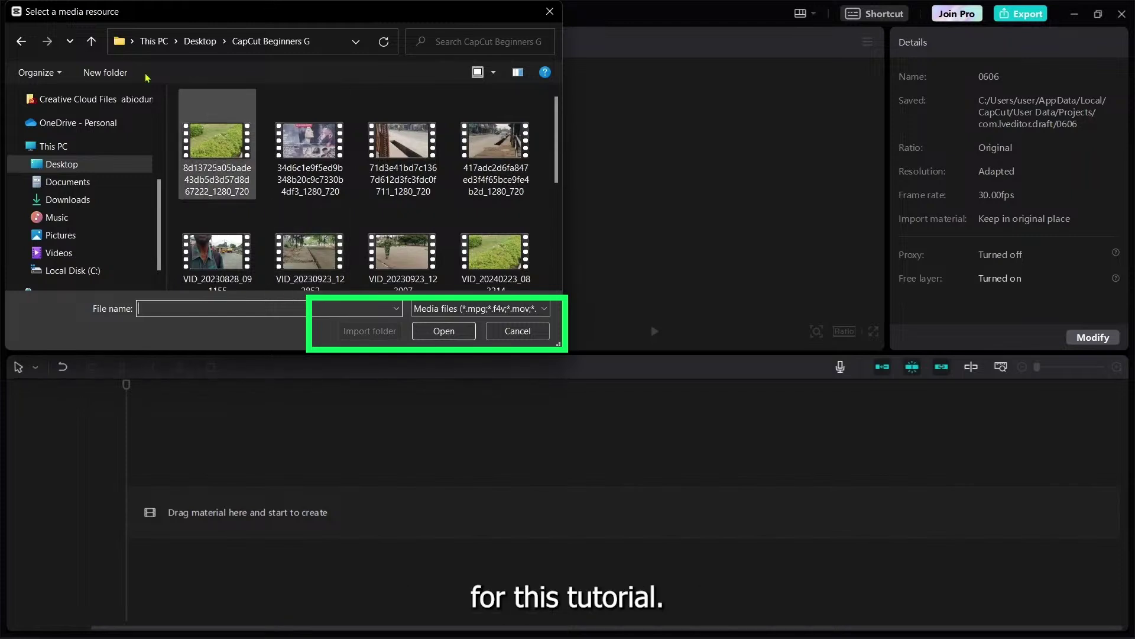
{"action": "left_click", "coordinate": [92, 41]}
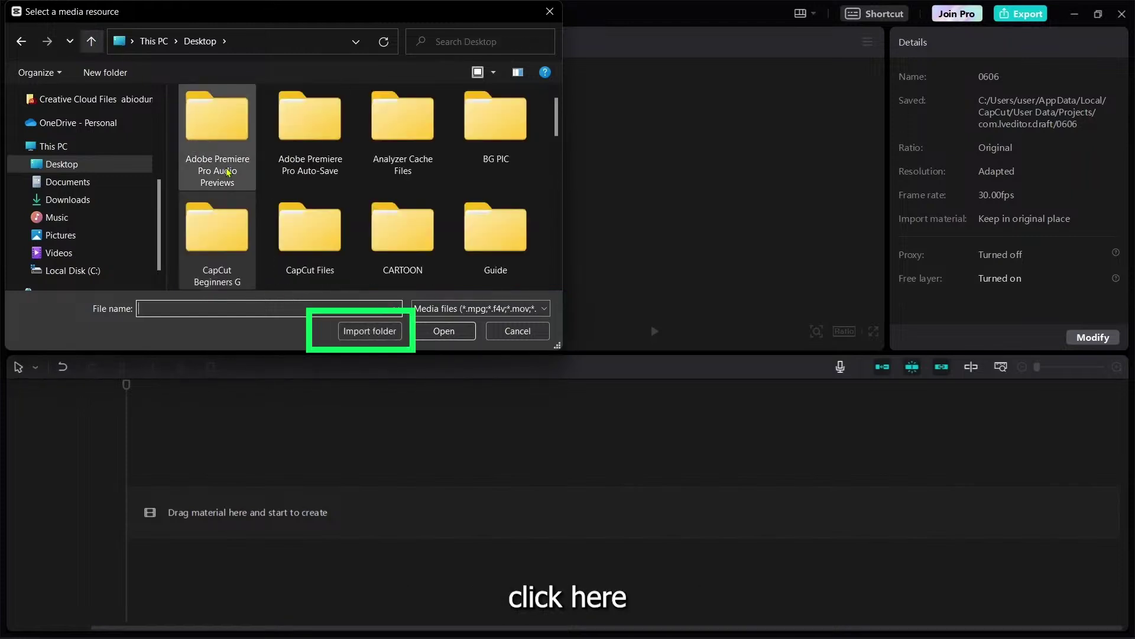
{"action": "left_click", "coordinate": [234, 243]}
{"action": "left_click", "coordinate": [375, 332]}
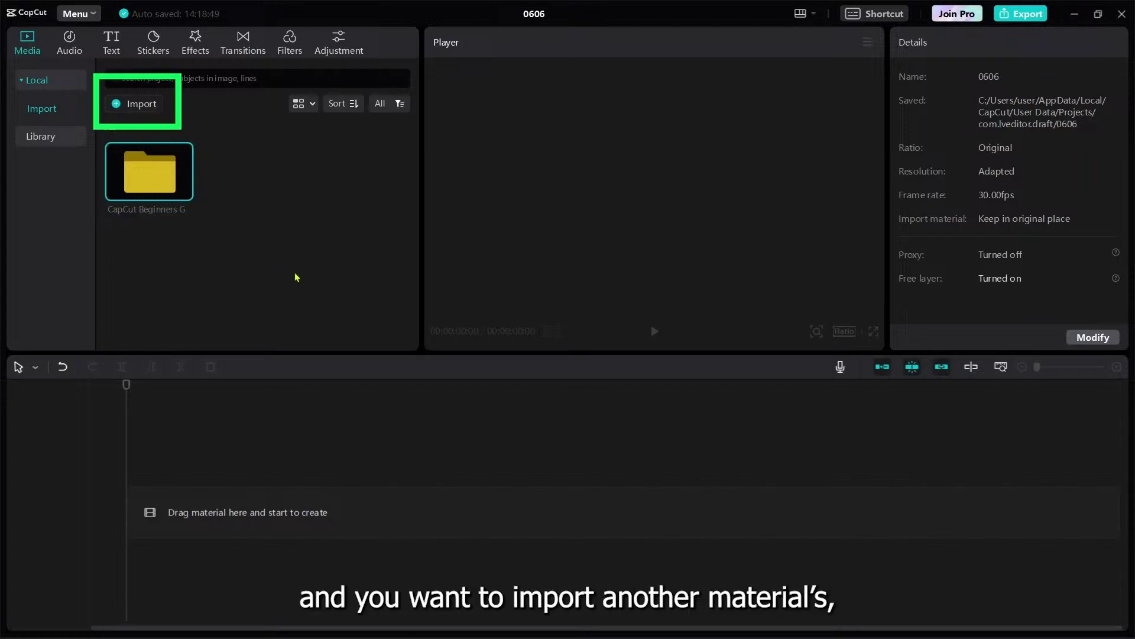
Step: Import the green CapCut logo picture named images from the Desktop into the project media
{"action": "left_click", "coordinate": [142, 105]}
{"action": "left_click", "coordinate": [518, 331]}
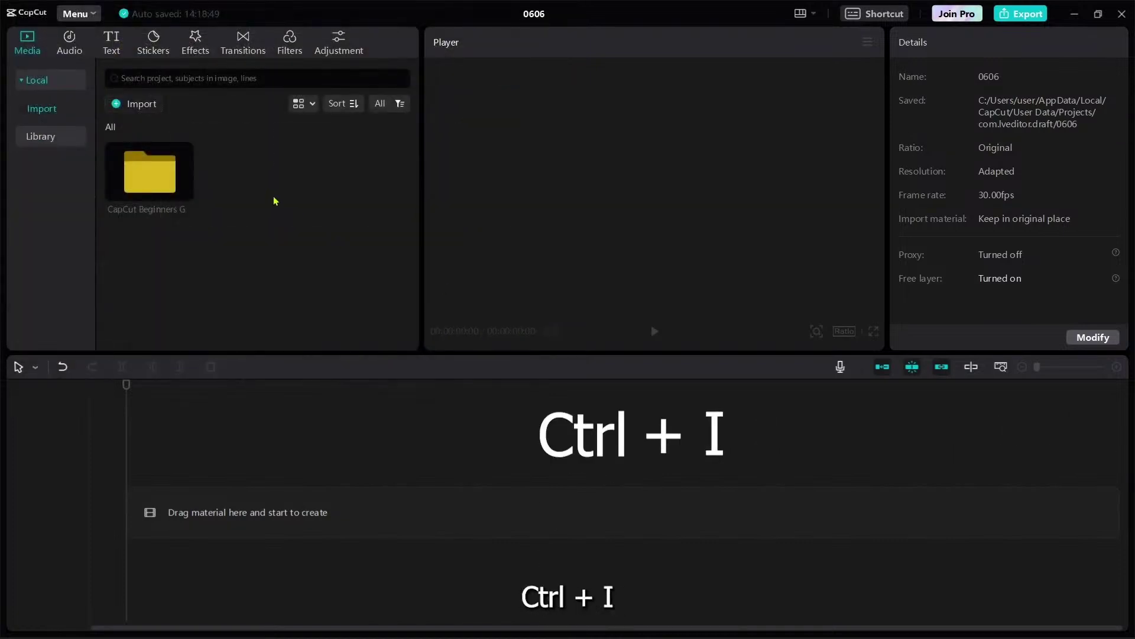
{"action": "key", "text": "ctrl+i"}
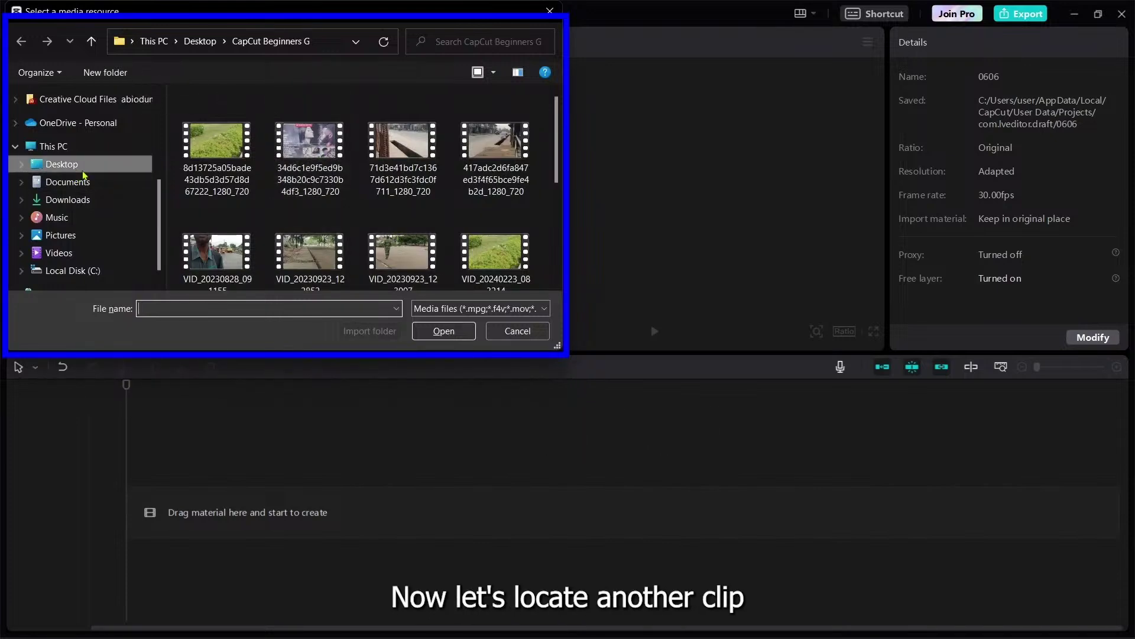
{"action": "left_click", "coordinate": [99, 52]}
{"action": "scroll", "coordinate": [296, 260], "scroll_direction": "down", "scroll_amount": 5}
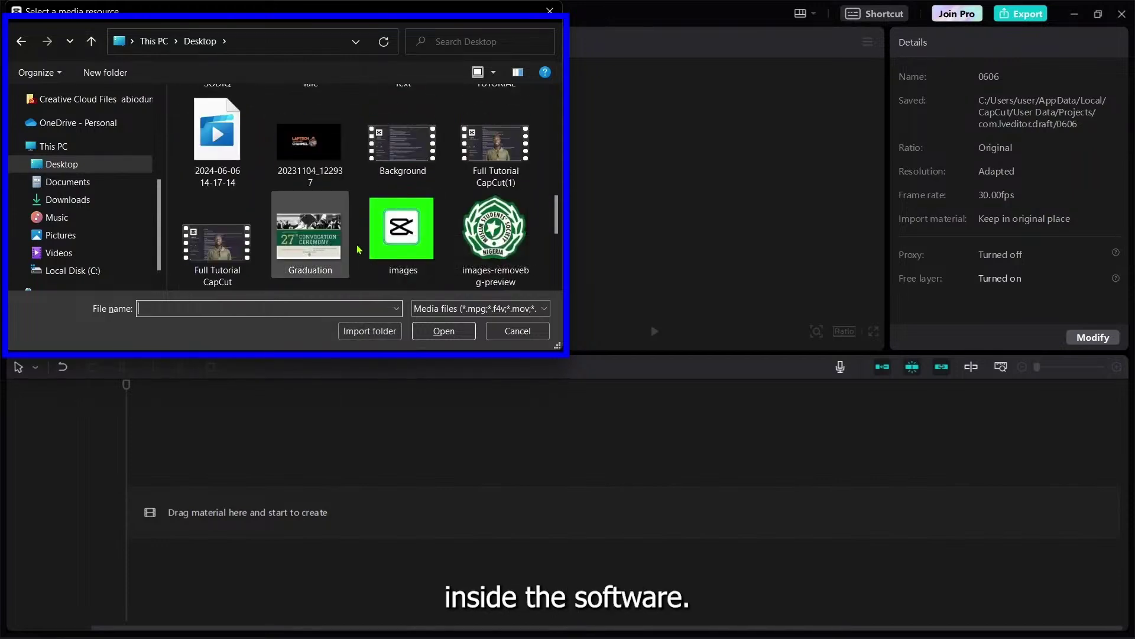
{"action": "left_click", "coordinate": [413, 238]}
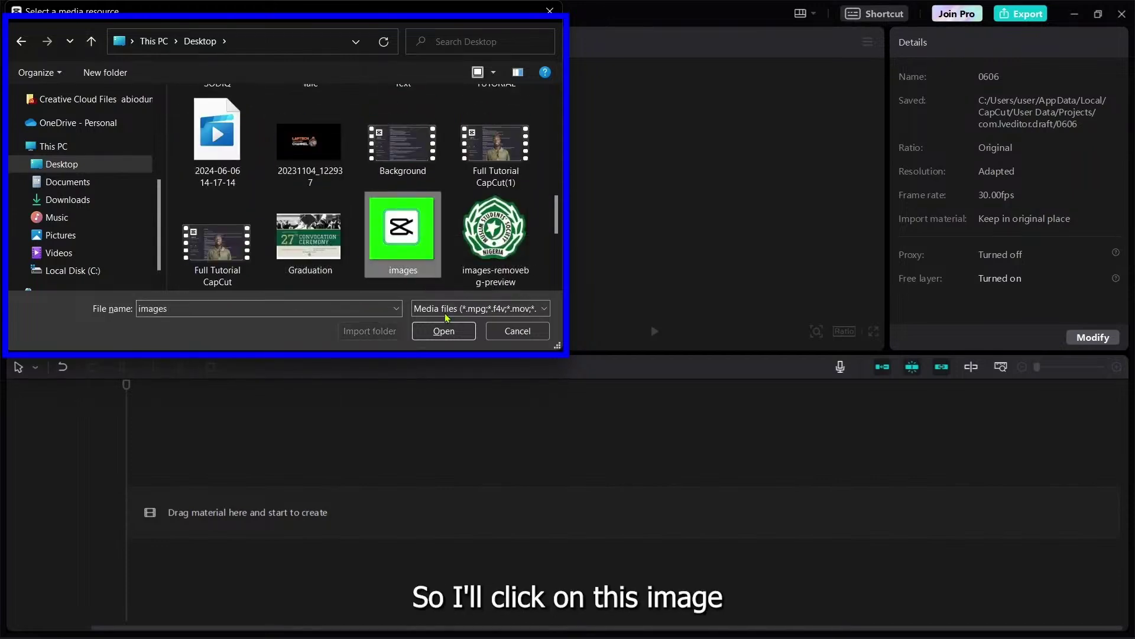
{"action": "left_click", "coordinate": [441, 330]}
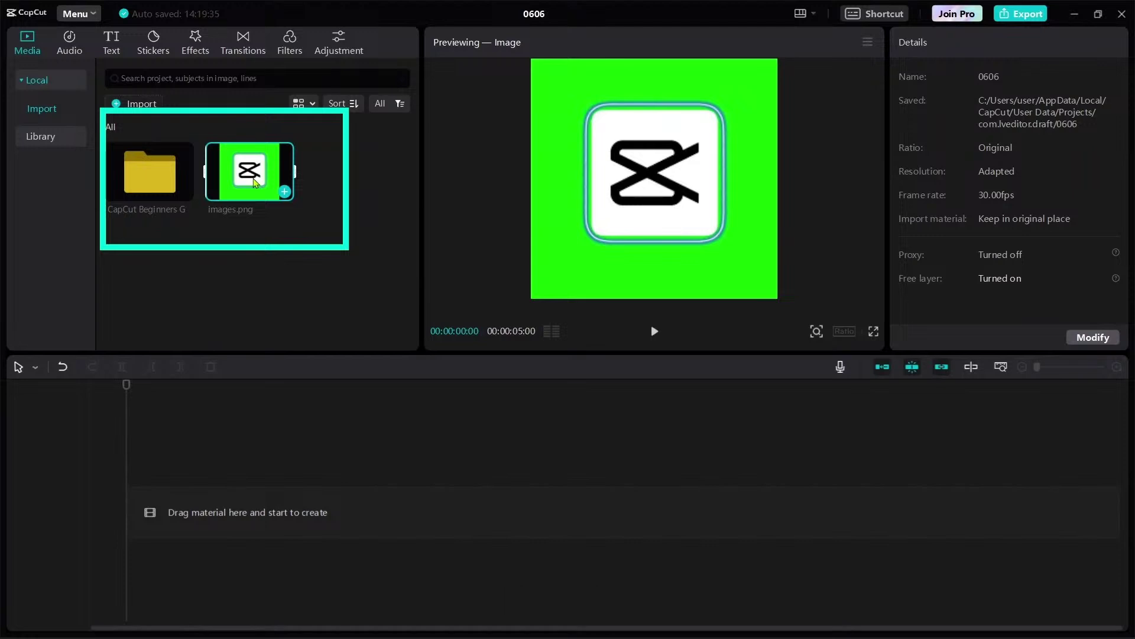
Step: Move images.png into the CapCut Beginners G media folder and open that folder
{"action": "left_click_drag", "start_coordinate": [255, 182], "coordinate": [144, 179]}
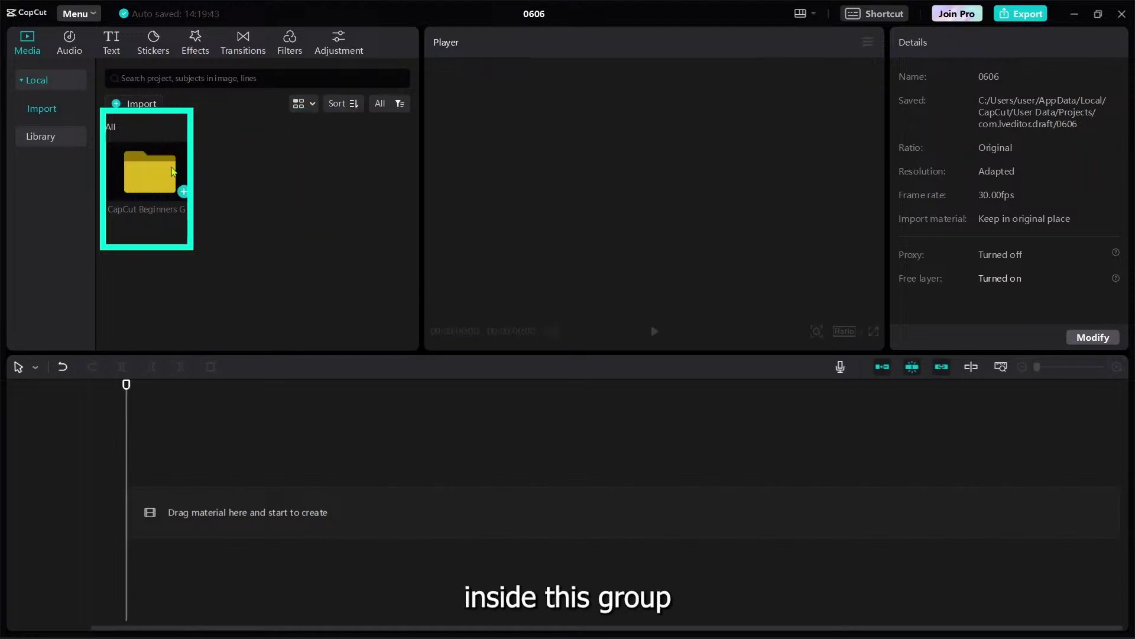
{"action": "double_click", "coordinate": [154, 177]}
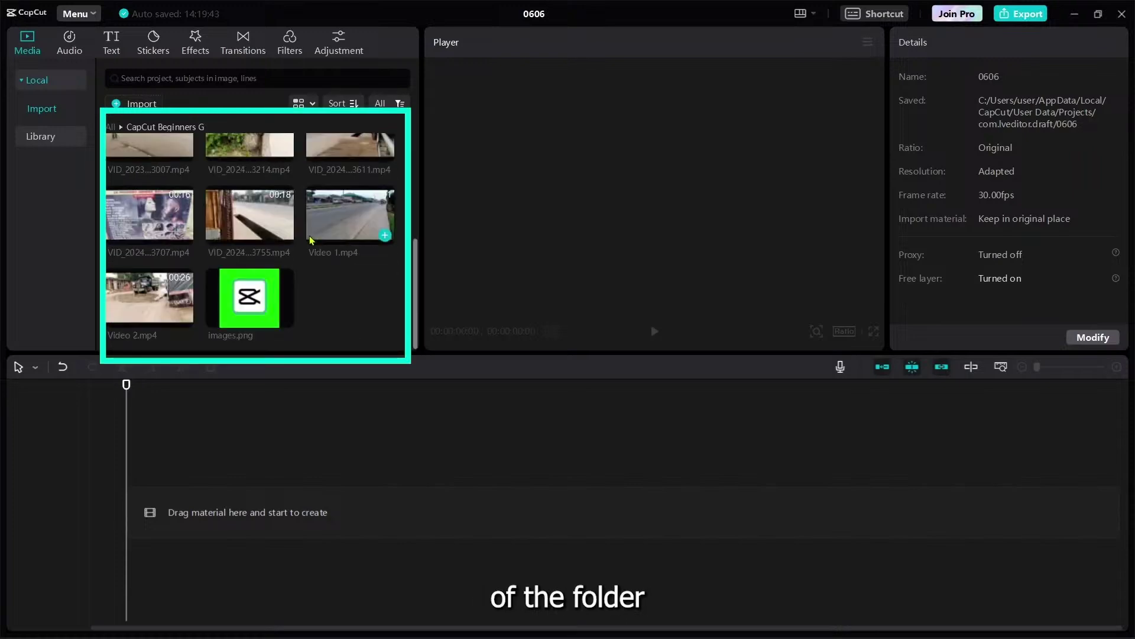
Step: Move images.png out of the CapCut Beginners G folder and return to the top level of the project media
{"action": "left_click_drag", "start_coordinate": [249, 296], "coordinate": [112, 126]}
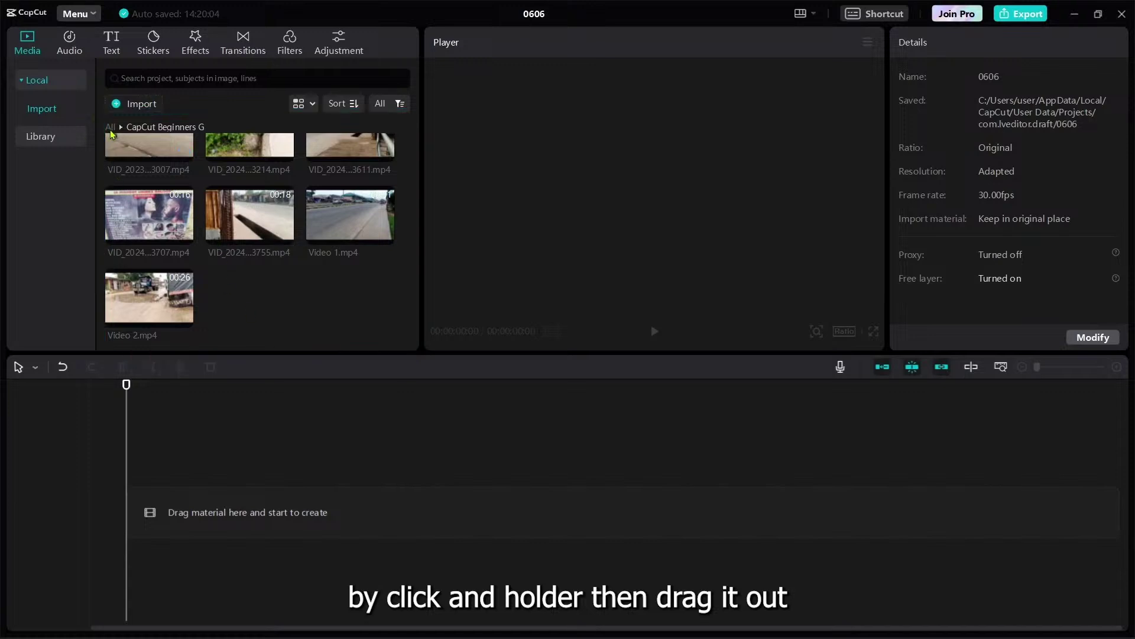
{"action": "left_click", "coordinate": [110, 129]}
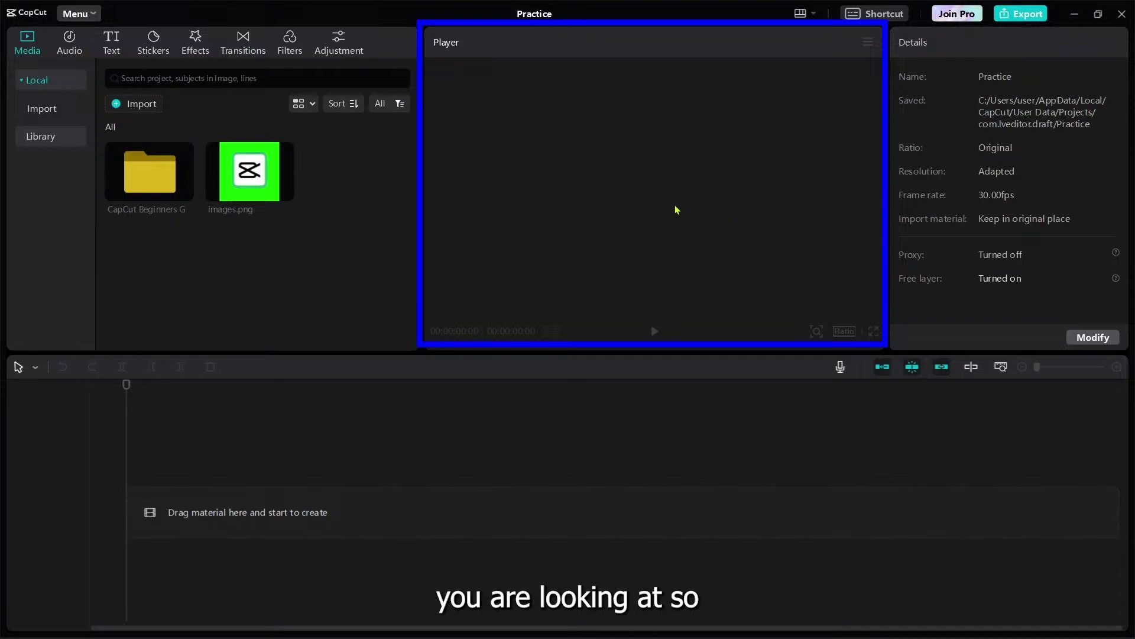
Step: Open the CapCut Beginners G media folder, look through its clips and preview Video 1.mp4
{"action": "left_click", "coordinate": [143, 177]}
{"action": "scroll", "coordinate": [229, 227], "scroll_direction": "down", "scroll_amount": 1}
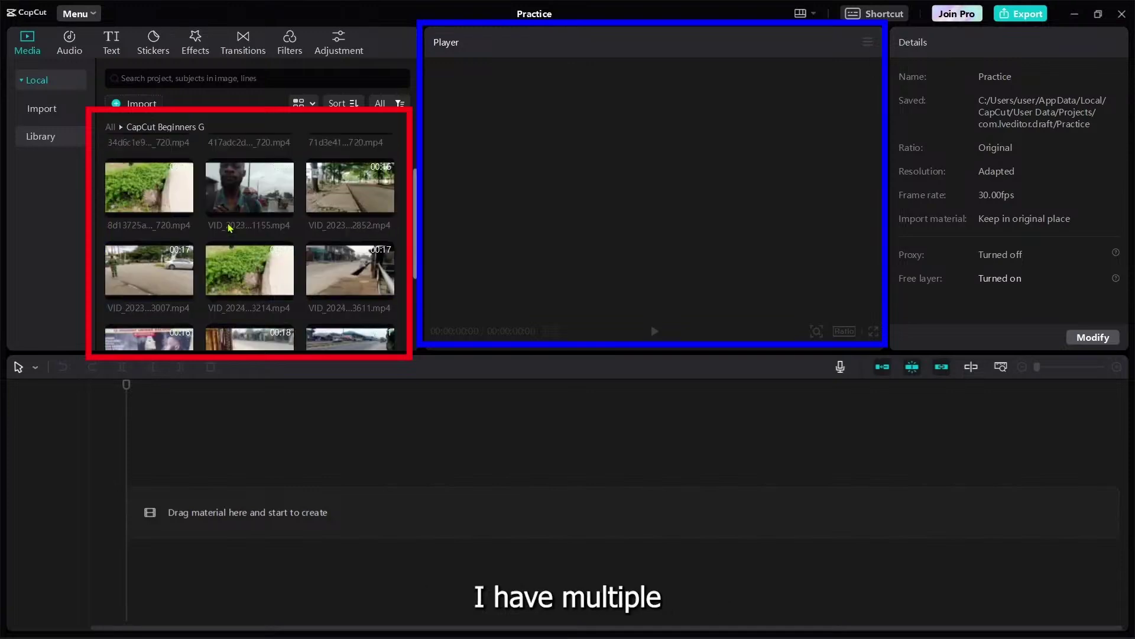
{"action": "scroll", "coordinate": [229, 228], "scroll_direction": "up", "scroll_amount": 1}
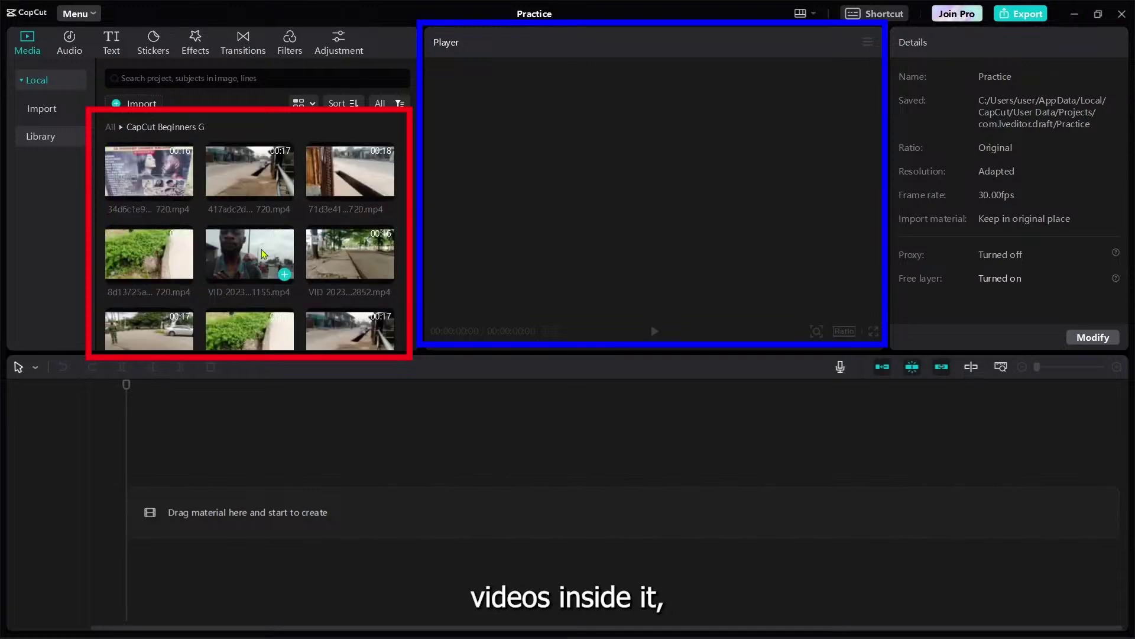
{"action": "scroll", "coordinate": [264, 254], "scroll_direction": "down", "scroll_amount": 1}
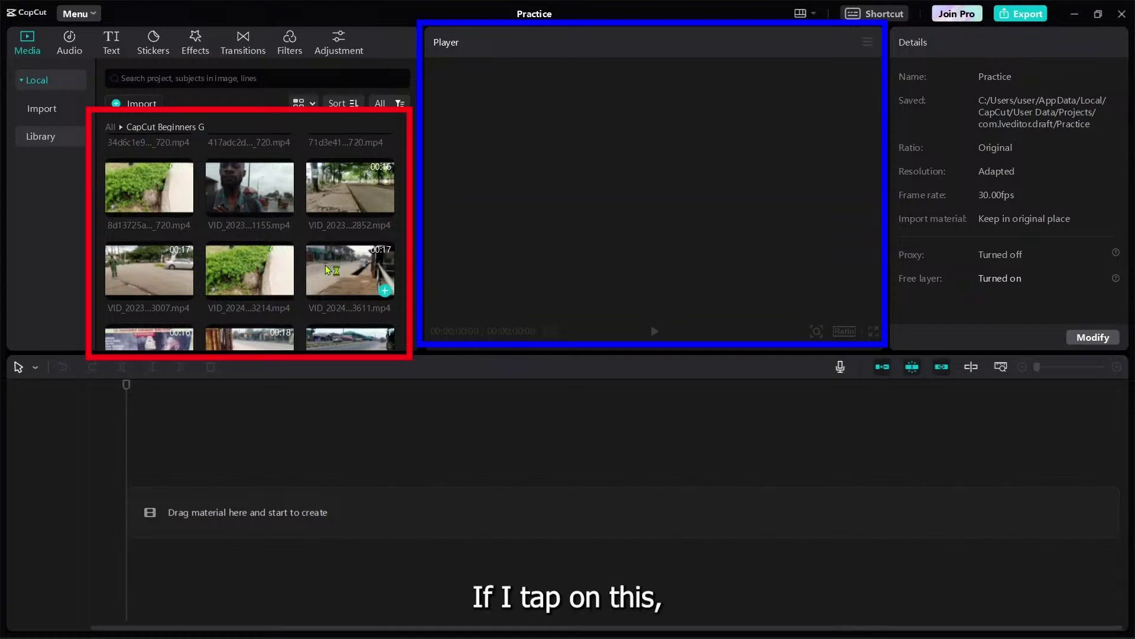
{"action": "scroll", "coordinate": [325, 265], "scroll_direction": "down", "scroll_amount": 1}
{"action": "left_click", "coordinate": [340, 283]}
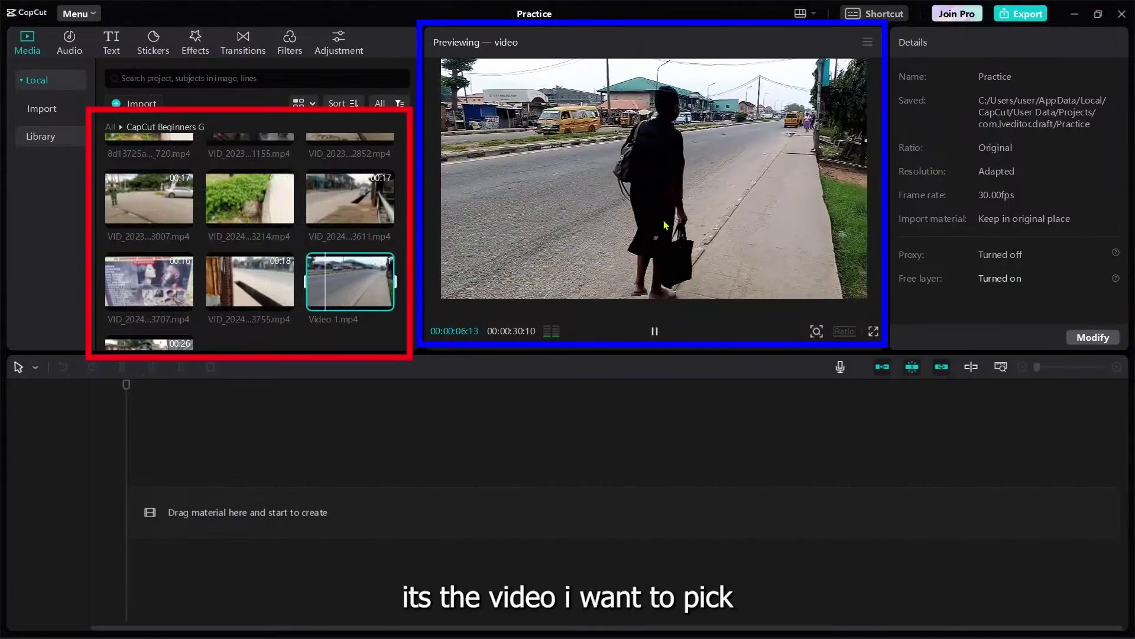
Step: Preview the VID clips ending in 3007 and 3214 in the player and pause the playback
{"action": "left_click", "coordinate": [164, 201]}
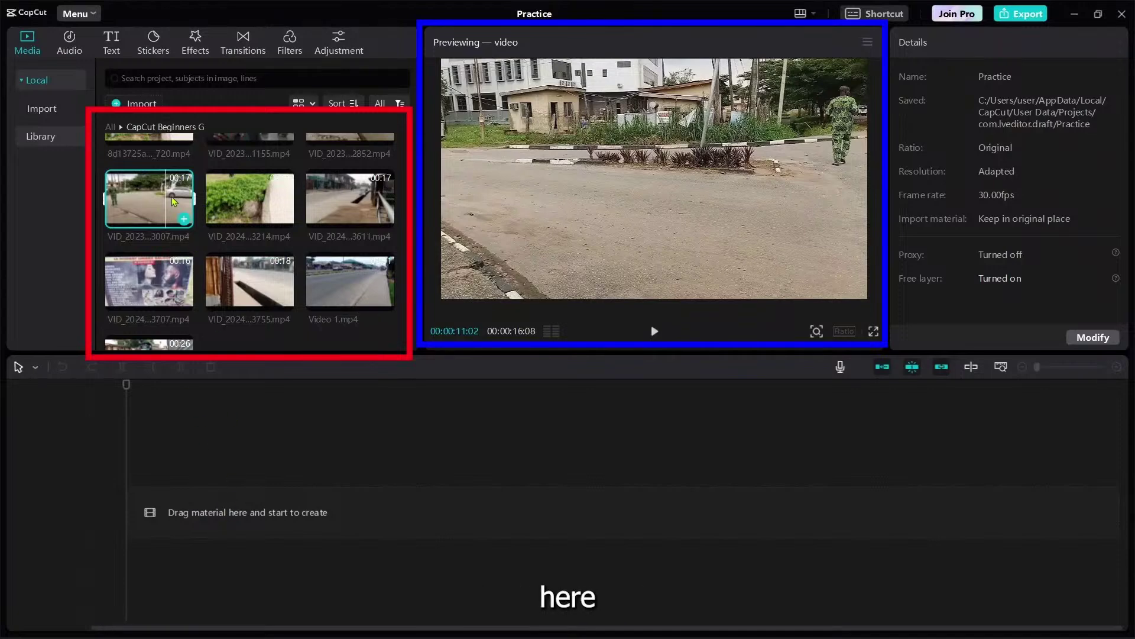
{"action": "left_click", "coordinate": [256, 212]}
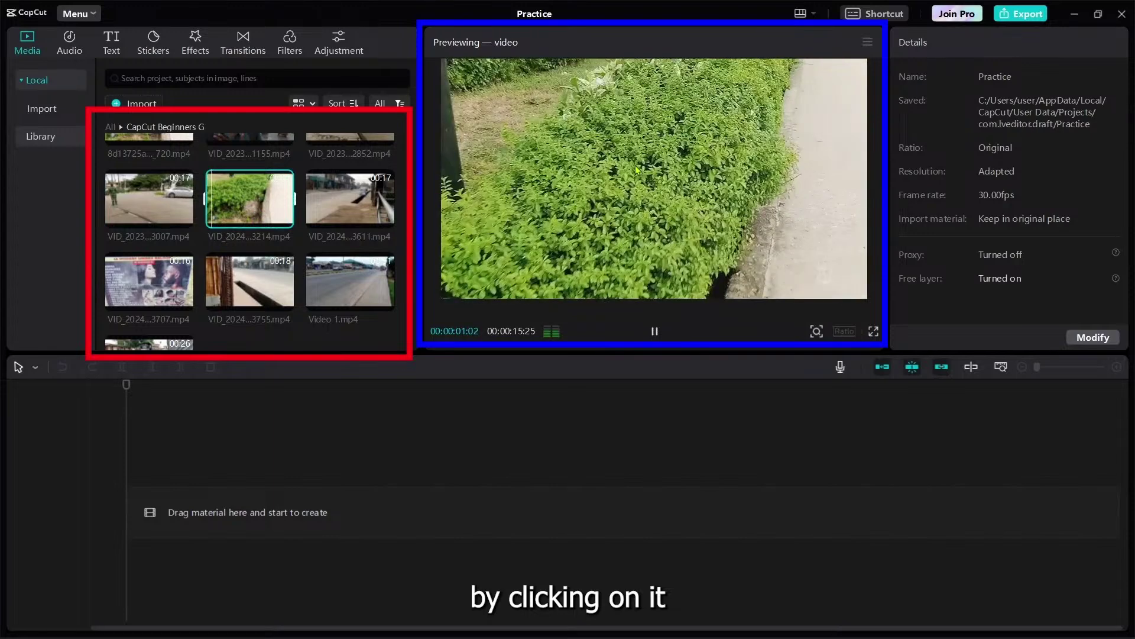
{"action": "key", "text": "space"}
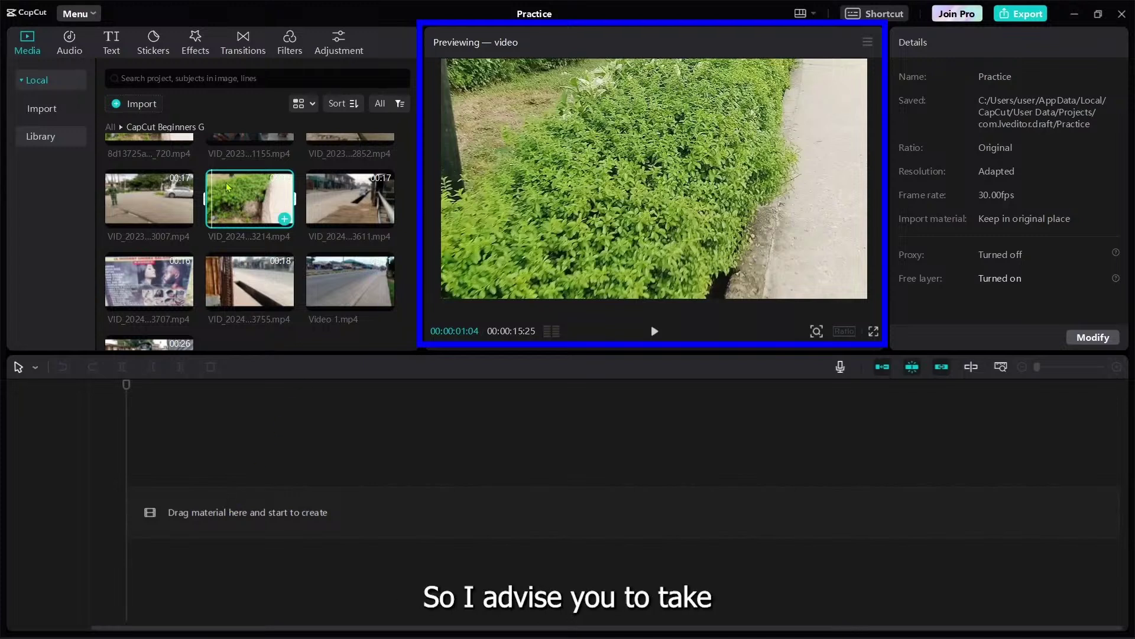
{"action": "mouse_move", "coordinate": [259, 203]}
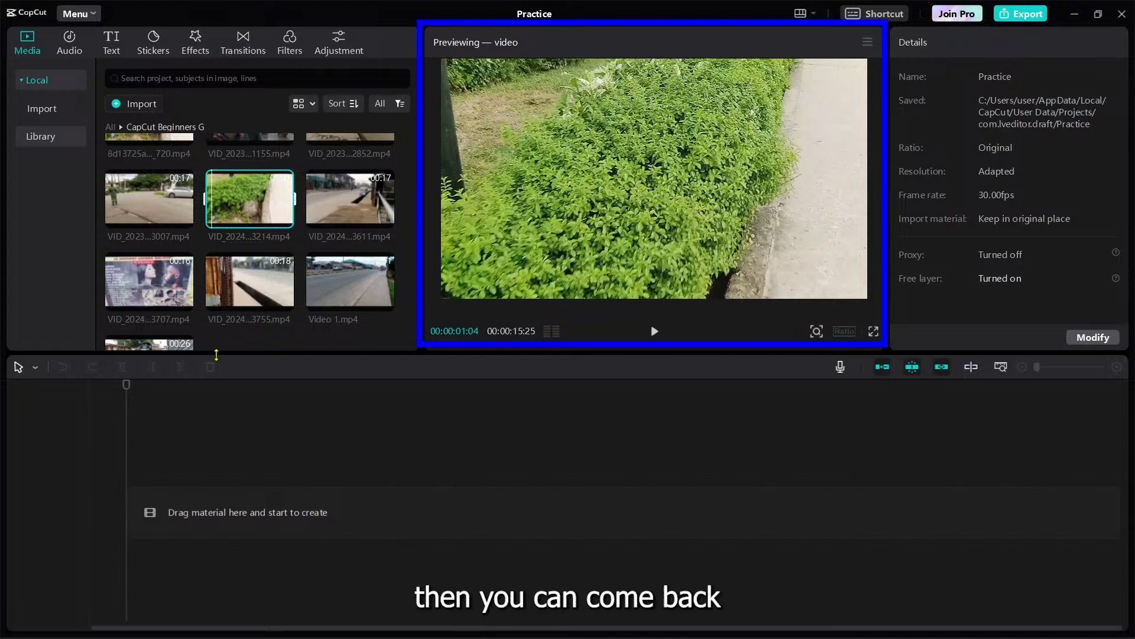
{"action": "mouse_move", "coordinate": [222, 279]}
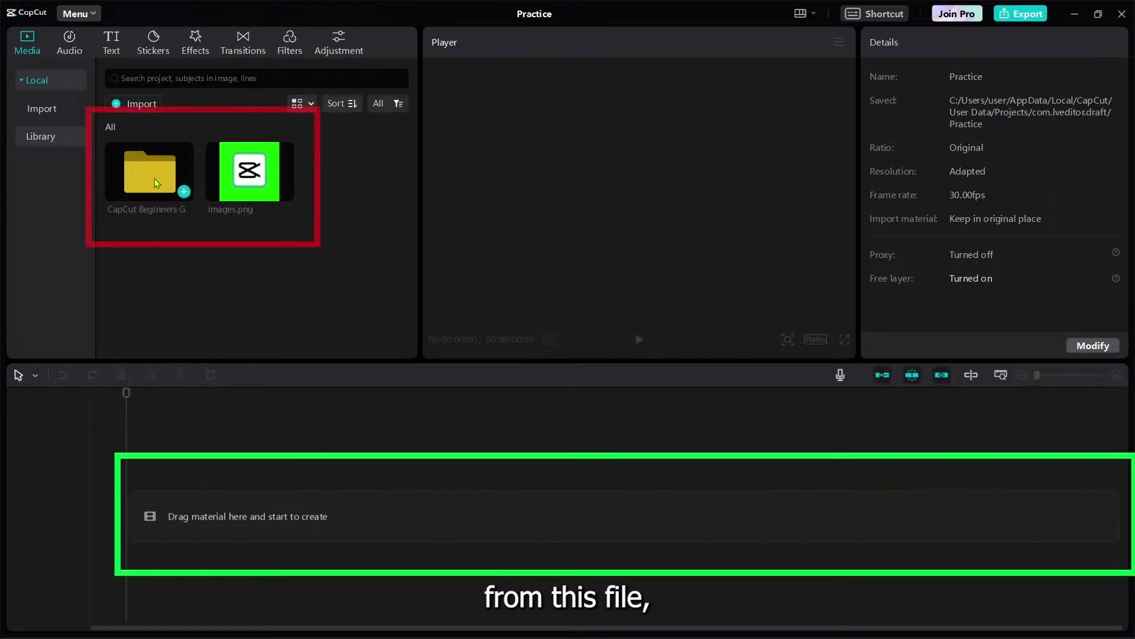
Step: Preview Video 1.mp4 from the CapCut Beginners G folder and place it at the start of the empty timeline
{"action": "double_click", "coordinate": [155, 181]}
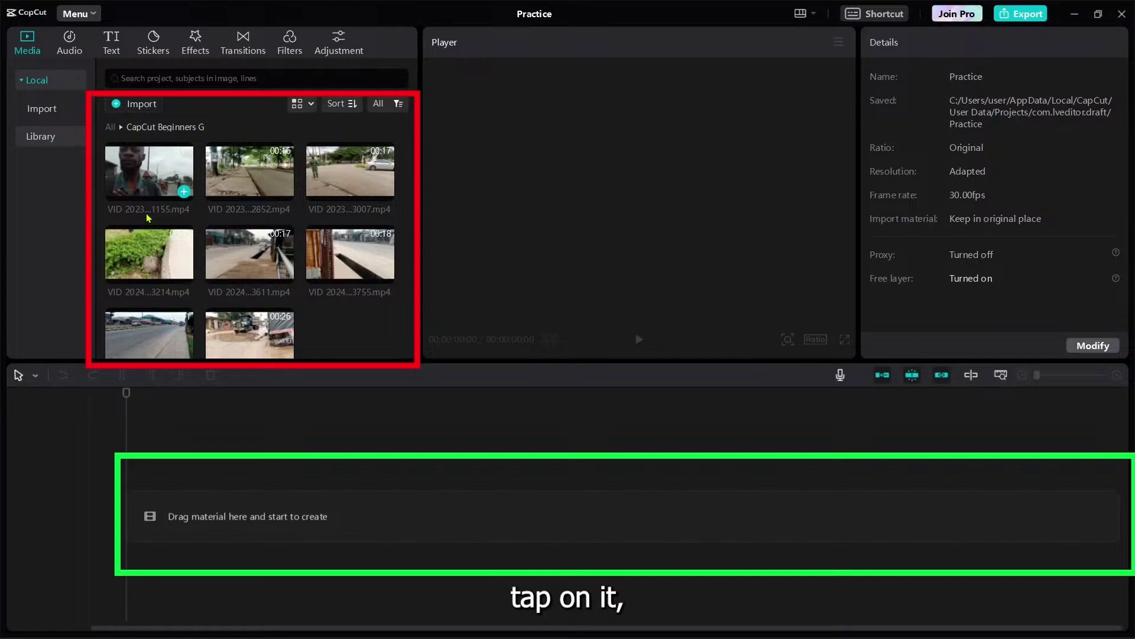
{"action": "left_click", "coordinate": [162, 339]}
{"action": "key", "text": "space"}
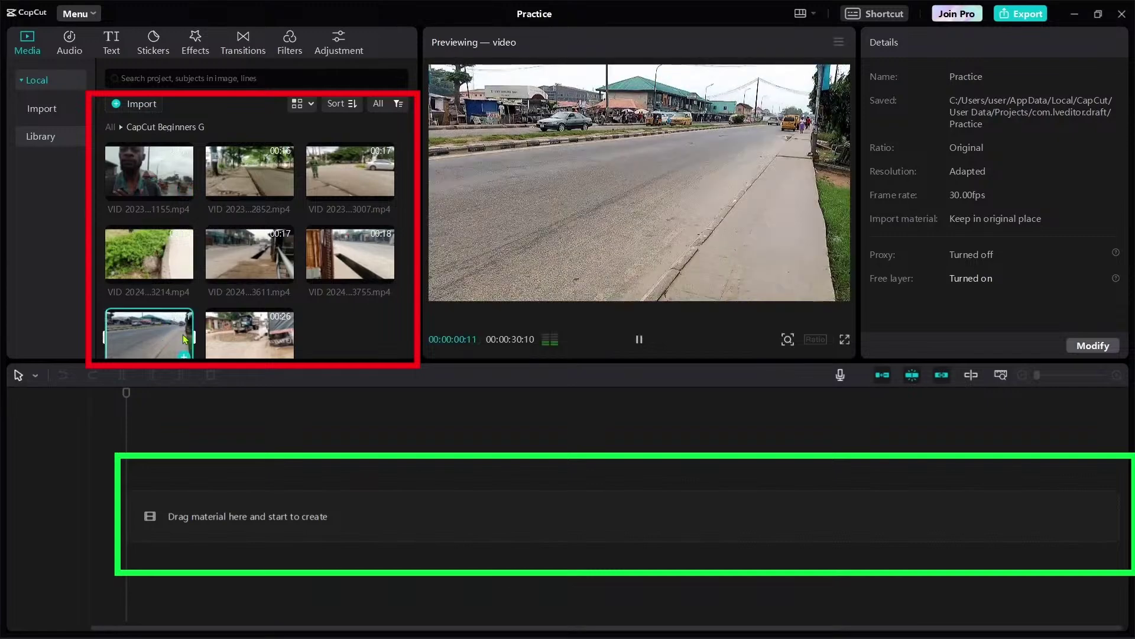
{"action": "key", "text": "space"}
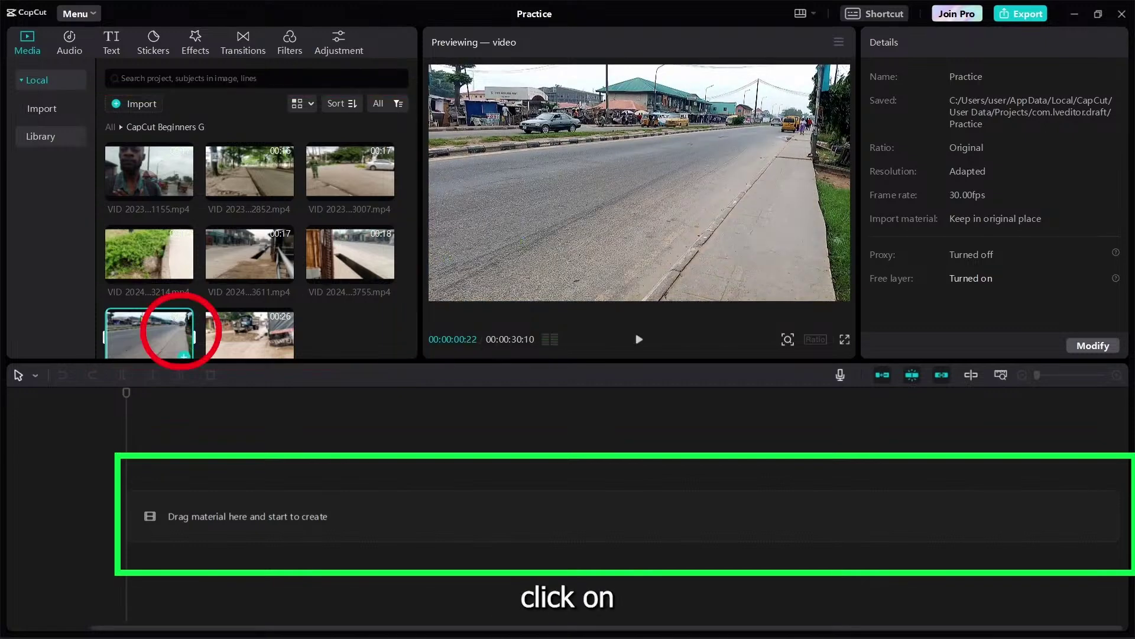
{"action": "scroll", "coordinate": [171, 322], "scroll_direction": "down", "scroll_amount": 1}
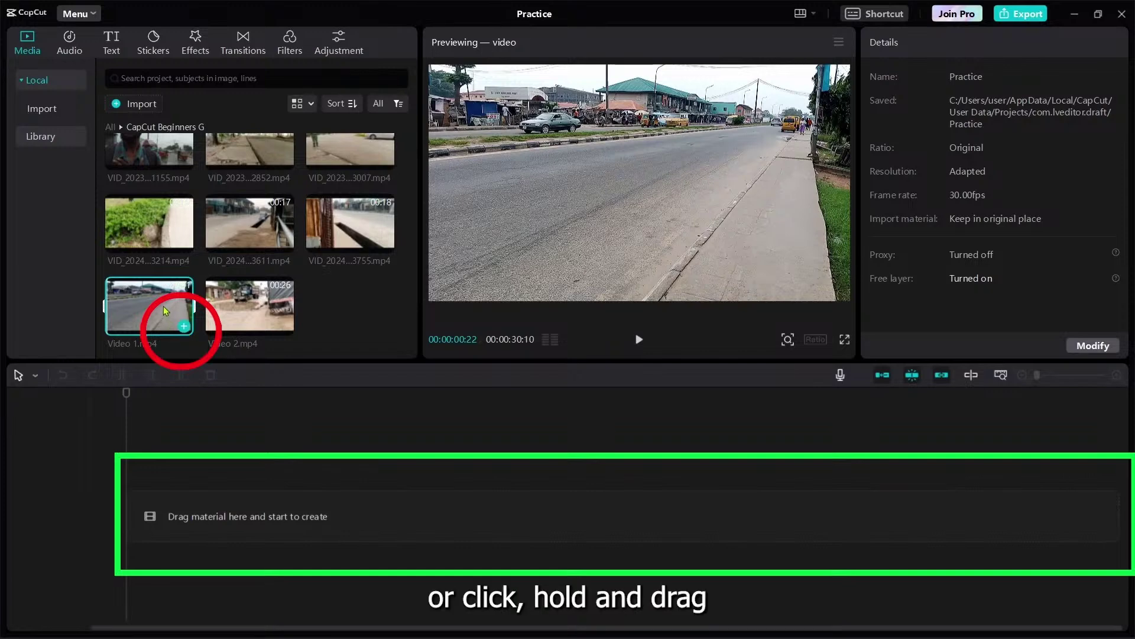
{"action": "left_click_drag", "start_coordinate": [164, 306], "coordinate": [126, 521]}
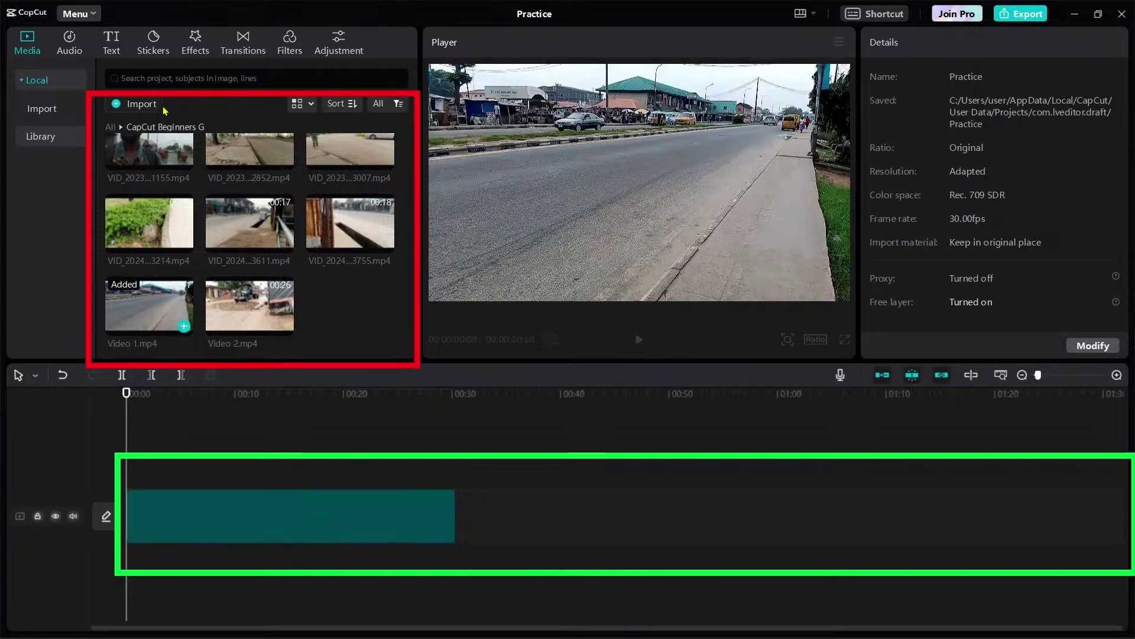
Step: Compare the clip properties shown with Video 1.mp4 selected on the timeline against the project details shown with nothing selected
{"action": "left_click", "coordinate": [219, 506]}
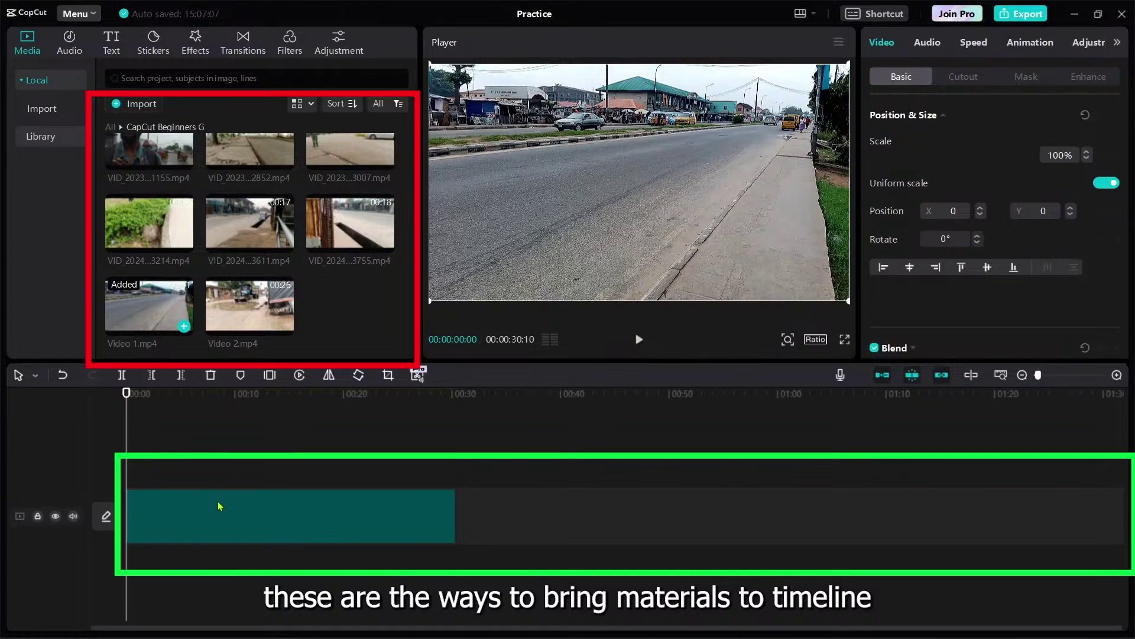
{"action": "left_click", "coordinate": [218, 501]}
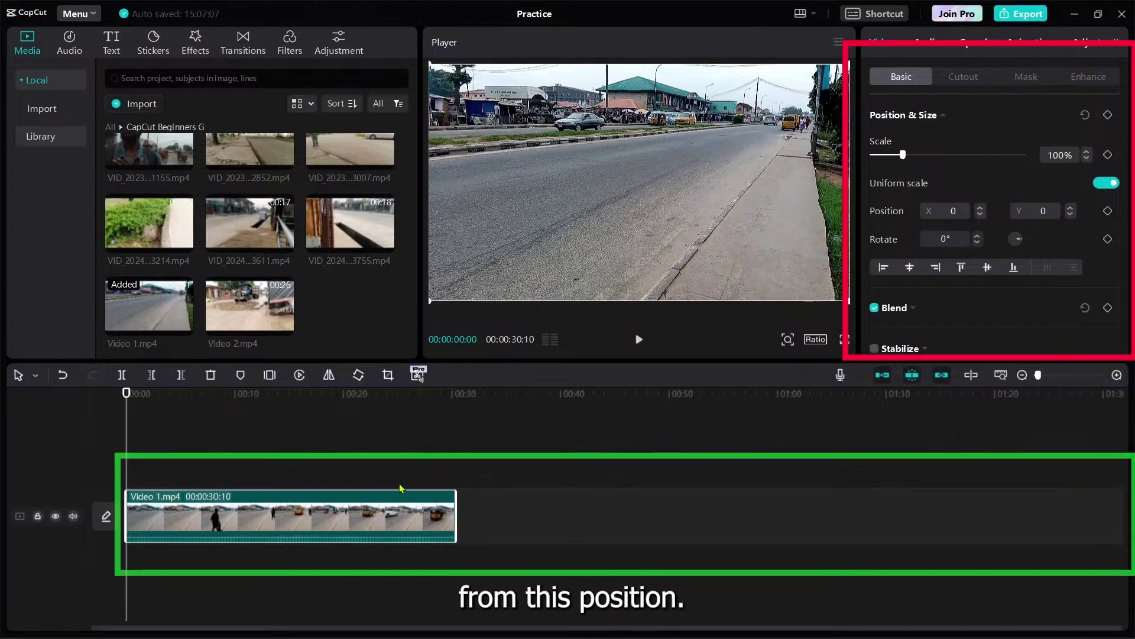
{"action": "left_click", "coordinate": [379, 470]}
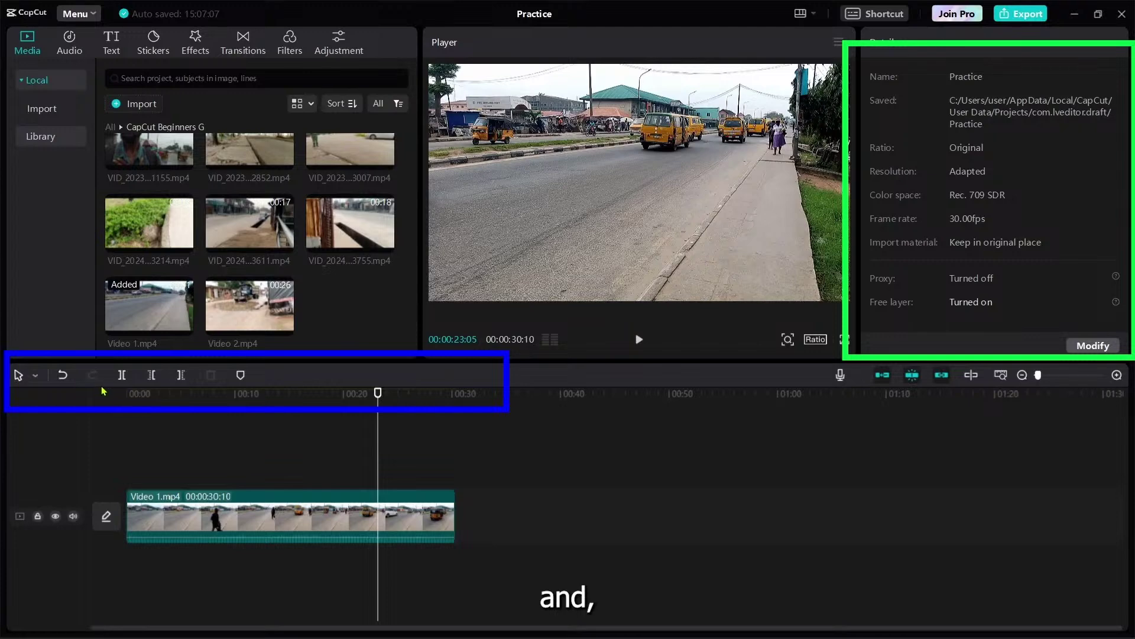
{"action": "left_click", "coordinate": [230, 513]}
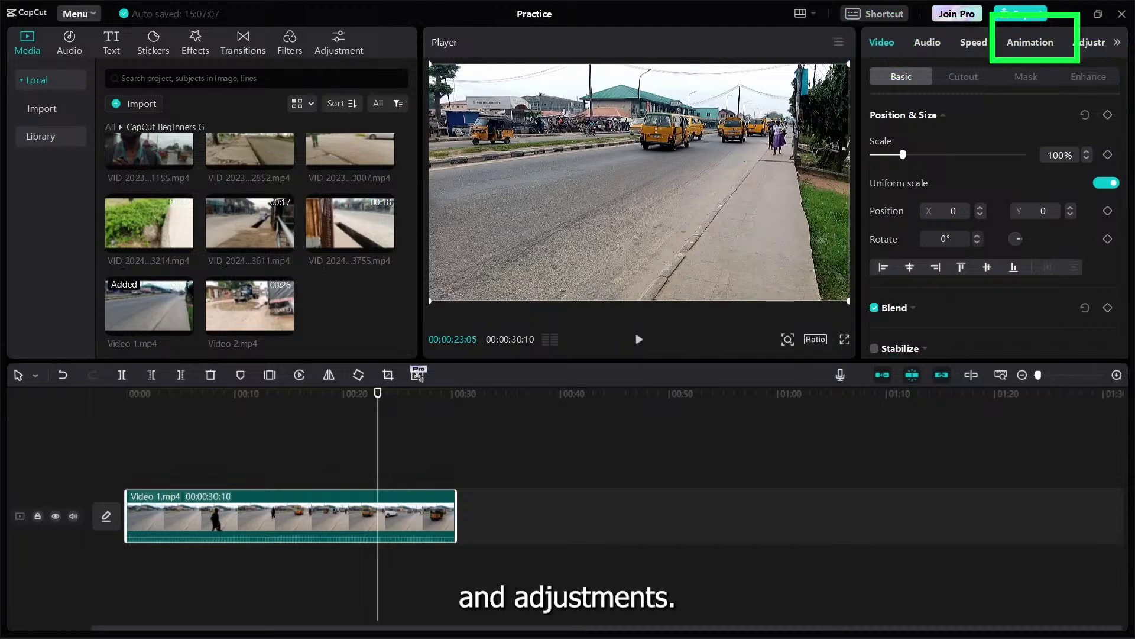
{"action": "left_click", "coordinate": [426, 471]}
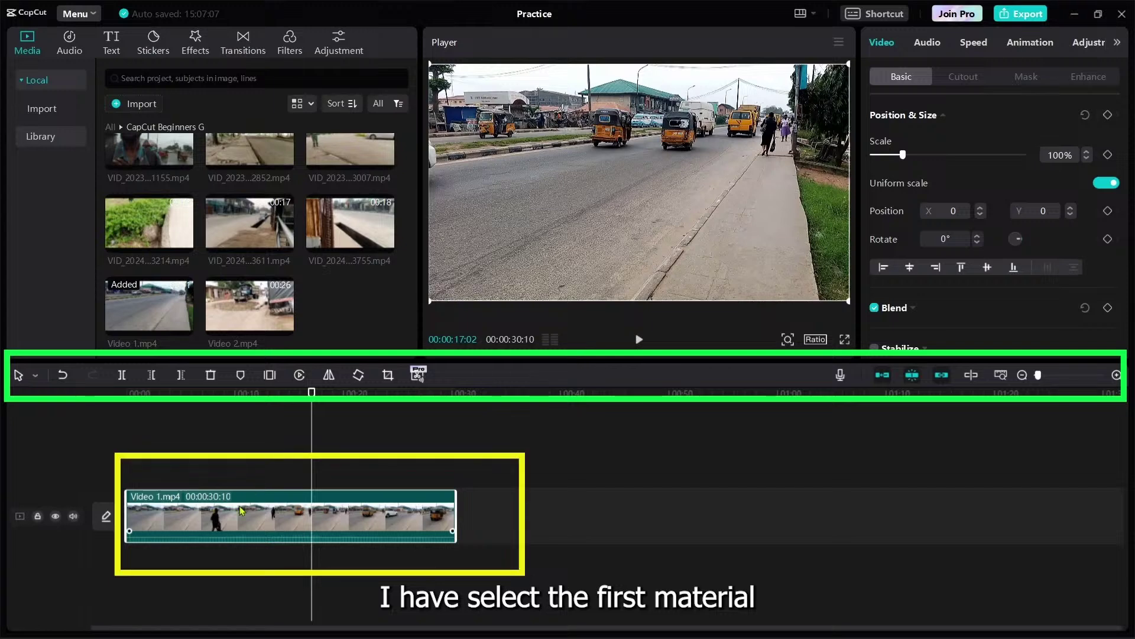
Step: Add Video 2.mp4 to the main track directly after Video 1.mp4
{"action": "left_click", "coordinate": [180, 426]}
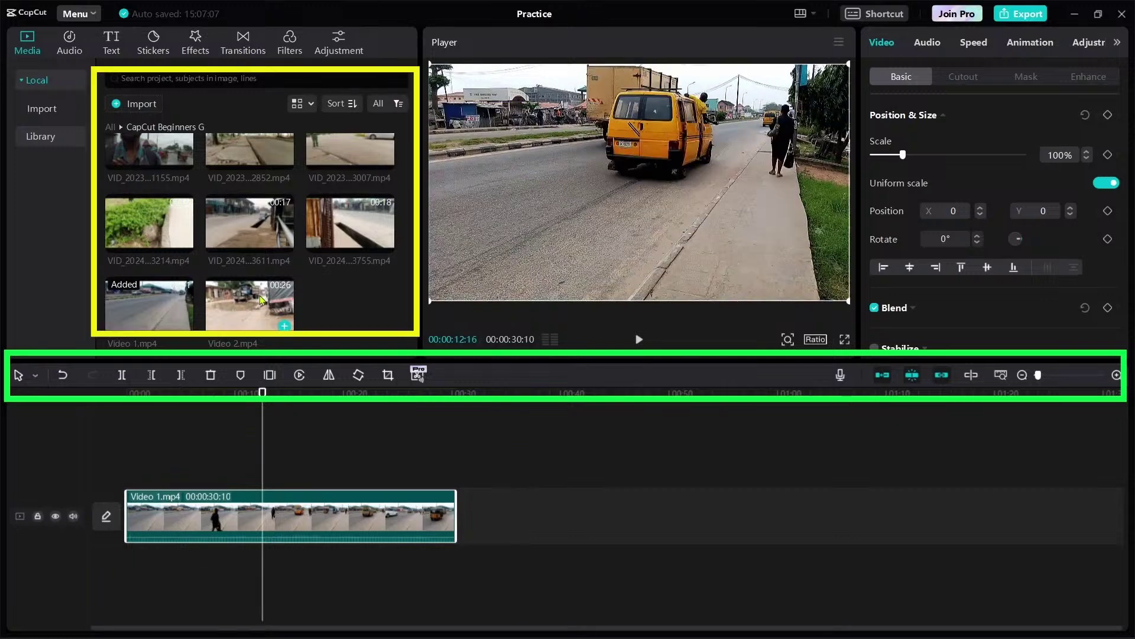
{"action": "left_click_drag", "start_coordinate": [261, 299], "coordinate": [466, 531]}
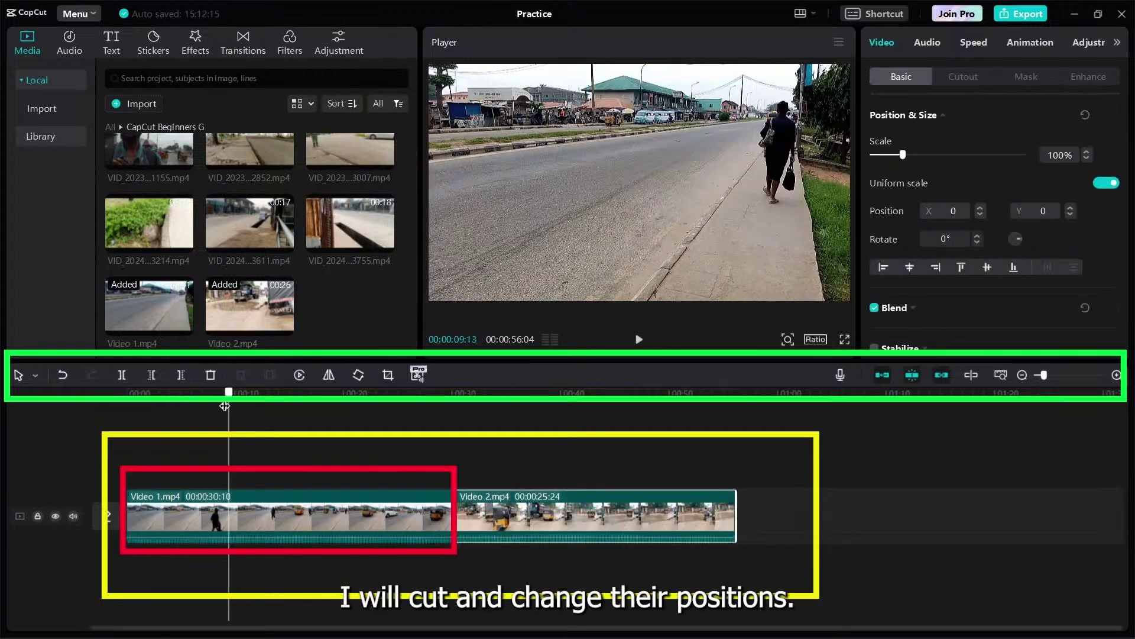
Step: Split Video 1.mp4 on the timeline at 00:00:05:14 and again at 00:00:10:18
{"action": "left_click_drag", "start_coordinate": [225, 405], "coordinate": [283, 405]}
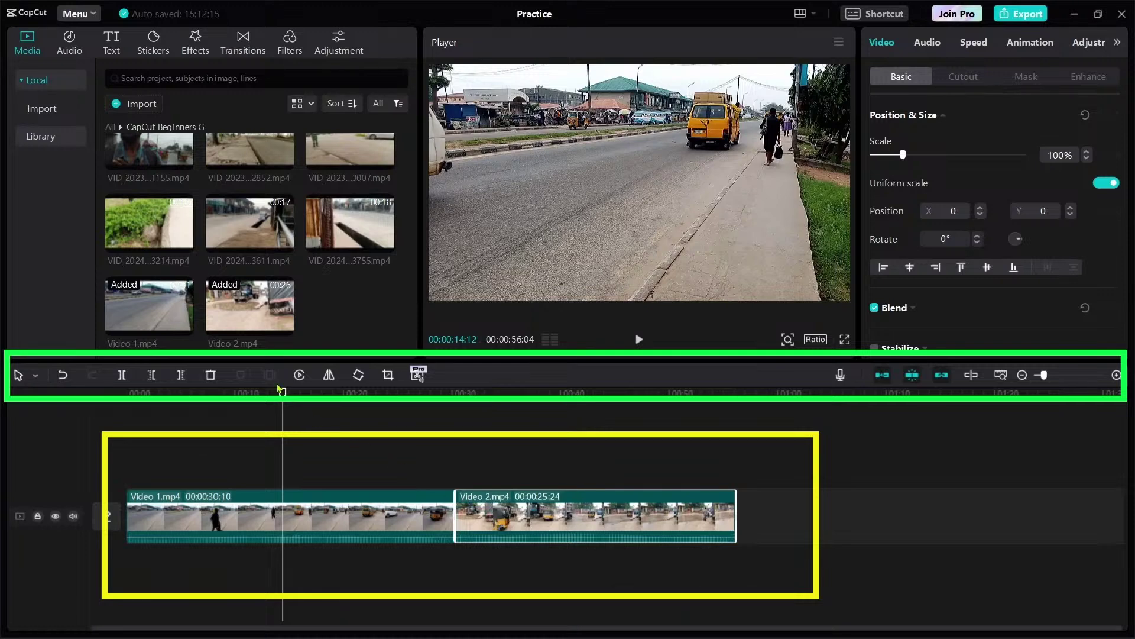
{"action": "left_click_drag", "start_coordinate": [281, 390], "coordinate": [186, 392]}
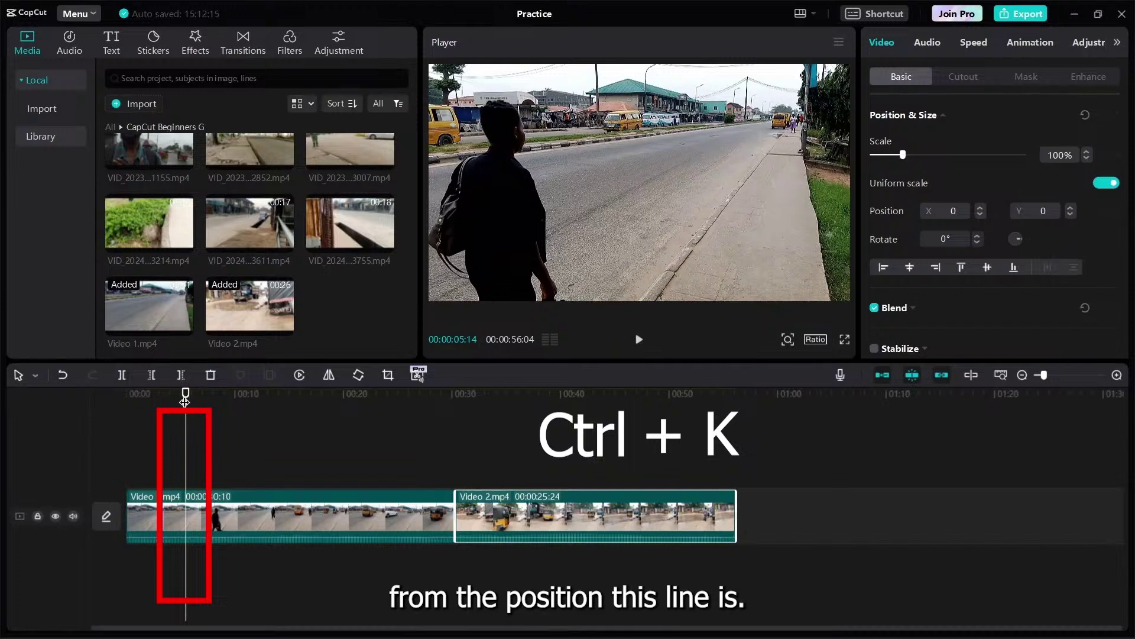
{"action": "left_click", "coordinate": [121, 374]}
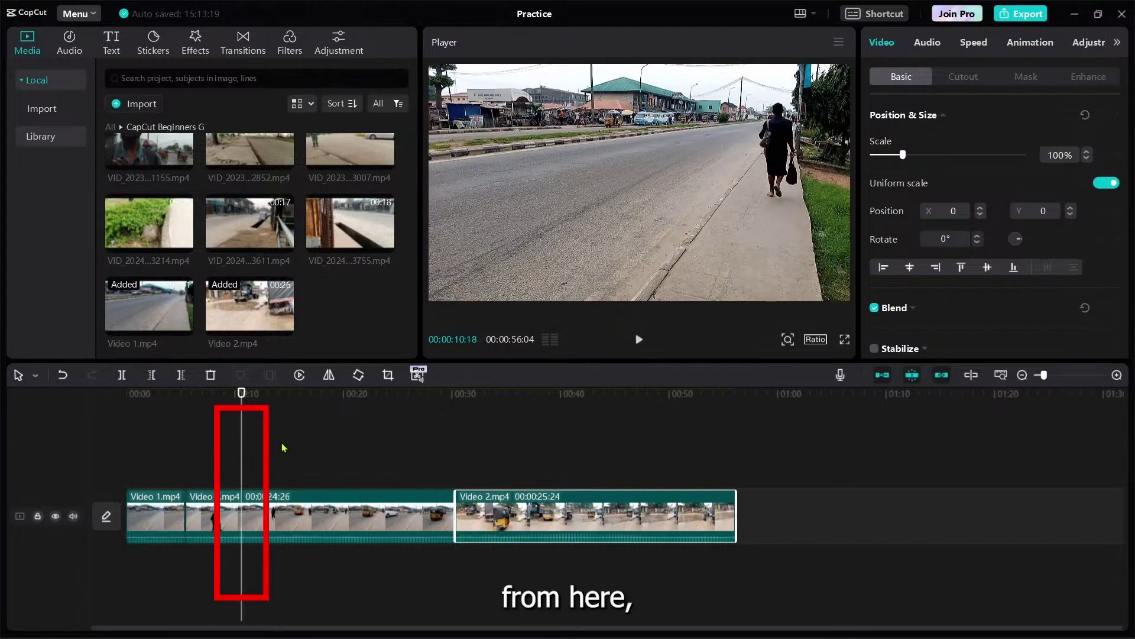
{"action": "left_click", "coordinate": [130, 379]}
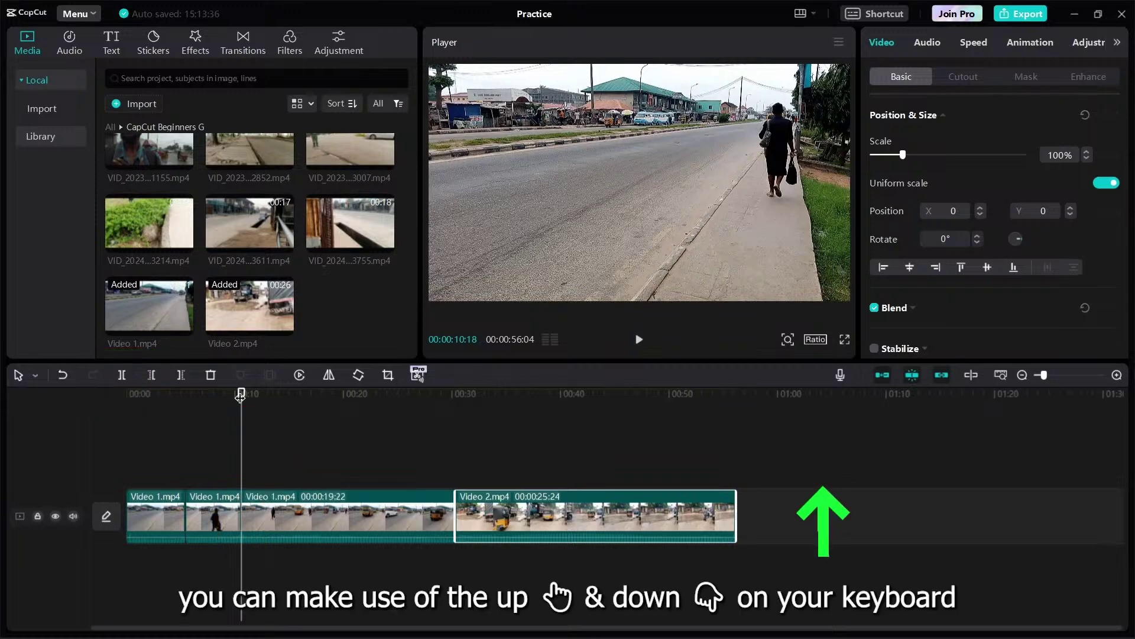
Step: Jump the playhead back and forth between the clip boundaries, ending at the start of Video 2.mp4
{"action": "key", "text": "Down"}
{"action": "key", "text": "Up"}
{"action": "key", "text": "Up"}
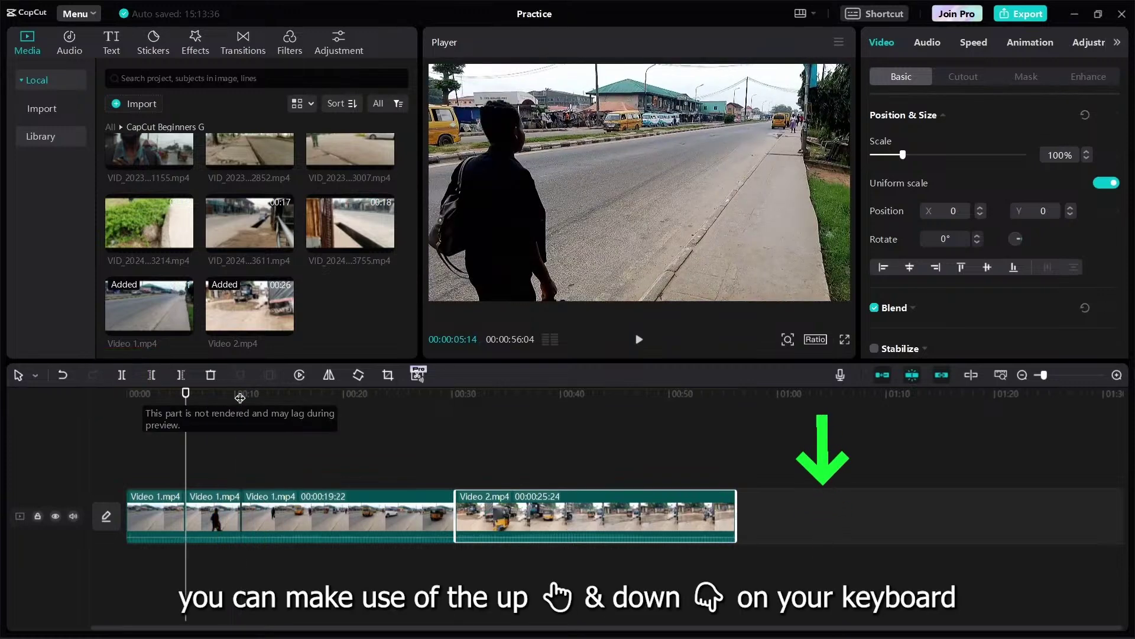
{"action": "key", "text": "Down"}
{"action": "key", "text": "Down"}
{"action": "key", "text": "Down"}
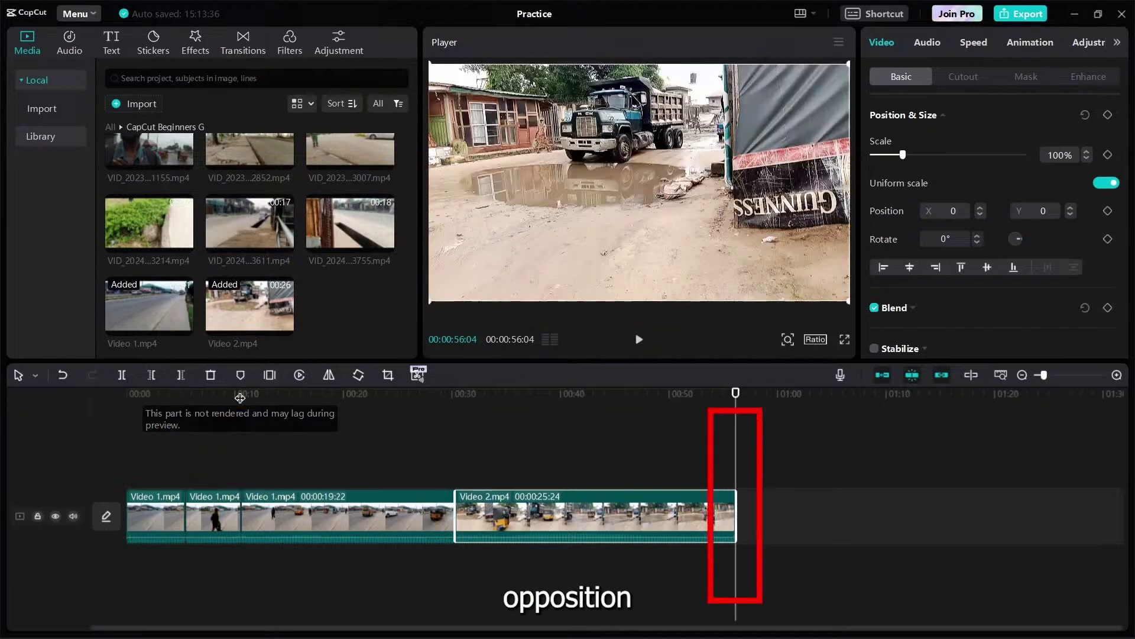
{"action": "key", "text": "Up"}
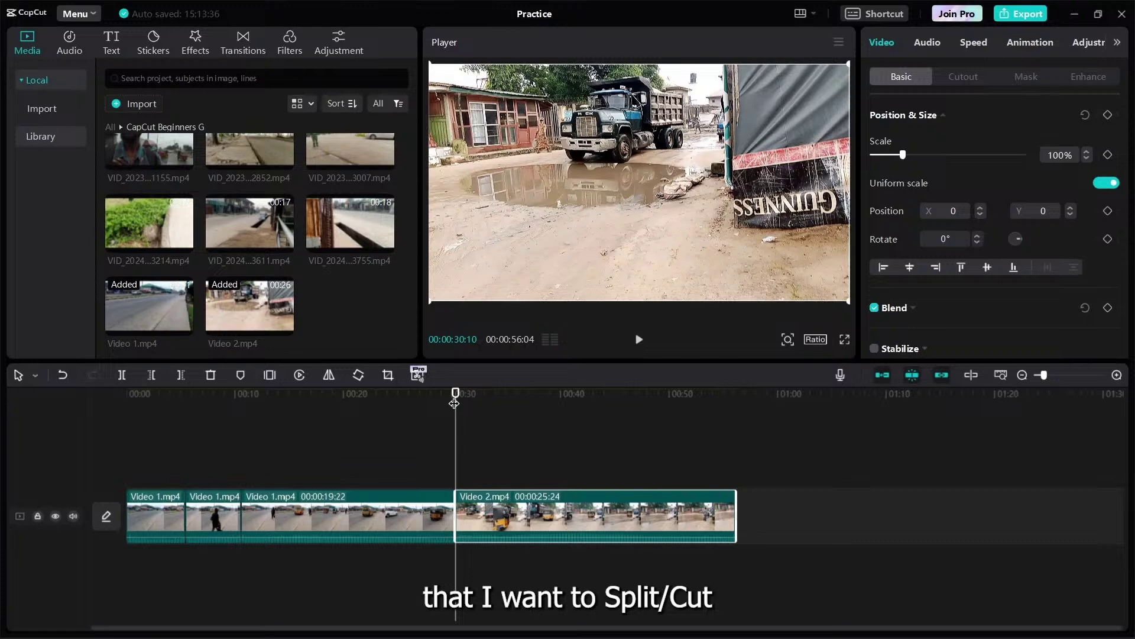
Step: Split Video 2.mp4 at 00:00:32:21 and delete the short piece before the cut
{"action": "left_click_drag", "start_coordinate": [455, 393], "coordinate": [481, 395]}
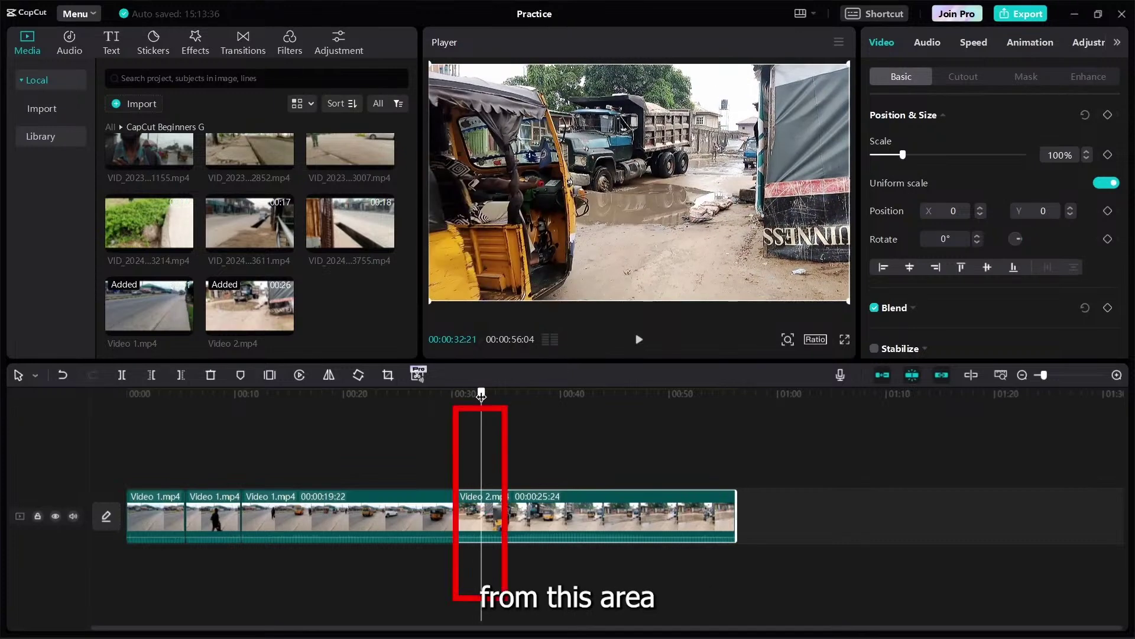
{"action": "key", "text": "ctrl+k"}
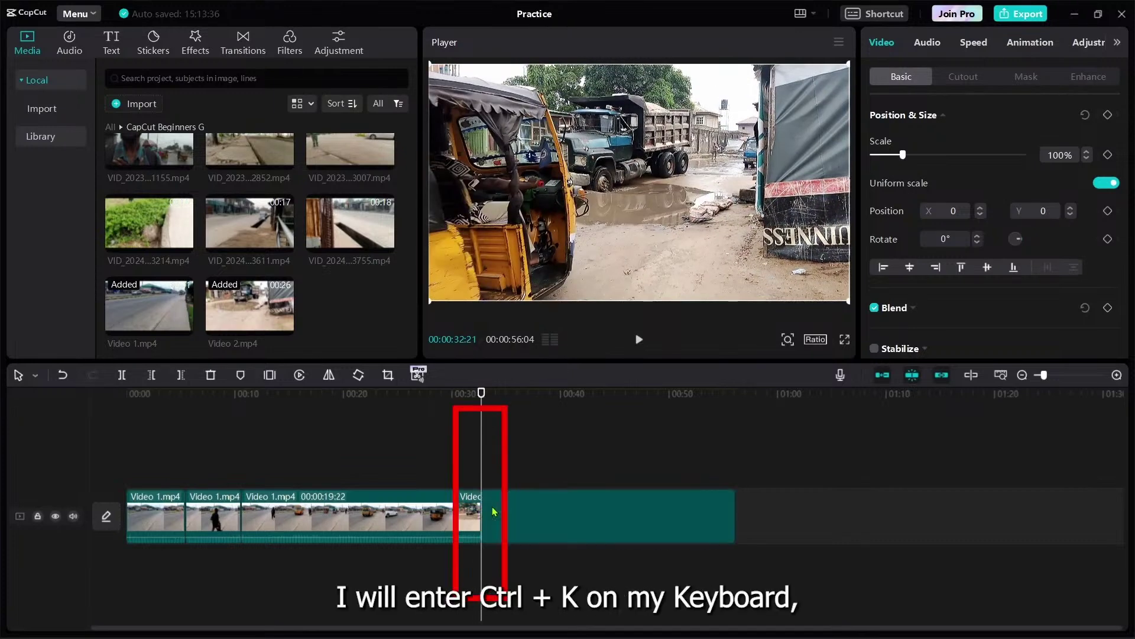
{"action": "left_click", "coordinate": [472, 516]}
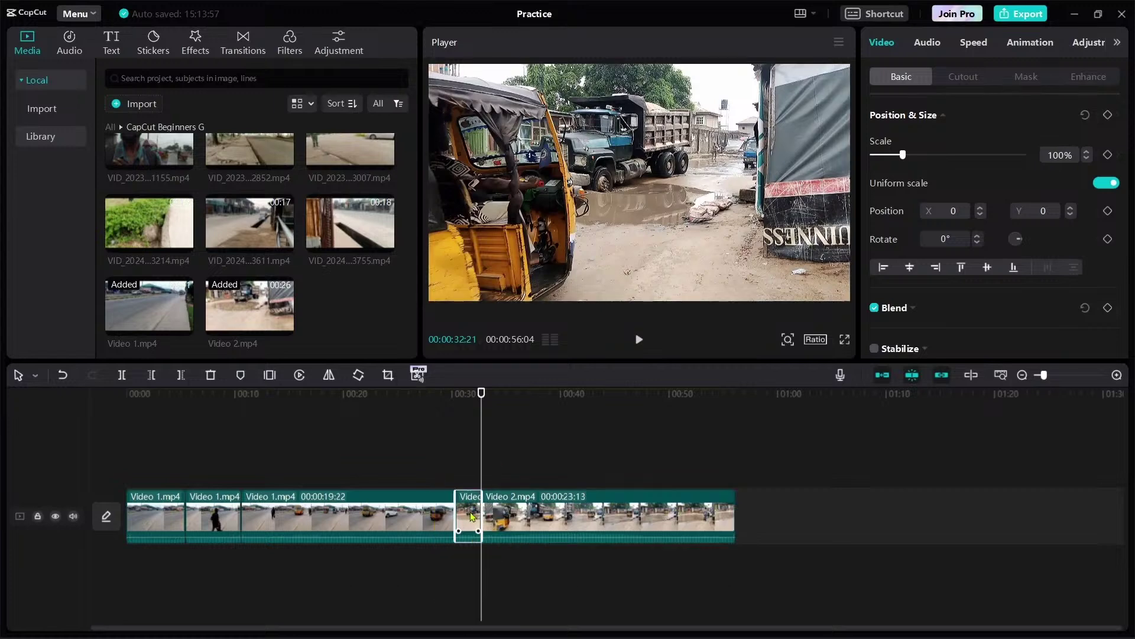
{"action": "key", "text": "Delete"}
Step: Trim the end of Video 2.mp4 back to the playhead at 00:00:45:17
{"action": "left_click_drag", "start_coordinate": [481, 392], "coordinate": [555, 391]}
{"action": "left_click", "coordinate": [621, 514]}
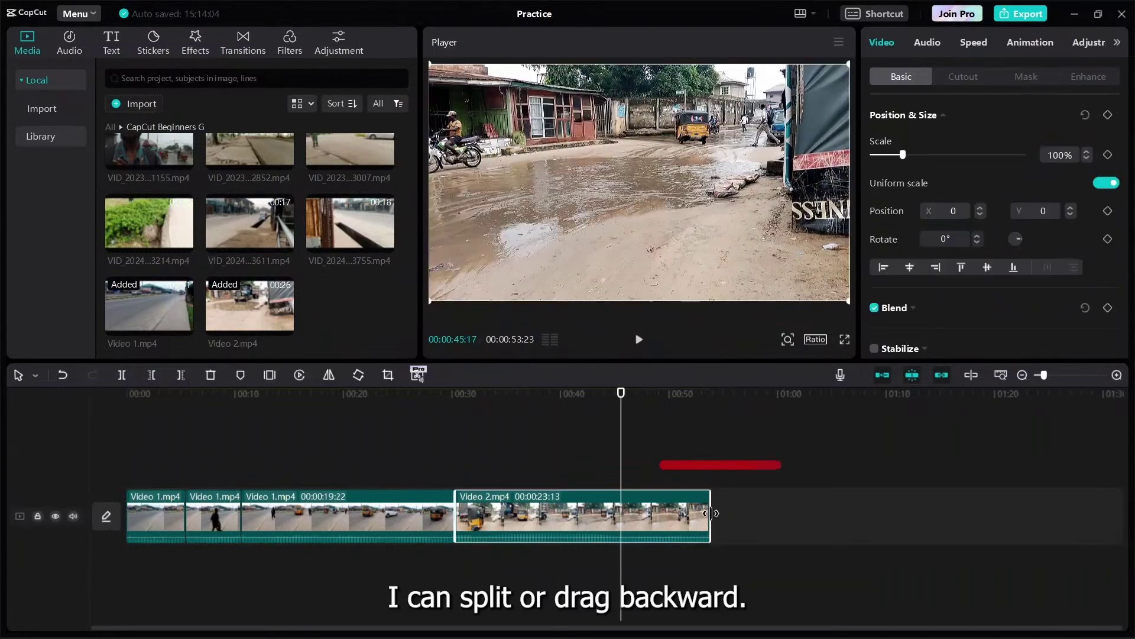
{"action": "left_click_drag", "start_coordinate": [709, 524], "coordinate": [621, 528]}
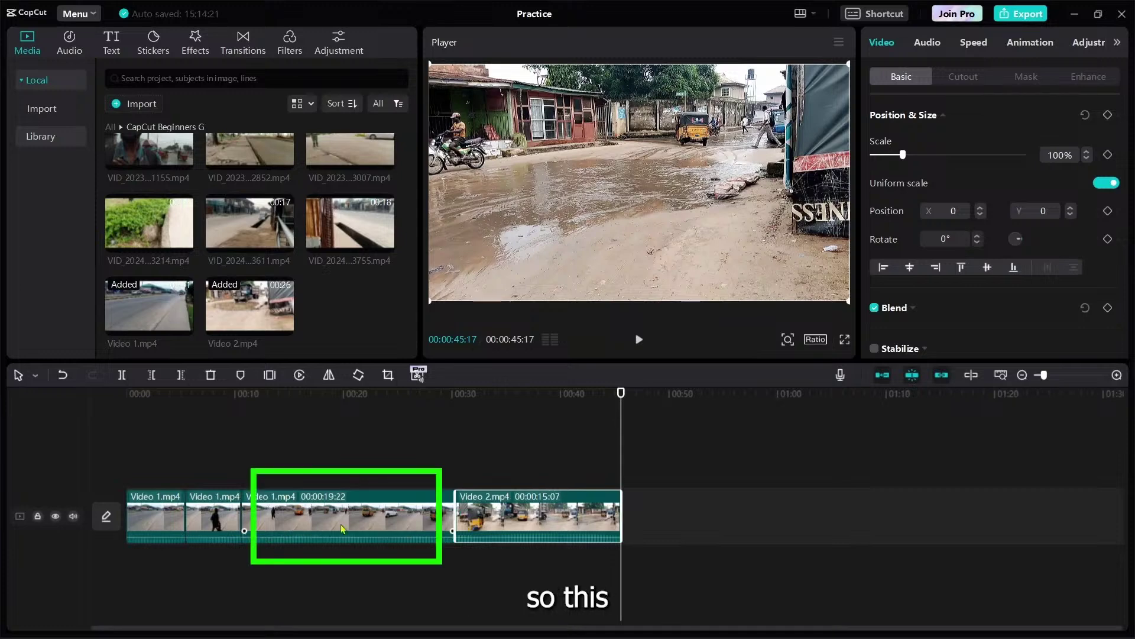
Step: Move the 00:00:19:22 Video 1.mp4 clip after Video 2.mp4 on the timeline and scrub the playhead back toward the start
{"action": "left_click_drag", "start_coordinate": [322, 512], "coordinate": [585, 514]}
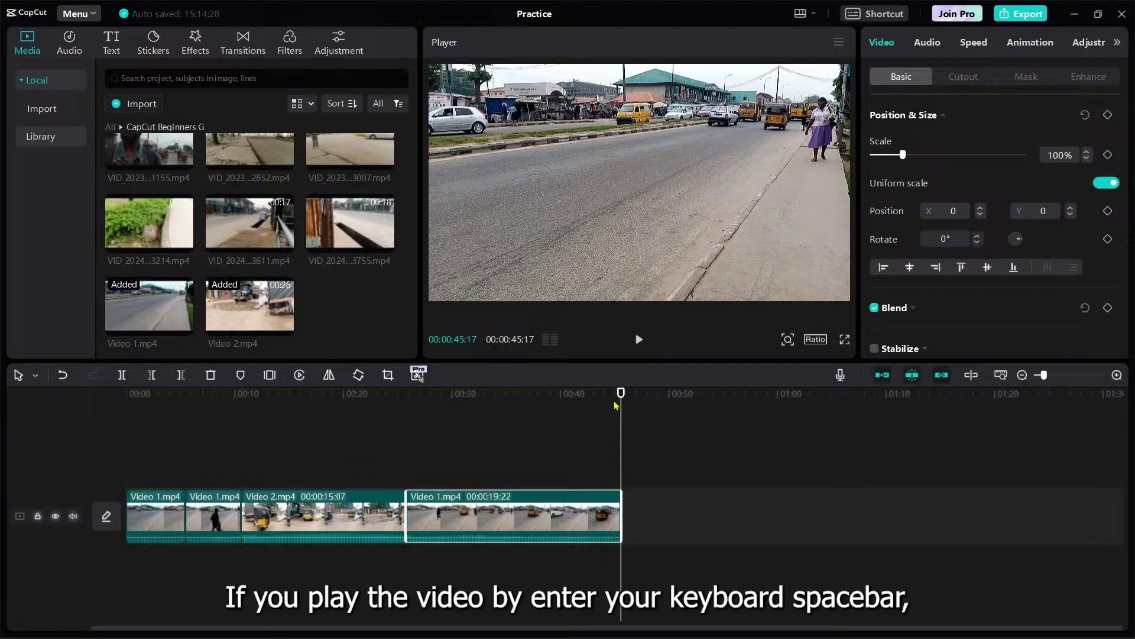
{"action": "left_click_drag", "start_coordinate": [621, 394], "coordinate": [163, 467]}
{"action": "left_click", "coordinate": [120, 382]}
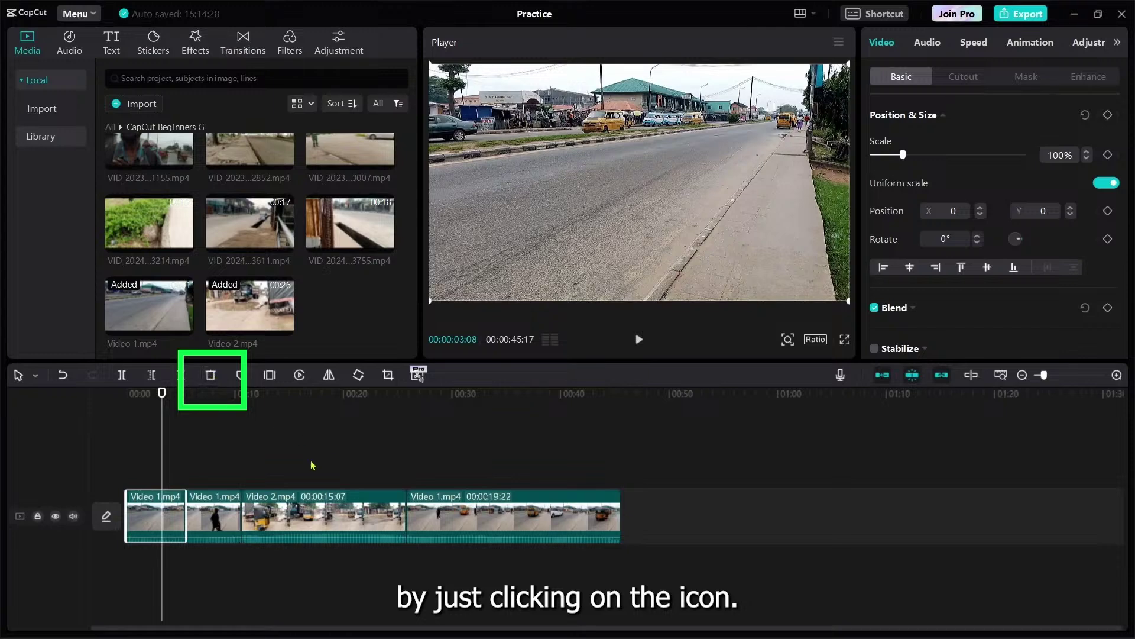
Step: Look through the available pointer modes and try switching between the Select rightward and Split modes
{"action": "left_click", "coordinate": [36, 376]}
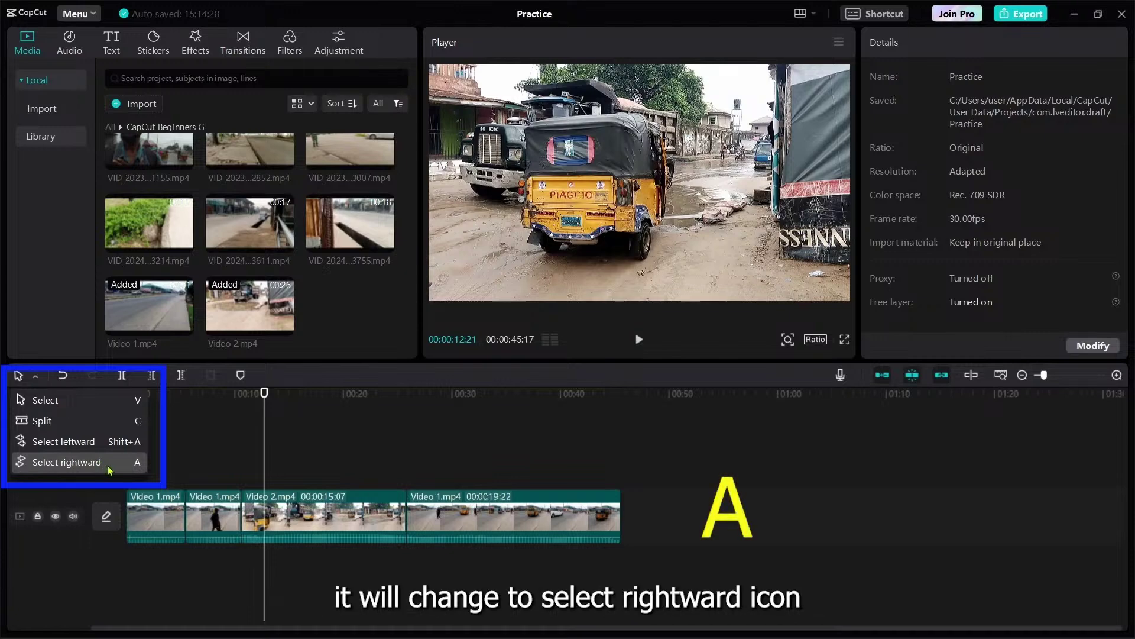
{"action": "left_click", "coordinate": [360, 427]}
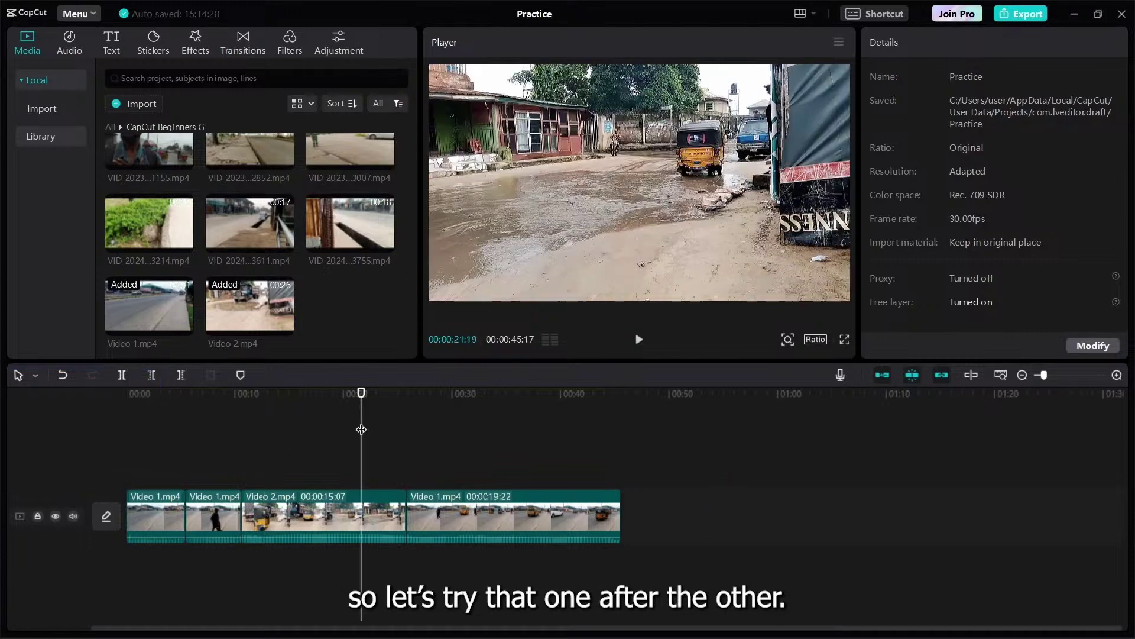
{"action": "key", "text": "b"}
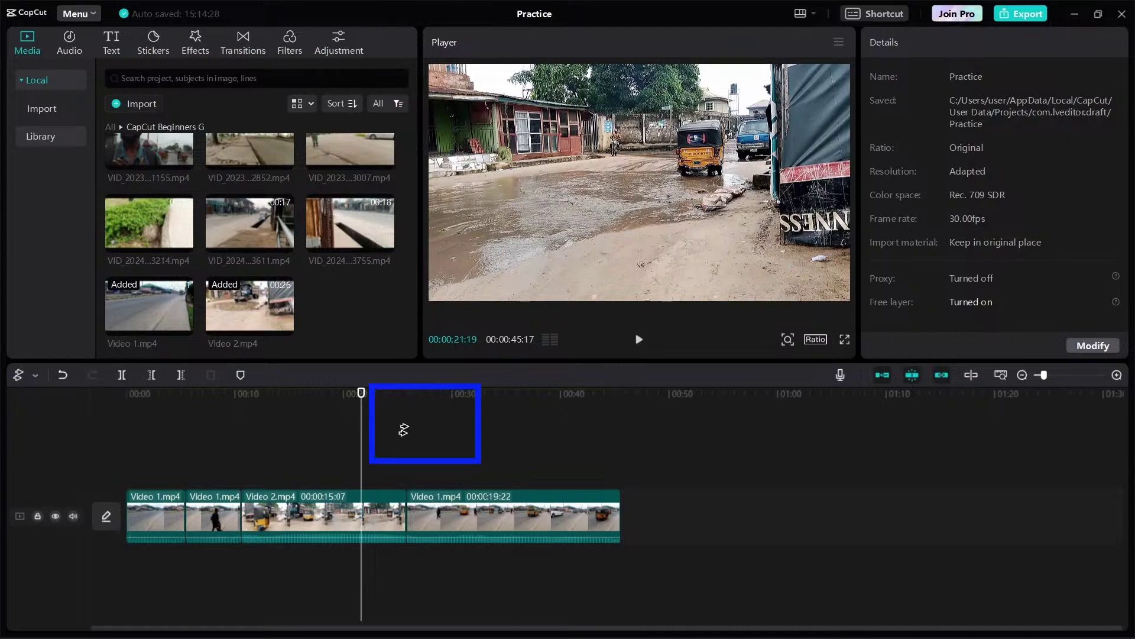
{"action": "key", "text": "a"}
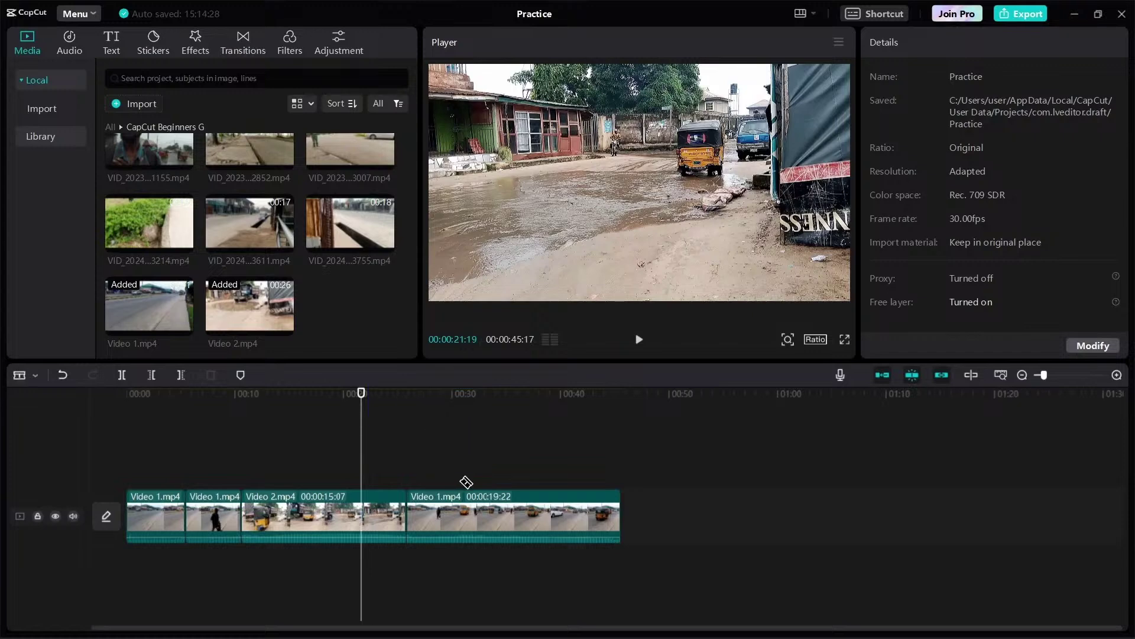
Step: Split the last Video 1.mp4 clip at about 00:00:35 and 00:00:39, return to Select mode and select Video 2.mp4
{"action": "left_click", "coordinate": [459, 482]}
{"action": "left_click", "coordinate": [504, 501]}
{"action": "left_click", "coordinate": [553, 506]}
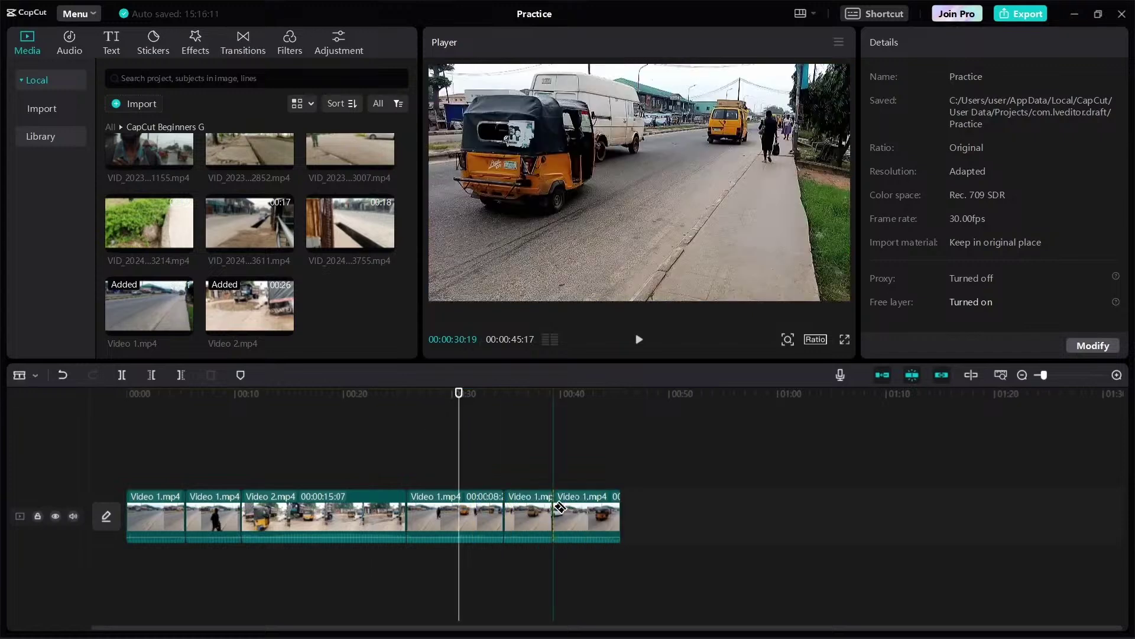
{"action": "key", "text": "a"}
{"action": "left_click", "coordinate": [337, 513]}
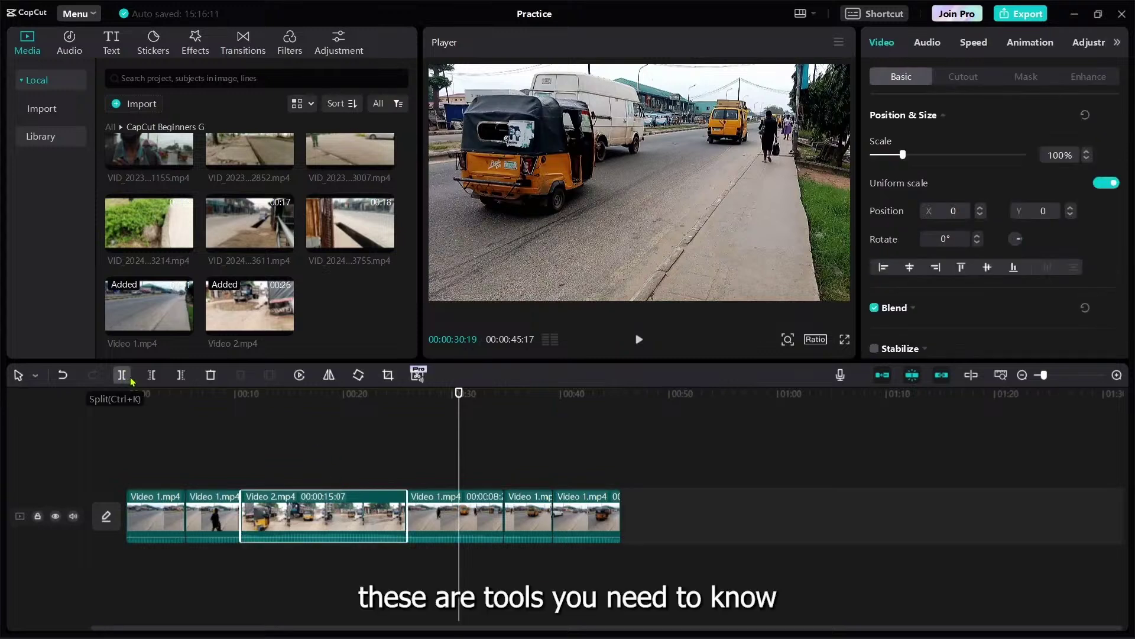
Step: Undo the splits and the clip move, and redo only the move and the first split of the last clip
{"action": "left_click", "coordinate": [63, 378]}
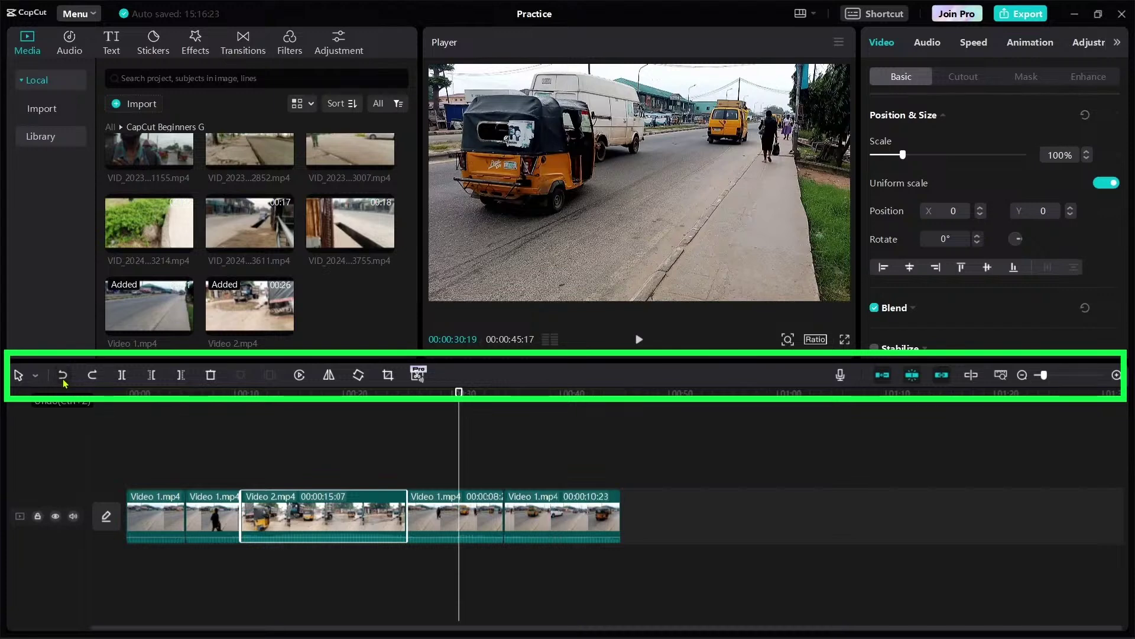
{"action": "left_click", "coordinate": [64, 378]}
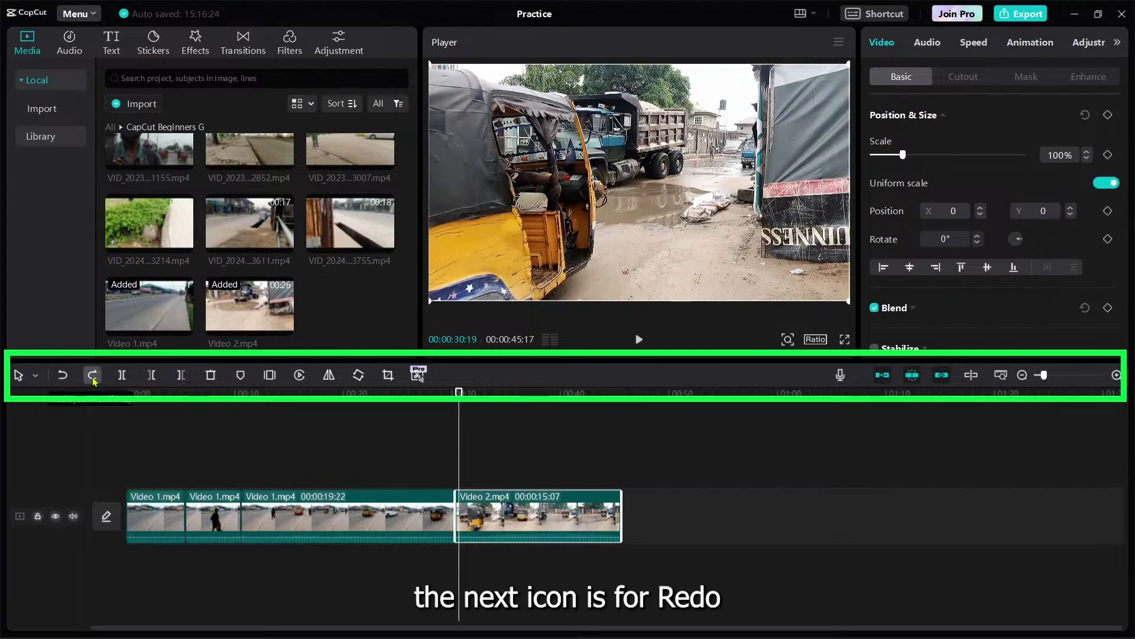
{"action": "left_click", "coordinate": [93, 377]}
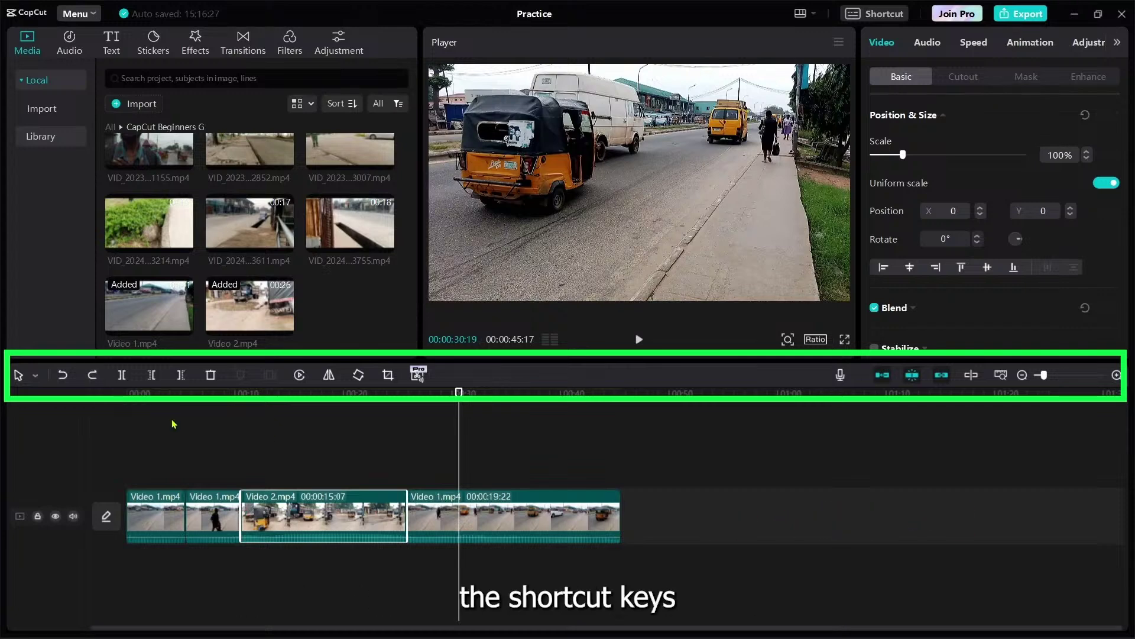
{"action": "left_click", "coordinate": [92, 376]}
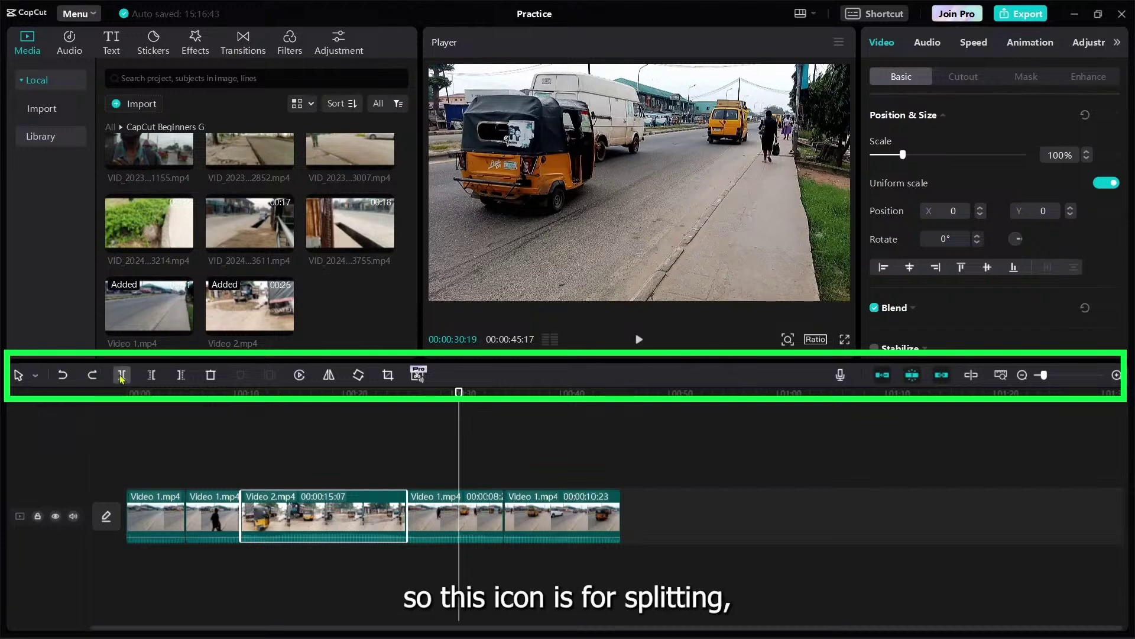
Step: Try the Delete left, Delete right and Delete tools on the clips around the playhead
{"action": "left_click", "coordinate": [152, 376]}
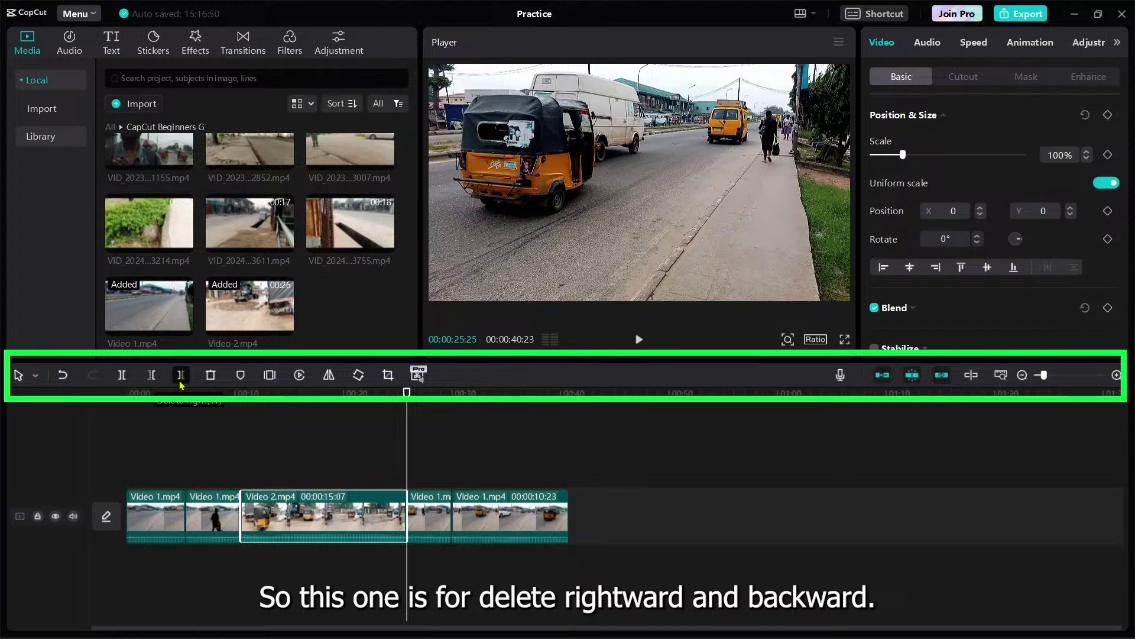
{"action": "left_click", "coordinate": [181, 379]}
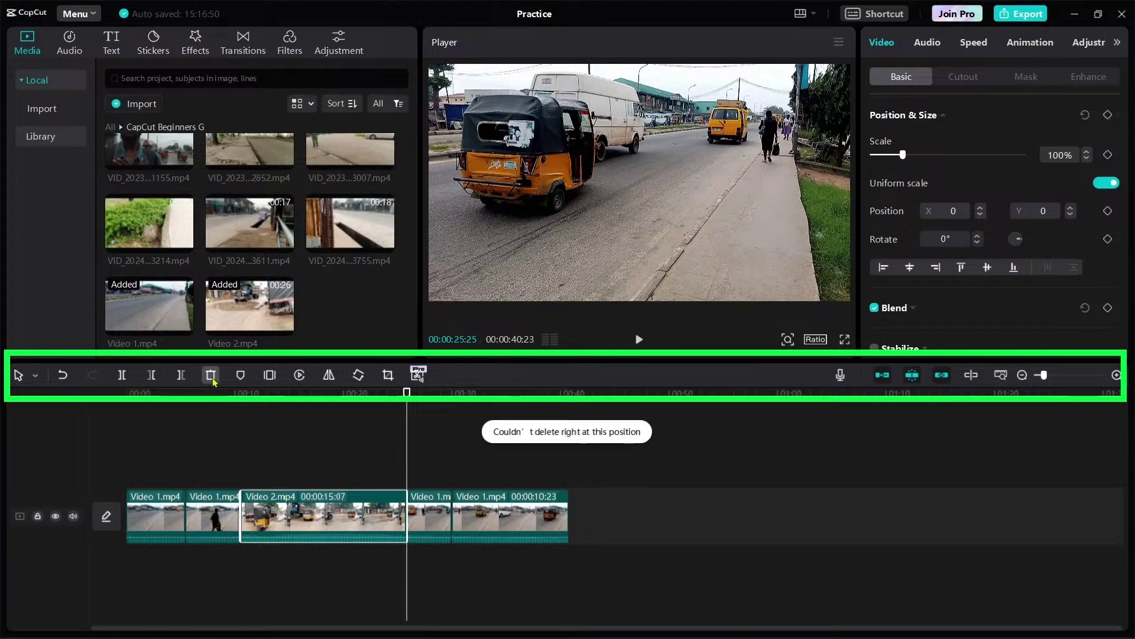
{"action": "left_click", "coordinate": [212, 376]}
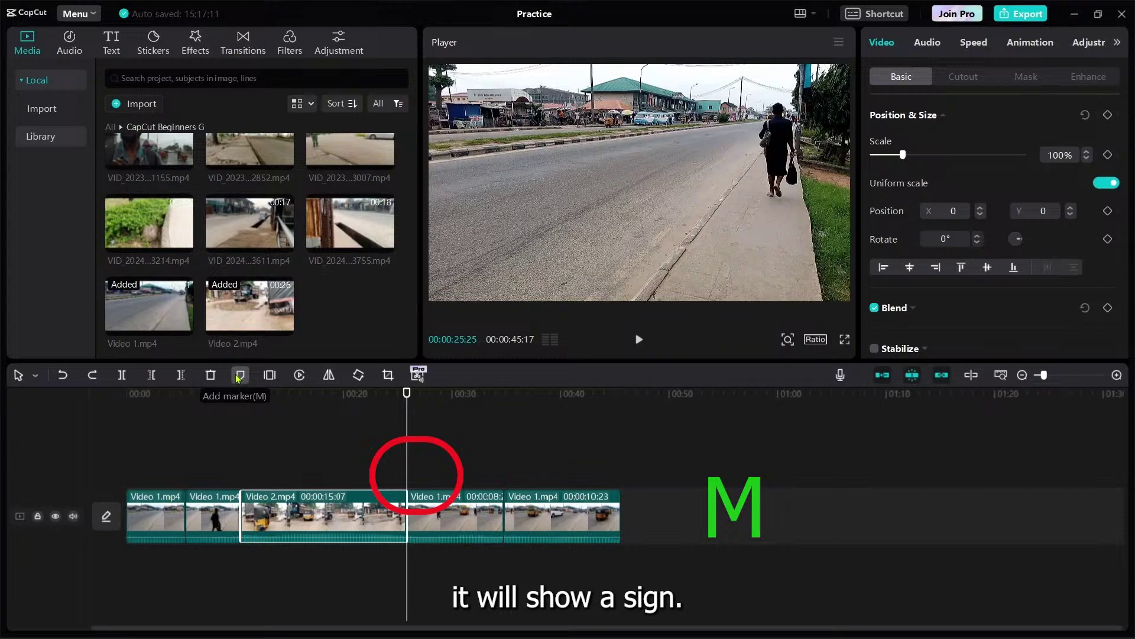
Step: Add a marker at 00:00:25:25 at the end of Video 2.mp4, name it "add transition" and colour it red
{"action": "left_click", "coordinate": [237, 379]}
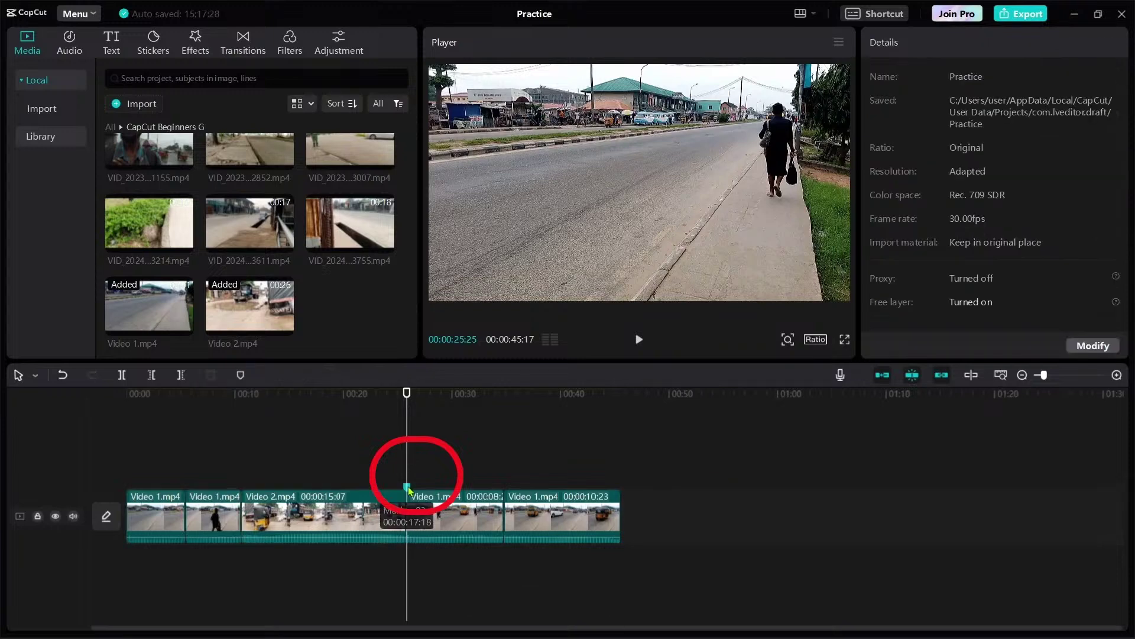
{"action": "double_click", "coordinate": [407, 487]}
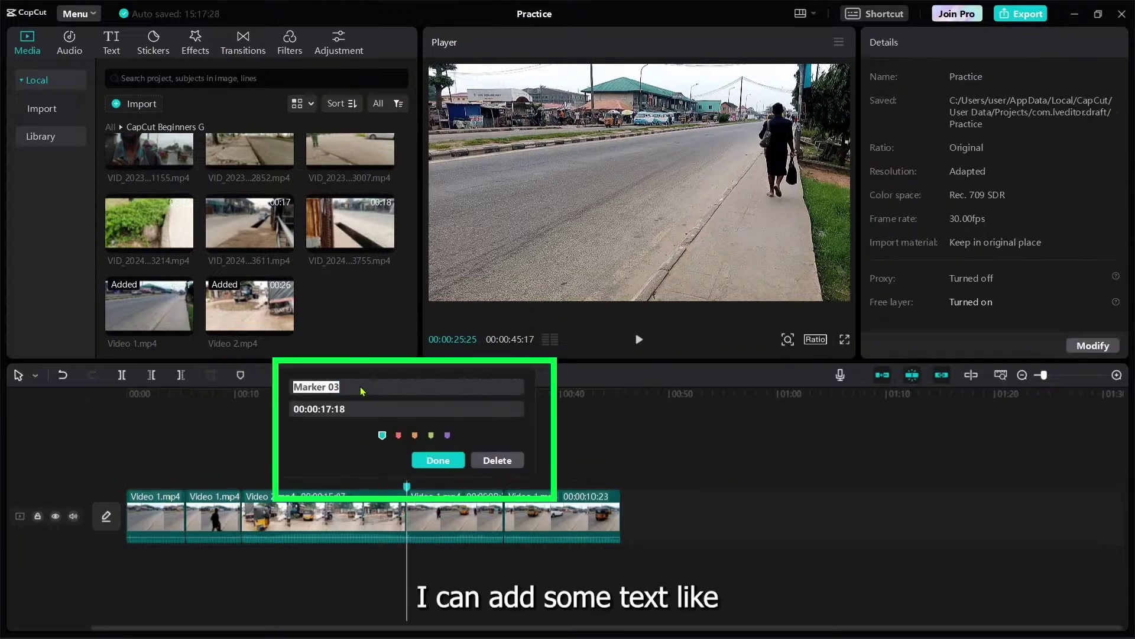
{"action": "type", "text": "add trasni"}
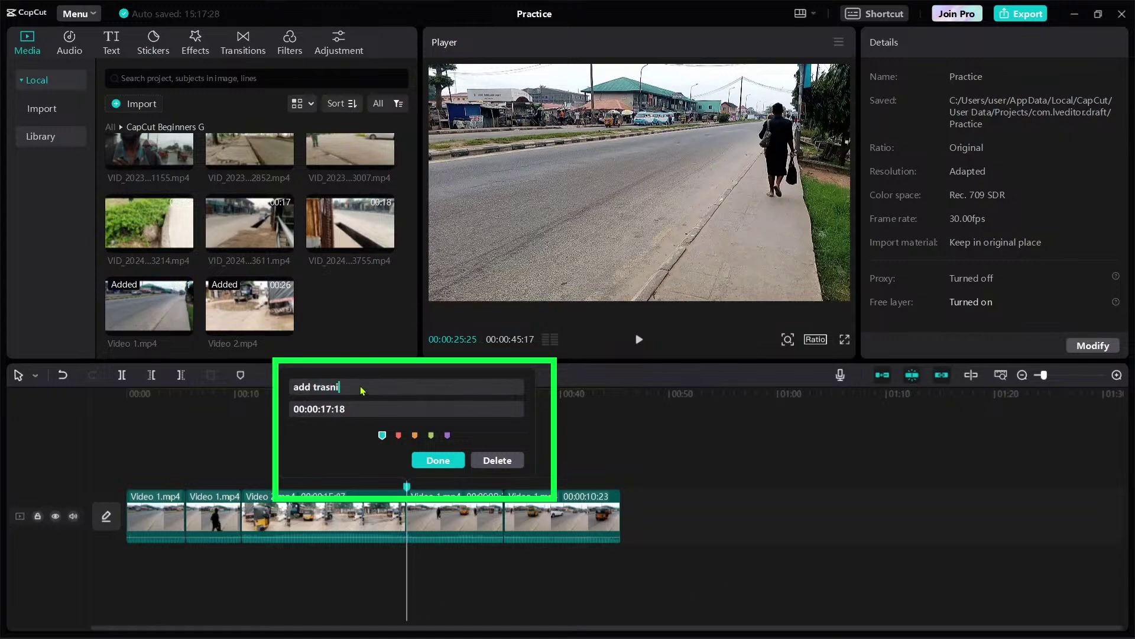
{"action": "key", "text": "BackSpace"}
{"action": "key", "text": "BackSpace"}
{"action": "type", "text": "sition"}
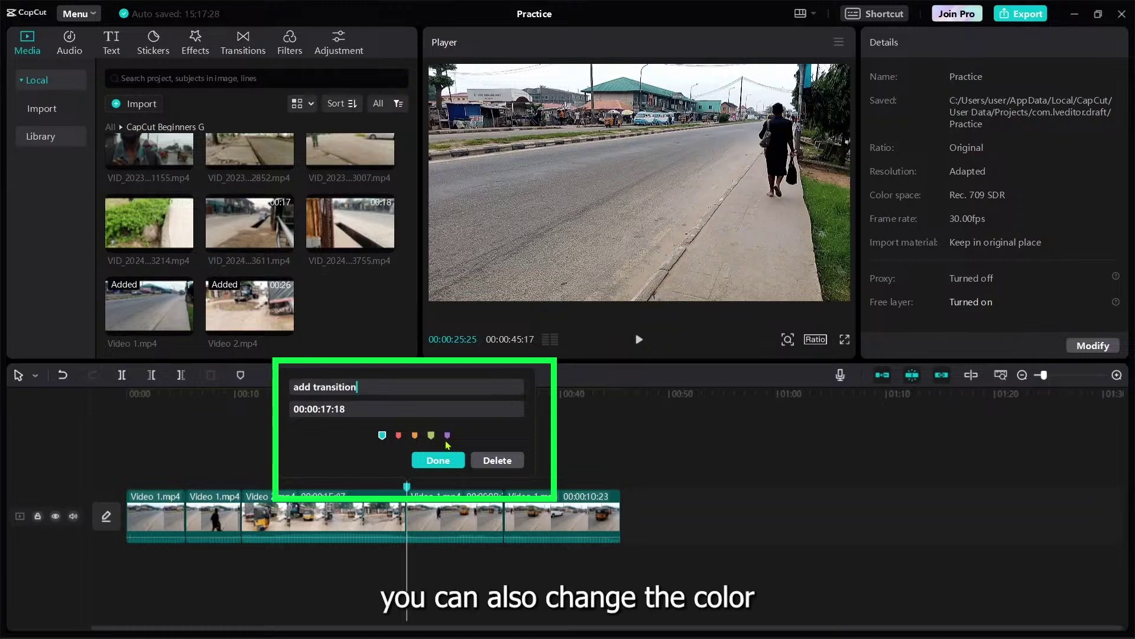
{"action": "left_click", "coordinate": [399, 435]}
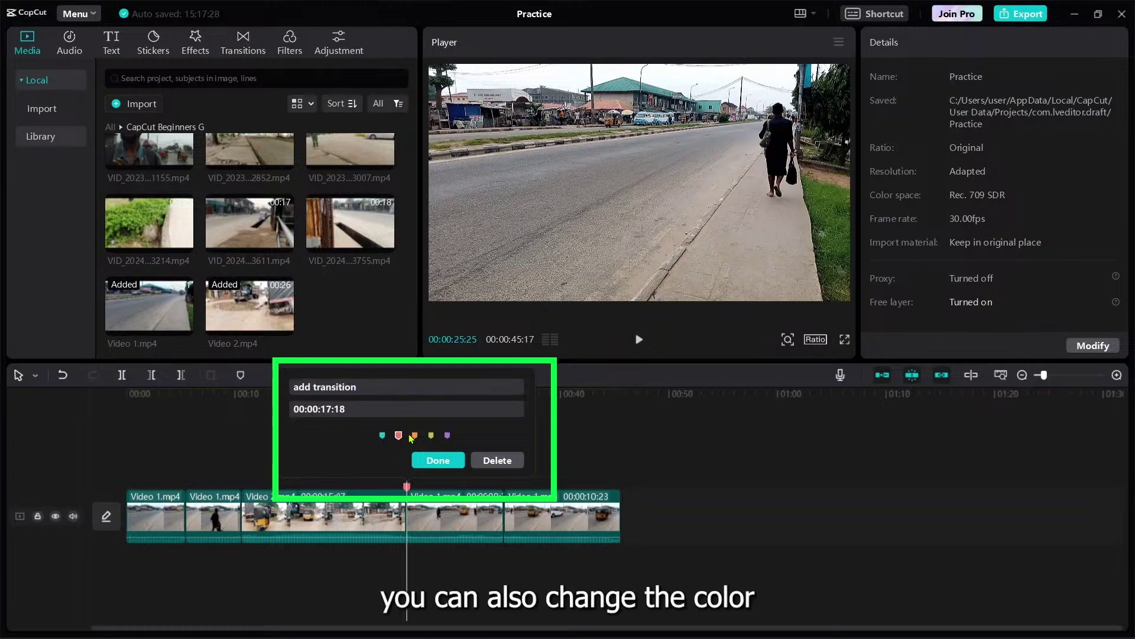
{"action": "left_click", "coordinate": [434, 466]}
Step: Add a marker to the timeline itself at 00:00:31:23 with no clip selected, and return the playhead to it
{"action": "left_click", "coordinate": [471, 394]}
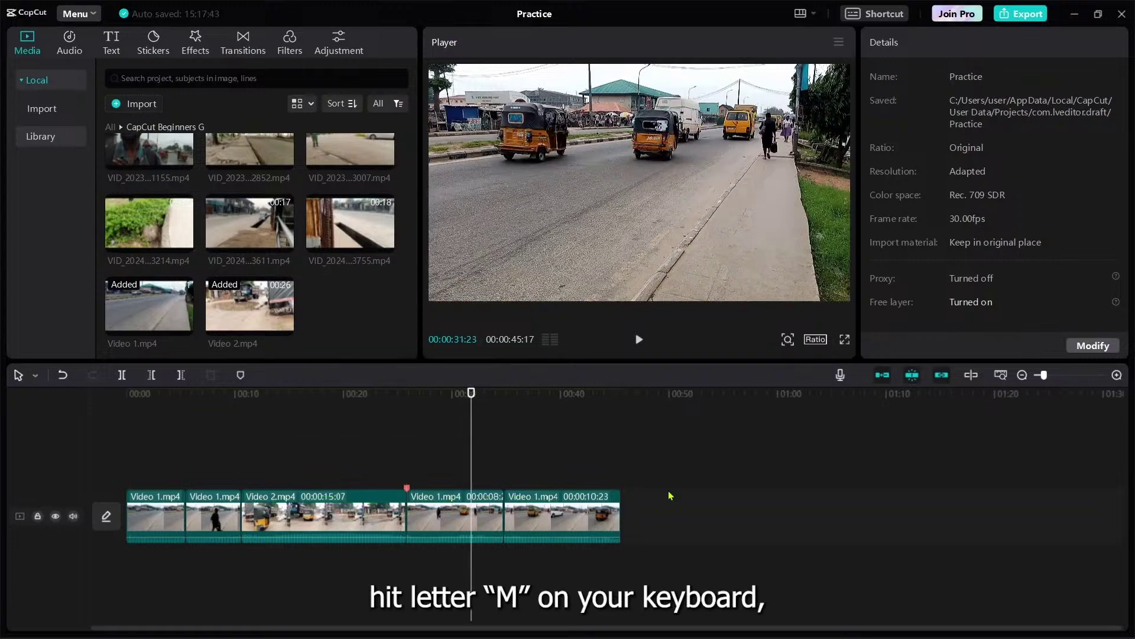
{"action": "key", "text": "m"}
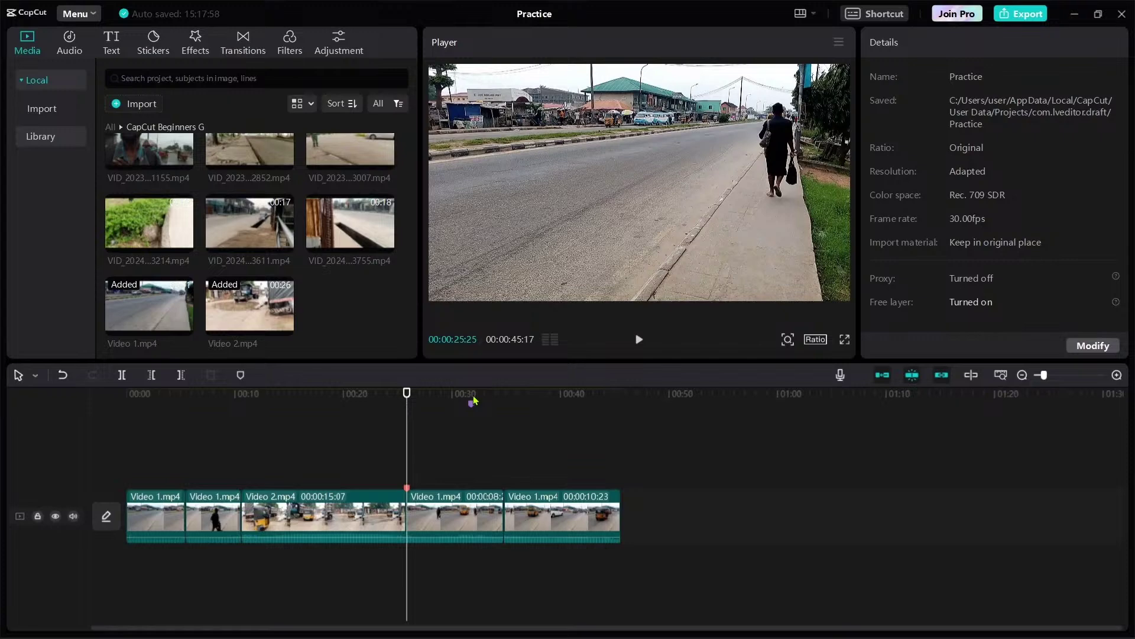
{"action": "left_click", "coordinate": [472, 400]}
Step: Try a freeze frame on the Video 1.mp4 clip at 00:00:31:23, preview a point inside it and undo it
{"action": "left_click", "coordinate": [424, 503]}
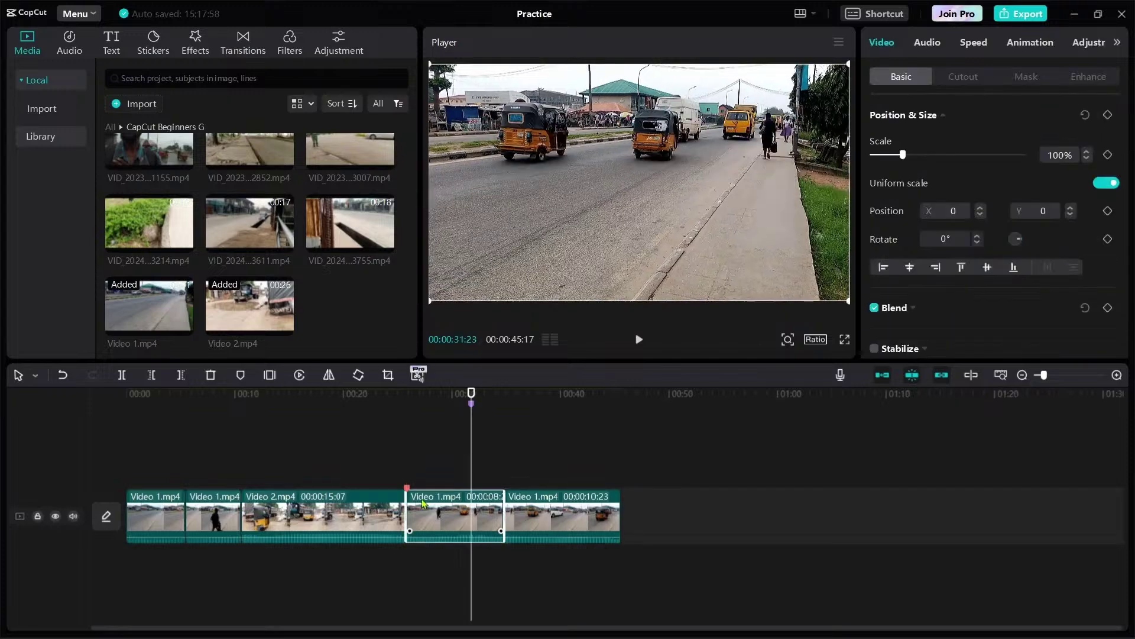
{"action": "left_click", "coordinate": [269, 375]}
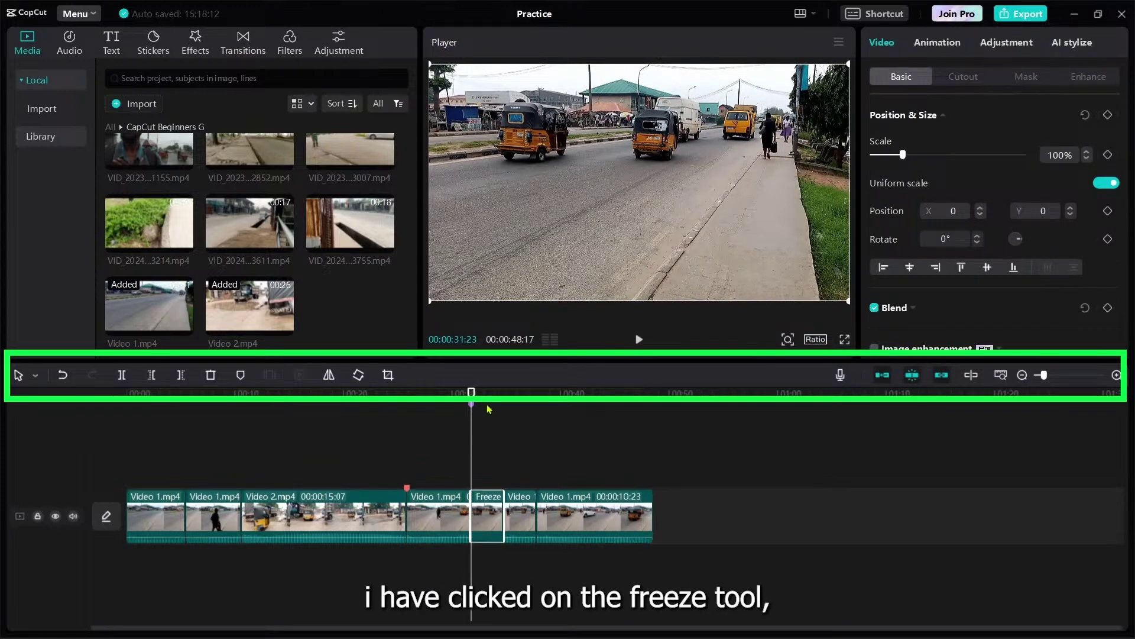
{"action": "left_click", "coordinate": [493, 393]}
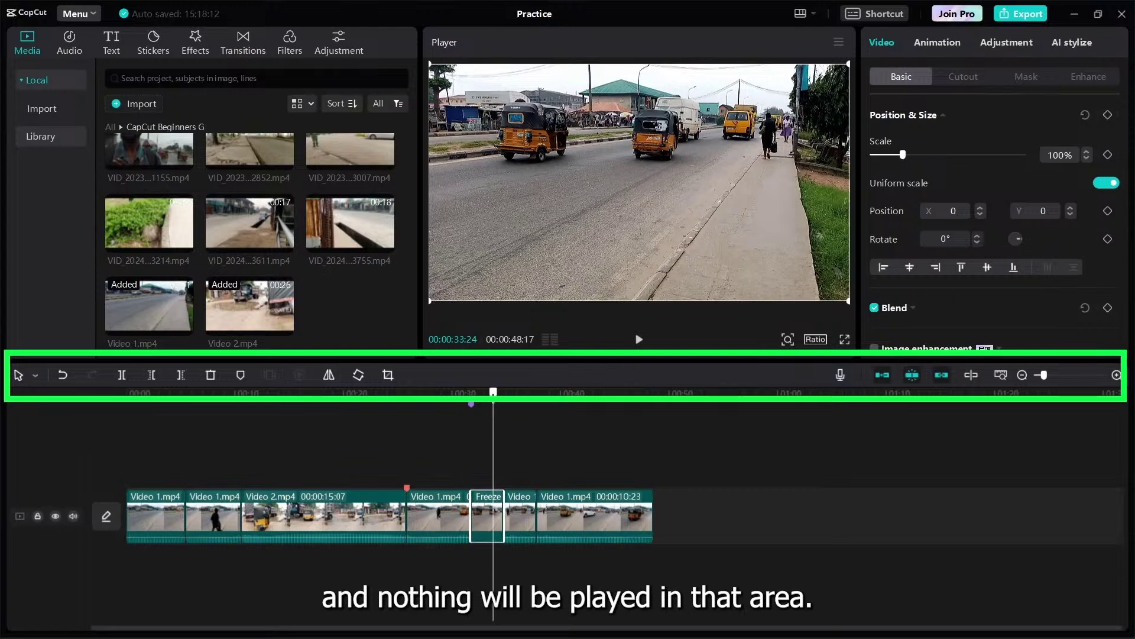
{"action": "key", "text": "ctrl+z"}
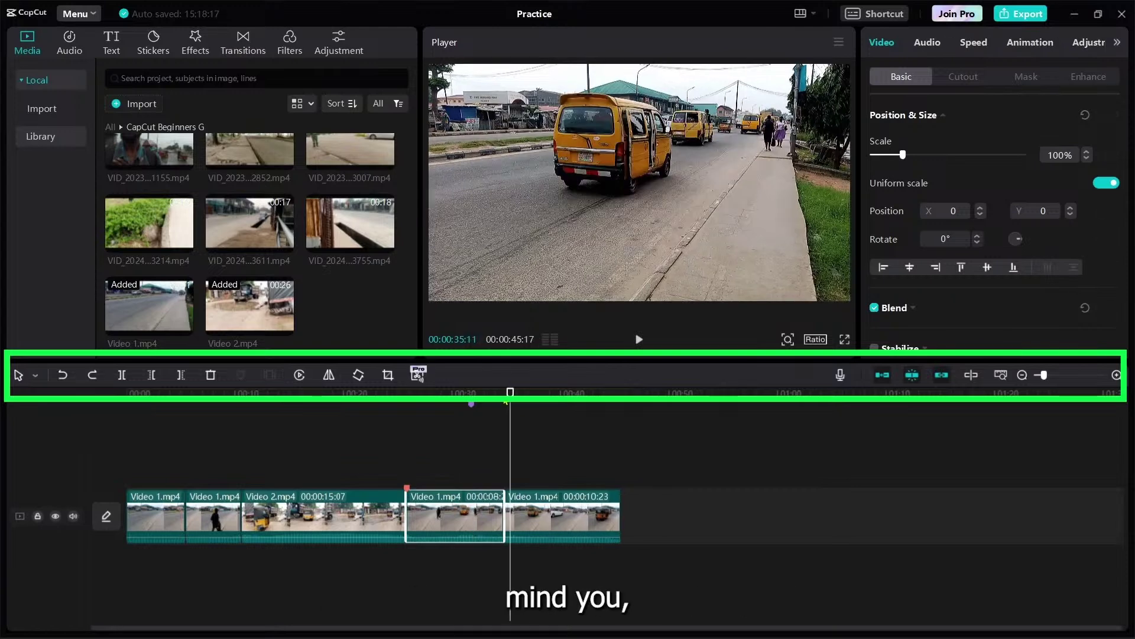
Step: Try a freeze frame on the same Video 1.mp4 clip at 00:00:32:19, play across it and undo it
{"action": "left_click", "coordinate": [480, 402]}
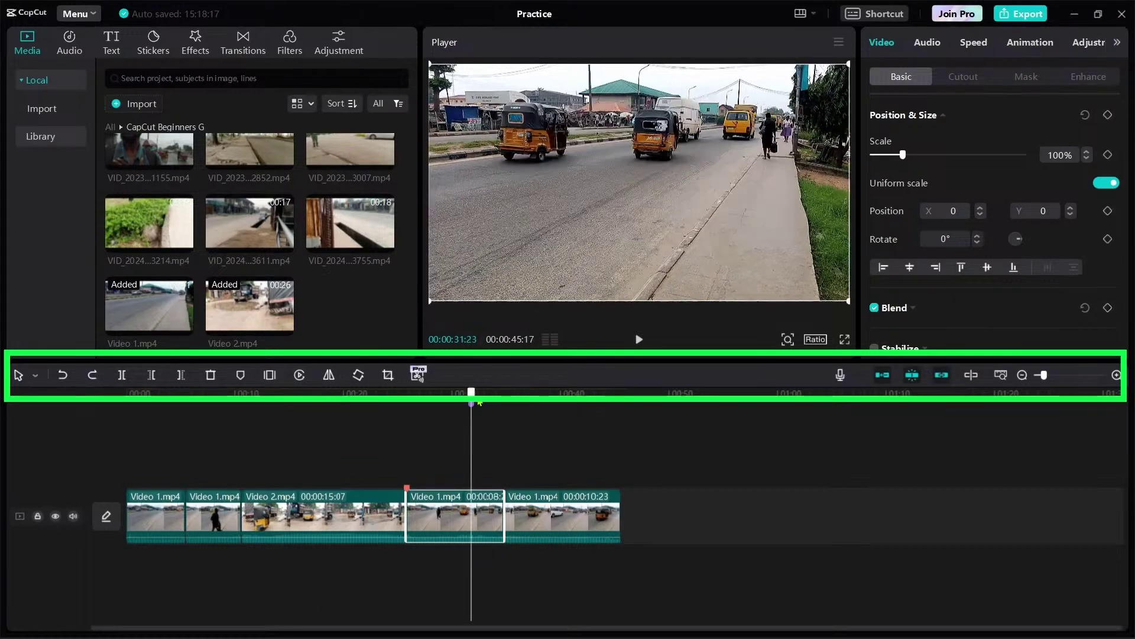
{"action": "left_click", "coordinate": [480, 402]}
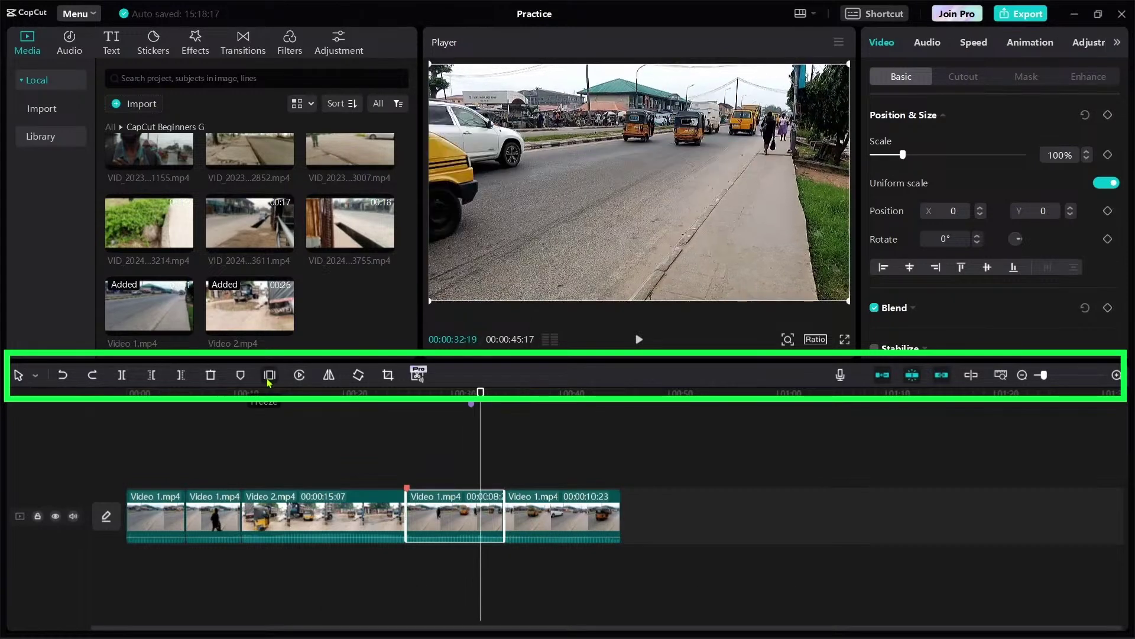
{"action": "left_click", "coordinate": [270, 375]}
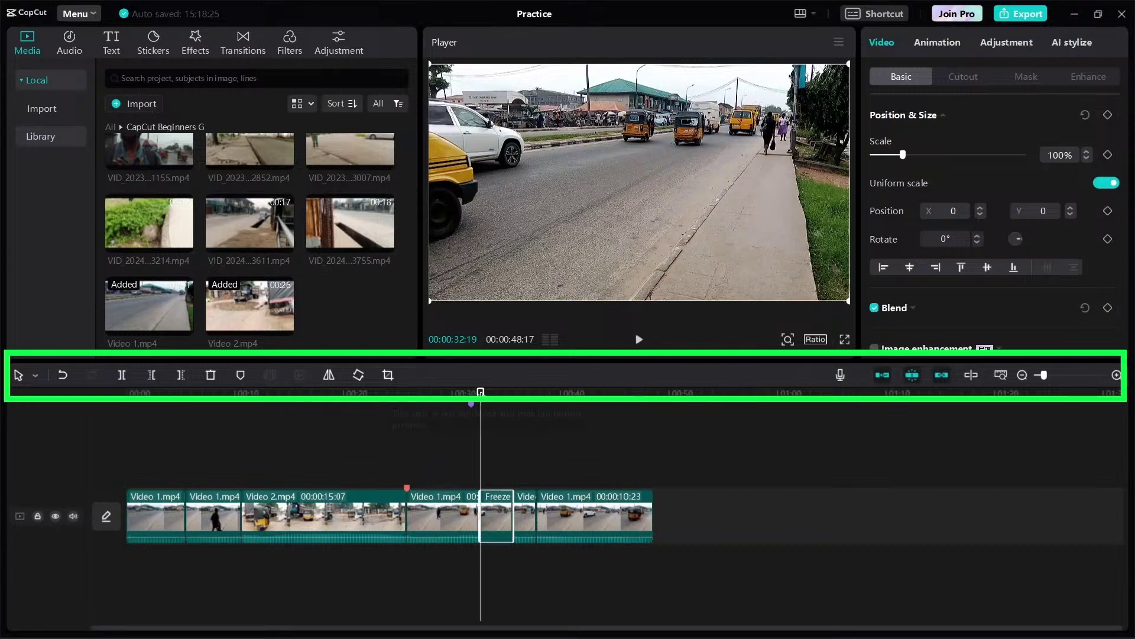
{"action": "key", "text": "space"}
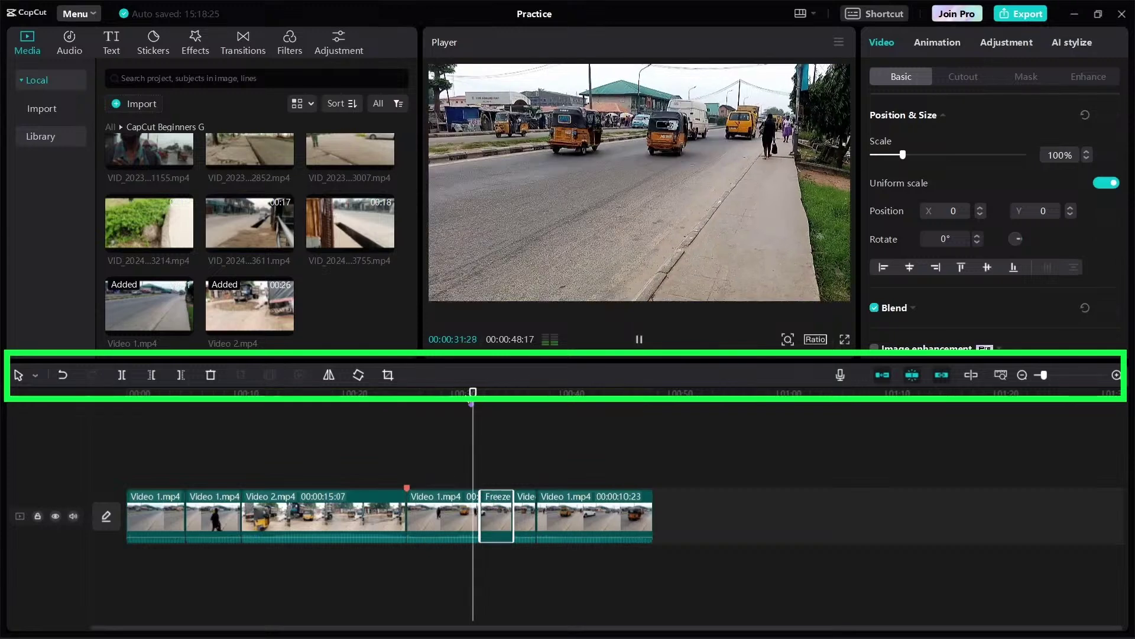
{"action": "key", "text": "space"}
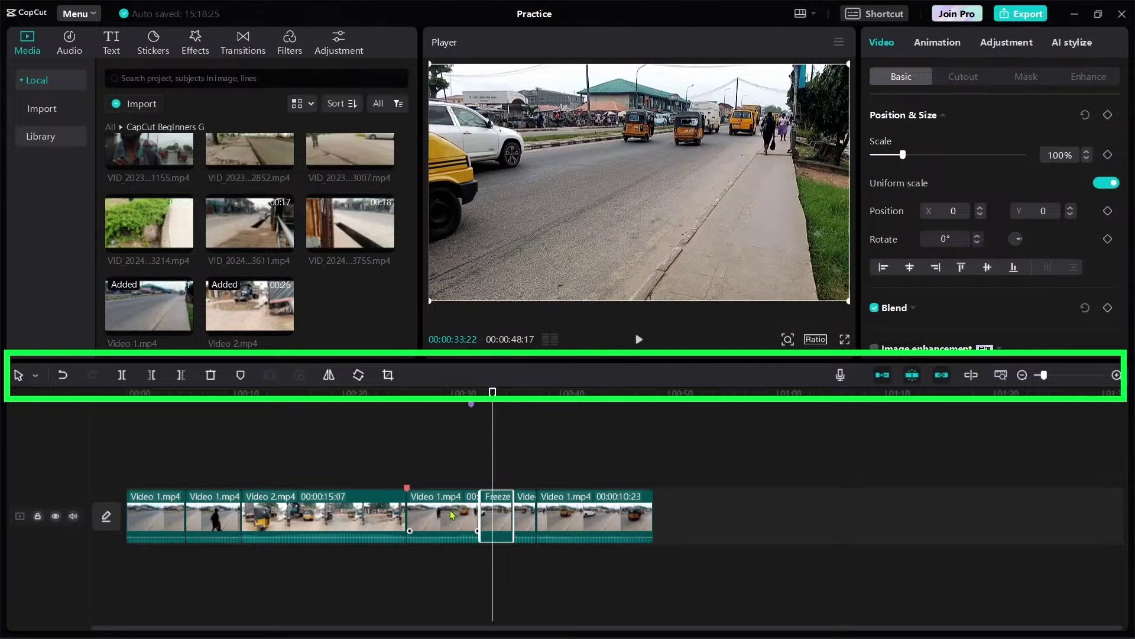
{"action": "key", "text": "ctrl+z"}
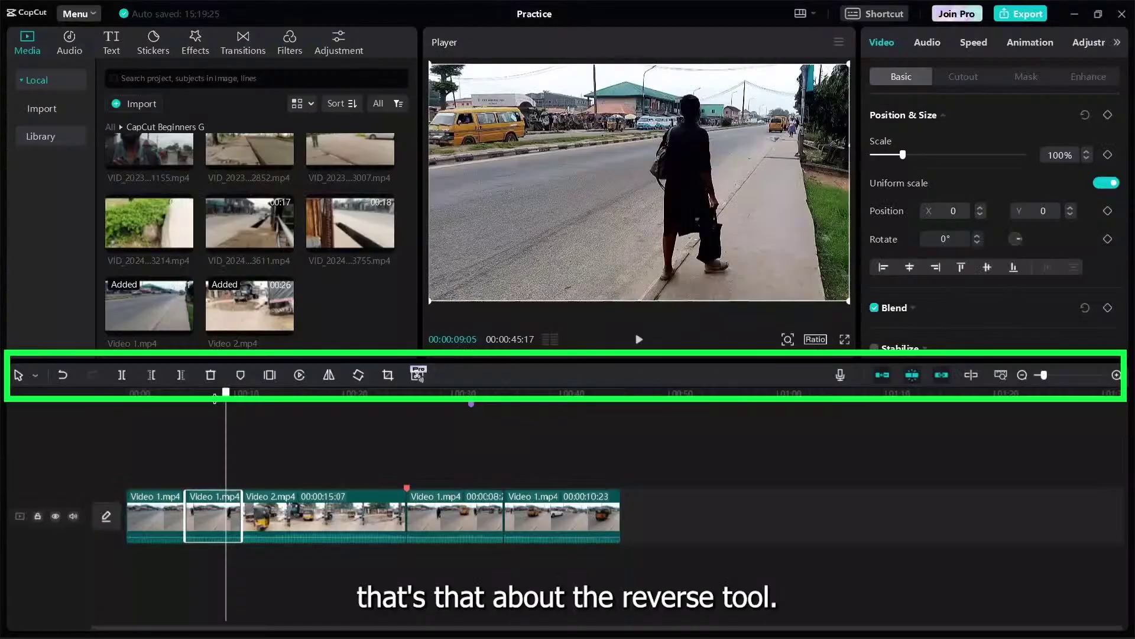
Step: Mirror the second Video 1.mp4 clip and rotate it by 90°, with the playhead at 00:00:07:16
{"action": "left_click", "coordinate": [209, 395]}
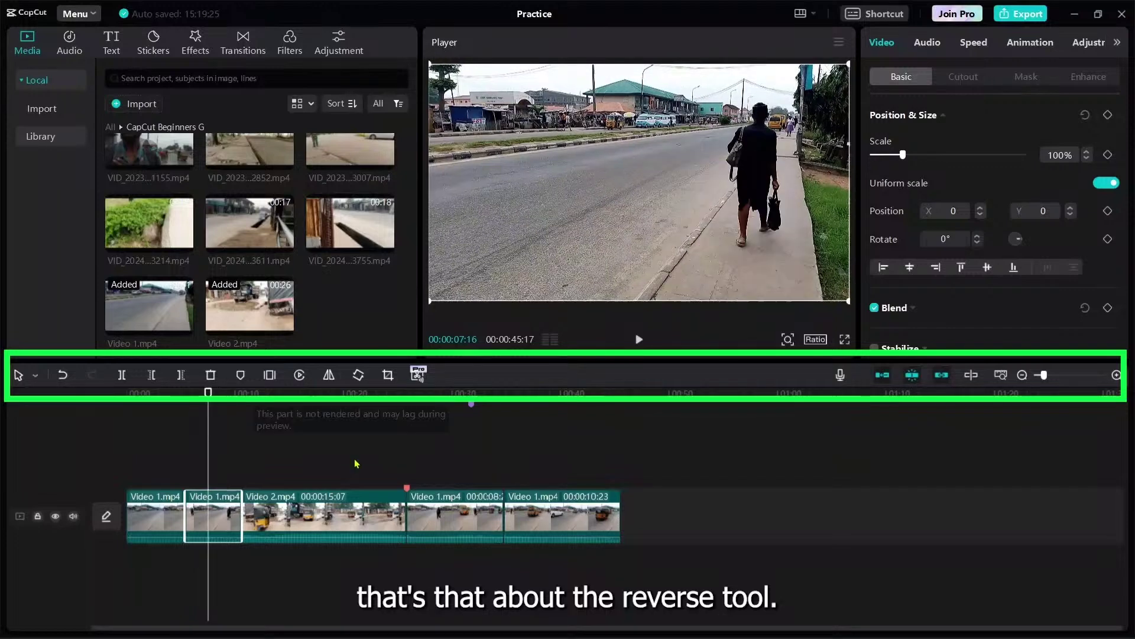
{"action": "left_click", "coordinate": [328, 375]}
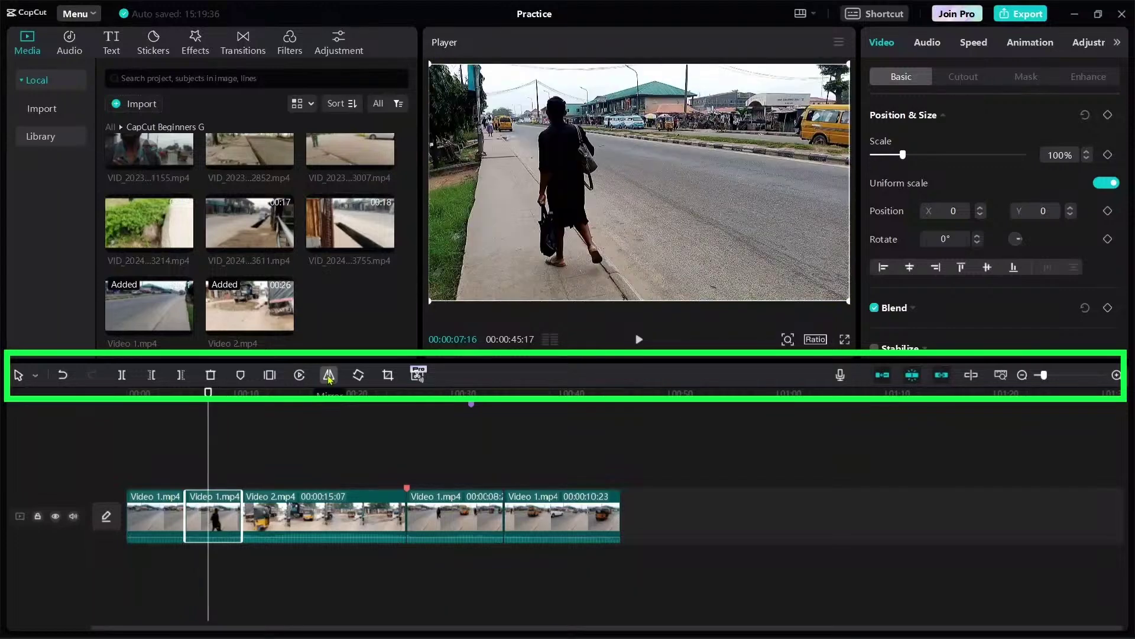
{"action": "left_click", "coordinate": [358, 376]}
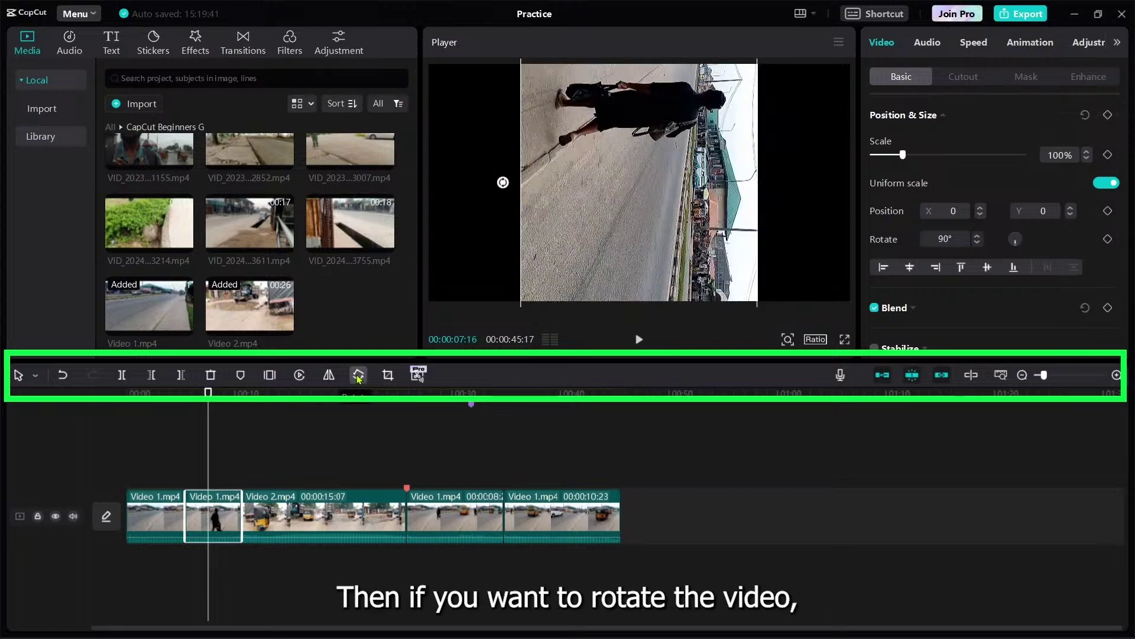
Step: Rotate the second Video 1.mp4 clip in 90° steps until its rotation is 360°
{"action": "left_click", "coordinate": [358, 376]}
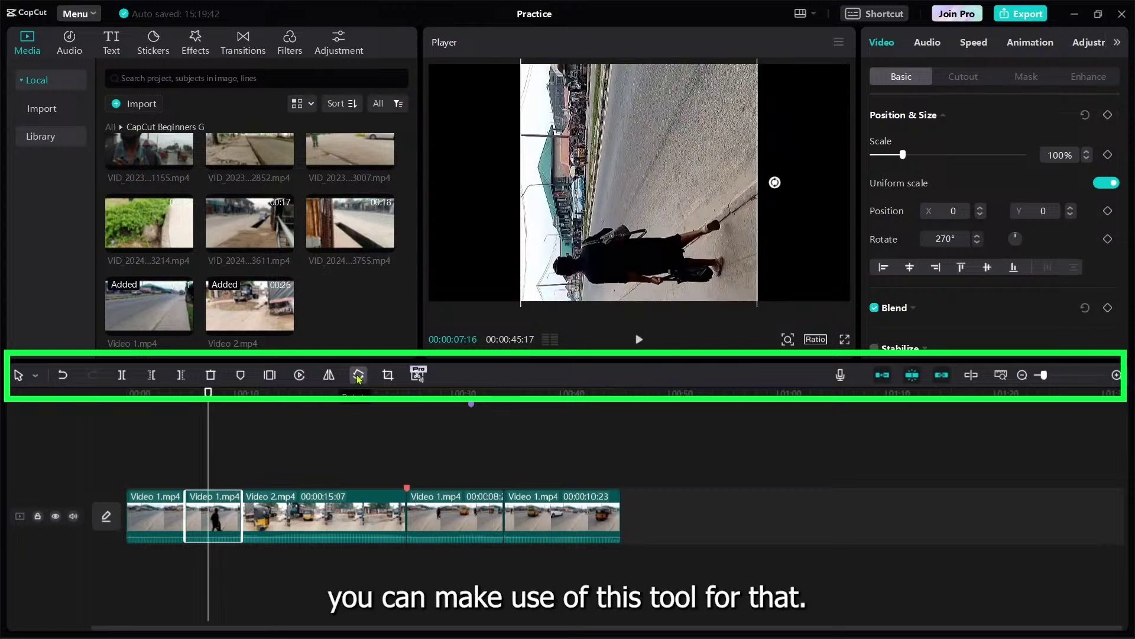
{"action": "left_click", "coordinate": [358, 376]}
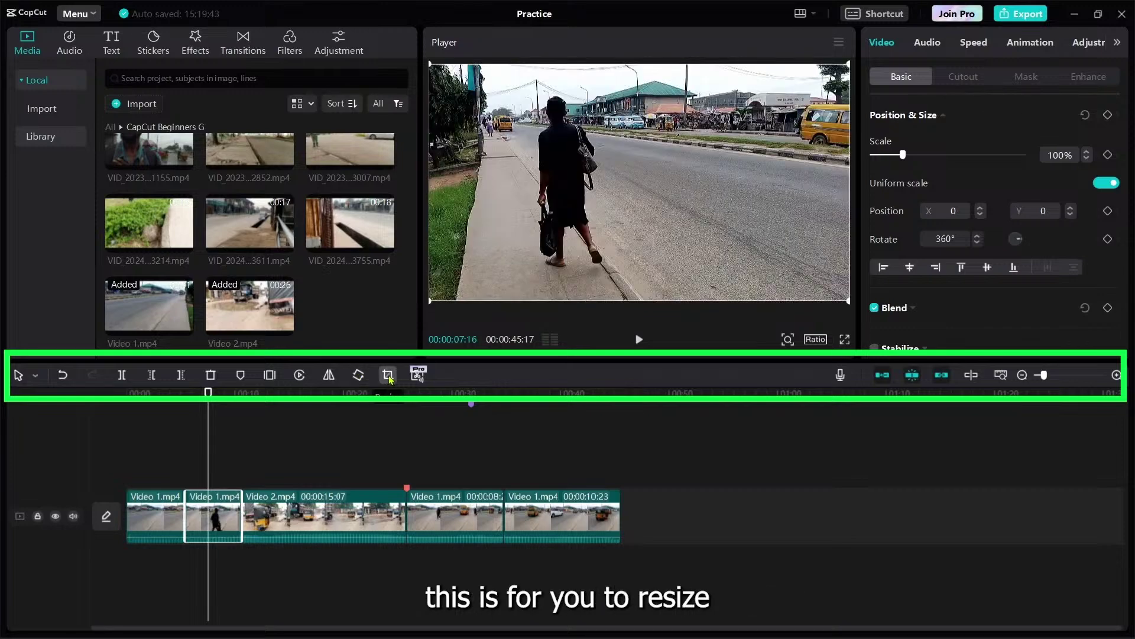
Step: Crop the second Video 1.mp4 clip to a 3:4 ratio with the frame moved over the walking woman, and preview it
{"action": "left_click", "coordinate": [388, 376]}
{"action": "left_click", "coordinate": [780, 207]}
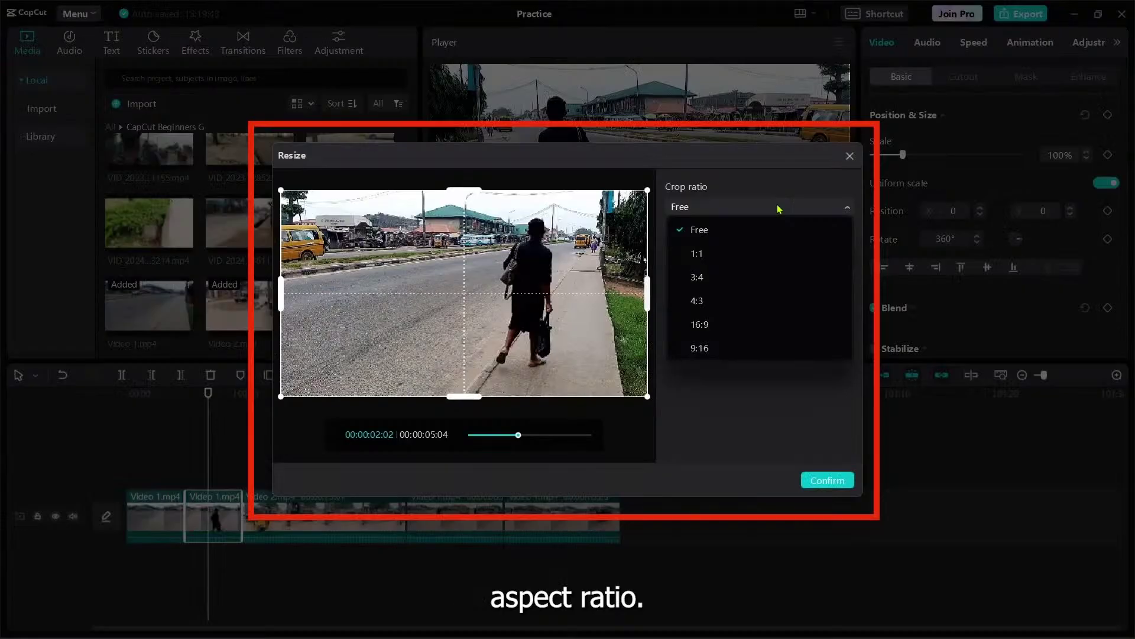
{"action": "left_click", "coordinate": [698, 277]}
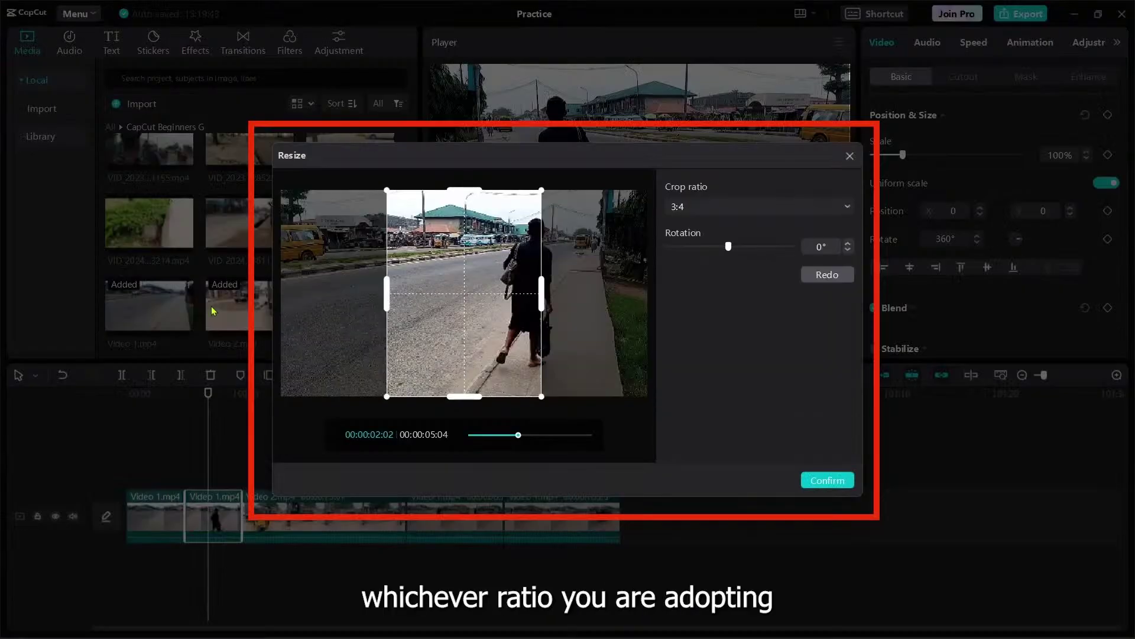
{"action": "left_click_drag", "start_coordinate": [464, 355], "coordinate": [524, 354]}
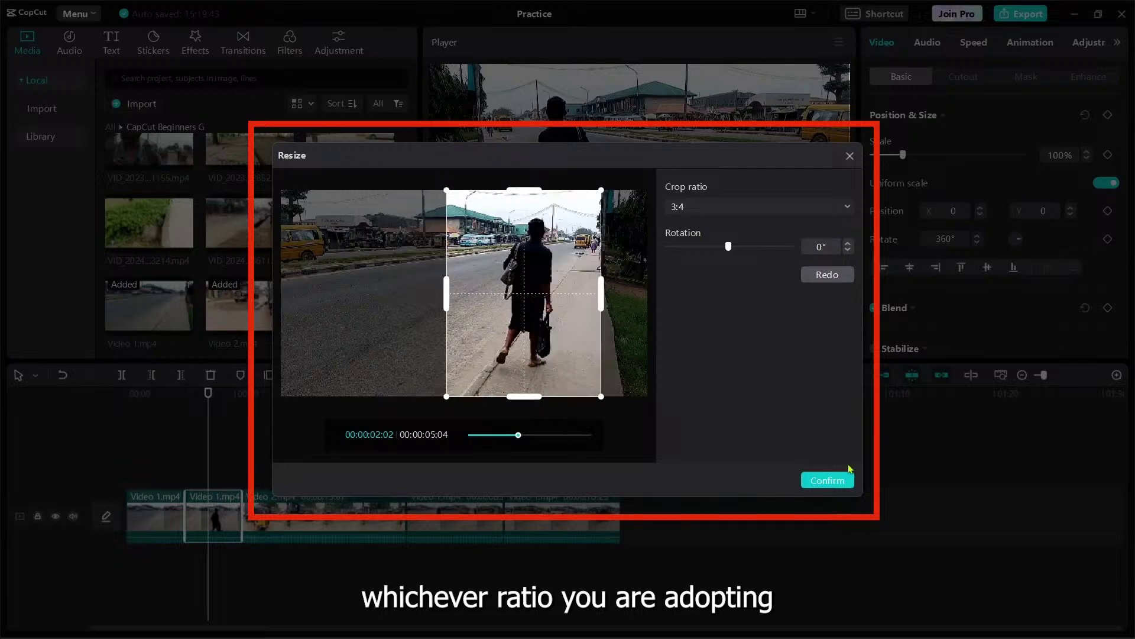
{"action": "left_click", "coordinate": [834, 479]}
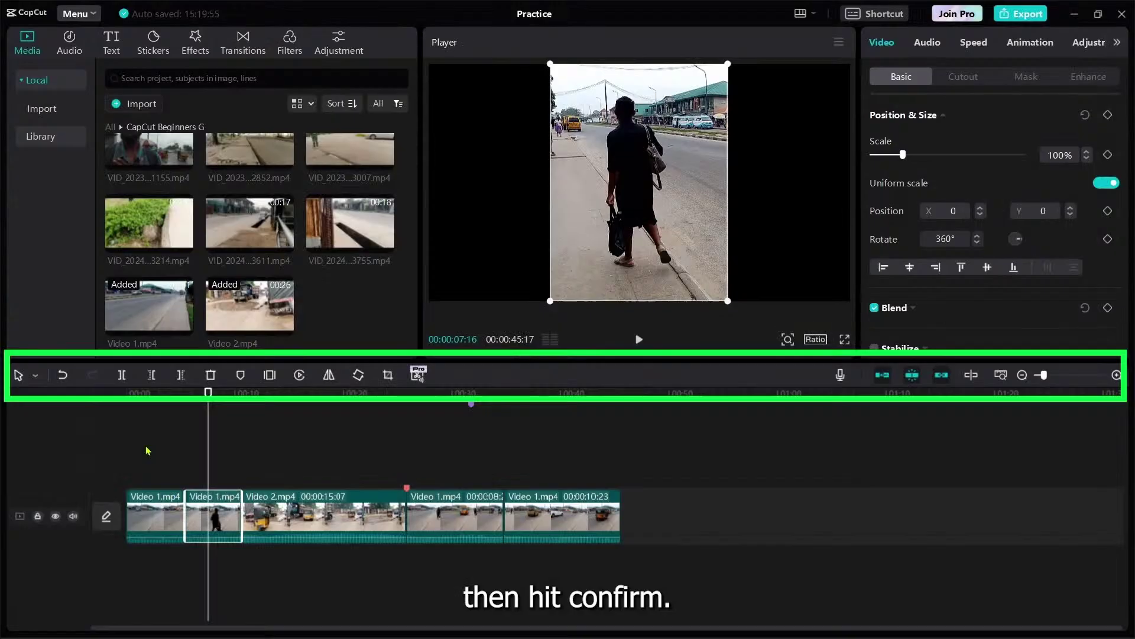
{"action": "key", "text": "space"}
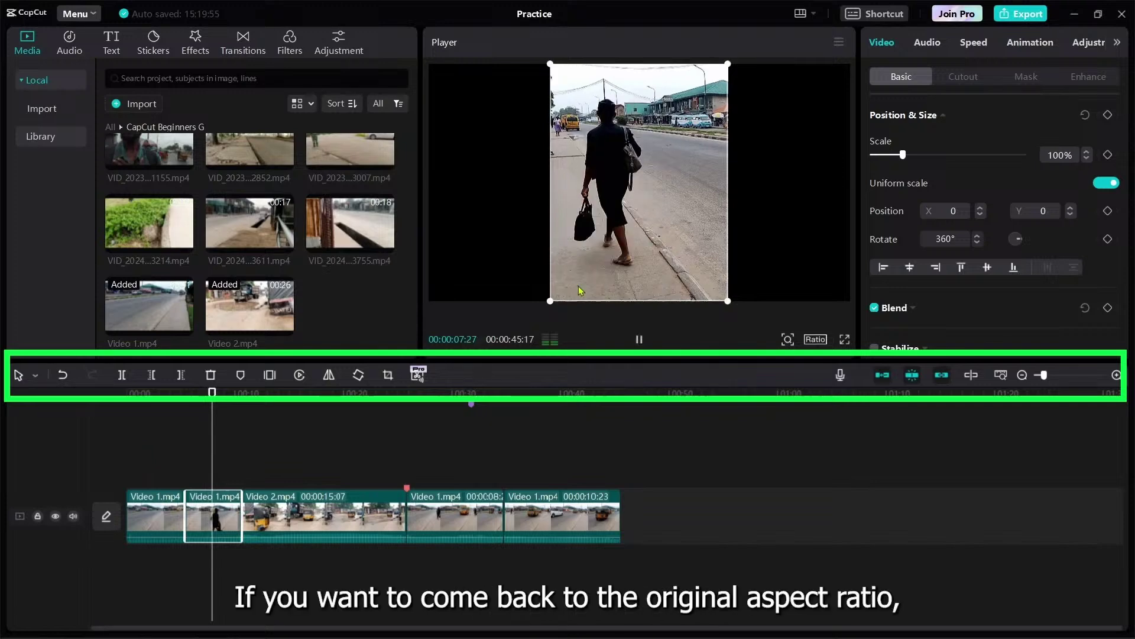
{"action": "key", "text": "space"}
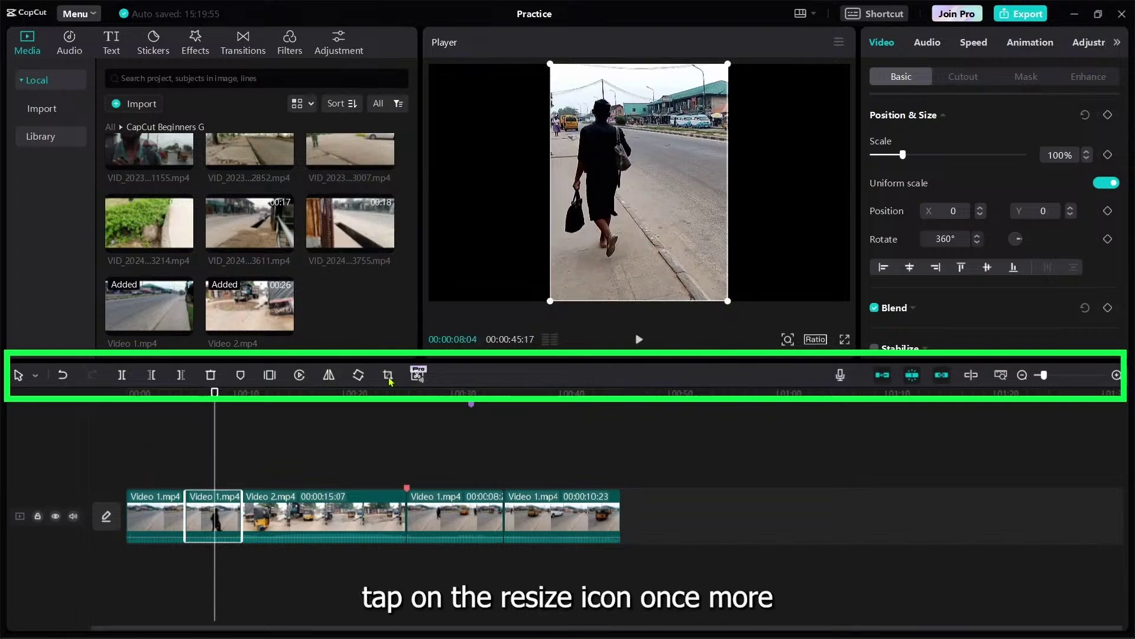
Step: Reset the second Video 1.mp4 clip's crop ratio to Free in the Resize settings
{"action": "left_click", "coordinate": [387, 375]}
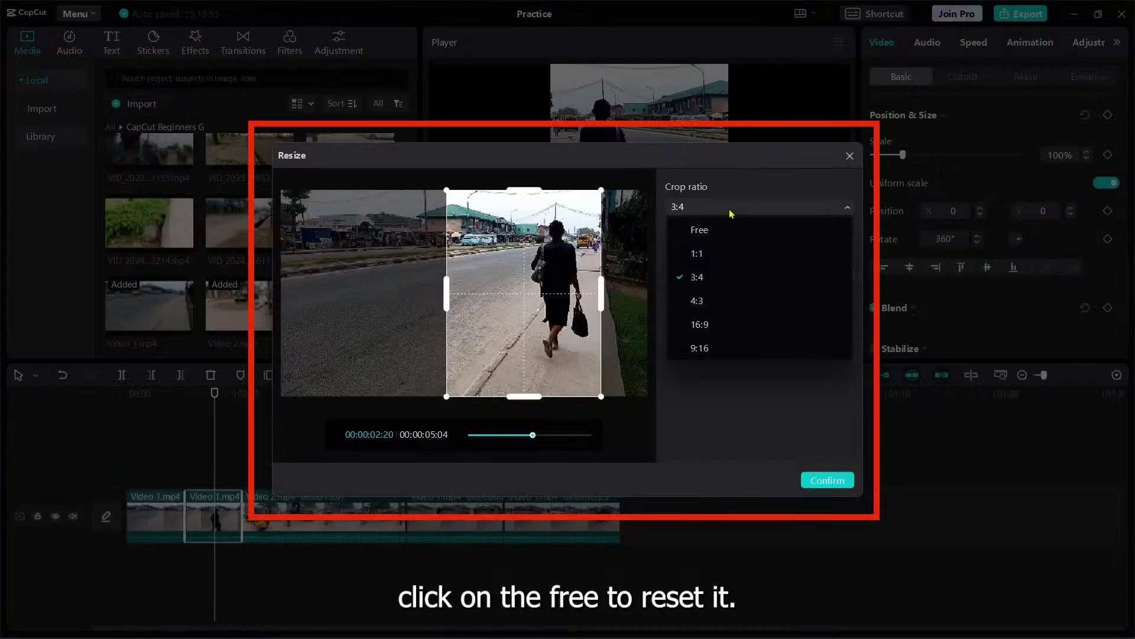
{"action": "left_click", "coordinate": [721, 233]}
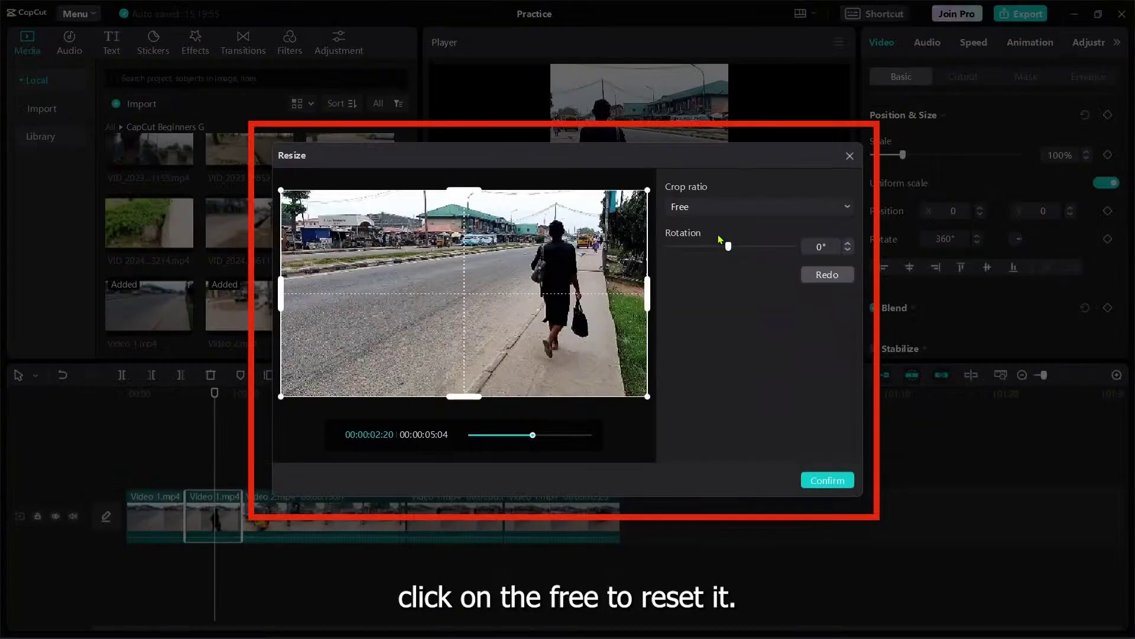
{"action": "left_click", "coordinate": [829, 480]}
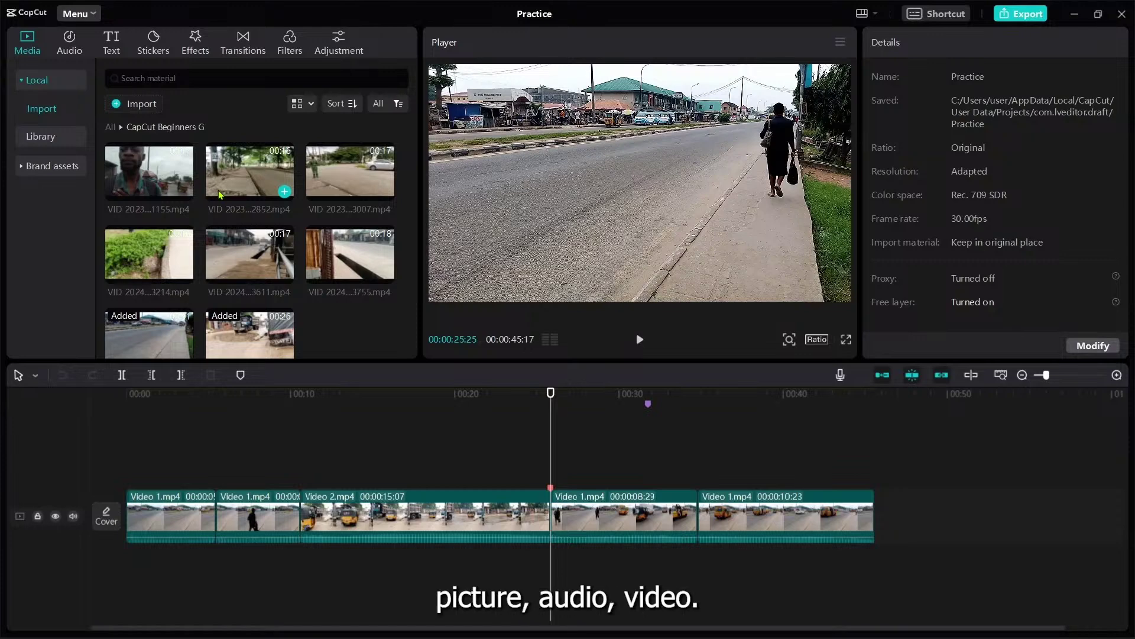
Step: Browse the songs in the Vlog and Spring music categories of the audio library
{"action": "left_click", "coordinate": [70, 40]}
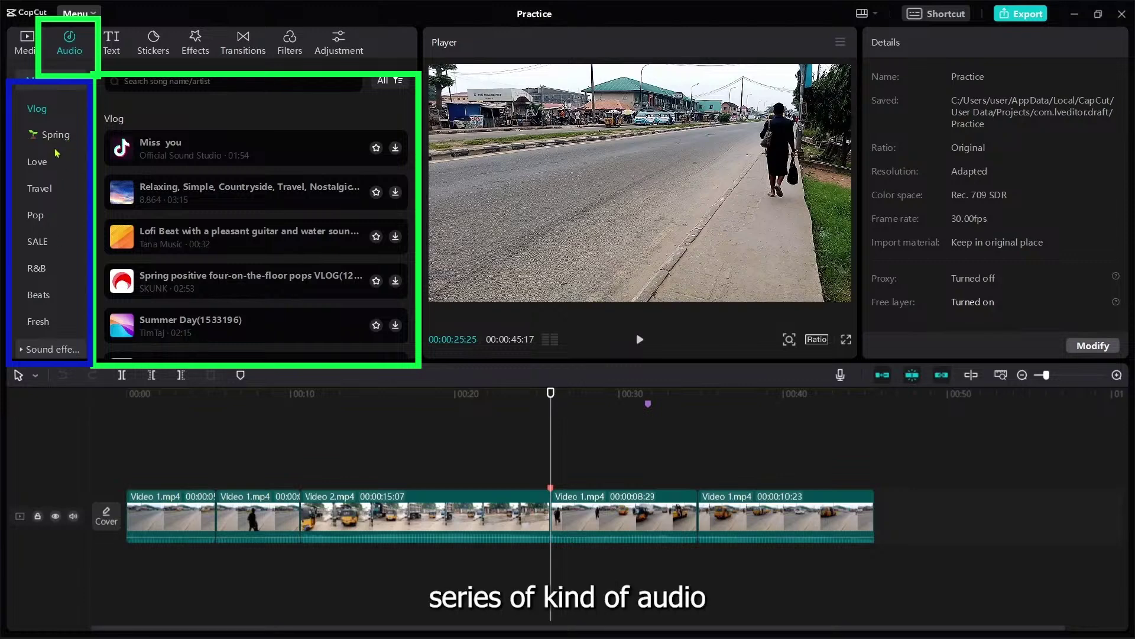
{"action": "scroll", "coordinate": [55, 153], "scroll_direction": "down", "scroll_amount": 3}
{"action": "scroll", "coordinate": [52, 177], "scroll_direction": "up", "scroll_amount": 3}
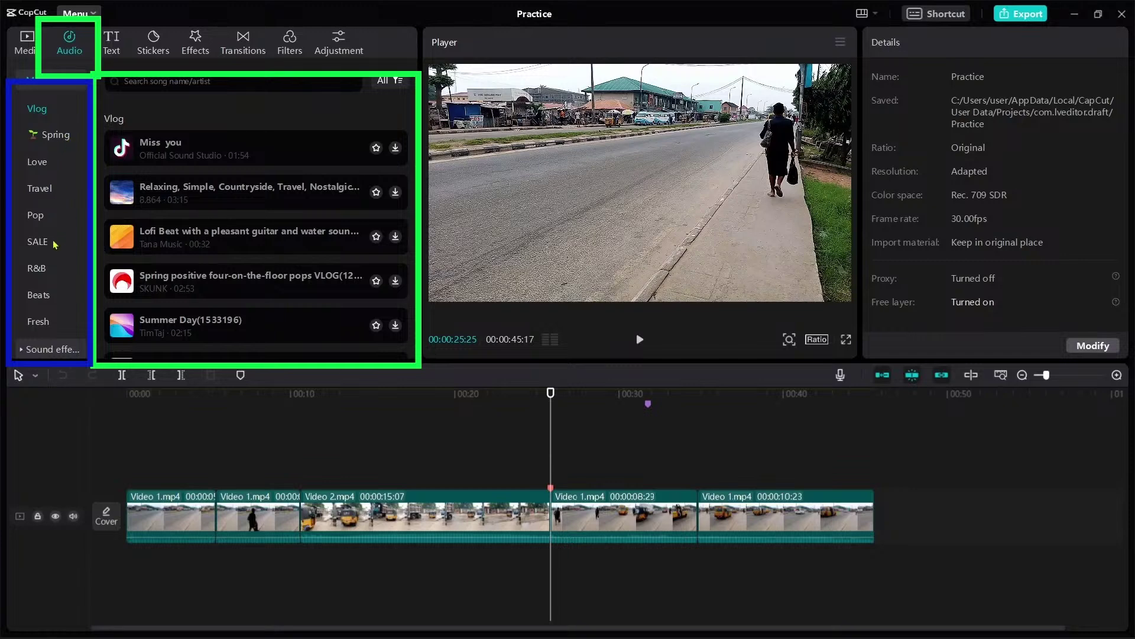
{"action": "scroll", "coordinate": [186, 206], "scroll_direction": "down", "scroll_amount": 3}
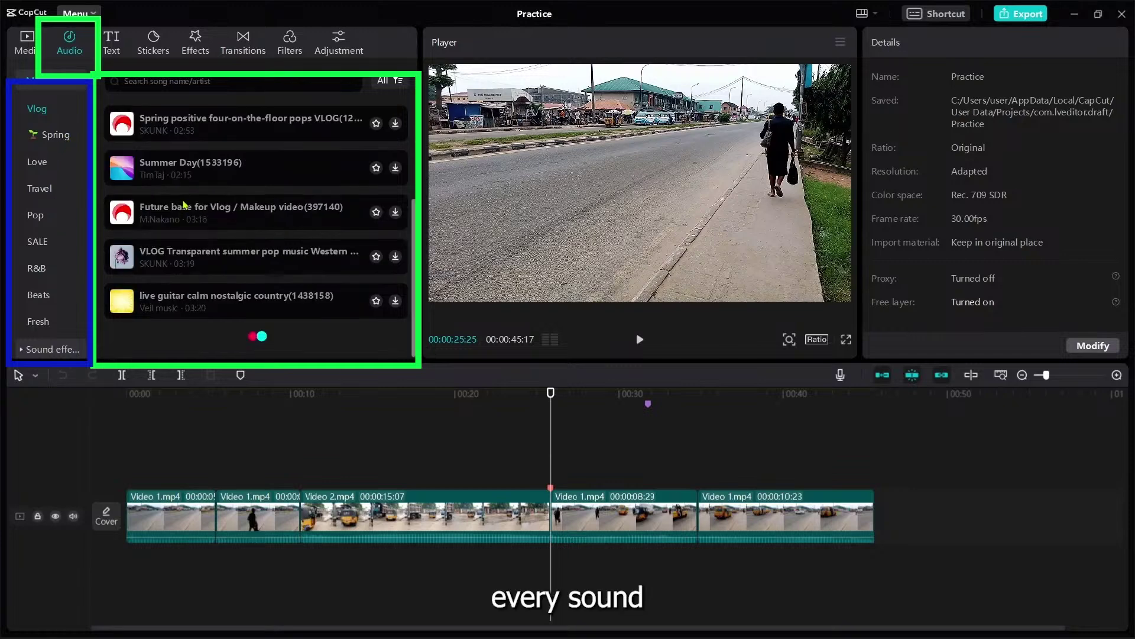
{"action": "scroll", "coordinate": [185, 205], "scroll_direction": "up", "scroll_amount": 3}
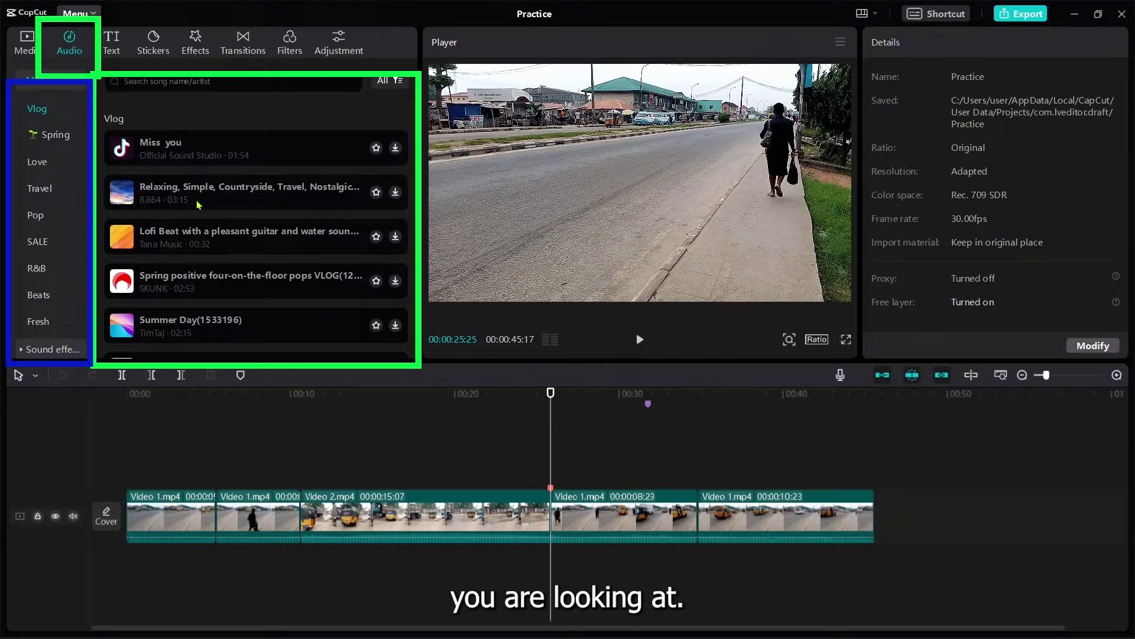
{"action": "scroll", "coordinate": [196, 211], "scroll_direction": "down", "scroll_amount": 5}
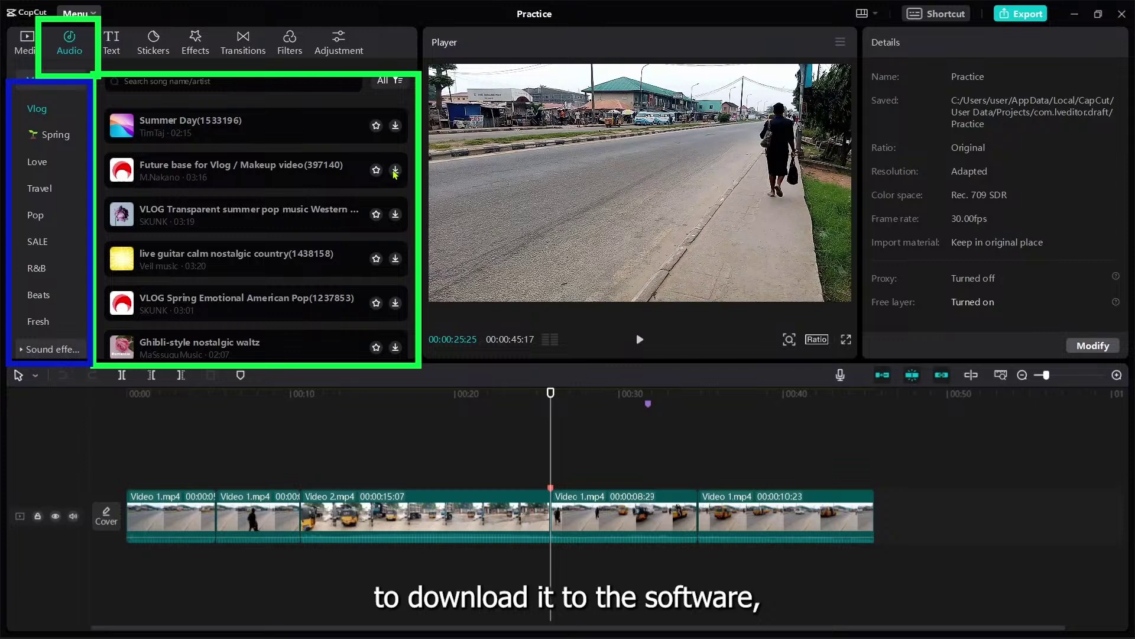
{"action": "scroll", "coordinate": [394, 174], "scroll_direction": "down", "scroll_amount": 2}
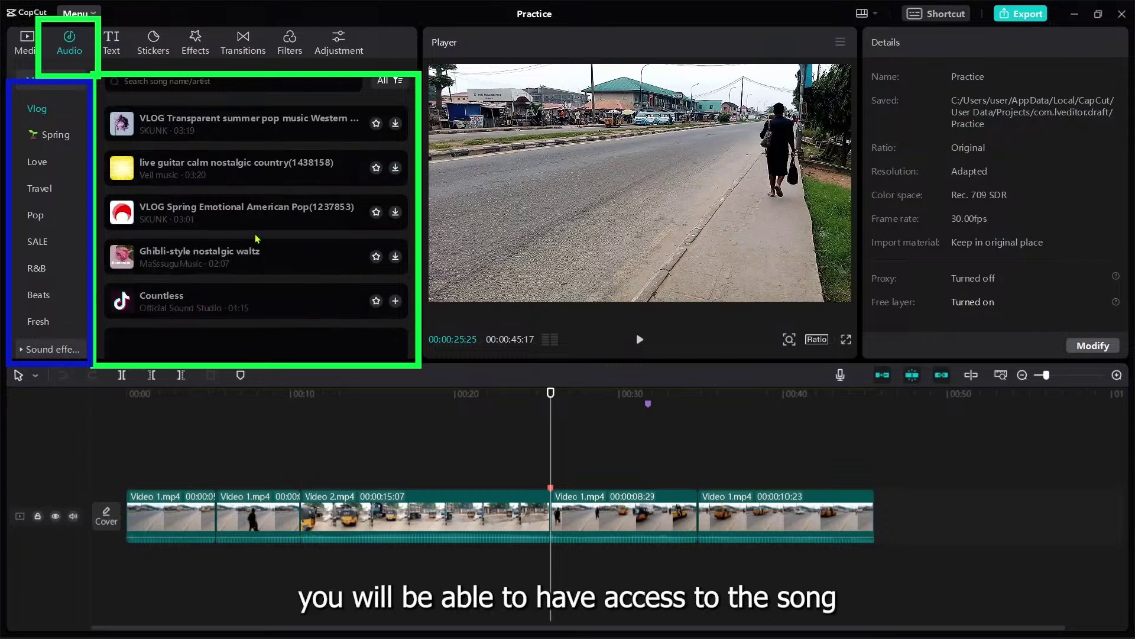
{"action": "scroll", "coordinate": [273, 214], "scroll_direction": "up", "scroll_amount": 6}
{"action": "scroll", "coordinate": [271, 207], "scroll_direction": "up", "scroll_amount": 1}
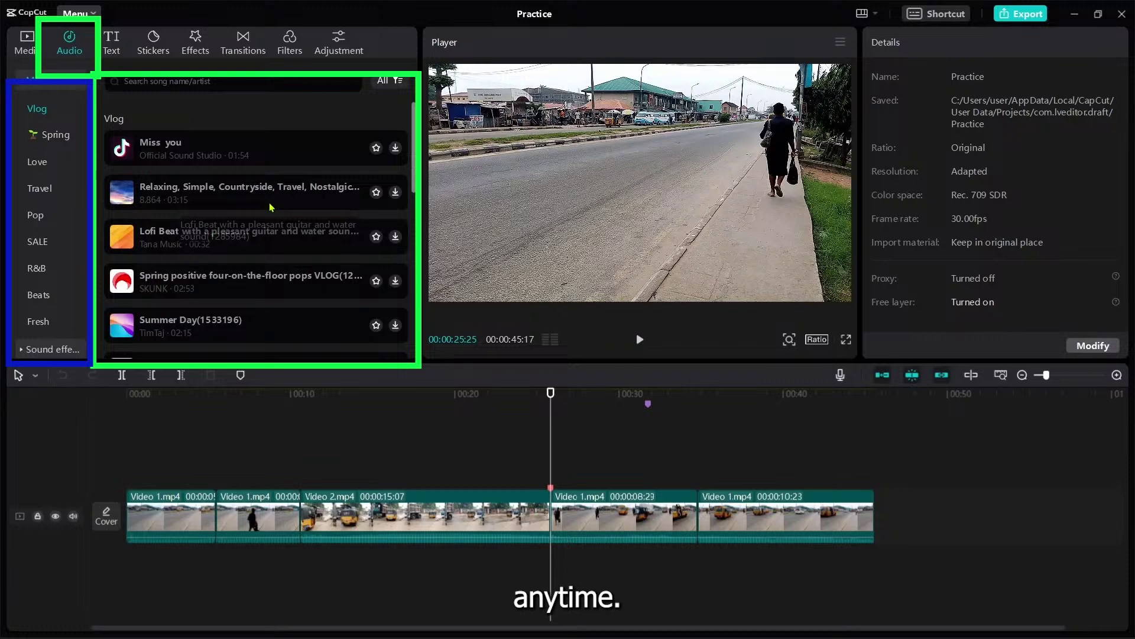
{"action": "left_click", "coordinate": [64, 140]}
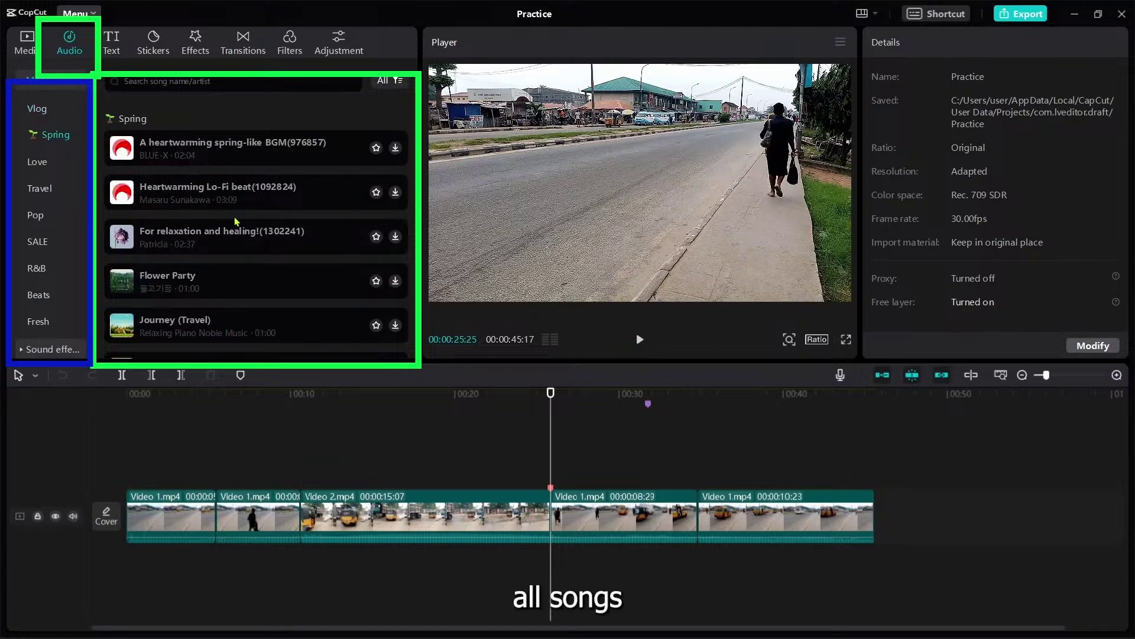
{"action": "scroll", "coordinate": [275, 209], "scroll_direction": "down", "scroll_amount": 5}
{"action": "scroll", "coordinate": [276, 210], "scroll_direction": "down", "scroll_amount": 8}
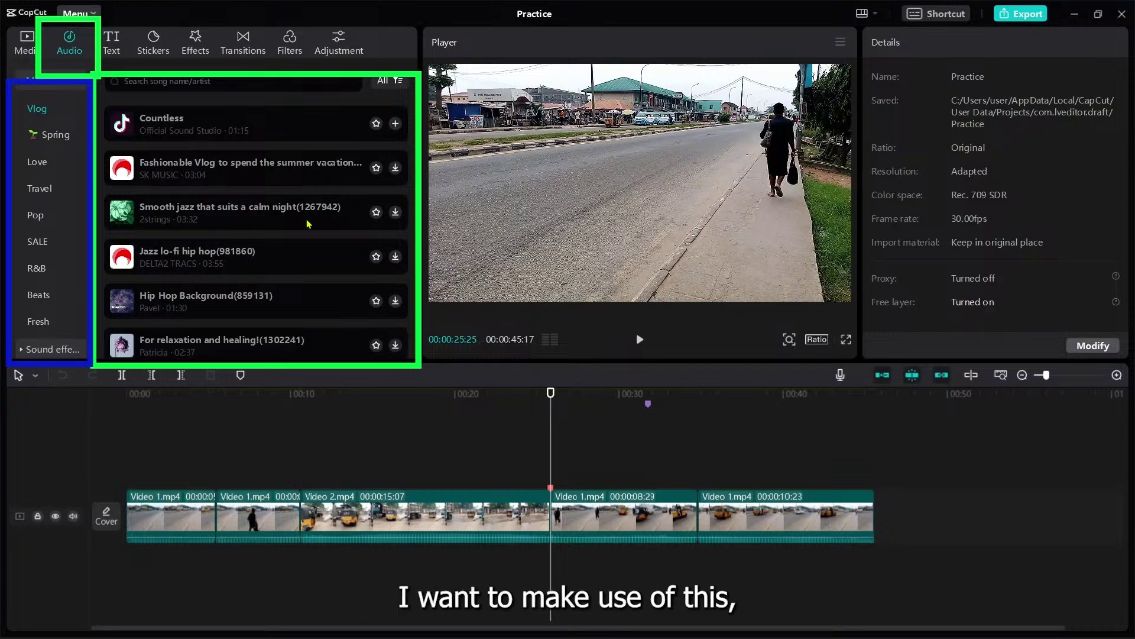
Step: Download the Vlog song "Smooth jazz that suits a calm night(1267942)" and add it to the timeline at 00:00:25:25
{"action": "left_click", "coordinate": [396, 213]}
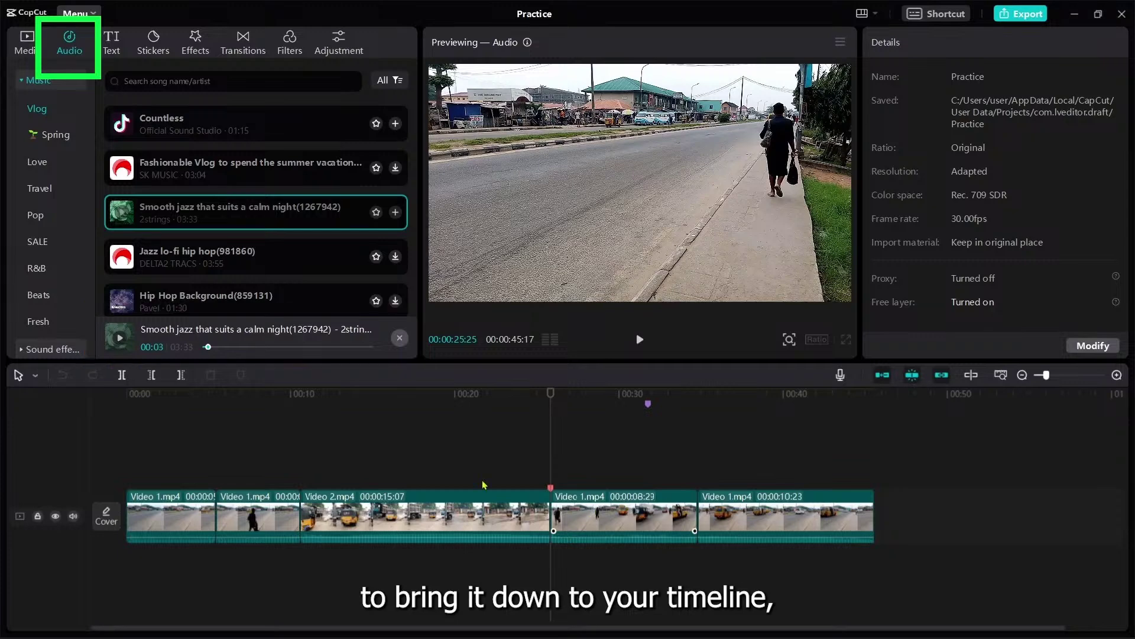
{"action": "left_click", "coordinate": [395, 212]}
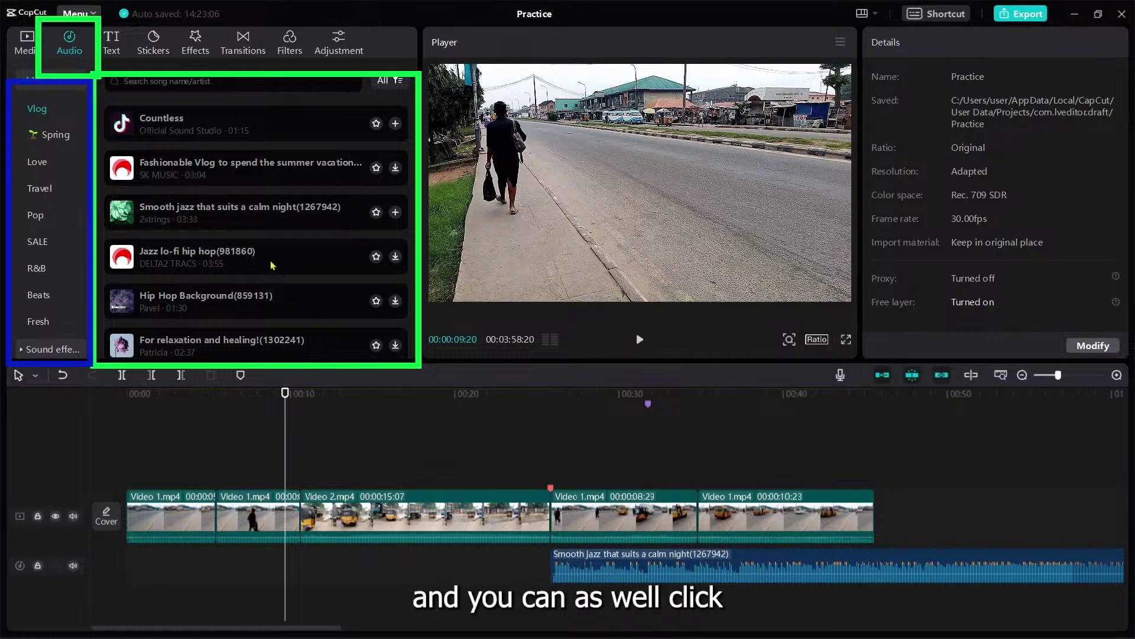
{"action": "left_click_drag", "start_coordinate": [249, 222], "coordinate": [208, 204]}
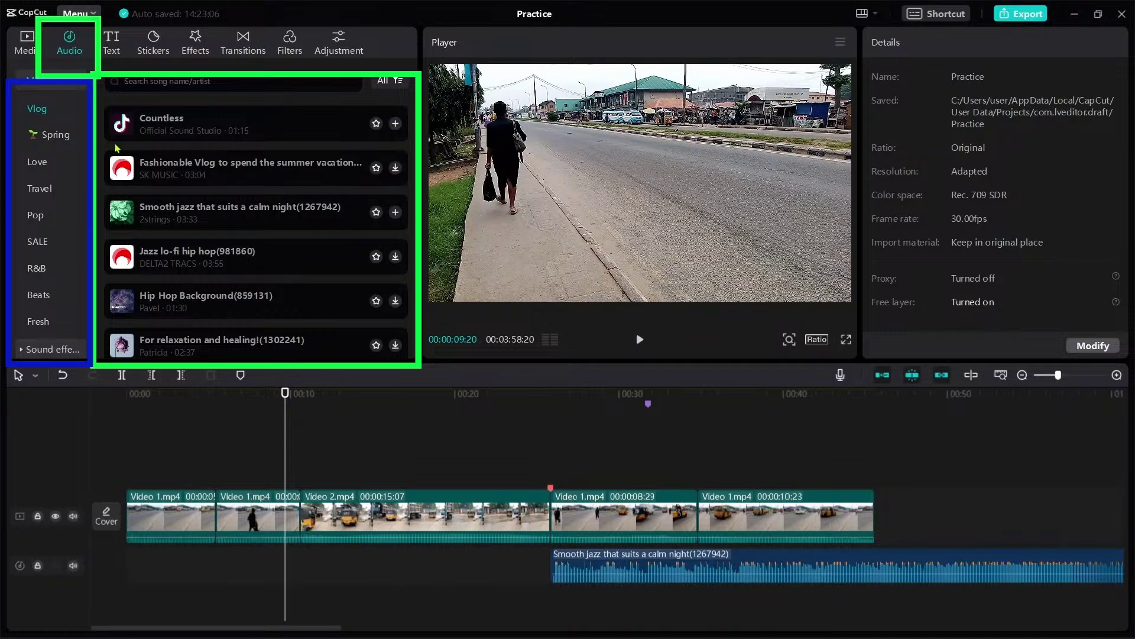
Step: Browse the Trending sound effects in the audio library
{"action": "scroll", "coordinate": [59, 116], "scroll_direction": "down", "scroll_amount": 2}
{"action": "scroll", "coordinate": [59, 115], "scroll_direction": "up", "scroll_amount": 2}
{"action": "scroll", "coordinate": [29, 106], "scroll_direction": "down", "scroll_amount": 5}
{"action": "left_click", "coordinate": [35, 111]}
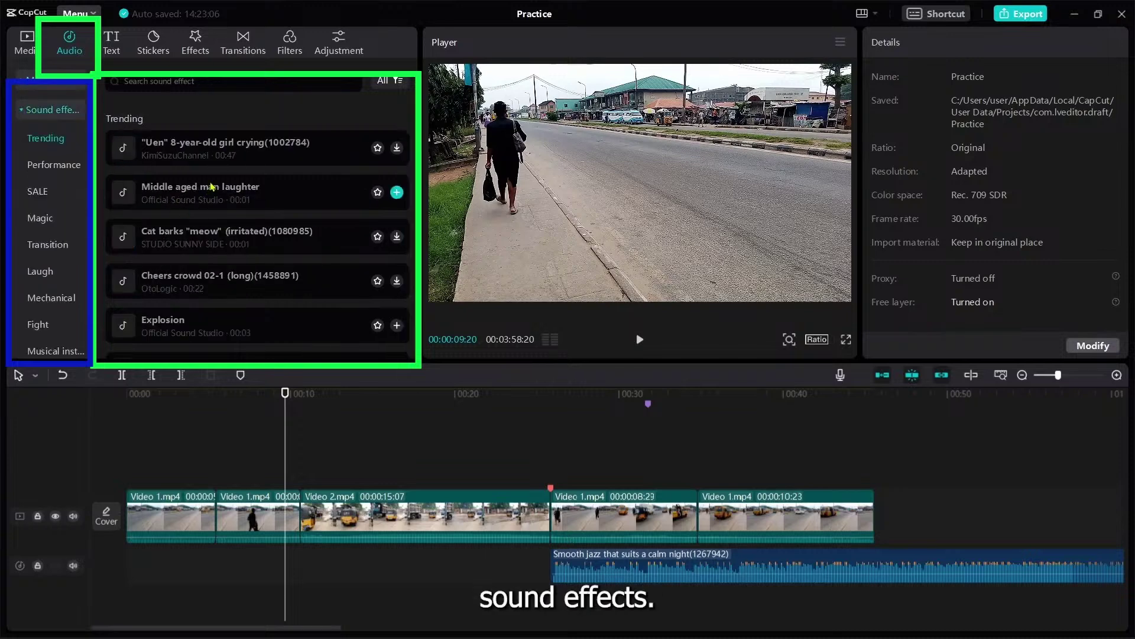
{"action": "scroll", "coordinate": [57, 285], "scroll_direction": "down", "scroll_amount": 3}
{"action": "scroll", "coordinate": [57, 285], "scroll_direction": "down", "scroll_amount": 1}
{"action": "scroll", "coordinate": [51, 217], "scroll_direction": "up", "scroll_amount": 4}
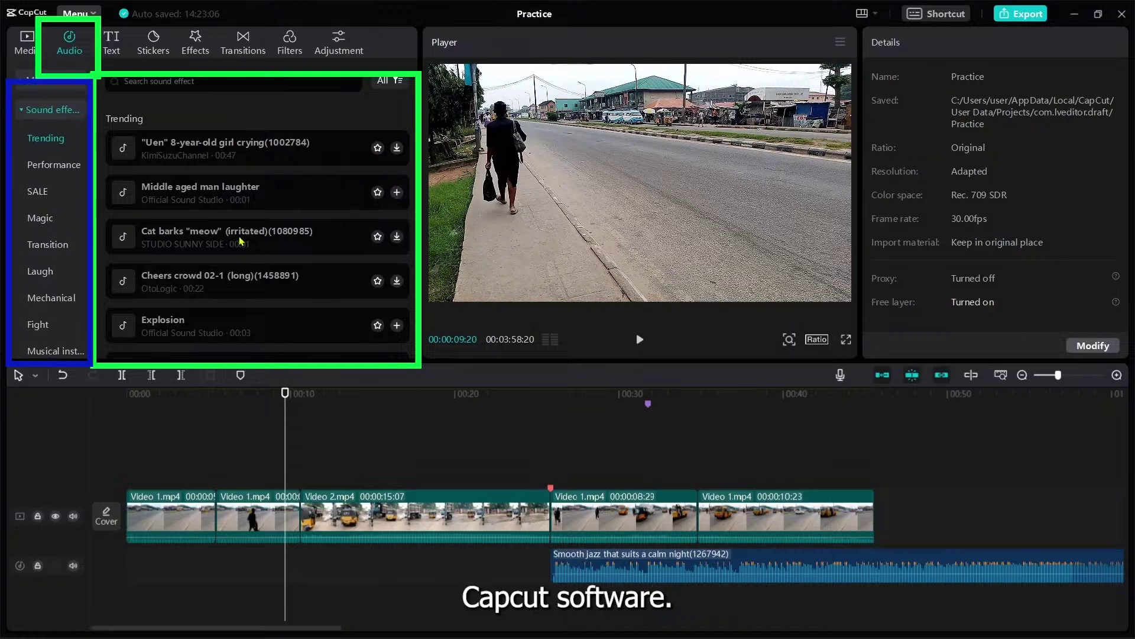
{"action": "scroll", "coordinate": [255, 190], "scroll_direction": "down", "scroll_amount": 3}
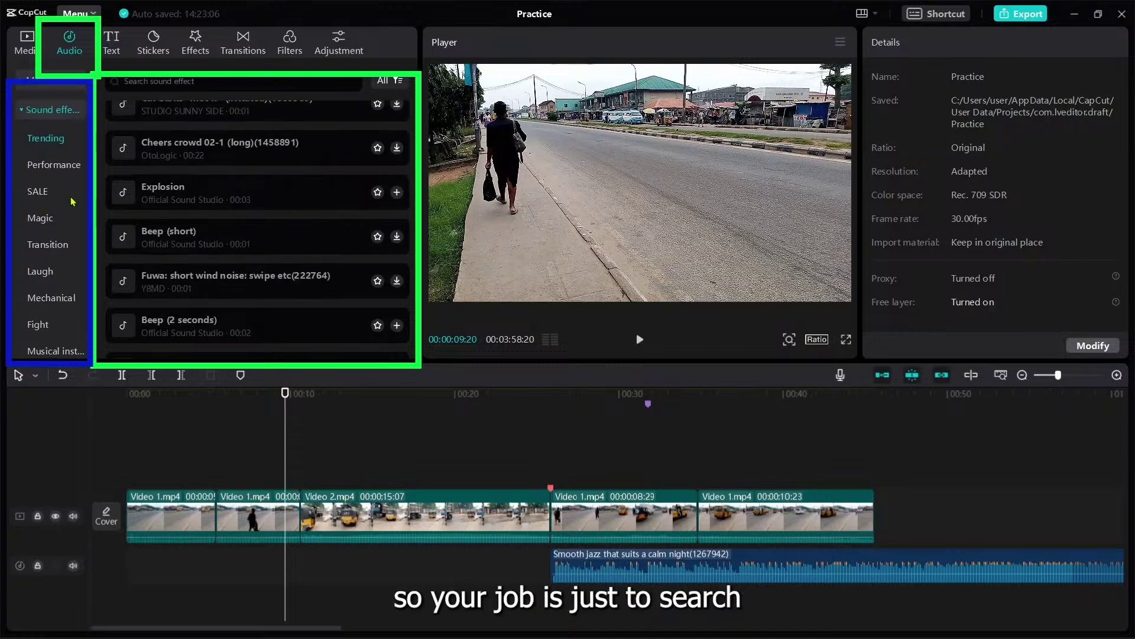
Step: Download the Magic sound effect "Picone (recovery magic) A(893583)" and place it on the timeline at 00:00:09:20 and about 00:00:18
{"action": "left_click", "coordinate": [49, 225]}
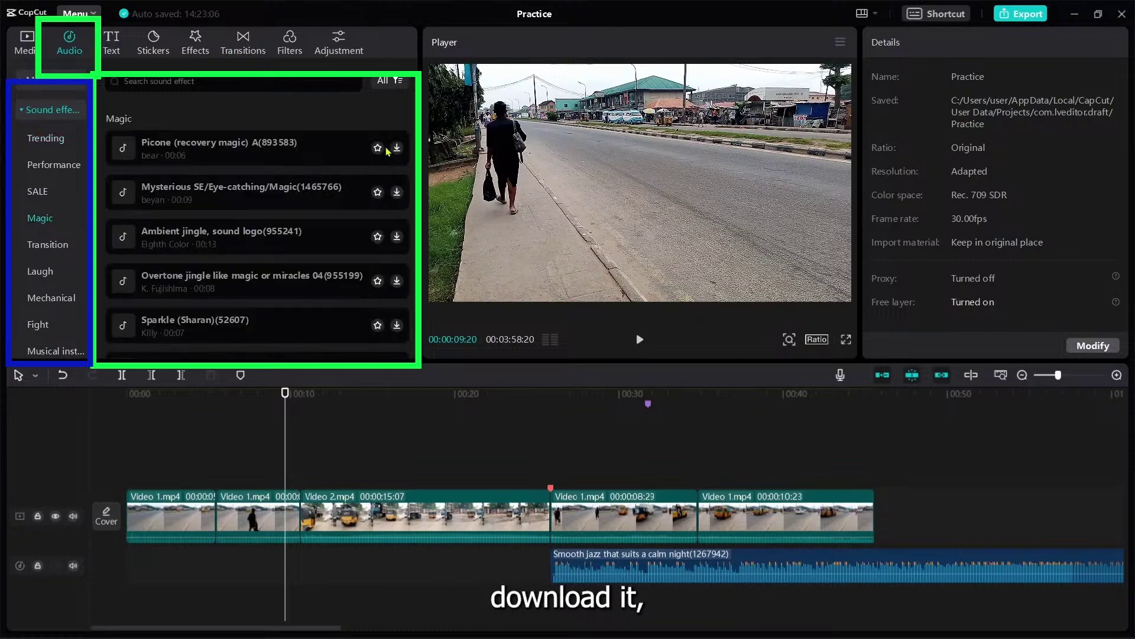
{"action": "left_click", "coordinate": [397, 148]}
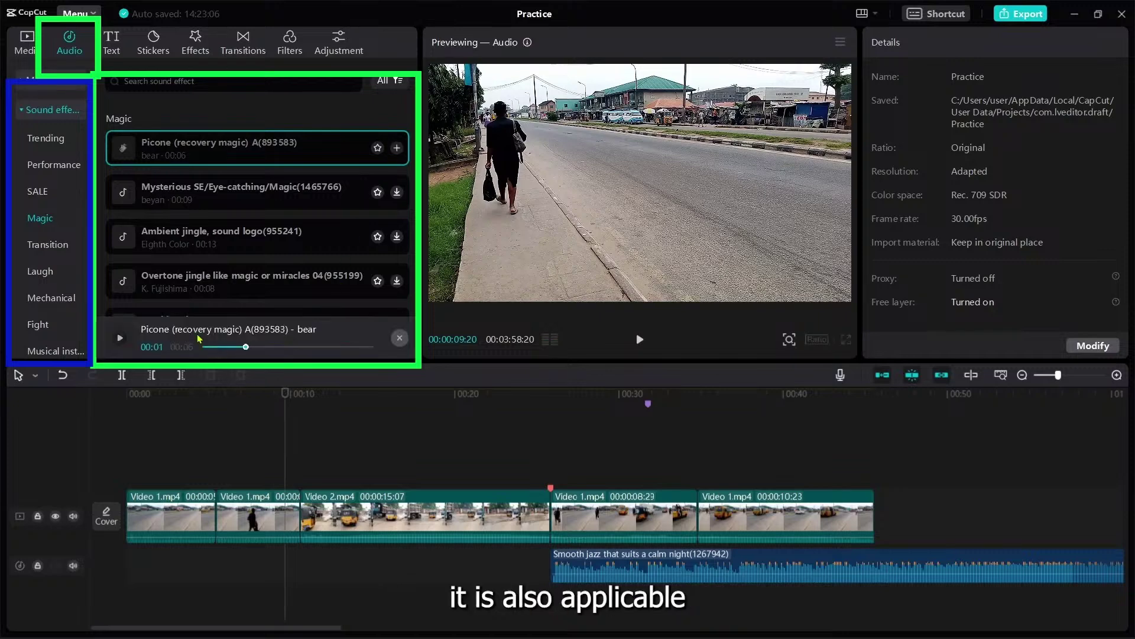
{"action": "left_click", "coordinate": [397, 148]}
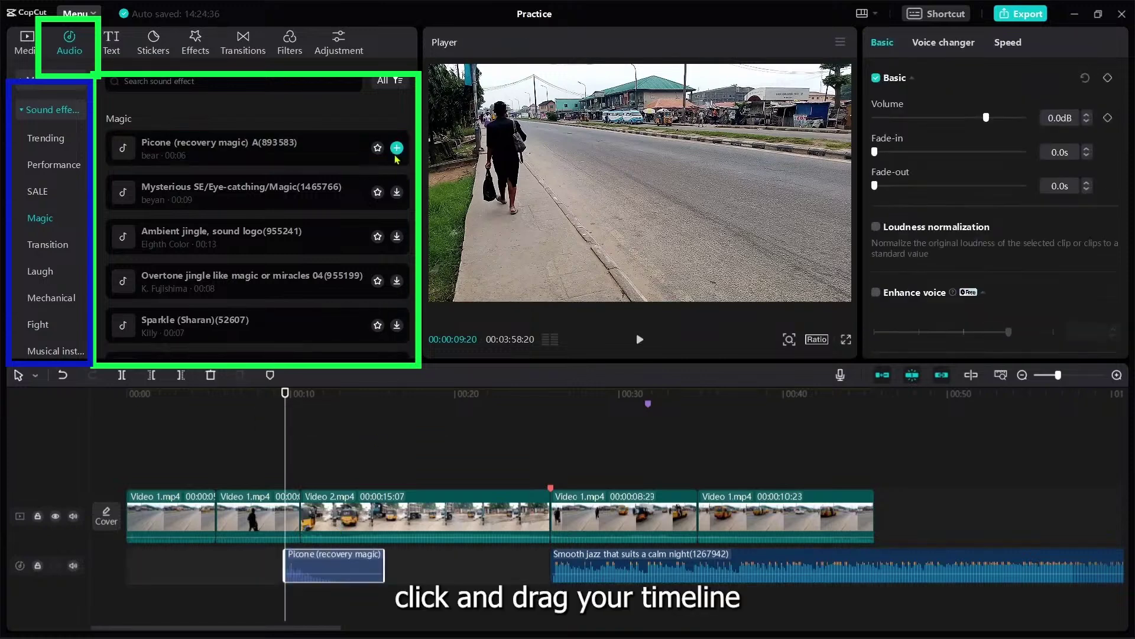
{"action": "left_click", "coordinate": [396, 149]}
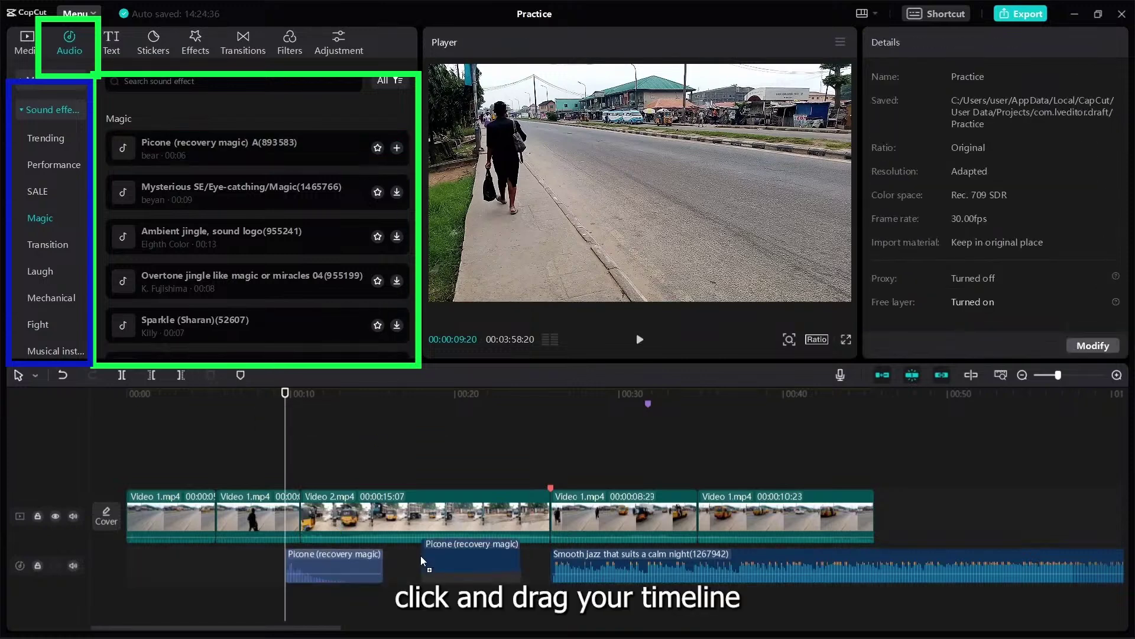
Step: Open the copyright check for the sounds used in the project
{"action": "left_click", "coordinate": [36, 110]}
{"action": "left_click", "coordinate": [45, 140]}
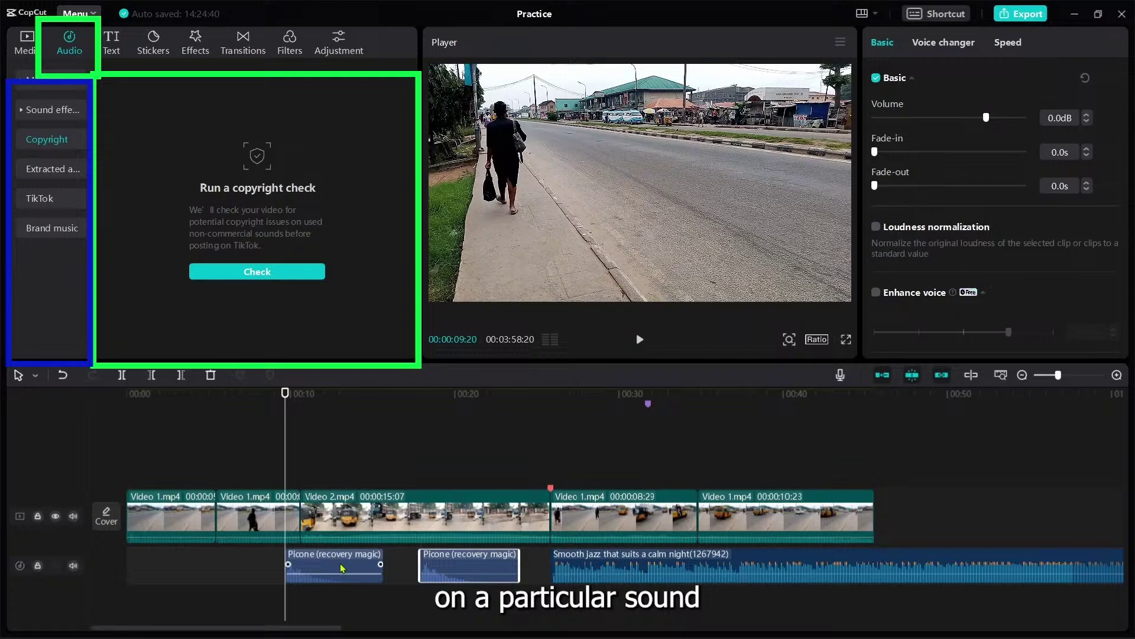
{"action": "left_click", "coordinate": [282, 281]}
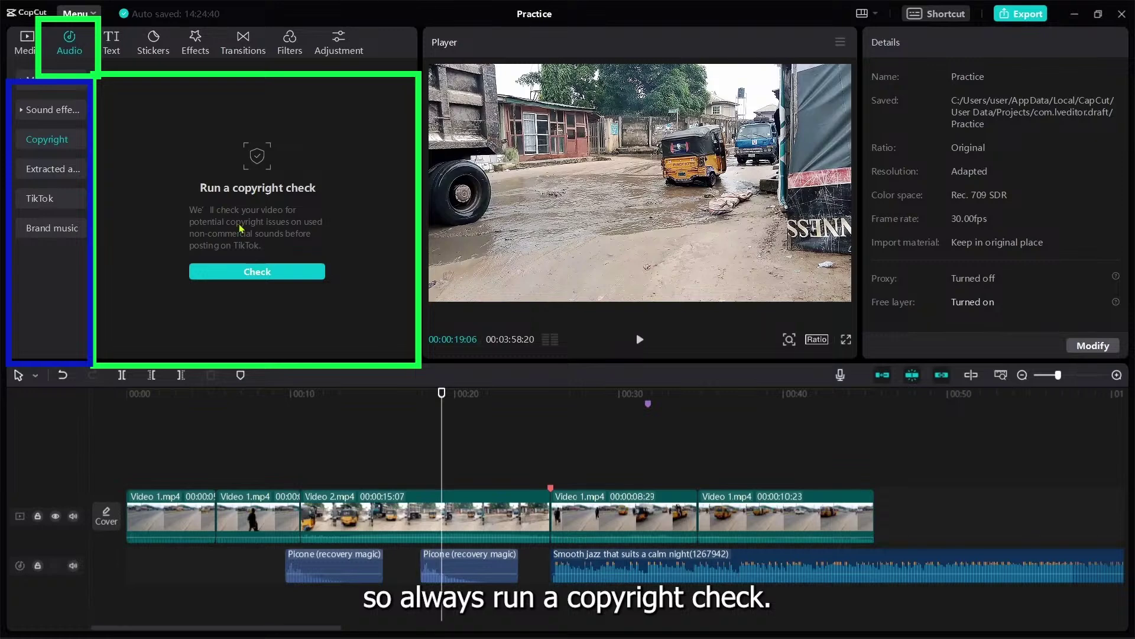
Step: Extract the audio from the Desktop video VID-20190202-WA0000 by importing it into the extracted audio collection
{"action": "left_click", "coordinate": [65, 170]}
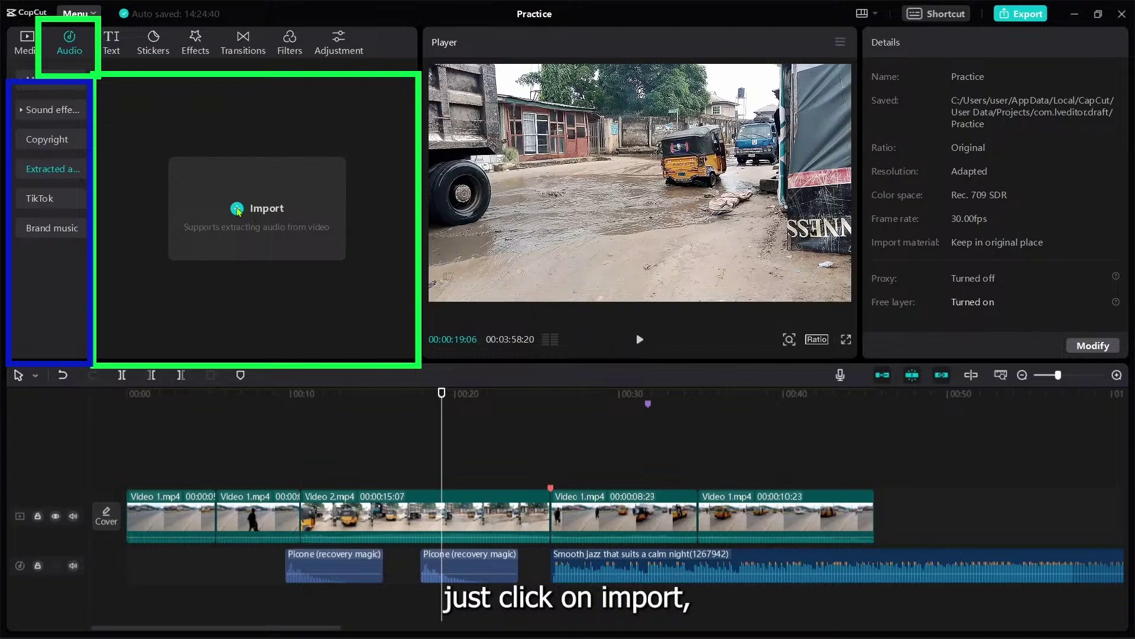
{"action": "left_click", "coordinate": [239, 210]}
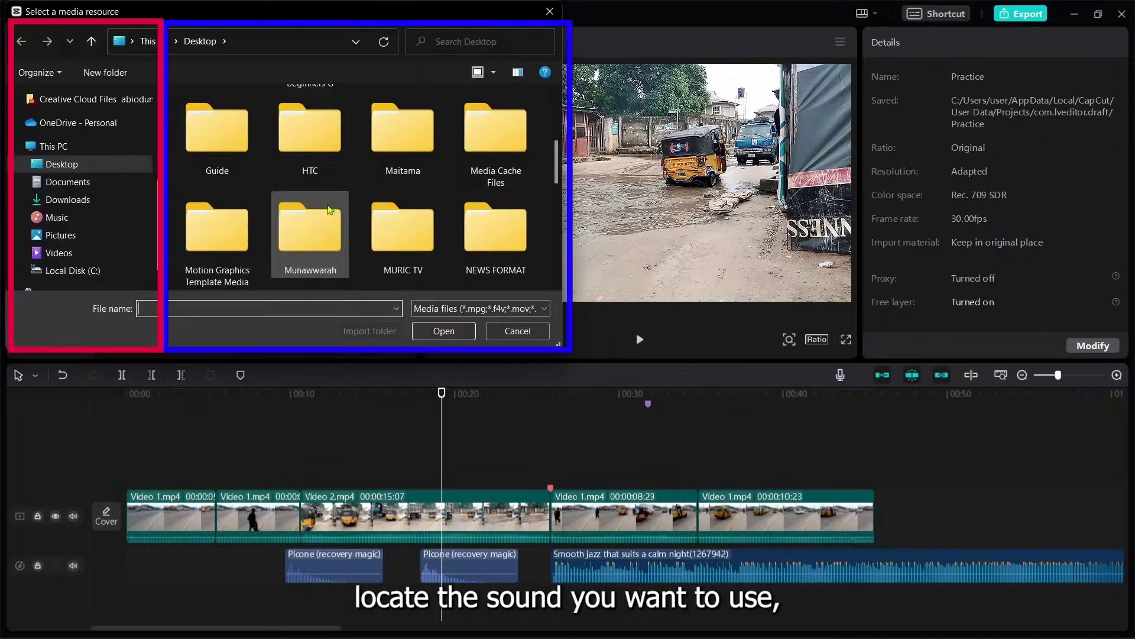
{"action": "scroll", "coordinate": [329, 209], "scroll_direction": "down", "scroll_amount": 5}
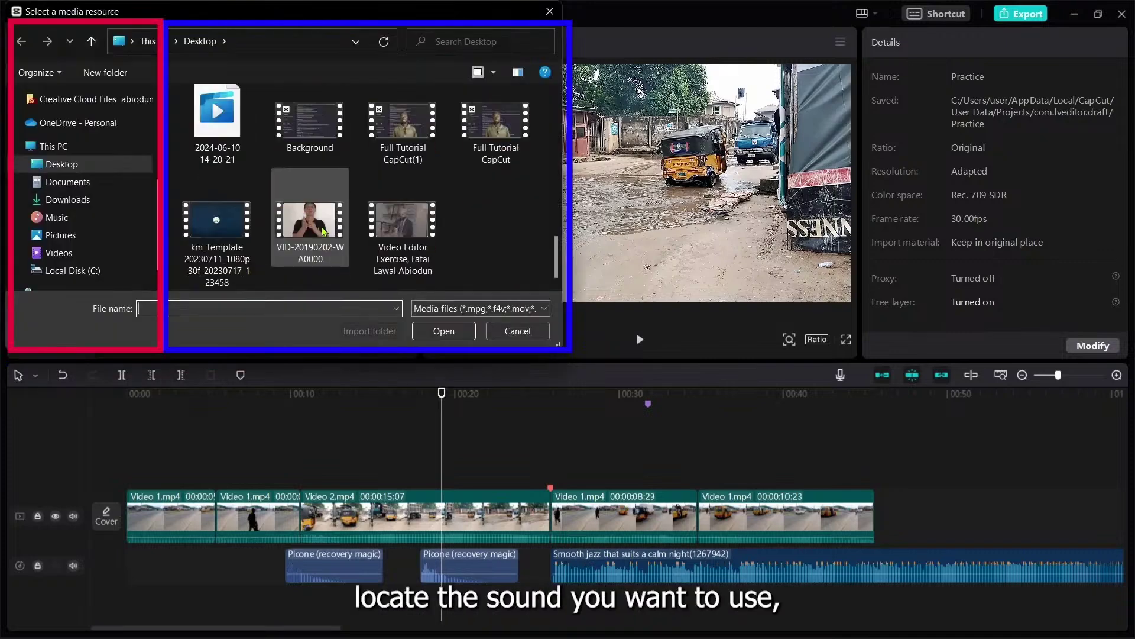
{"action": "left_click", "coordinate": [324, 232]}
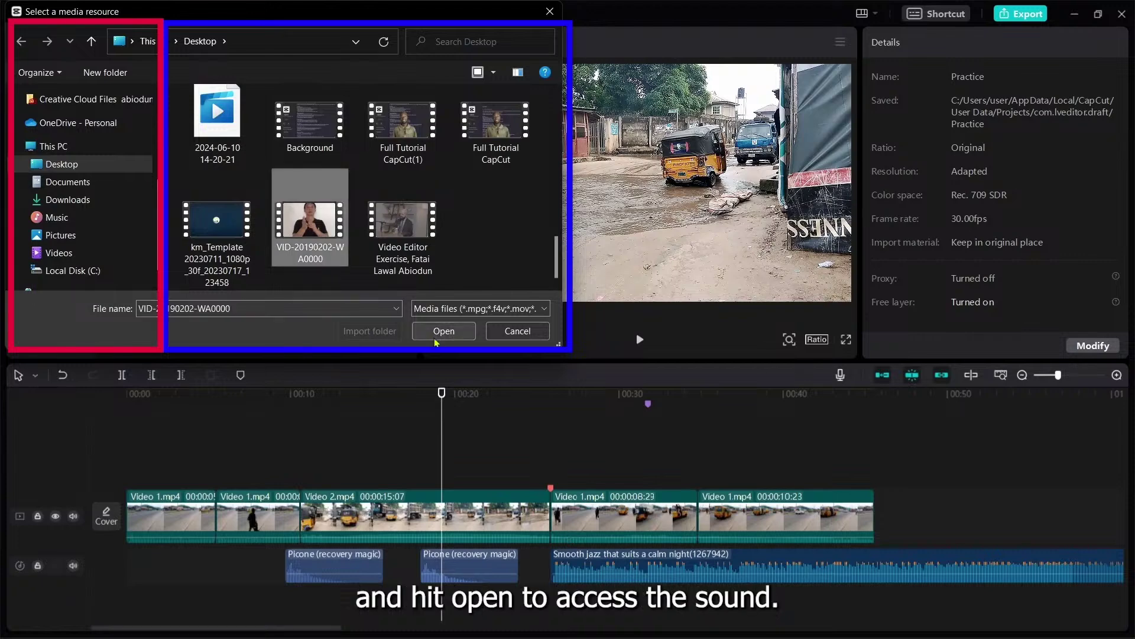
{"action": "left_click", "coordinate": [442, 331]}
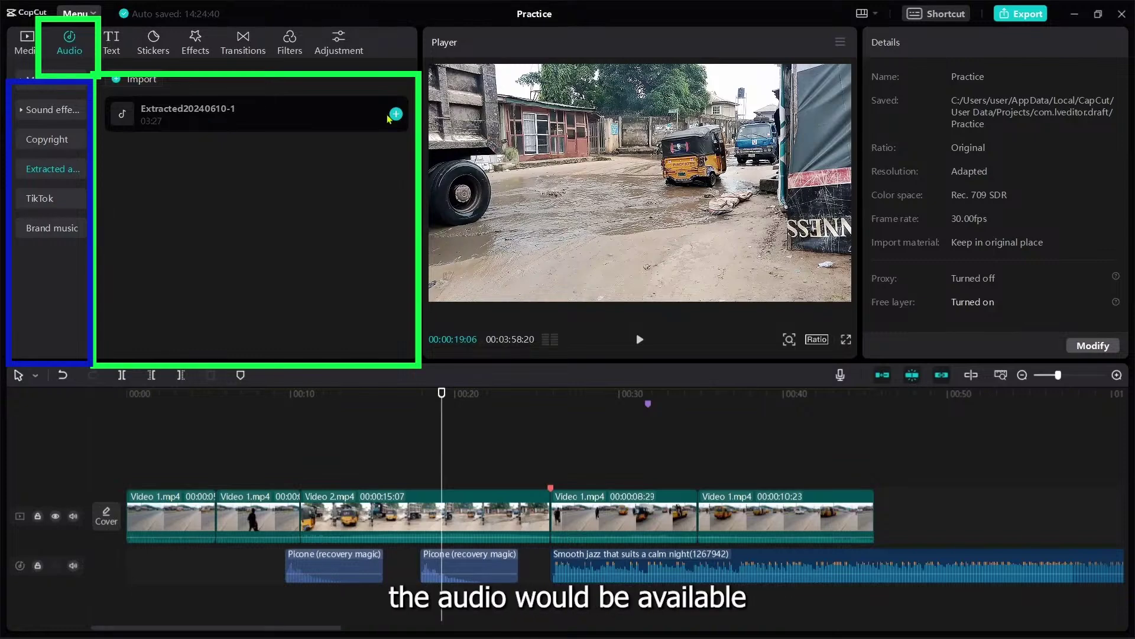
Step: Preview the extracted audio and view the brand music collection
{"action": "left_click", "coordinate": [187, 102]}
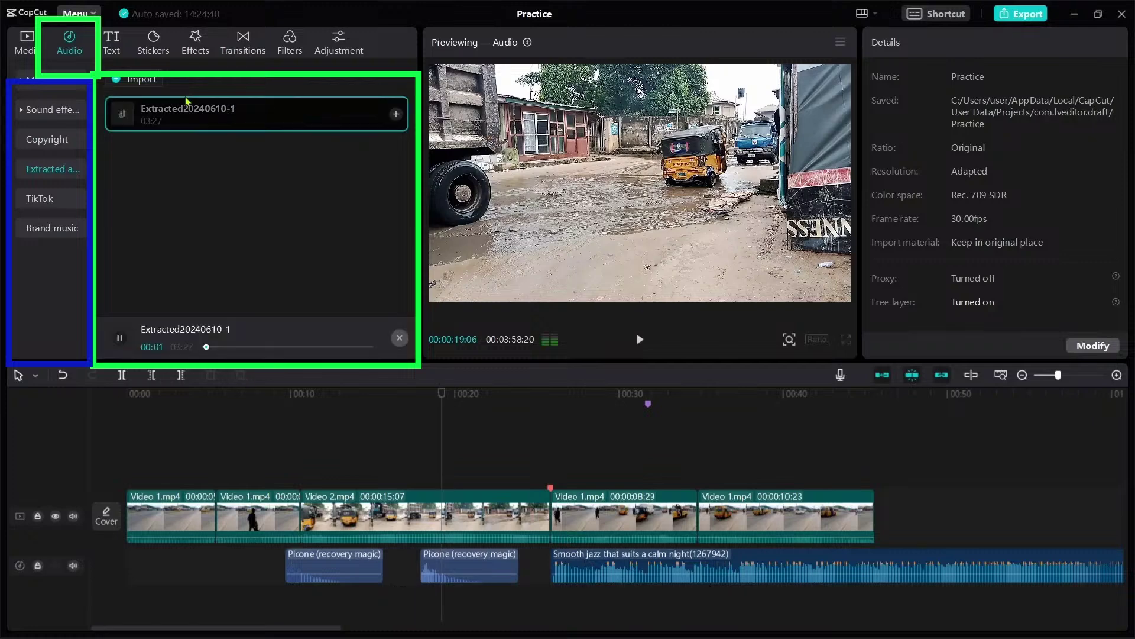
{"action": "left_click", "coordinate": [380, 118]}
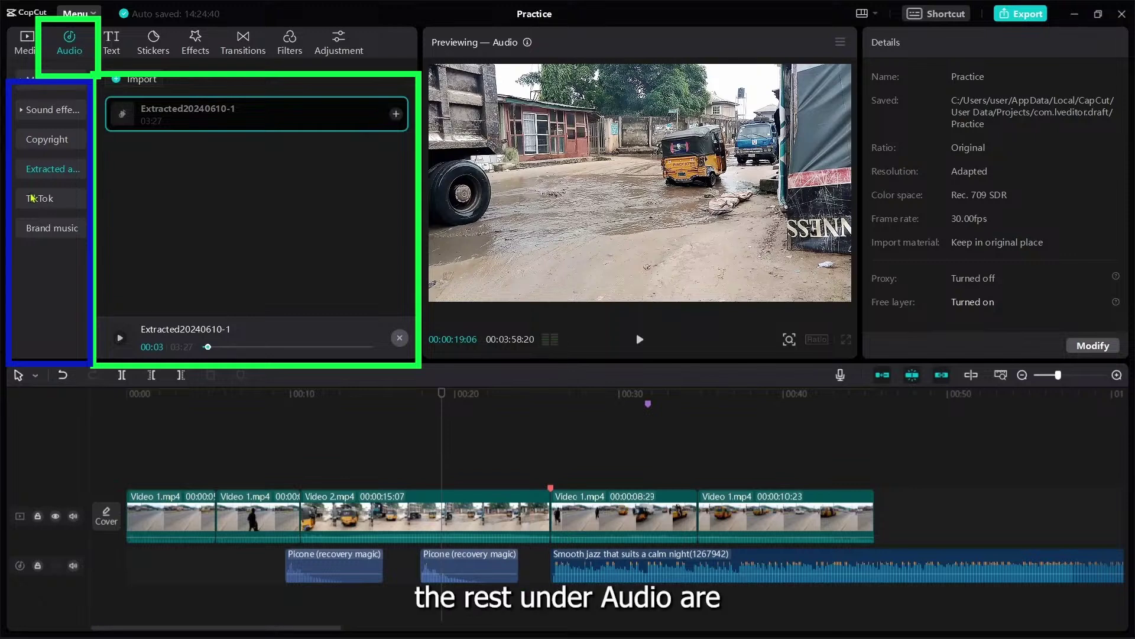
{"action": "left_click", "coordinate": [46, 231]}
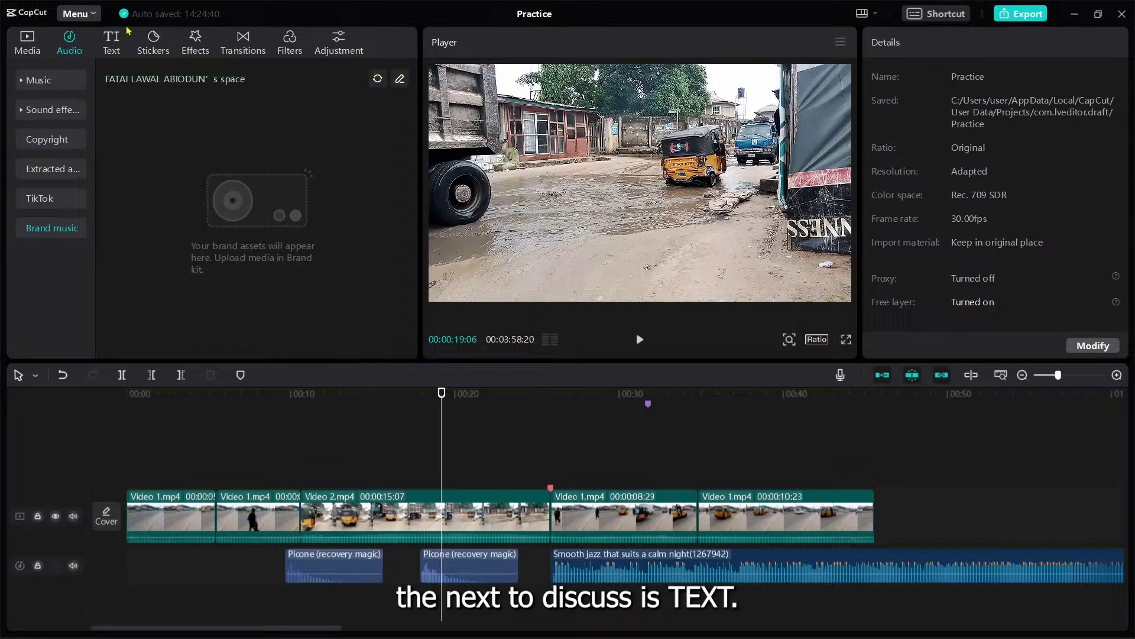
Step: Append VID 20230828 091155.mp4 after the last clip on the main video track and move the playhead to its start
{"action": "left_click", "coordinate": [112, 41]}
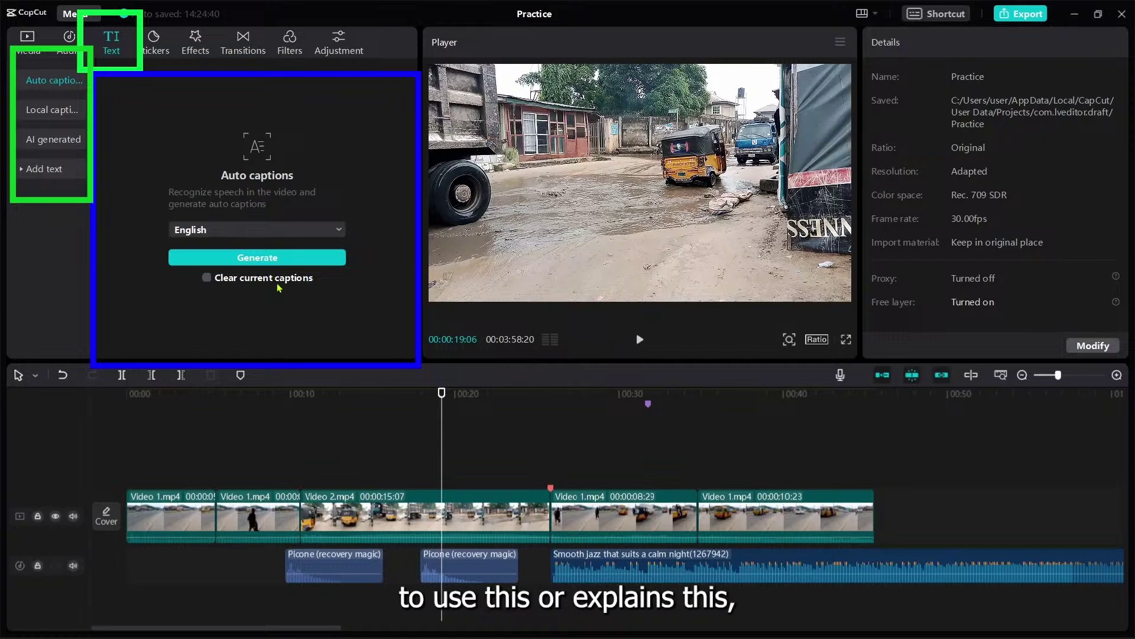
{"action": "left_click", "coordinate": [27, 43]}
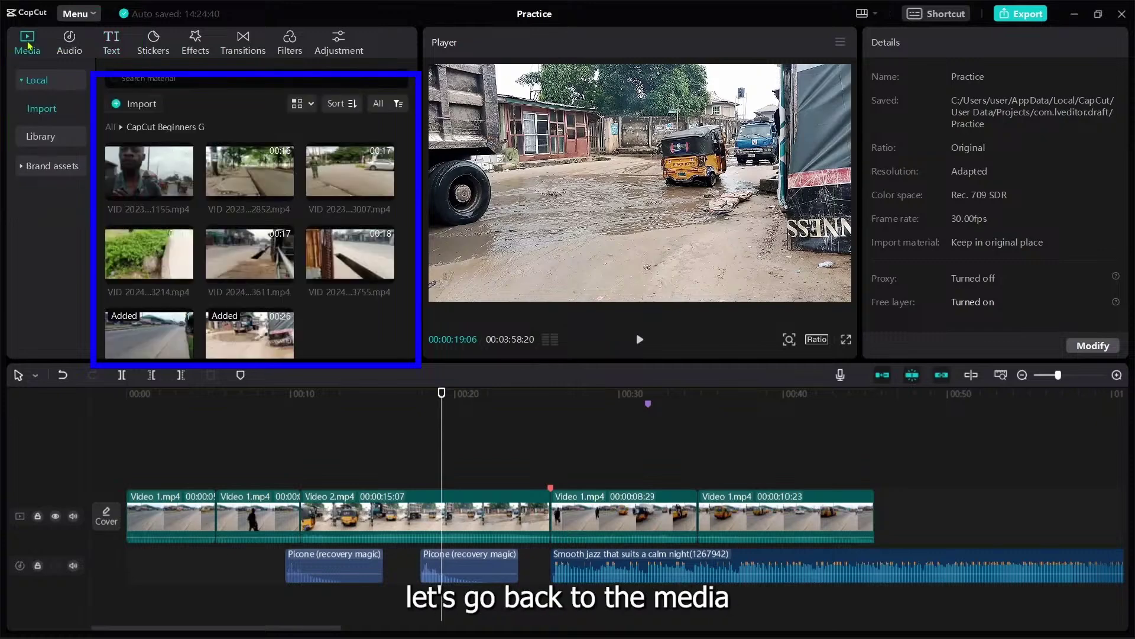
{"action": "left_click_drag", "start_coordinate": [147, 181], "coordinate": [705, 515]}
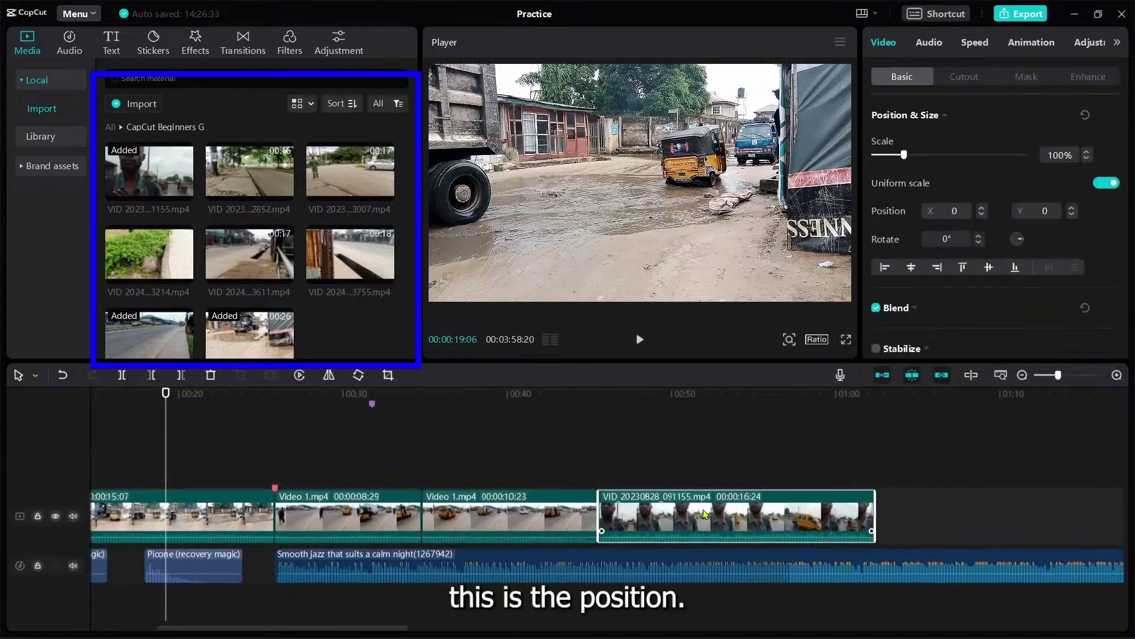
{"action": "key", "text": "Down"}
{"action": "key", "text": "Down"}
{"action": "key", "text": "Down"}
{"action": "key", "text": "Down"}
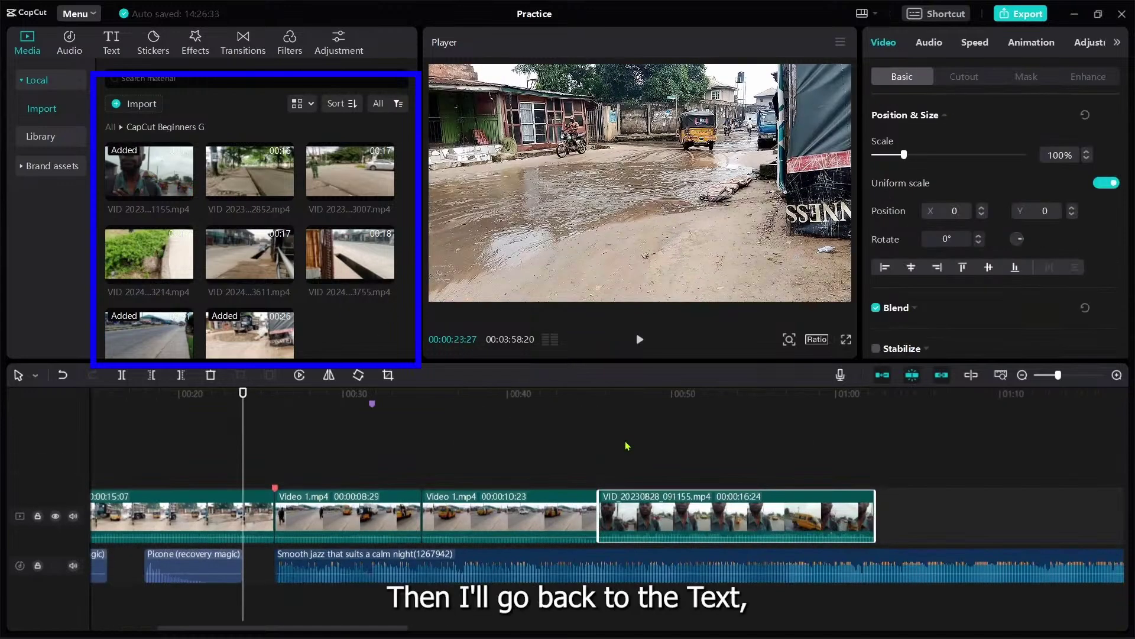
{"action": "key", "text": "Up"}
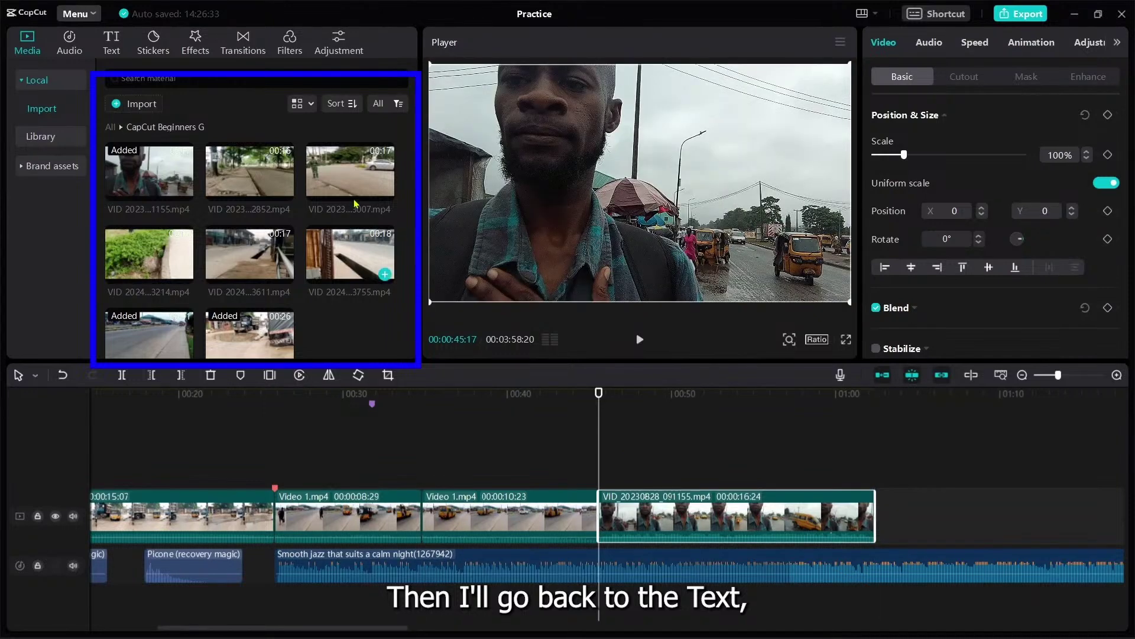
Step: Try to generate auto captions for the project with English as the spoken language
{"action": "left_click", "coordinate": [111, 42]}
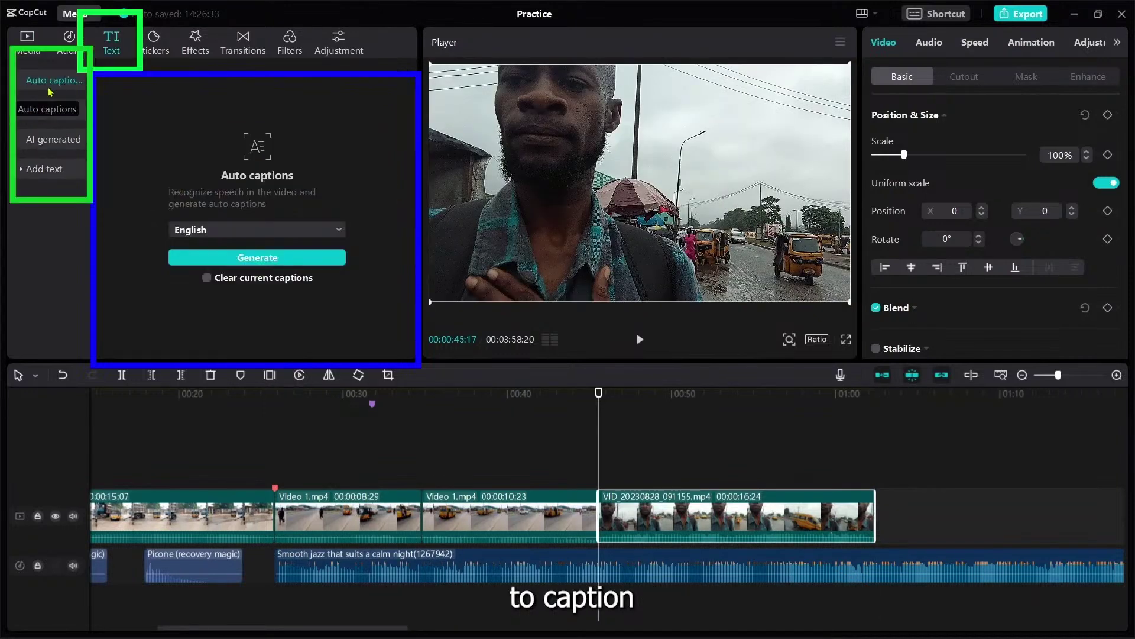
{"action": "left_click", "coordinate": [333, 232]}
{"action": "left_click", "coordinate": [338, 230]}
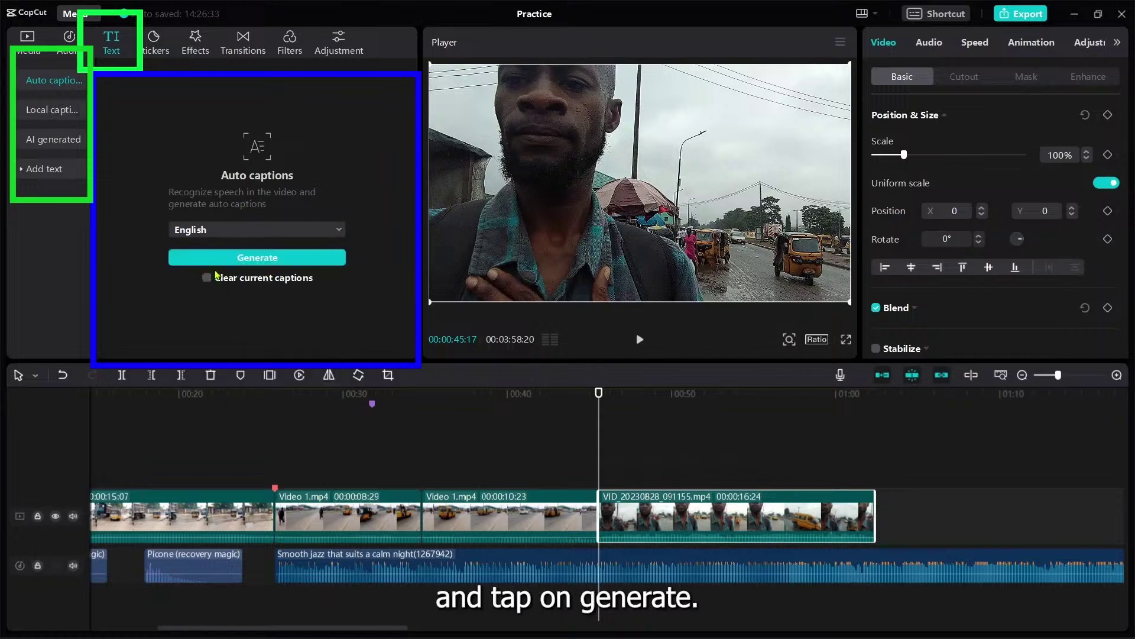
{"action": "left_click", "coordinate": [217, 258]}
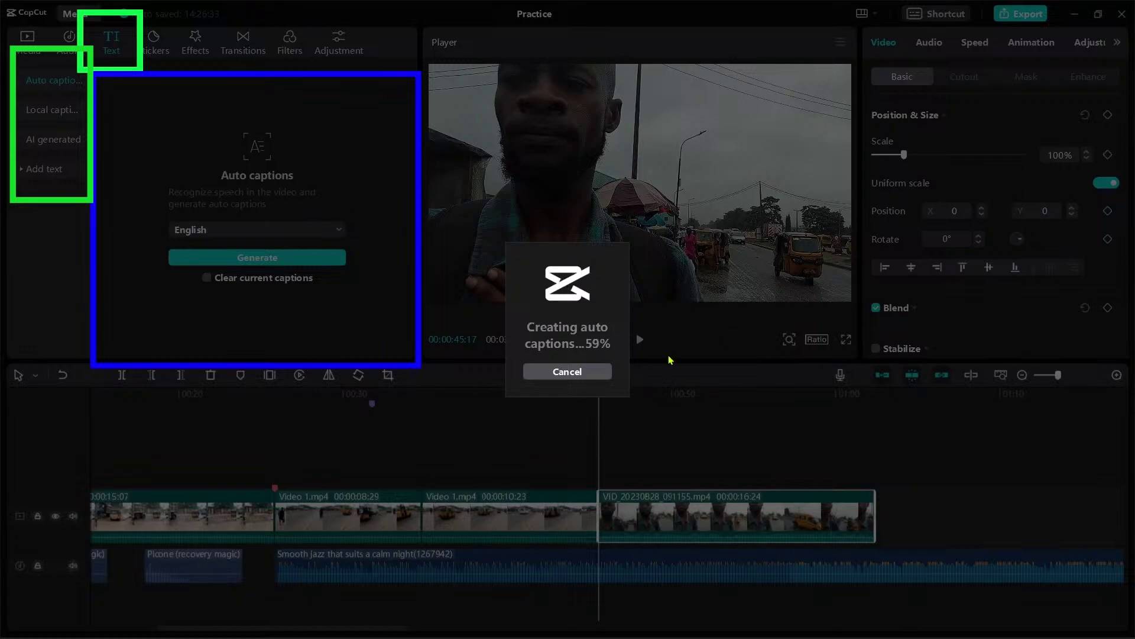
{"action": "left_click", "coordinate": [598, 377]}
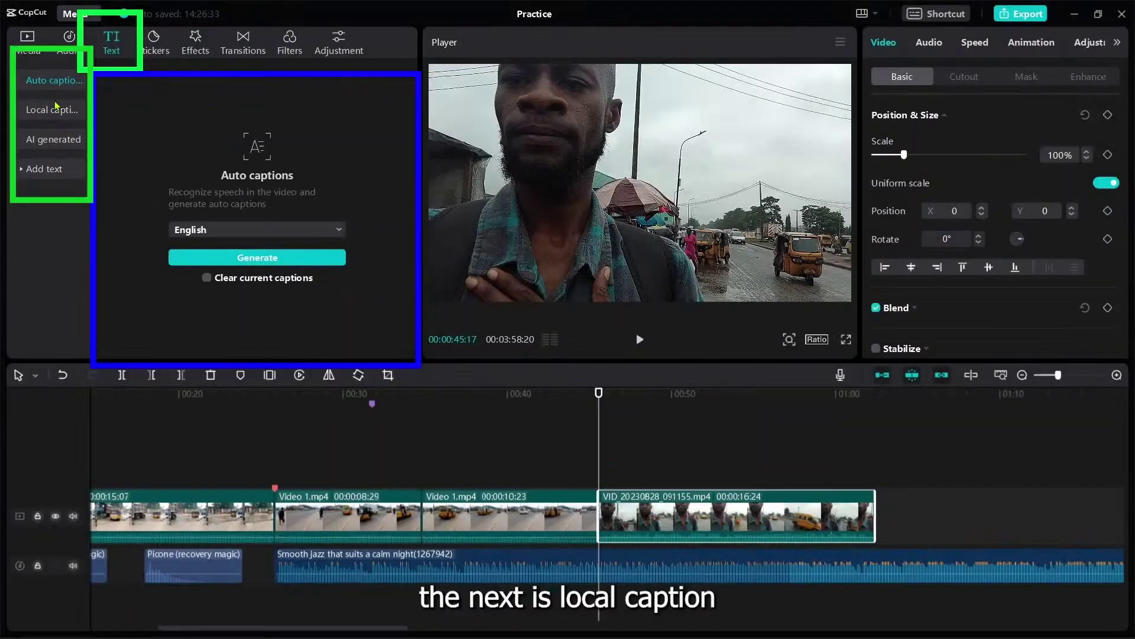
Step: Look over the local captions import option and the Trending, Basic and Social media text templates
{"action": "left_click", "coordinate": [56, 108]}
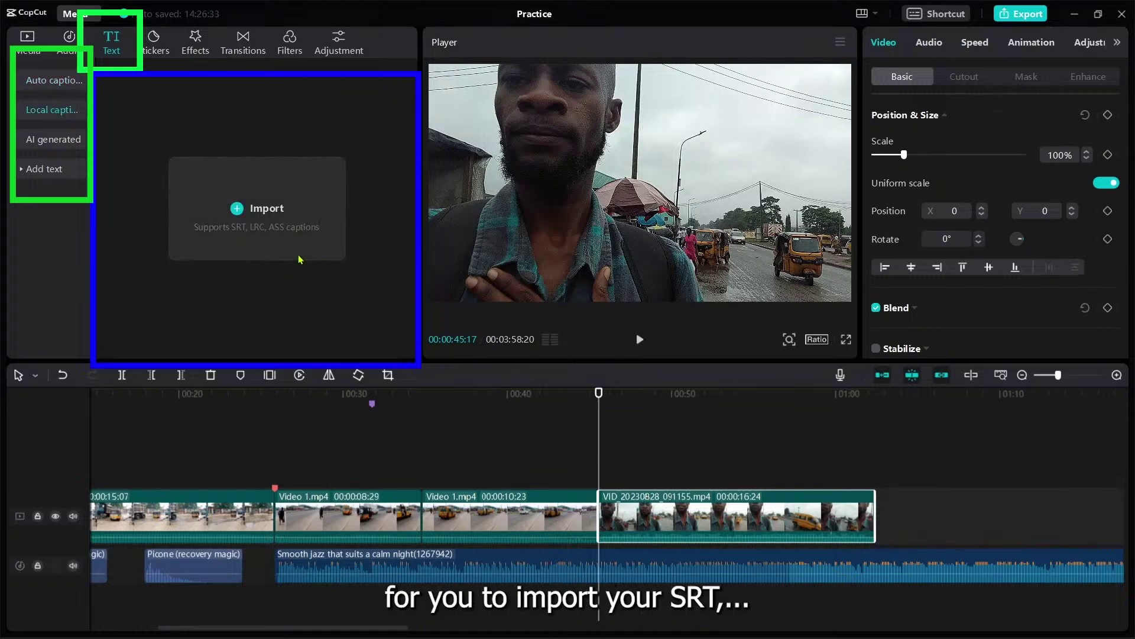
{"action": "left_click", "coordinate": [47, 169]}
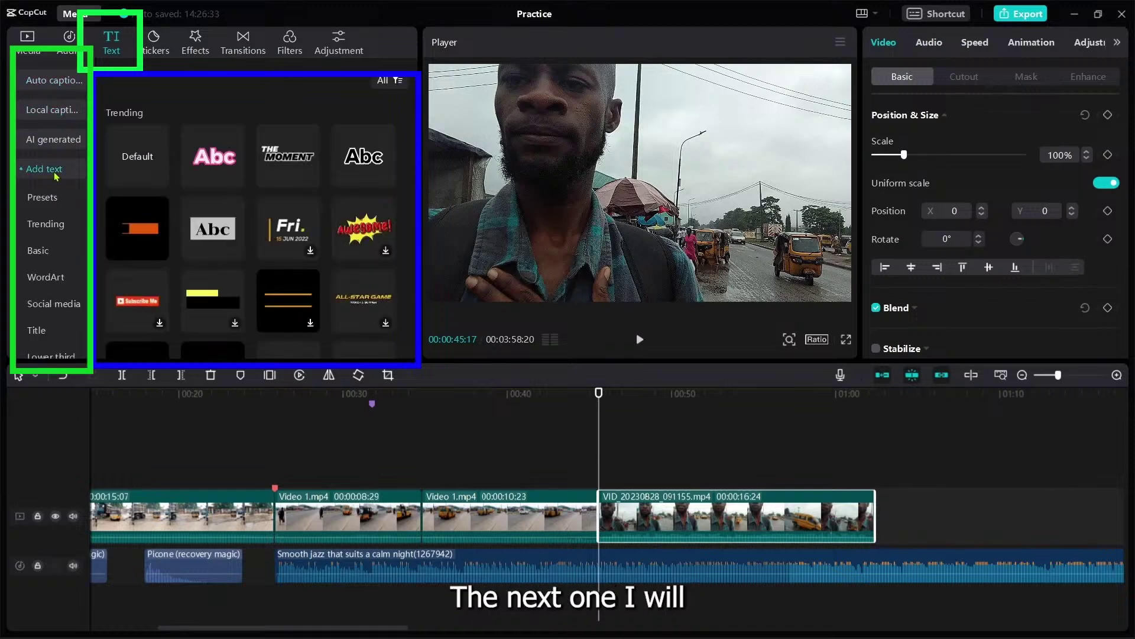
{"action": "mouse_move", "coordinate": [269, 172]}
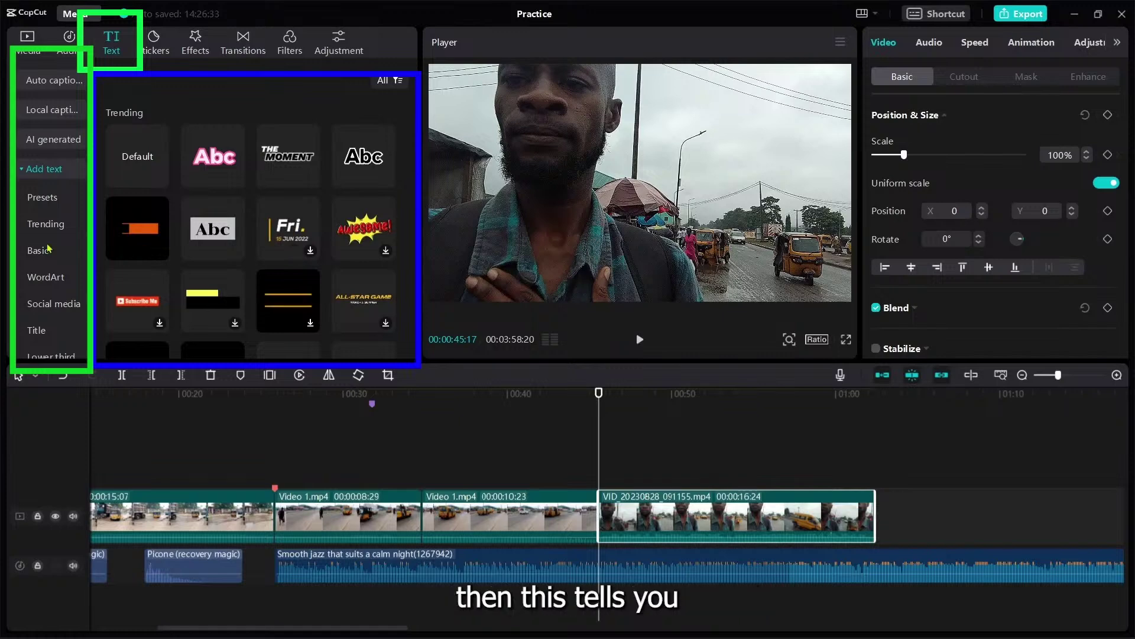
{"action": "scroll", "coordinate": [49, 248], "scroll_direction": "down", "scroll_amount": 2}
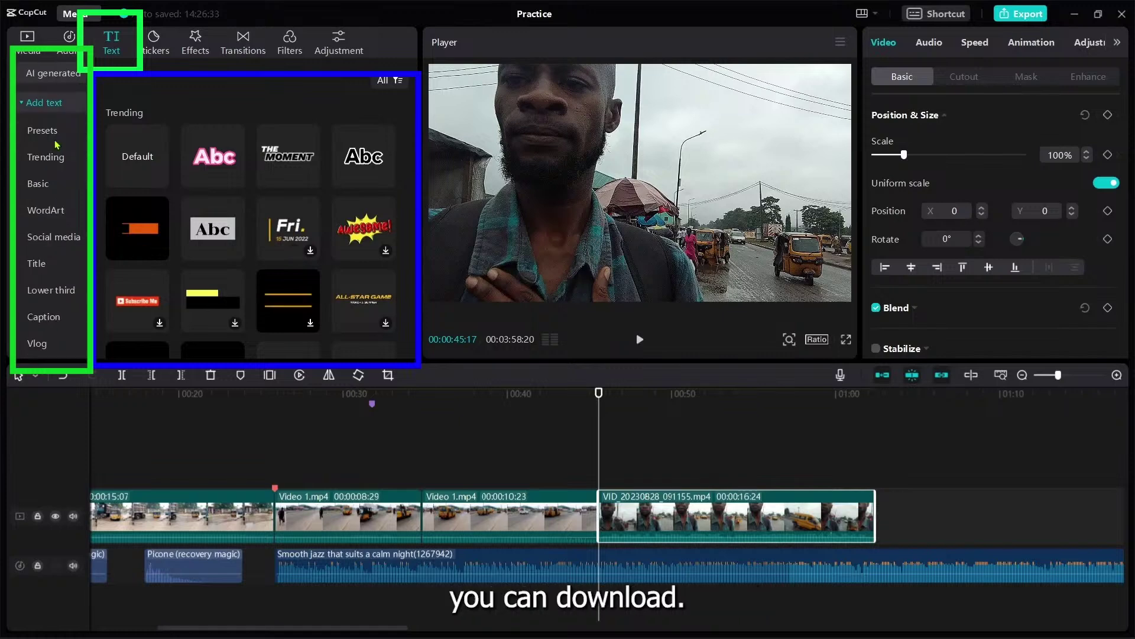
{"action": "left_click", "coordinate": [60, 159]}
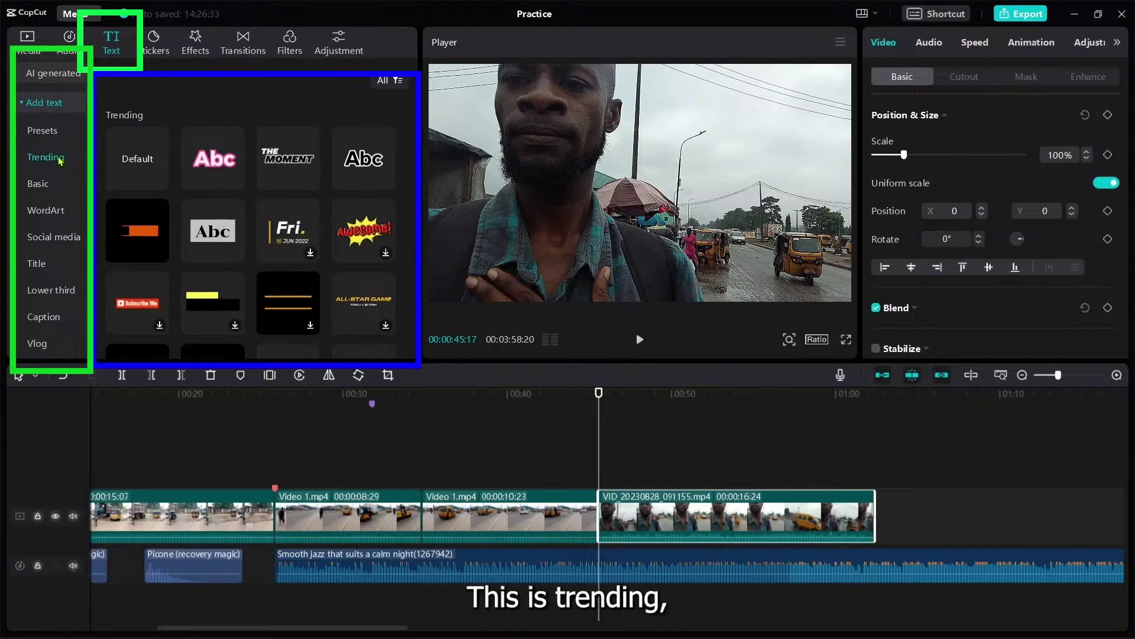
{"action": "left_click", "coordinate": [56, 183]}
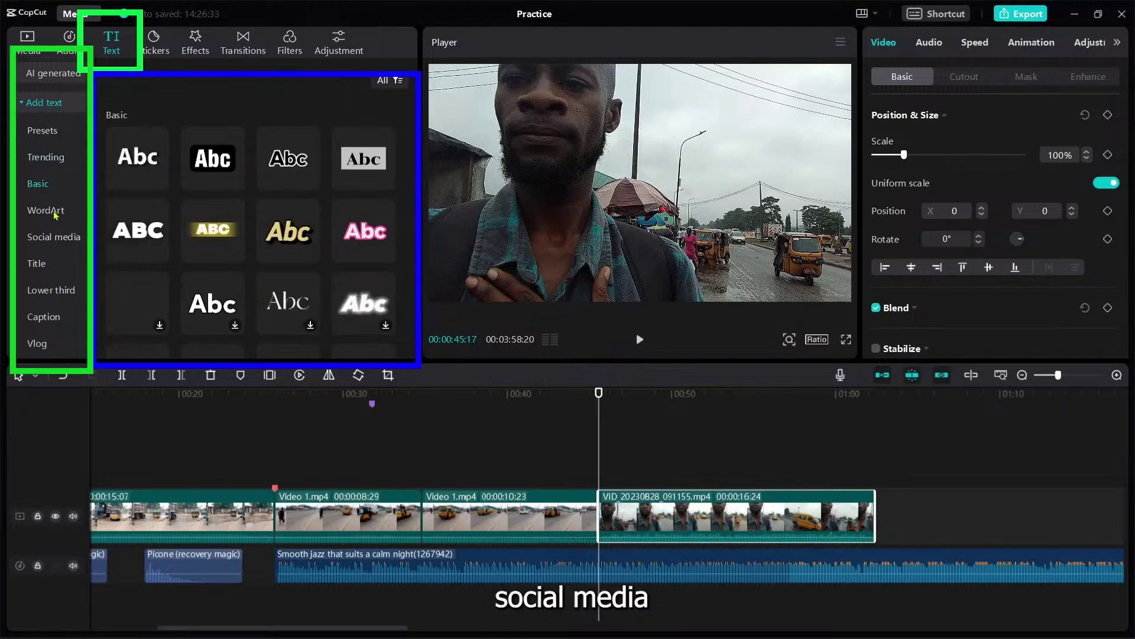
{"action": "left_click", "coordinate": [53, 236]}
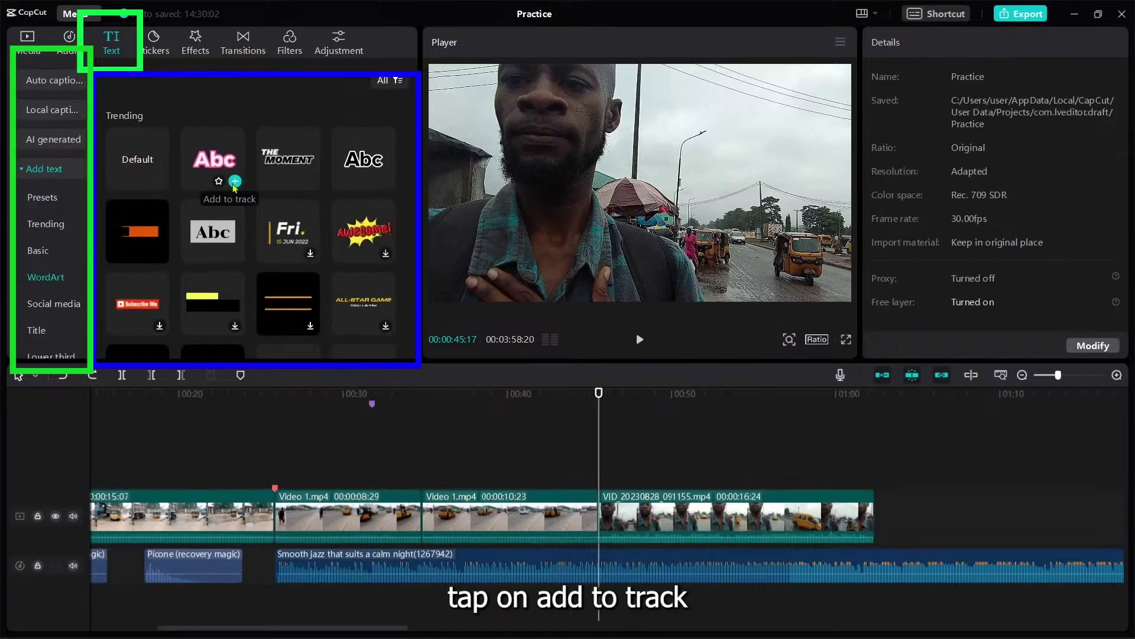
Step: Add a default text clip at 00:00:45:17 and change its wording to "here"
{"action": "left_click_drag", "start_coordinate": [234, 187], "coordinate": [615, 397]}
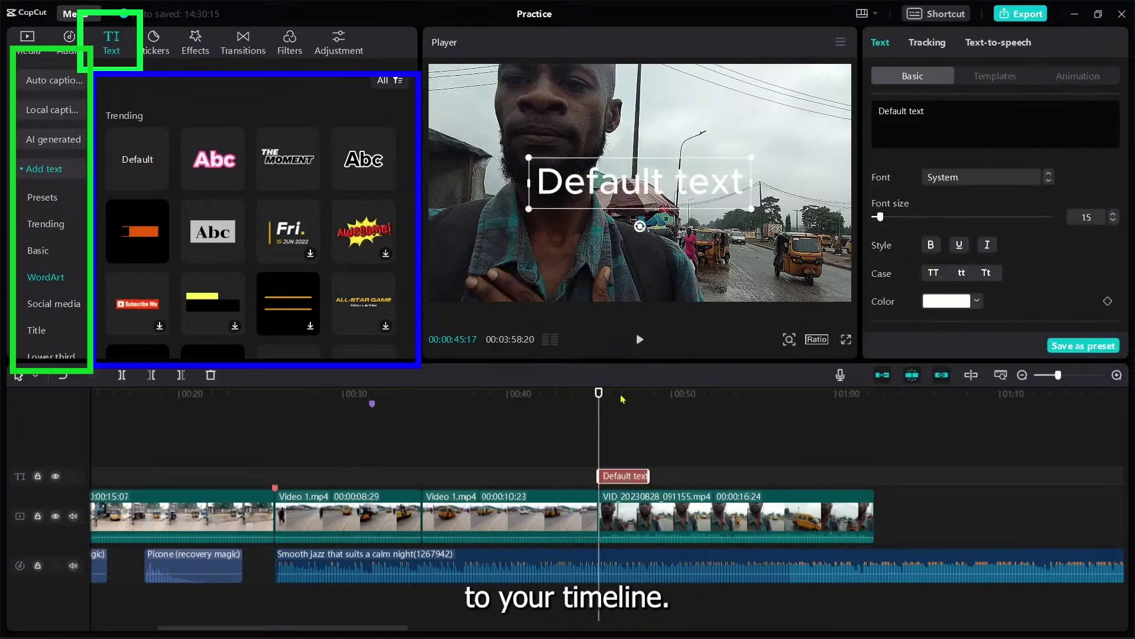
{"action": "left_click", "coordinate": [615, 398]}
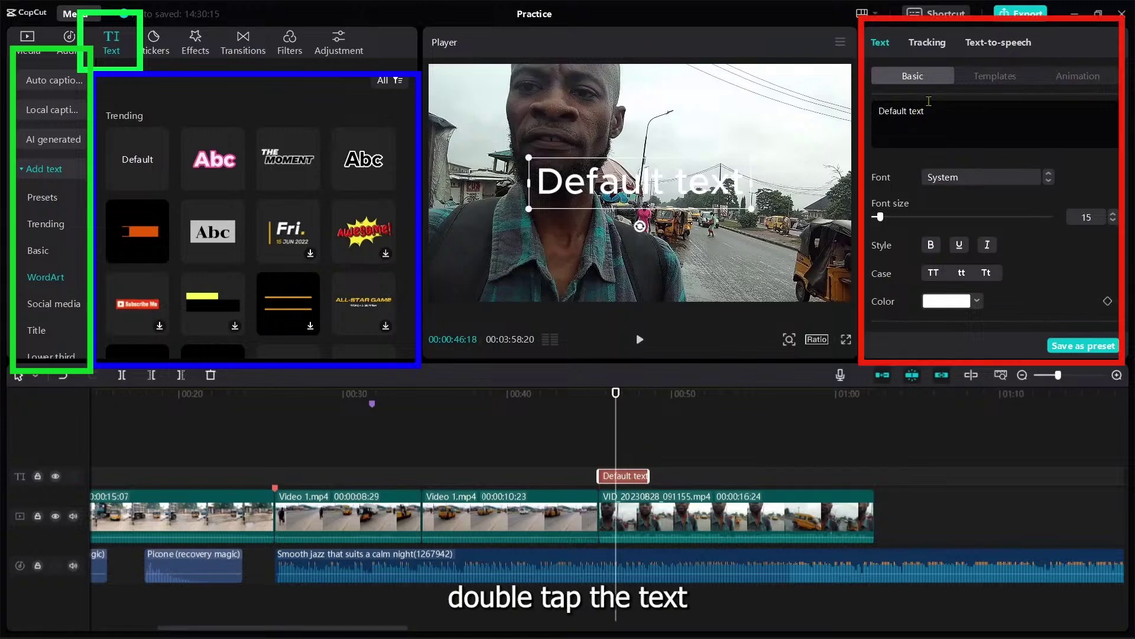
{"action": "double_click", "coordinate": [636, 191]}
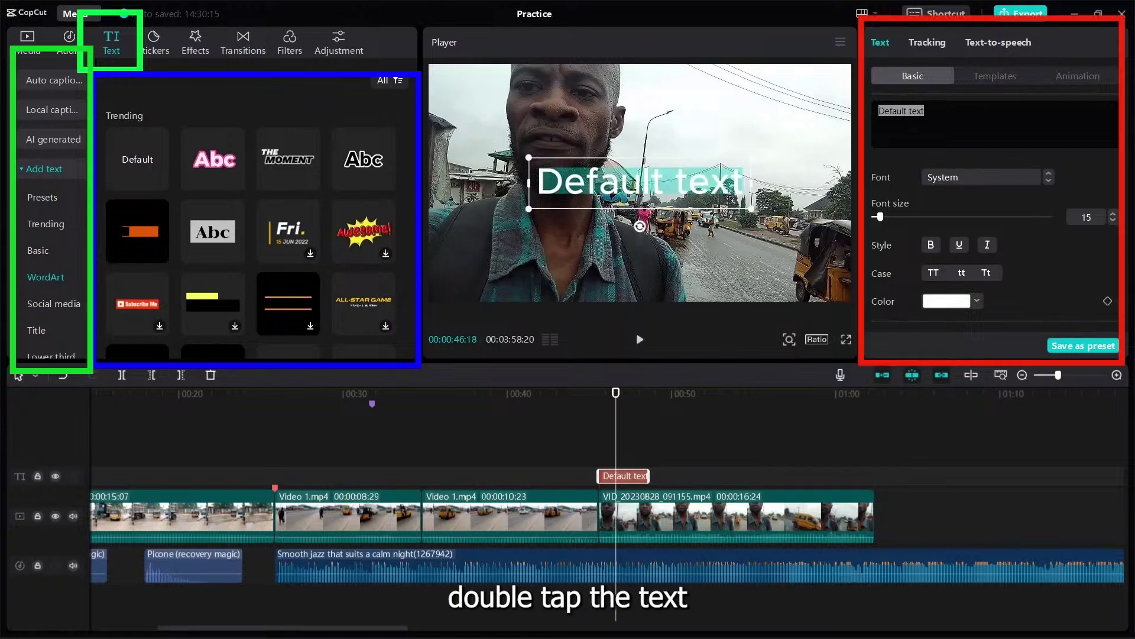
{"action": "type", "text": "here"}
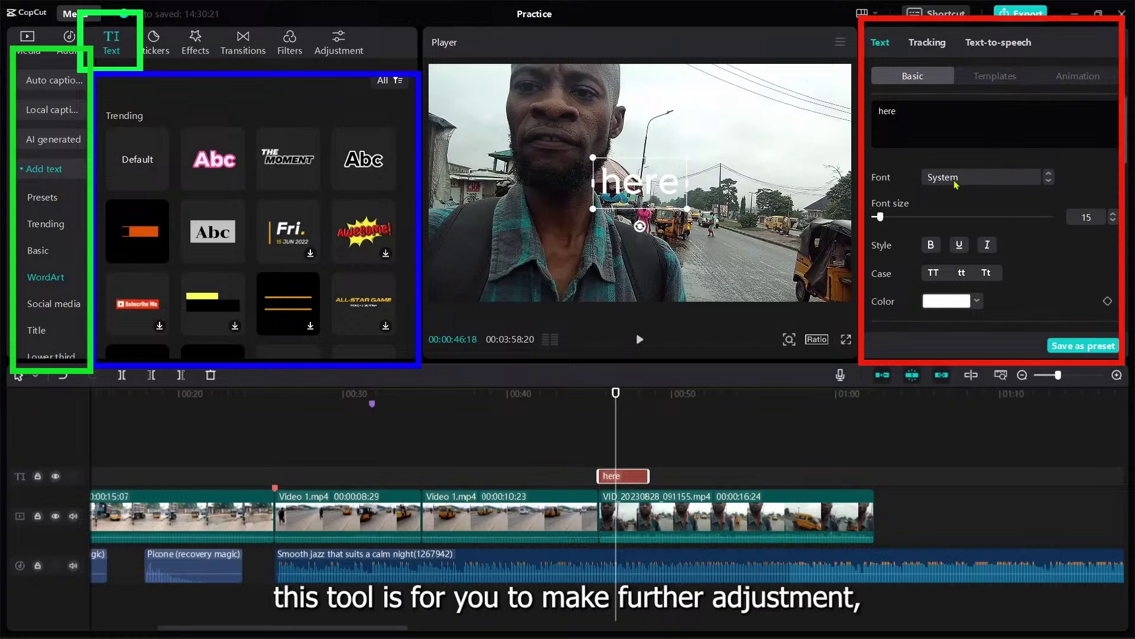
Step: Set the "here" text's font size to 27, make it bold and underlined, and view the available text templates
{"action": "left_click_drag", "start_coordinate": [880, 217], "coordinate": [887, 216]}
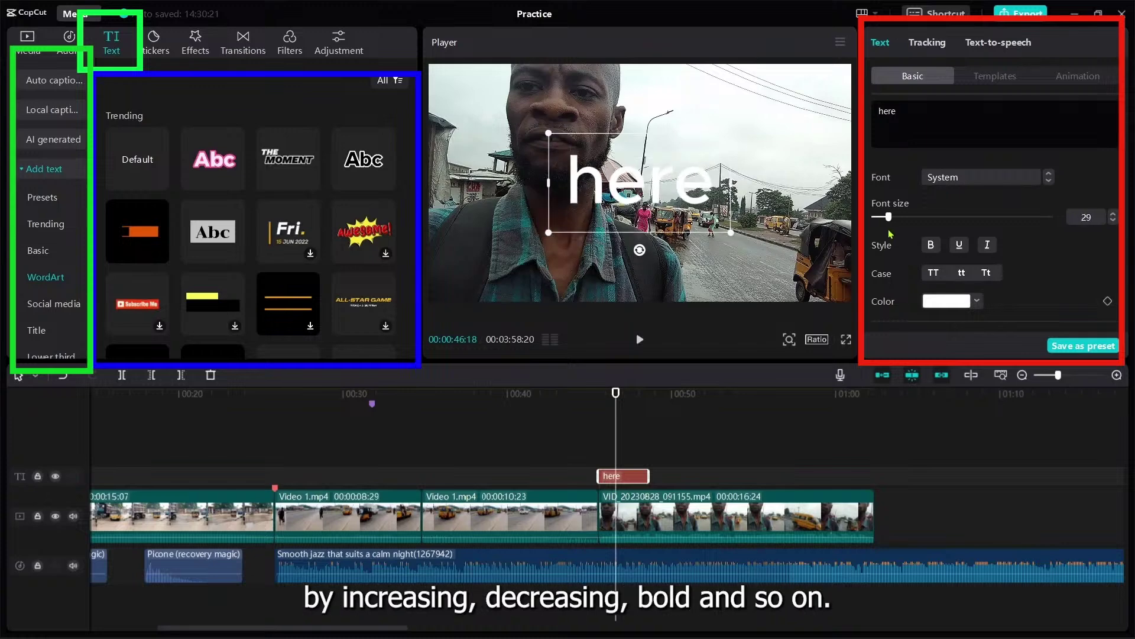
{"action": "left_click", "coordinate": [931, 249]}
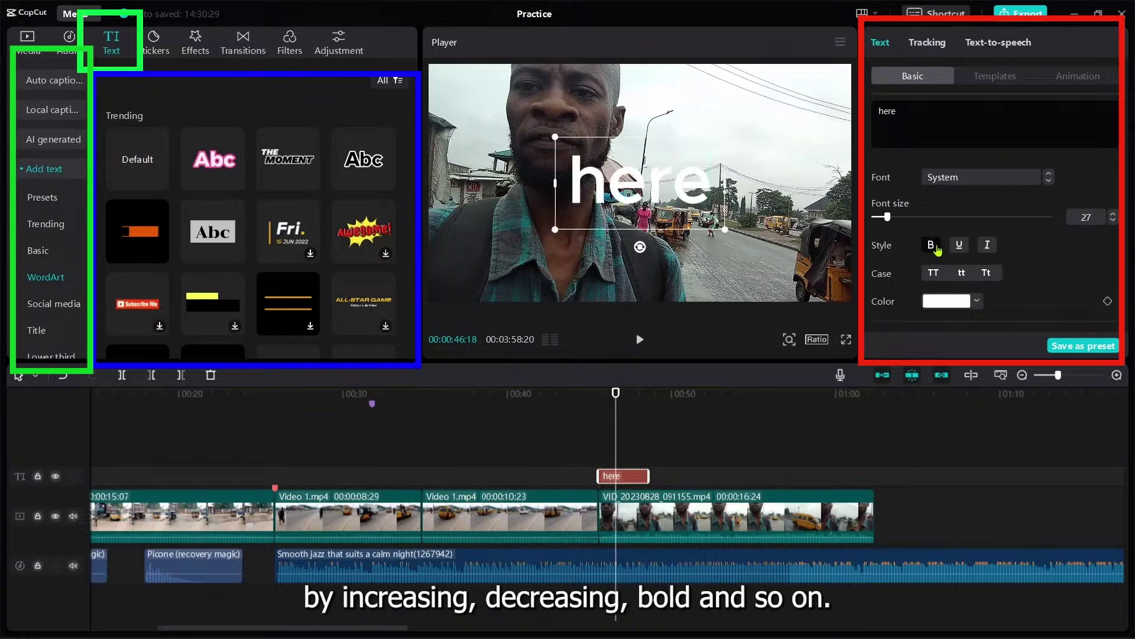
{"action": "left_click", "coordinate": [959, 244]}
{"action": "scroll", "coordinate": [959, 245], "scroll_direction": "down", "scroll_amount": 5}
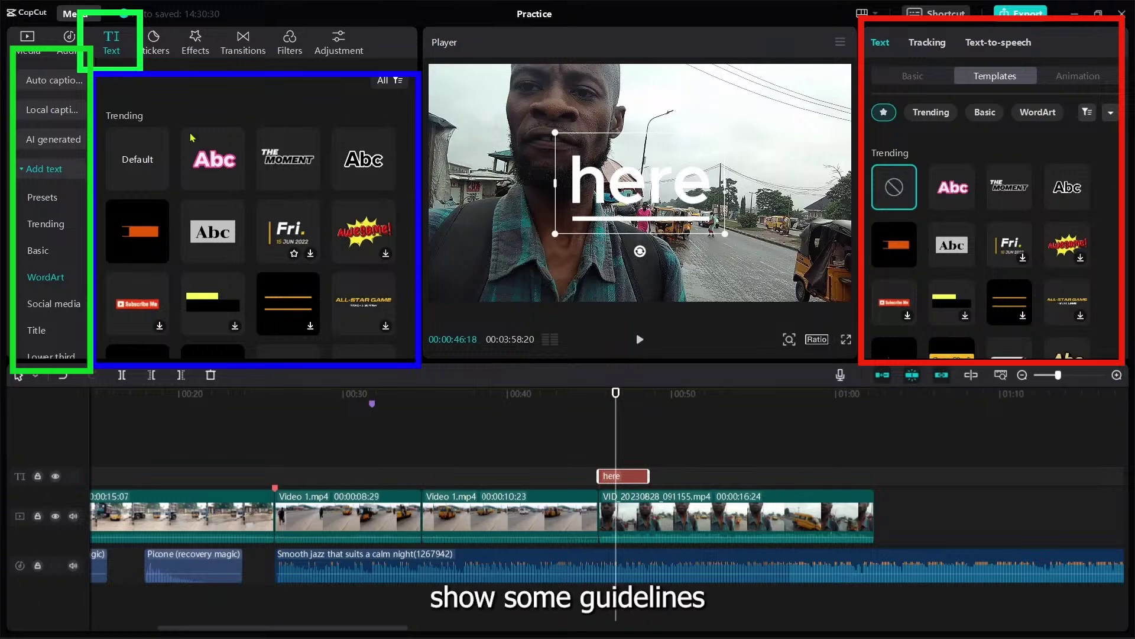
Step: Generate AI stickers from the prompt "A white kitten wearing a cute scarf" and place one on the timeline at 00:00:56:05
{"action": "left_click", "coordinate": [155, 47]}
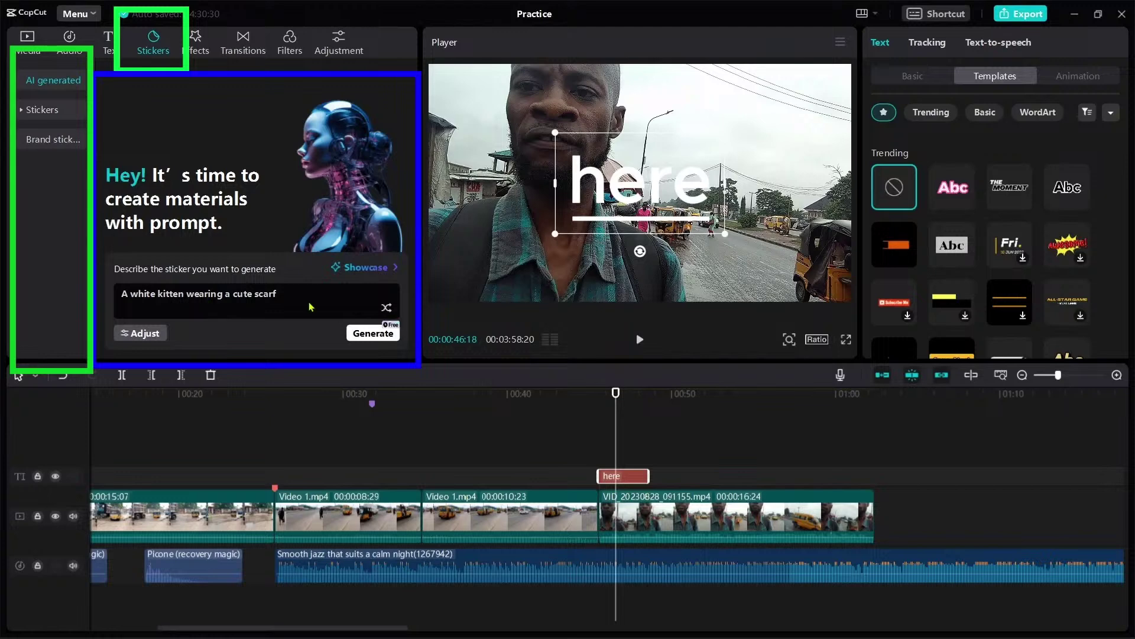
{"action": "left_click", "coordinate": [373, 332]}
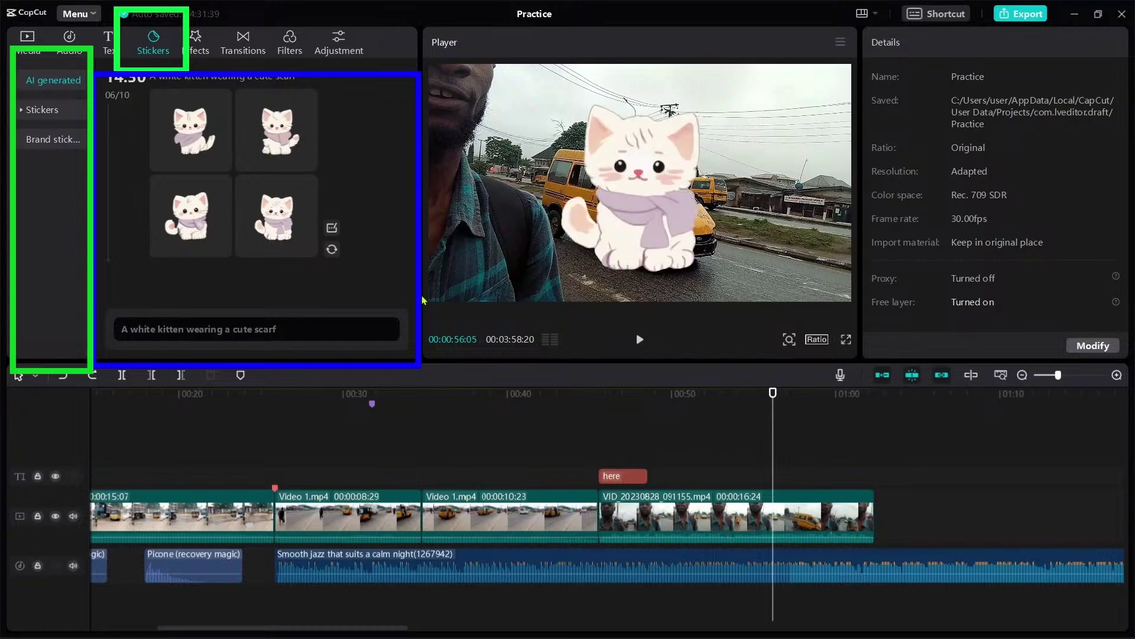
Step: Browse the Easter Holiday stickers in the sticker library
{"action": "left_click", "coordinate": [41, 110]}
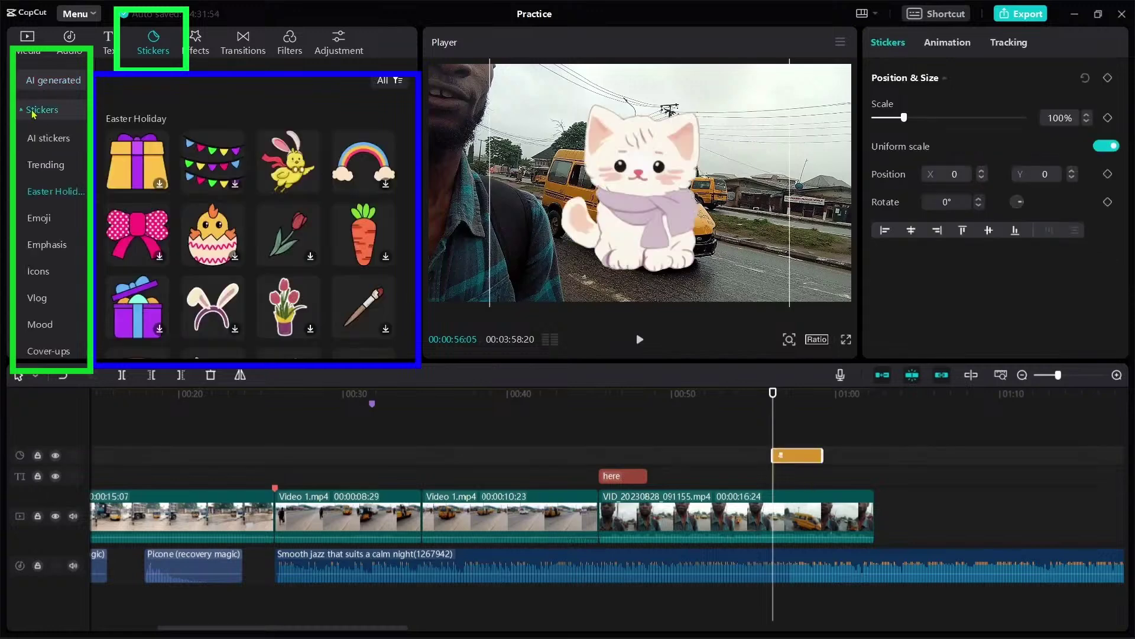
{"action": "scroll", "coordinate": [258, 251], "scroll_direction": "down", "scroll_amount": 3}
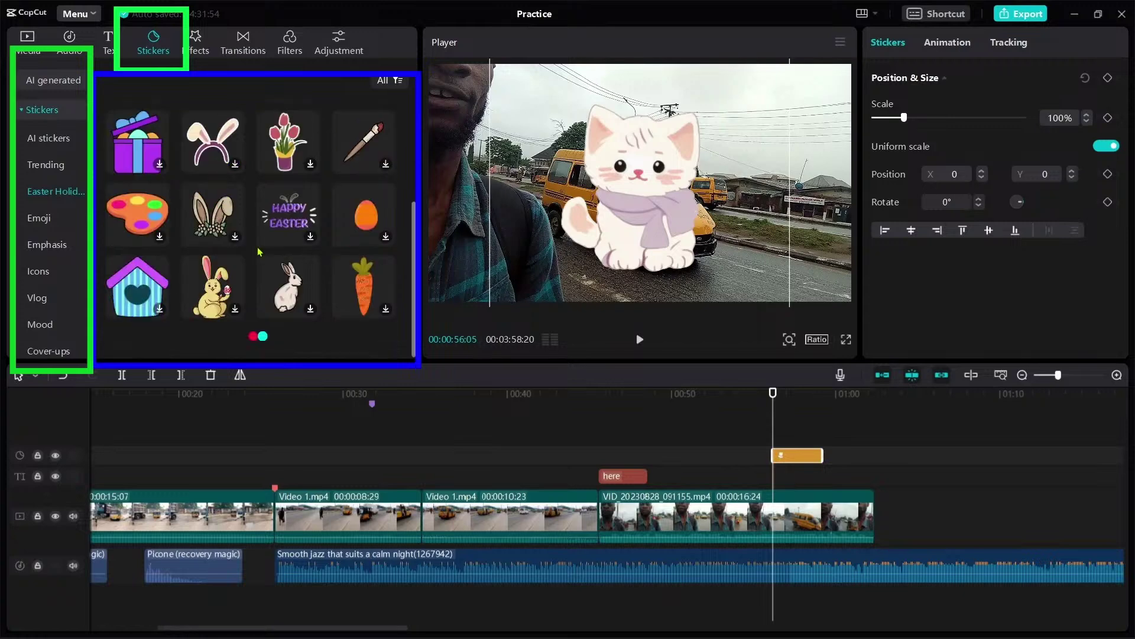
Step: Browse the Emoji, Emphasis and brand stickers in the sticker library
{"action": "left_click", "coordinate": [48, 220]}
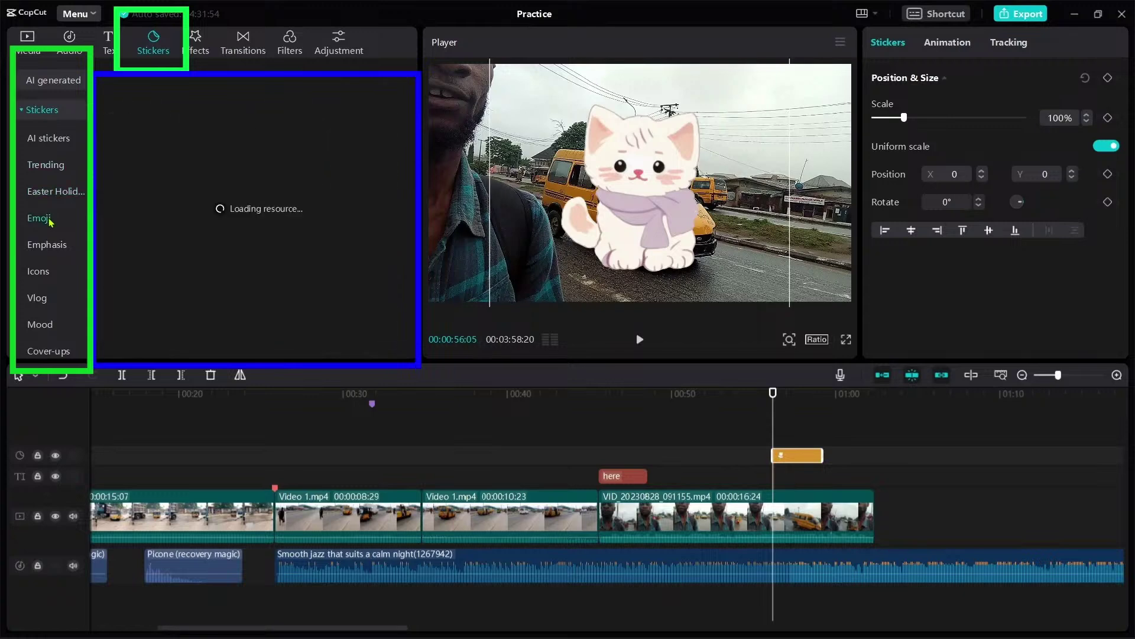
{"action": "left_click", "coordinate": [52, 245]}
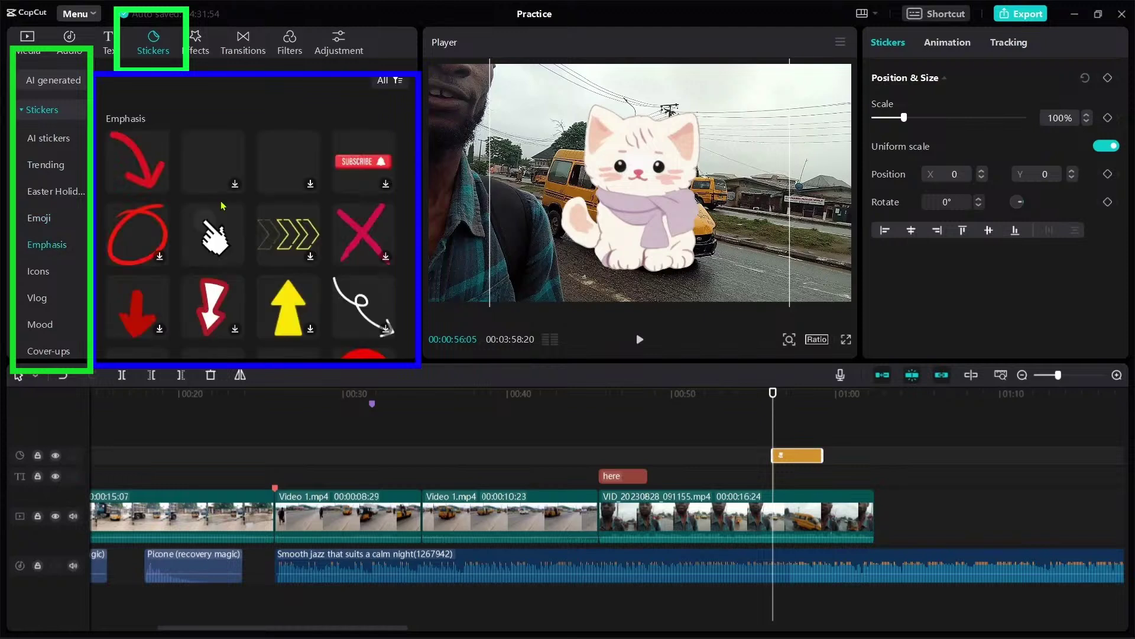
{"action": "left_click", "coordinate": [42, 110]}
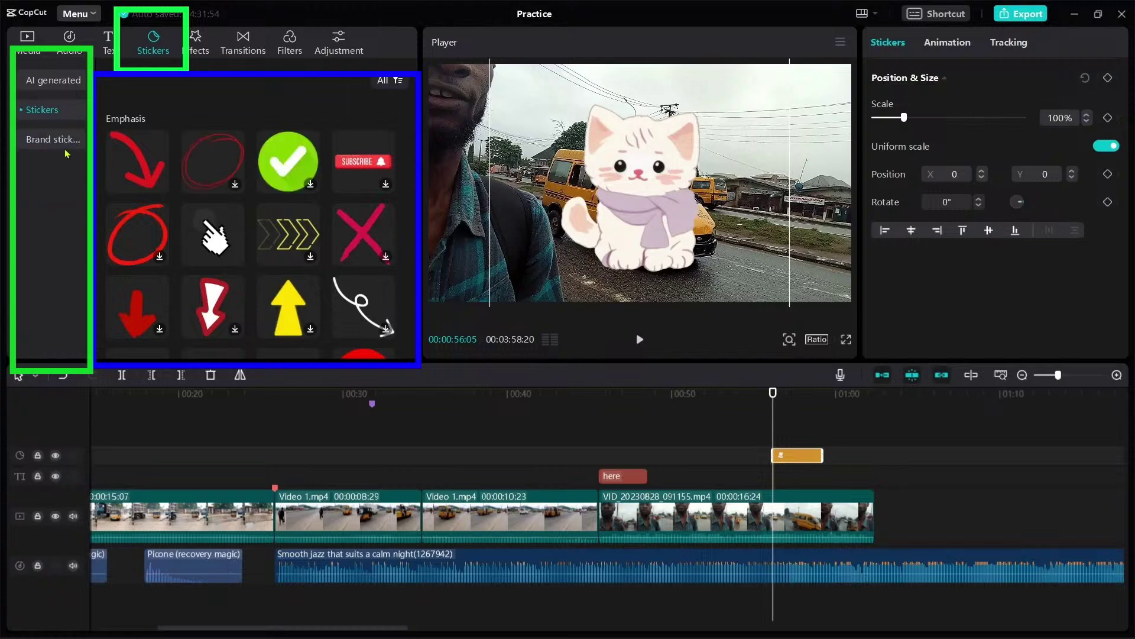
{"action": "left_click", "coordinate": [61, 140]}
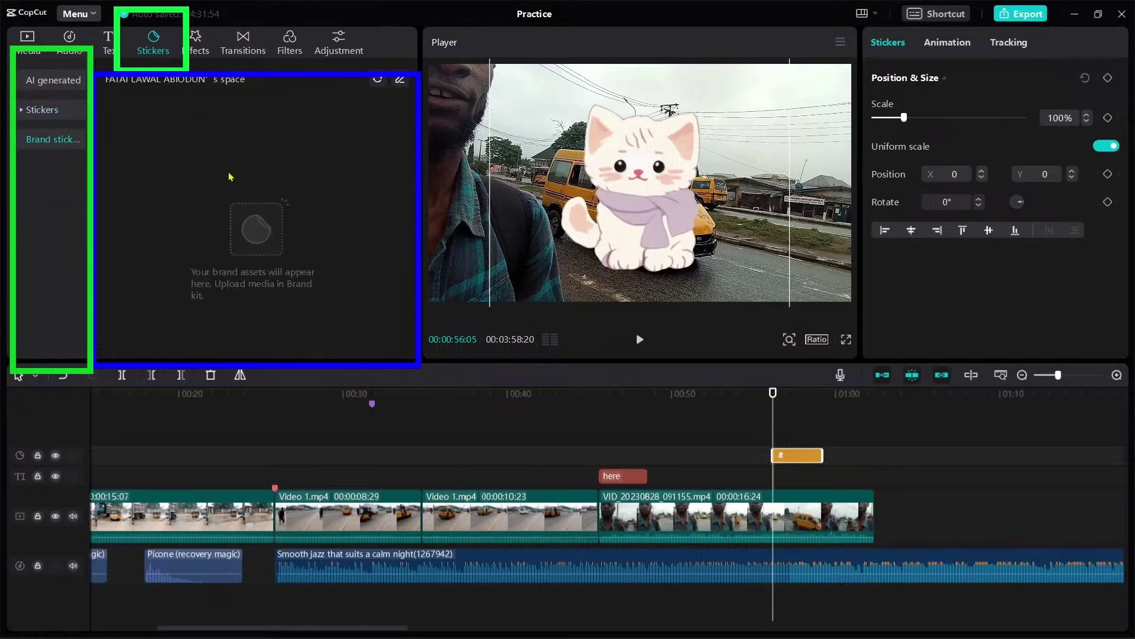
Step: Open the effects library, delete the "here" text clip and deactivate the Smooth Jazz music clip
{"action": "left_click", "coordinate": [180, 49]}
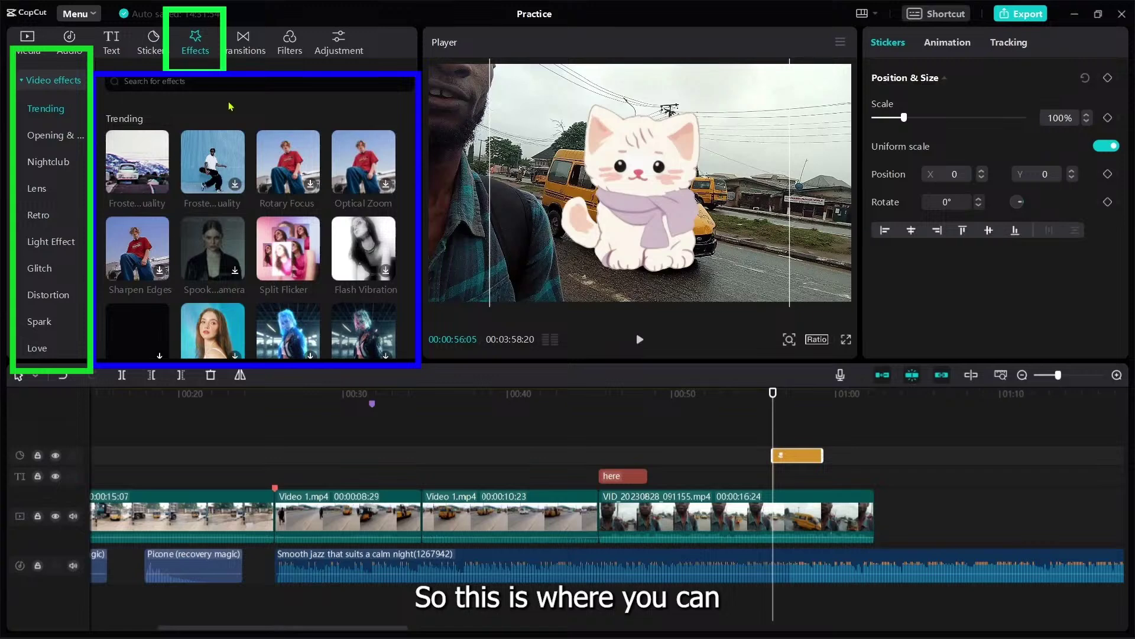
{"action": "left_click", "coordinate": [470, 440]}
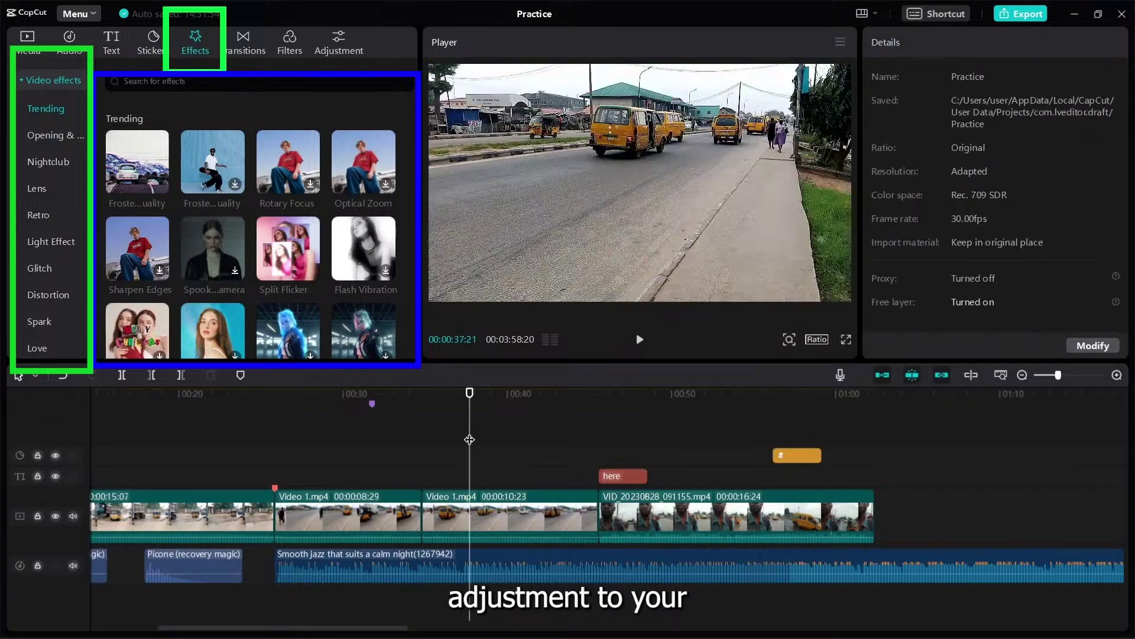
{"action": "left_click", "coordinate": [635, 475]}
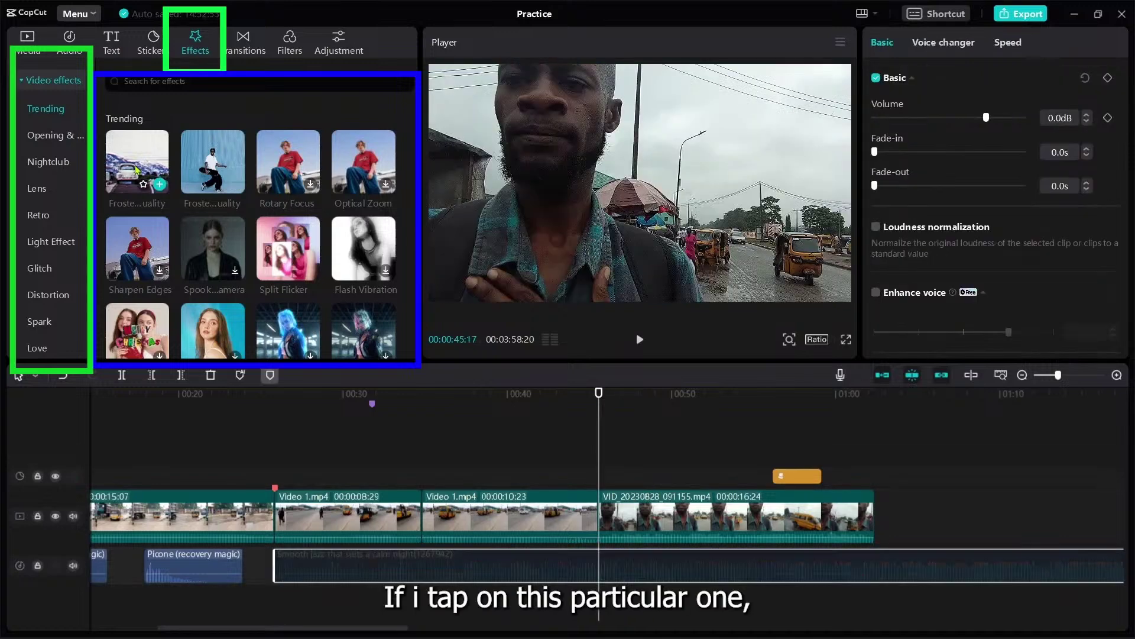
Step: Add the Frosted Quality video effect above the VID_20230828_091155.mp4 clip at 00:00:45:17 and preview it
{"action": "left_click_drag", "start_coordinate": [137, 171], "coordinate": [611, 494]}
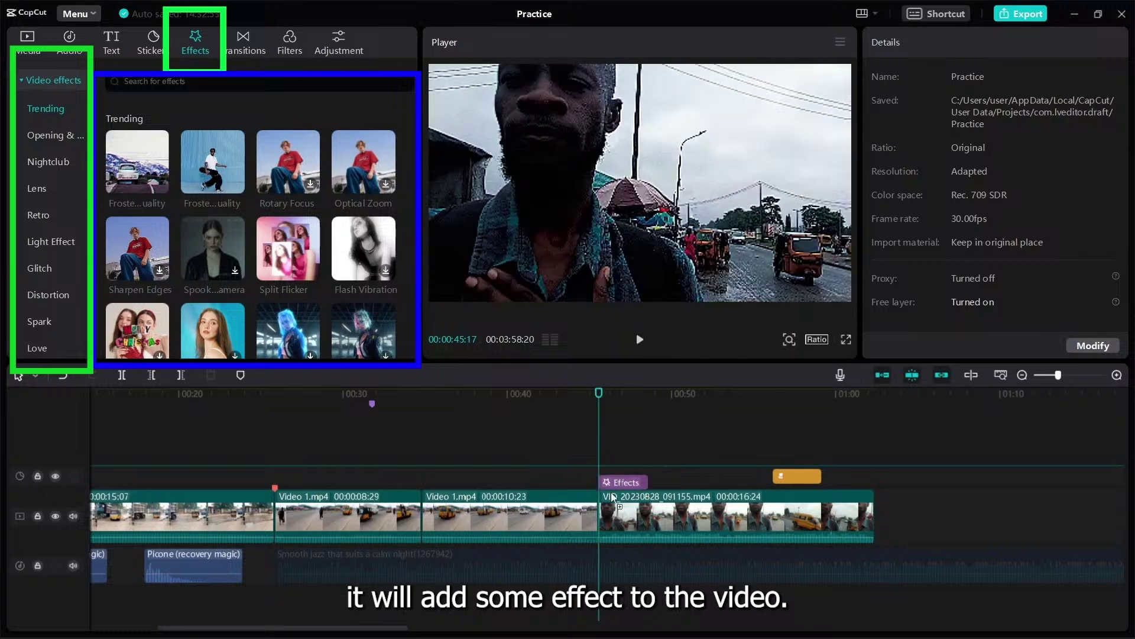
{"action": "left_click_drag", "start_coordinate": [612, 497], "coordinate": [614, 461]}
{"action": "left_click", "coordinate": [621, 394]}
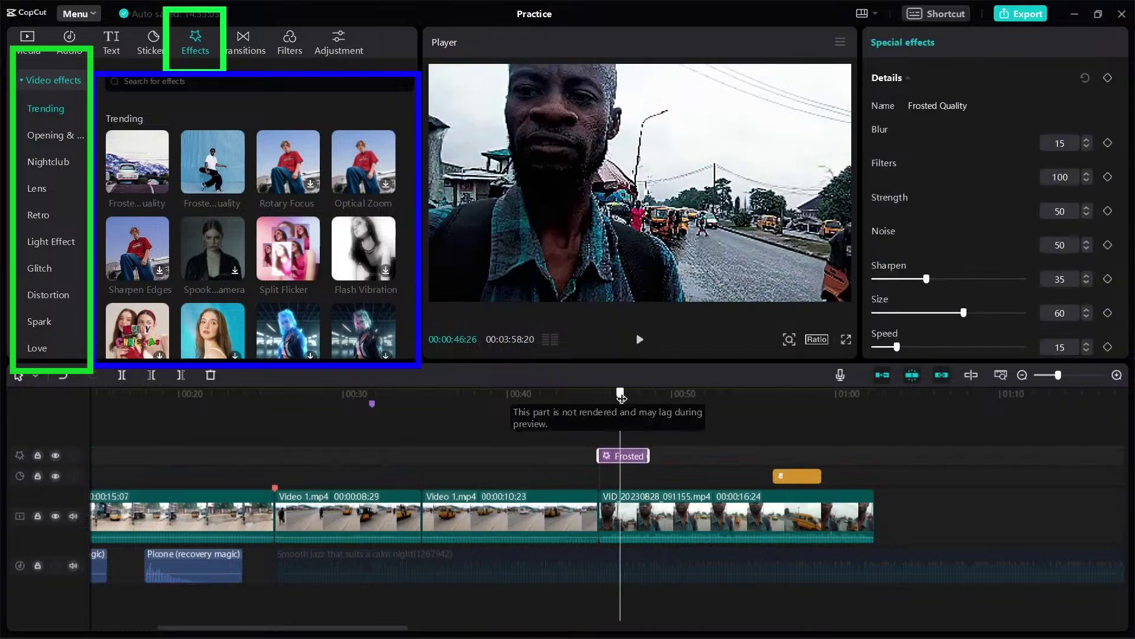
{"action": "left_click_drag", "start_coordinate": [620, 396], "coordinate": [624, 395]}
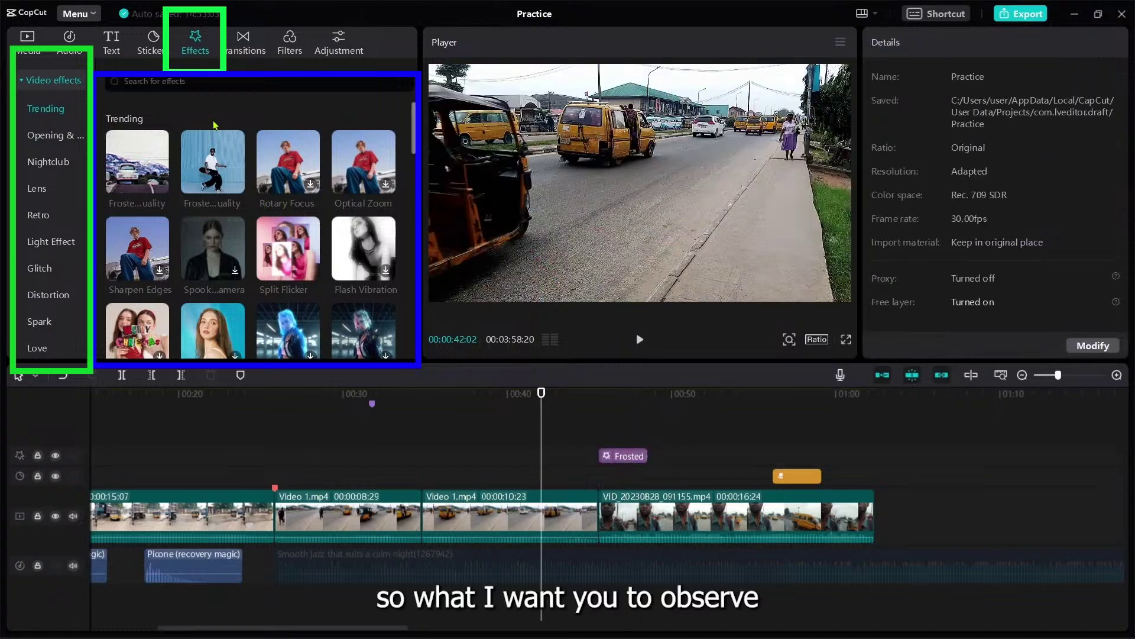
Step: Add the Split Flicker effect at about 00:00:50 on the effects track and set its Stickers value to 41
{"action": "left_click_drag", "start_coordinate": [215, 125], "coordinate": [687, 456]}
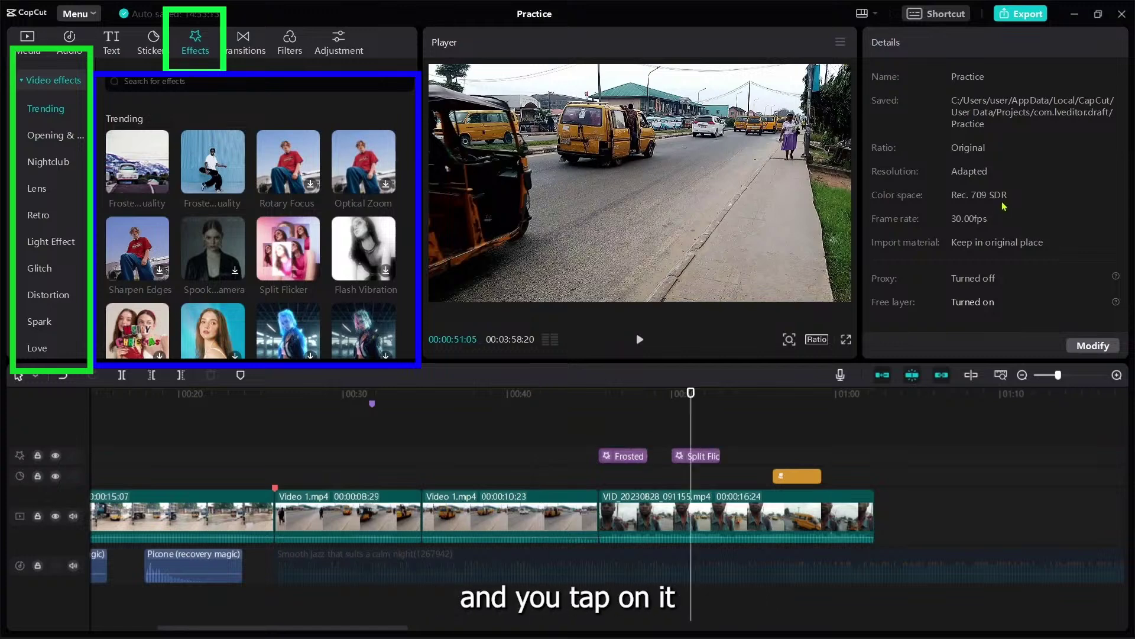
{"action": "left_click", "coordinate": [704, 455]}
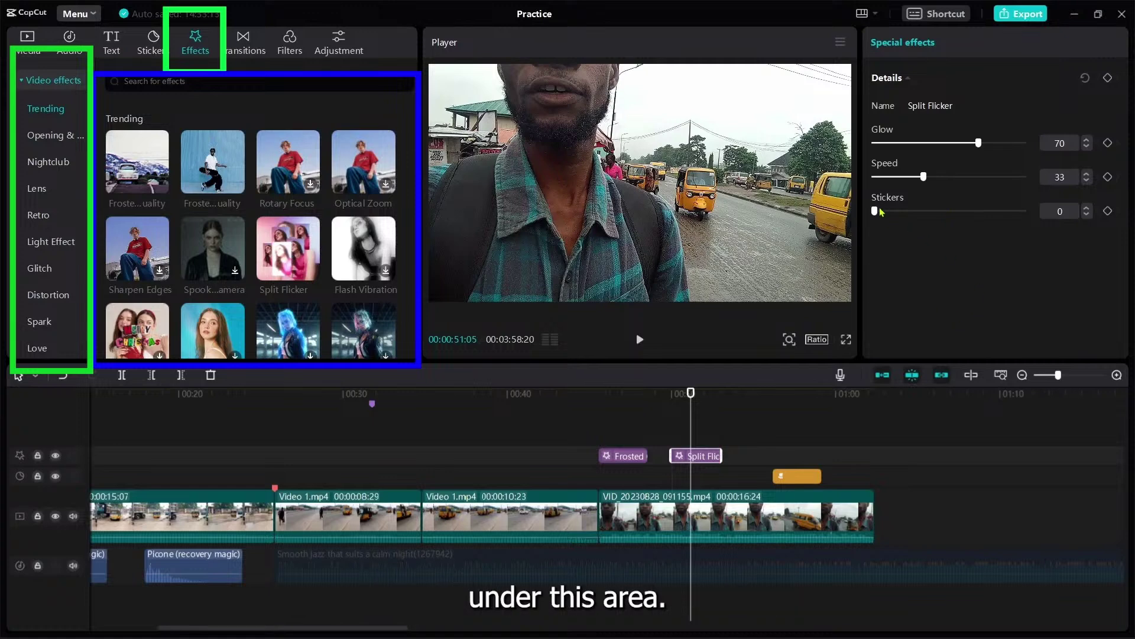
{"action": "left_click_drag", "start_coordinate": [874, 211], "coordinate": [935, 211]}
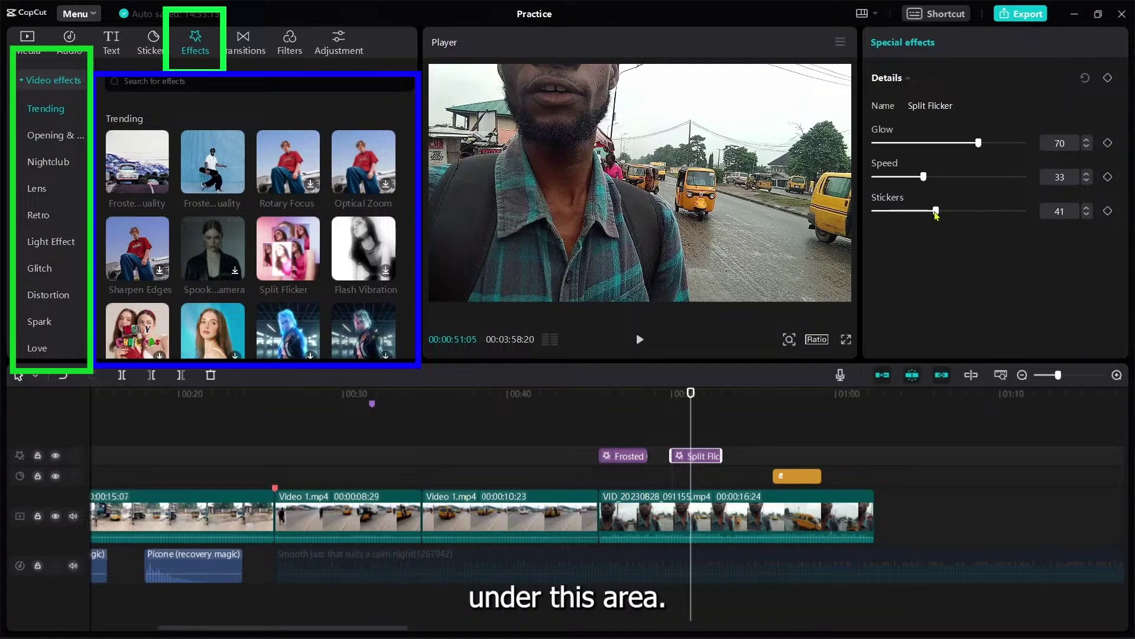
Step: Adjust the Frosted Quality effect to Strength 0, Noise 48, Sharpen 84 and Size 96
{"action": "left_click", "coordinate": [625, 393]}
{"action": "left_click", "coordinate": [626, 455]}
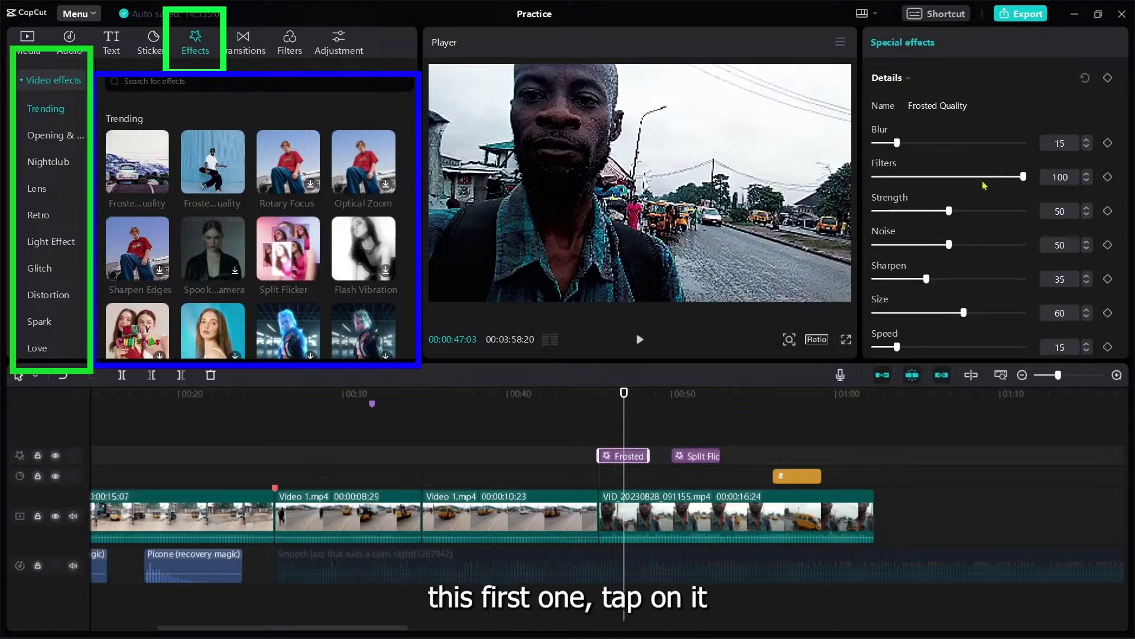
{"action": "left_click_drag", "start_coordinate": [964, 217], "coordinate": [855, 219]}
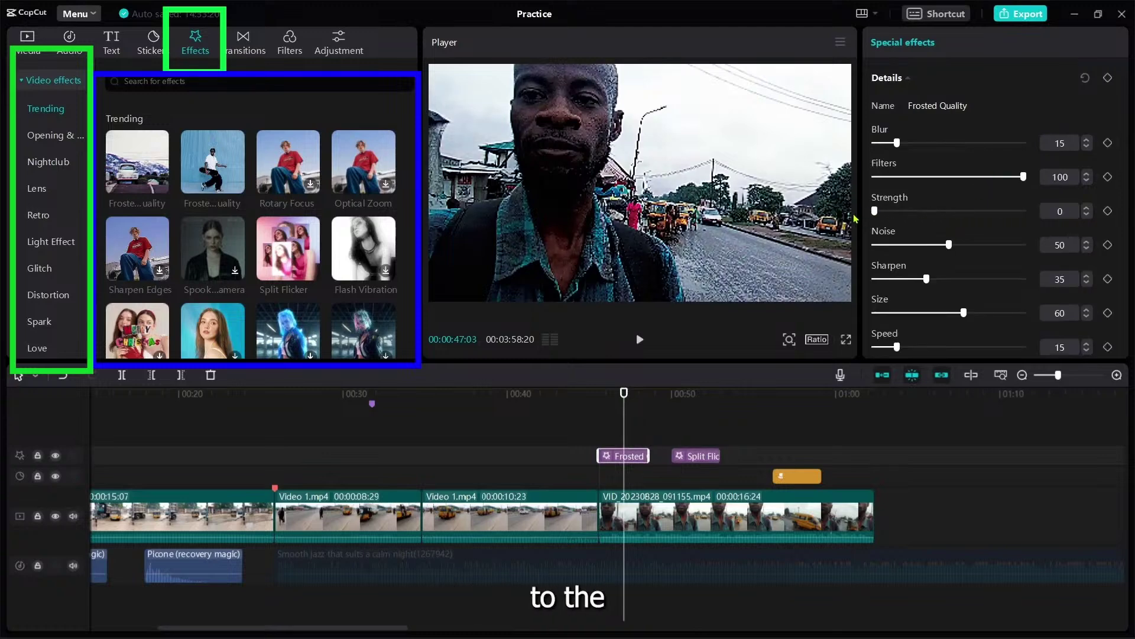
{"action": "left_click", "coordinate": [946, 245]}
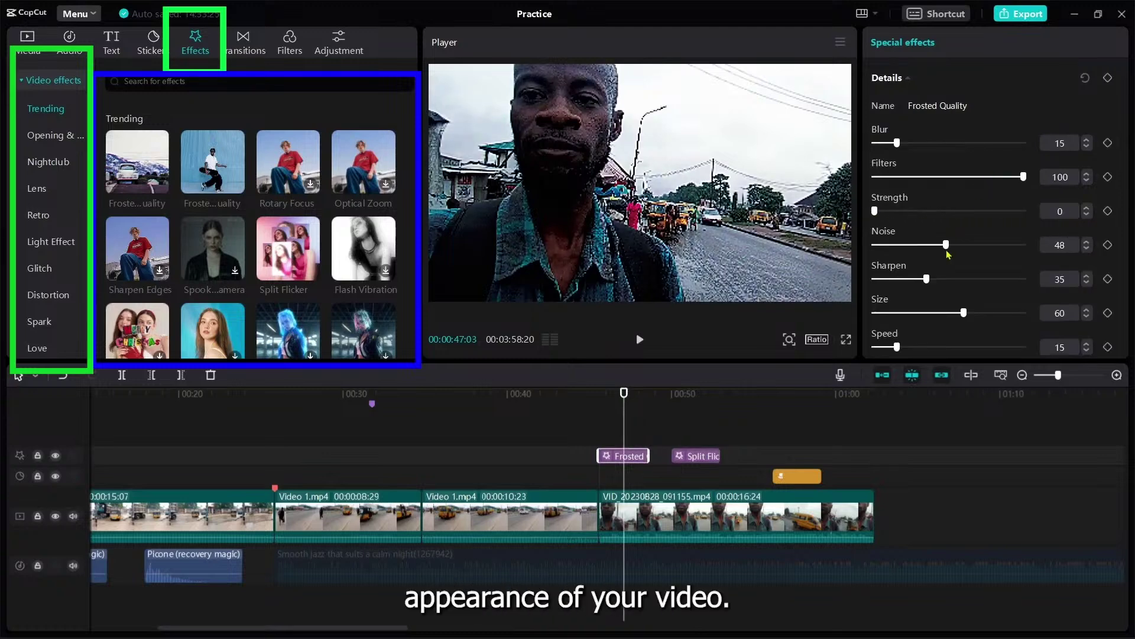
{"action": "left_click_drag", "start_coordinate": [927, 279], "coordinate": [976, 318]}
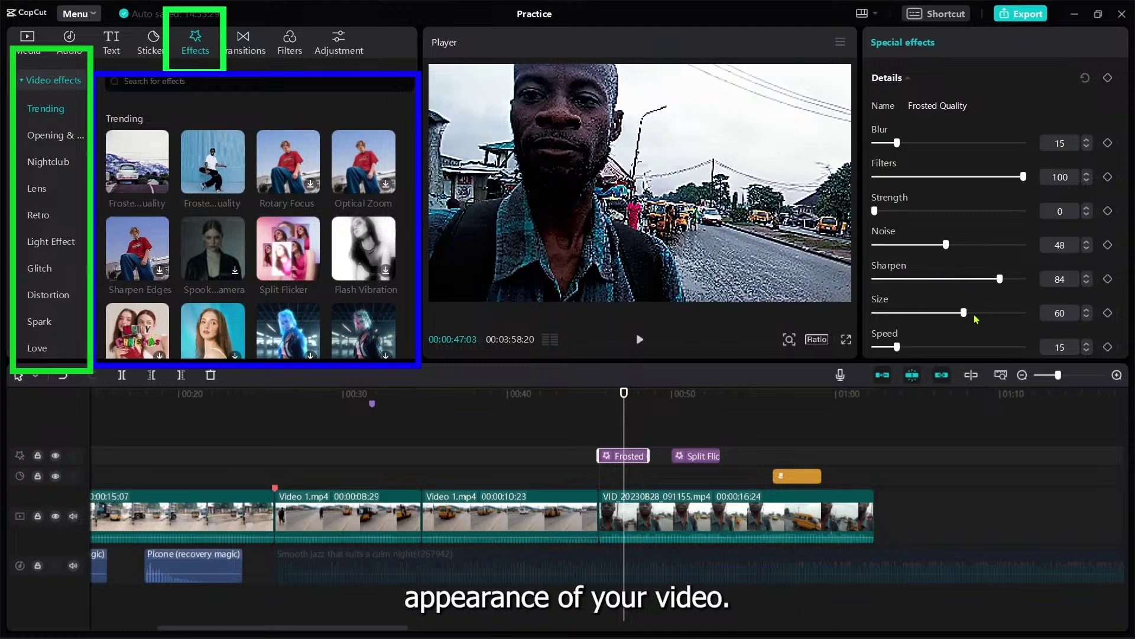
{"action": "left_click", "coordinate": [1017, 312]}
Step: Add the Blu-ray Scanning effect at about 00:00:53 above the last video clip and preview it at 00:00:54:17
{"action": "scroll", "coordinate": [309, 175], "scroll_direction": "down", "scroll_amount": 3}
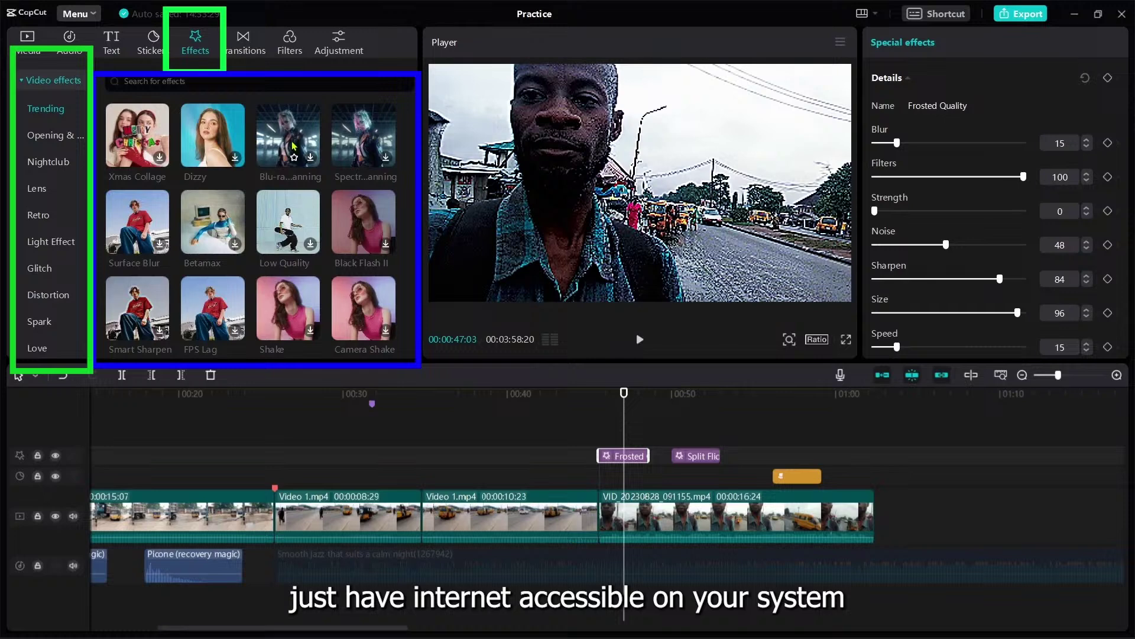
{"action": "left_click_drag", "start_coordinate": [292, 146], "coordinate": [736, 448]}
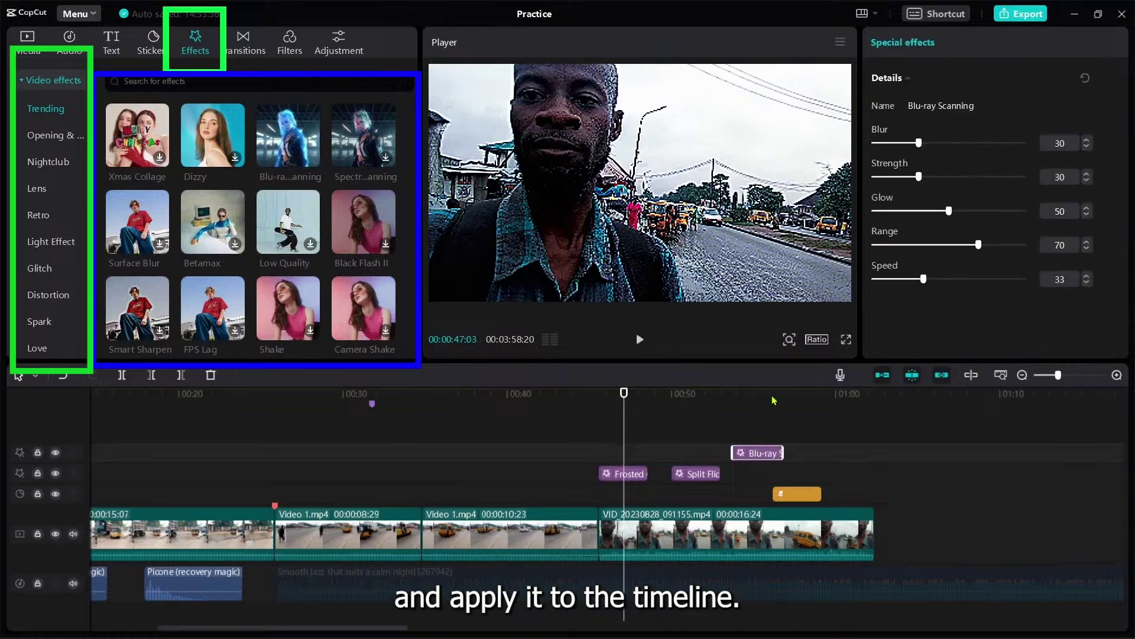
{"action": "left_click", "coordinate": [744, 415]}
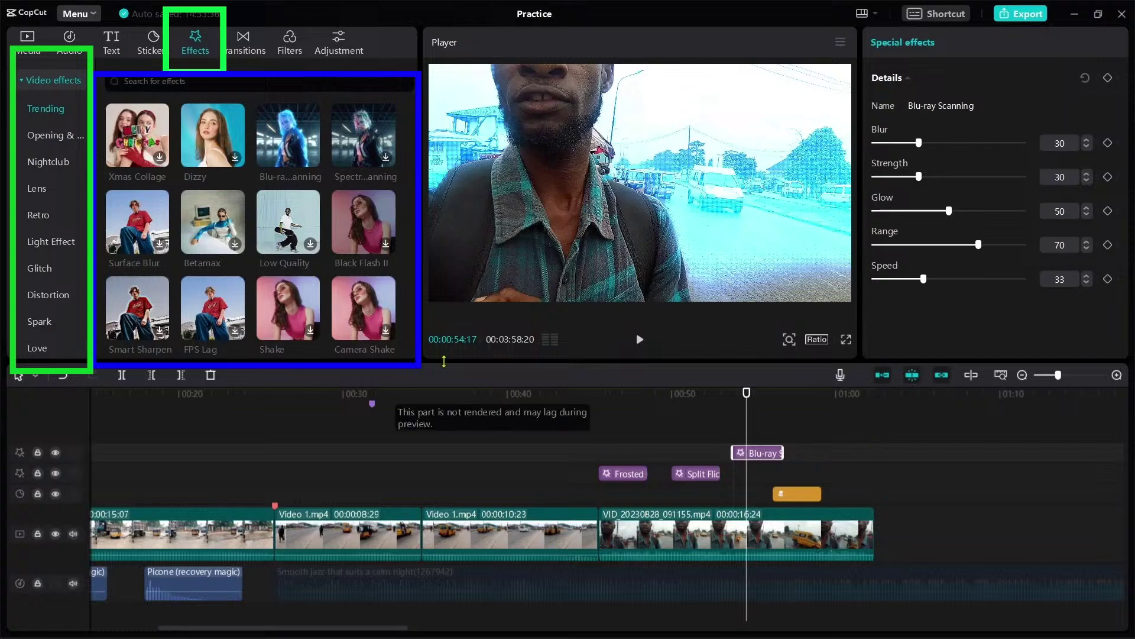
Step: Browse the TV video effects and the Trending body effects
{"action": "scroll", "coordinate": [47, 237], "scroll_direction": "down", "scroll_amount": 3}
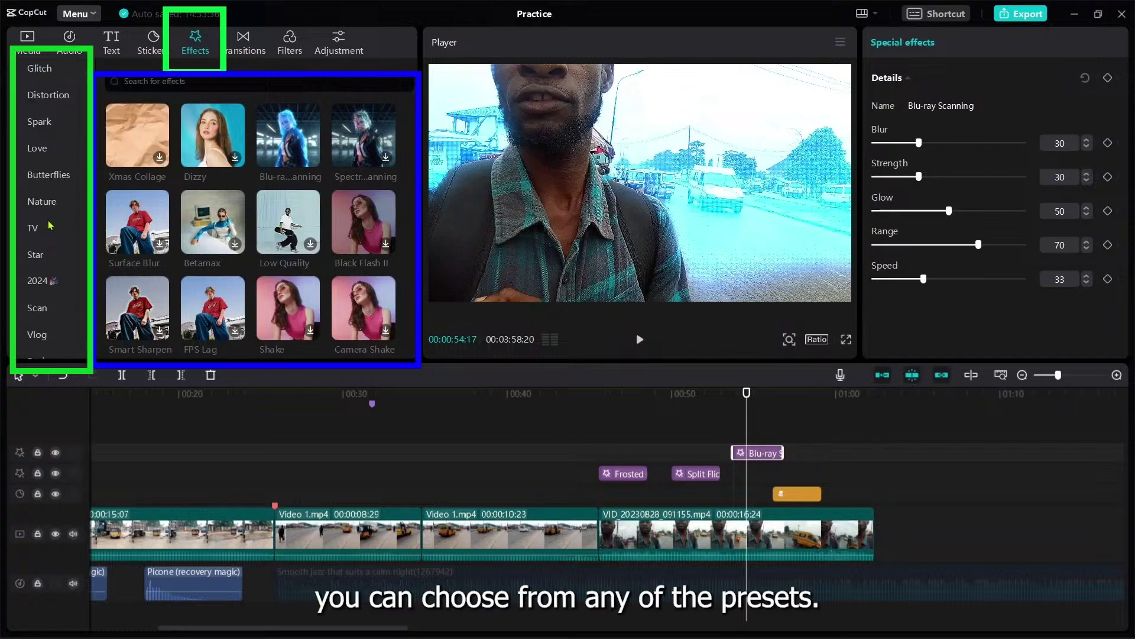
{"action": "left_click", "coordinate": [35, 228]}
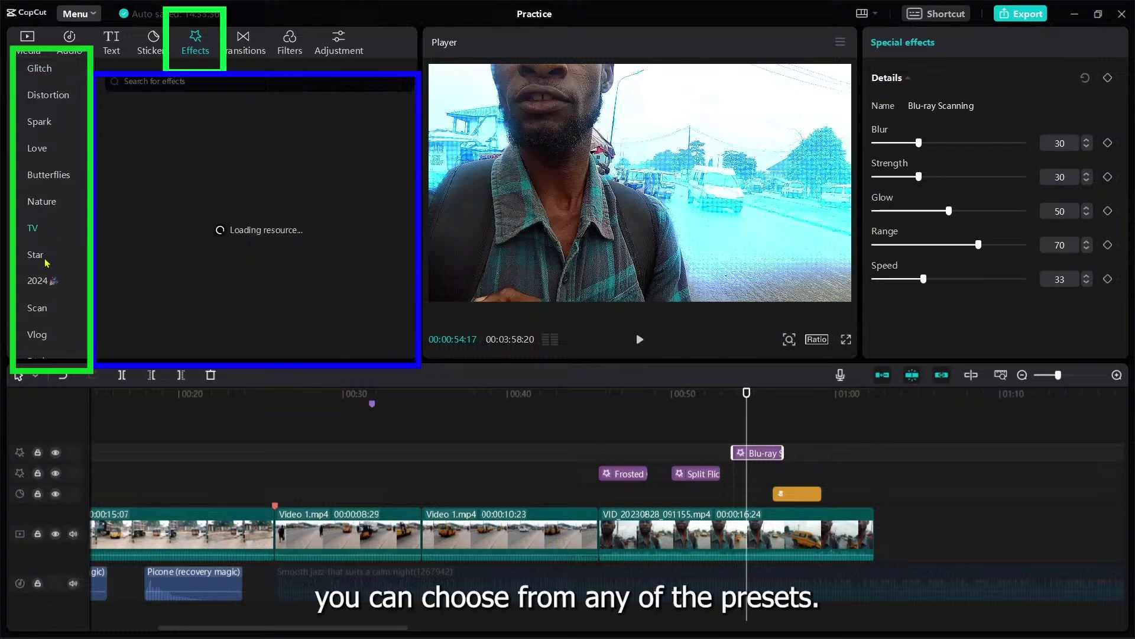
{"action": "scroll", "coordinate": [28, 81], "scroll_direction": "up", "scroll_amount": 3}
{"action": "left_click", "coordinate": [23, 82]}
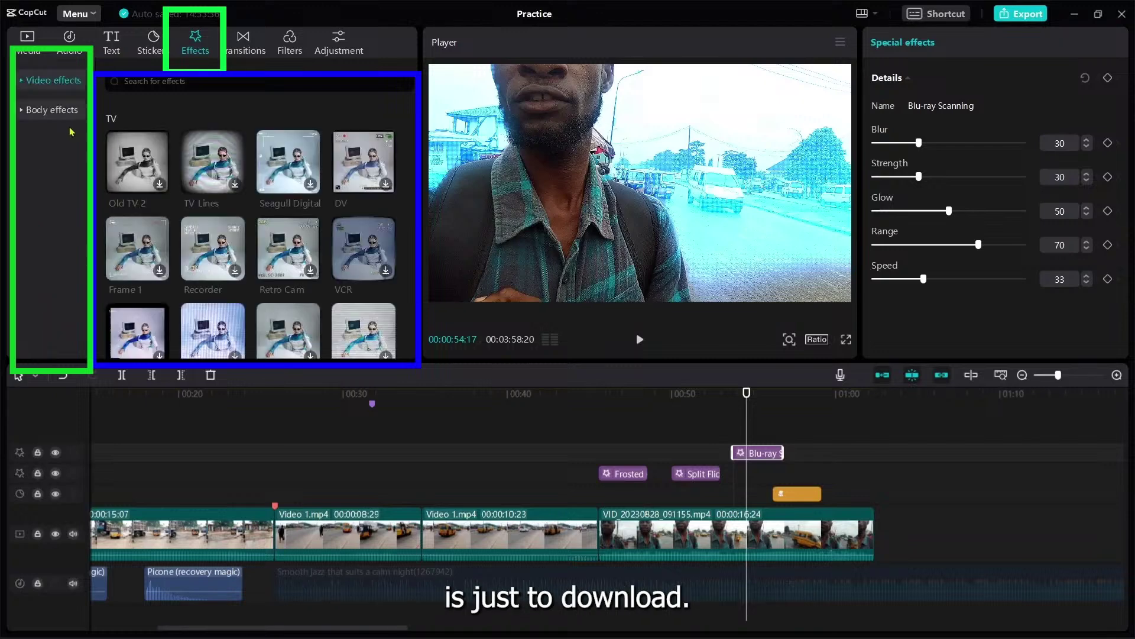
{"action": "left_click", "coordinate": [22, 113]}
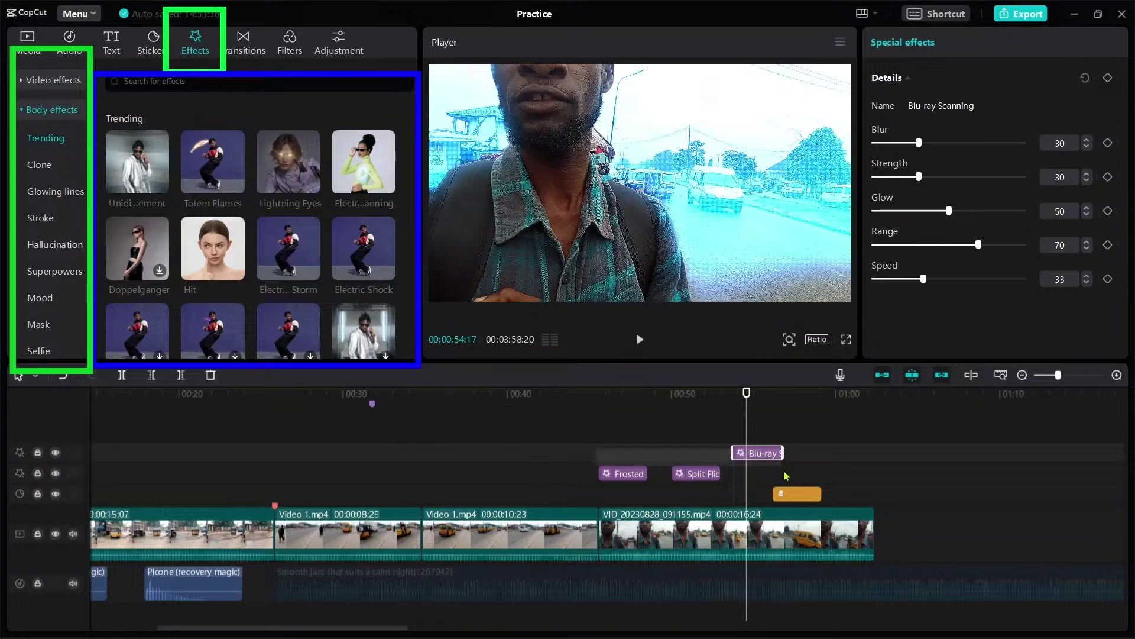
Step: Delete the three video effects, add the Unidirectional Movement body effect at about 00:00:51, and play it back
{"action": "key", "text": "Delete"}
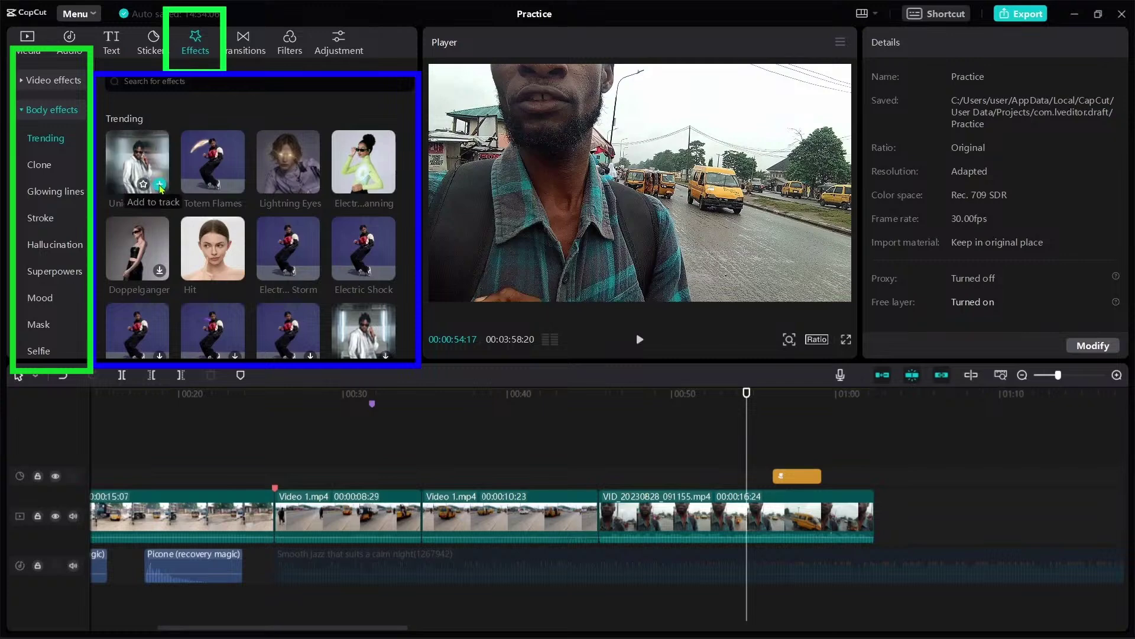
{"action": "left_click_drag", "start_coordinate": [160, 188], "coordinate": [678, 446]}
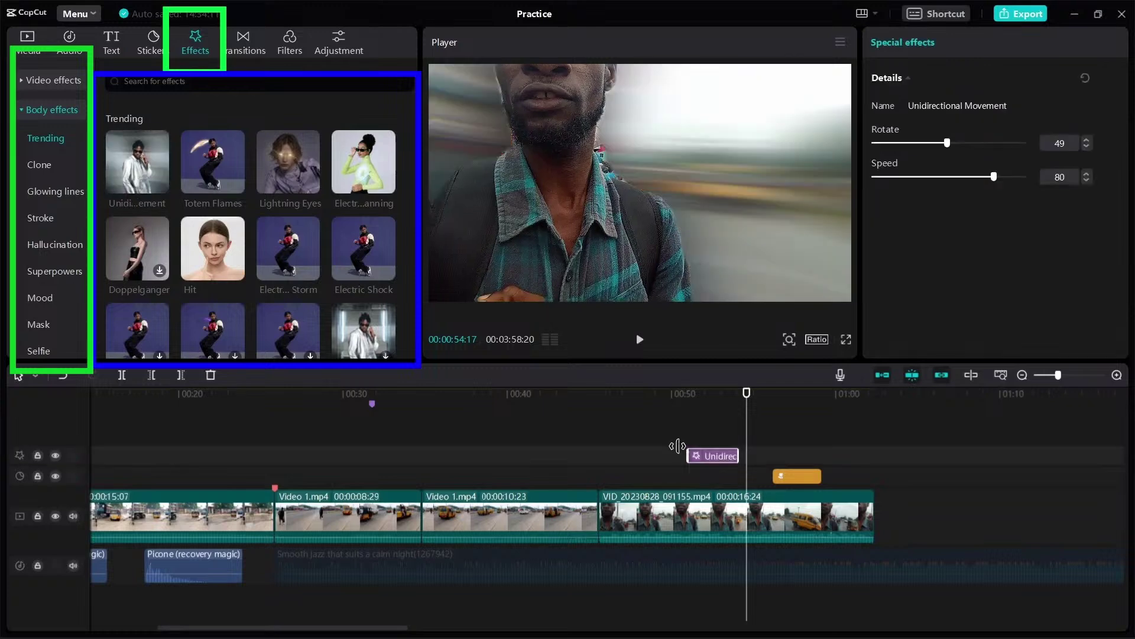
{"action": "left_click", "coordinate": [688, 449]}
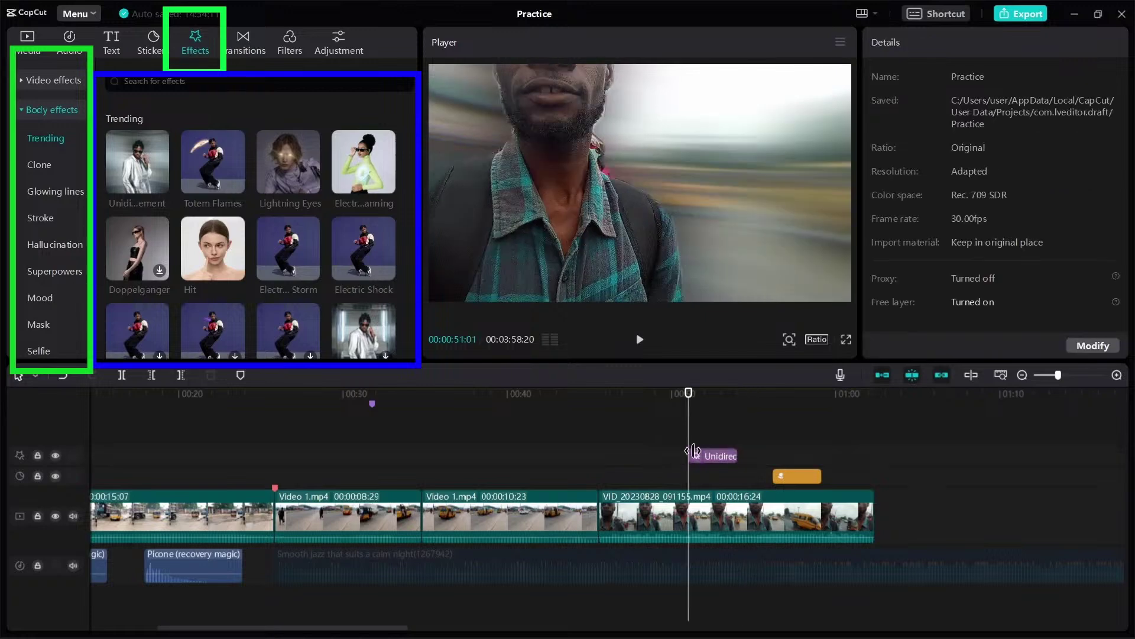
{"action": "left_click", "coordinate": [686, 451]}
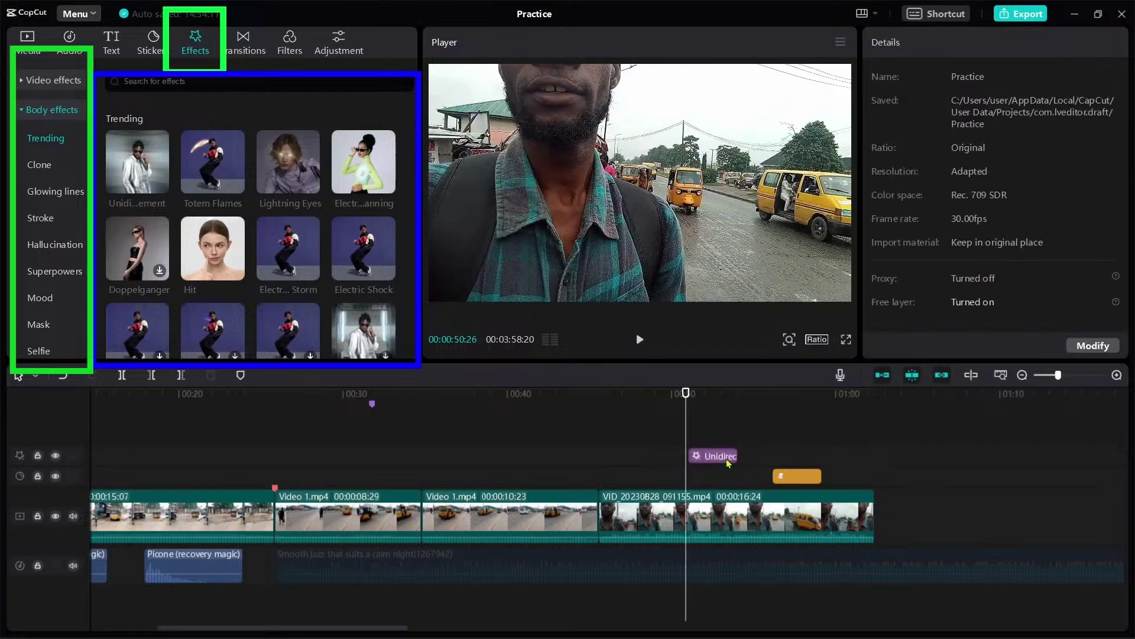
{"action": "key", "text": "space"}
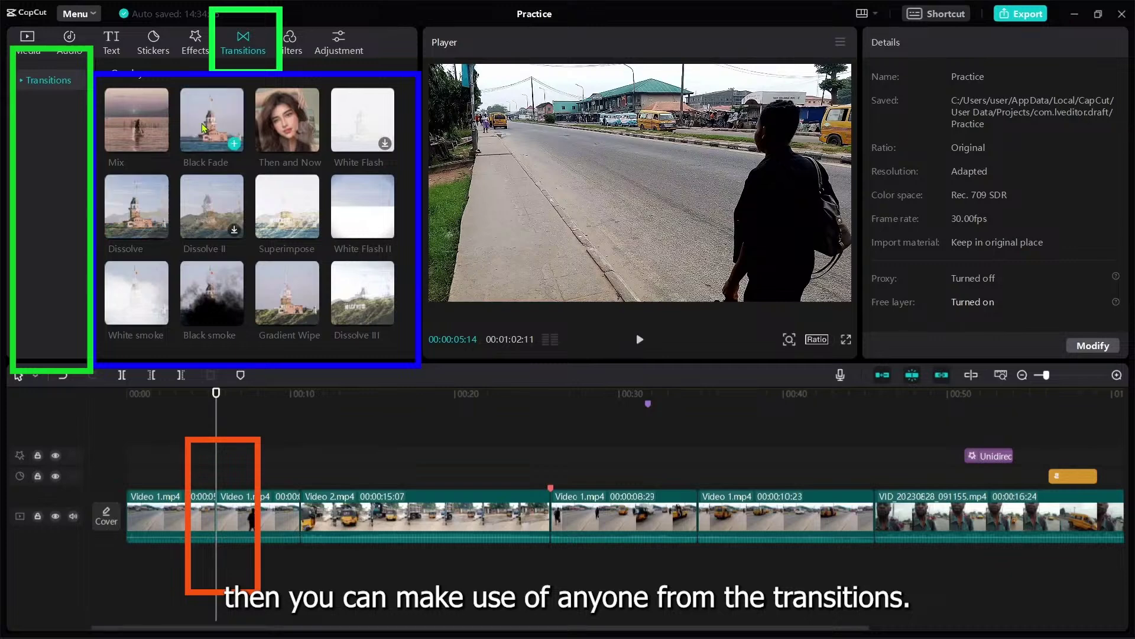
Step: Add a Black Fade transition at the 00:00:05:14 cut and a Black smoke transition at the 00:00:10:18 cut
{"action": "left_click", "coordinate": [234, 144]}
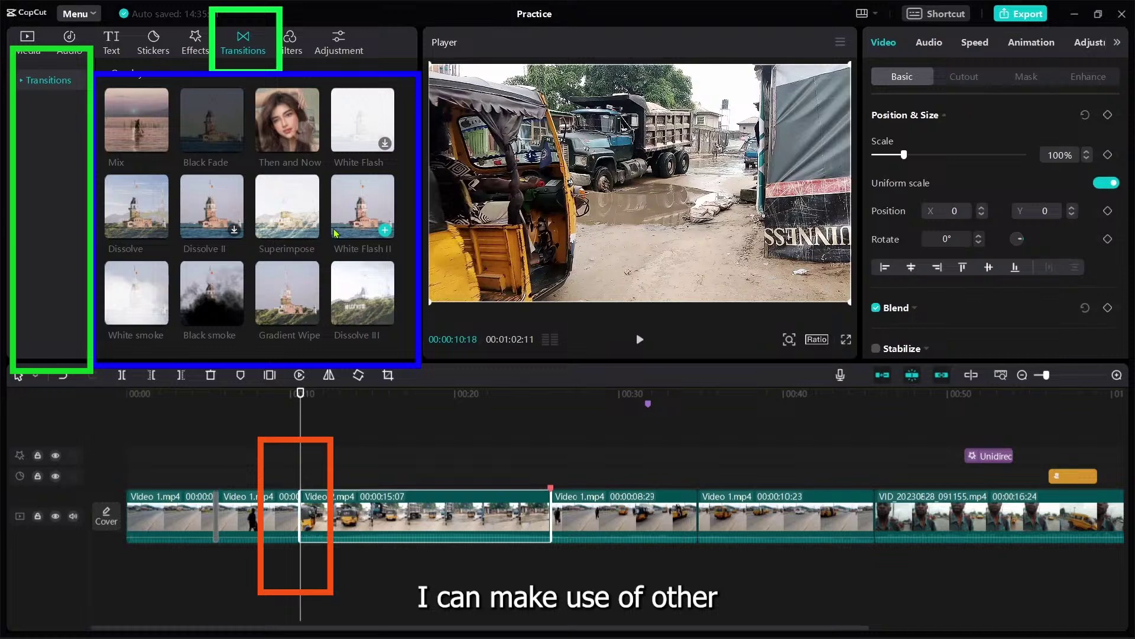
{"action": "scroll", "coordinate": [221, 276], "scroll_direction": "down", "scroll_amount": 1}
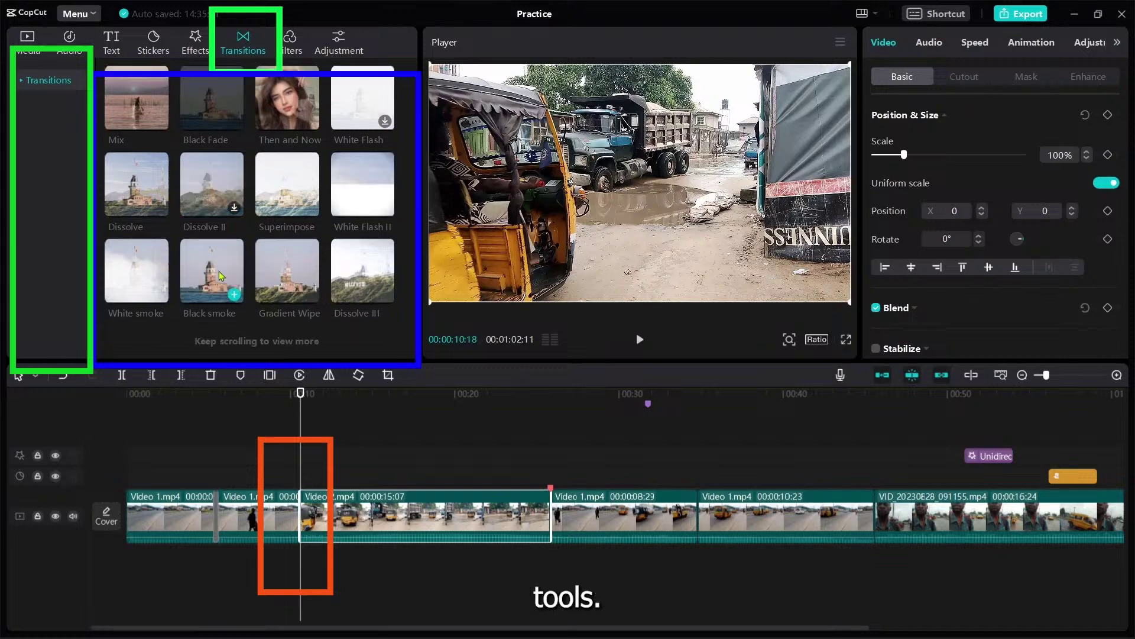
{"action": "scroll", "coordinate": [221, 275], "scroll_direction": "up", "scroll_amount": 1}
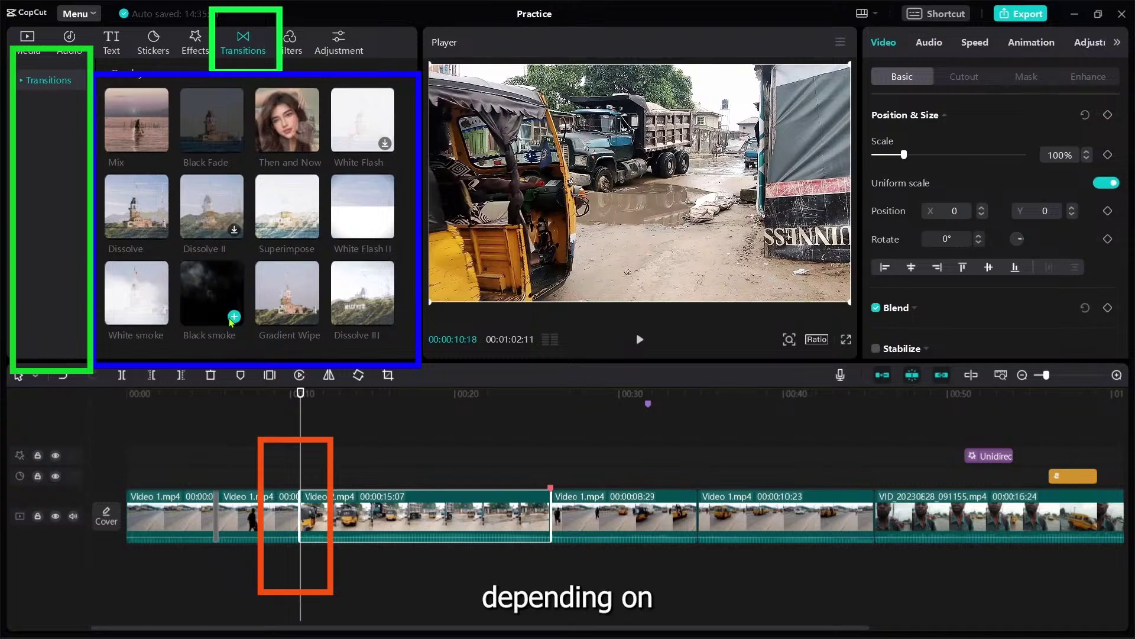
{"action": "left_click", "coordinate": [234, 316]}
Step: Expand the transition categories and examine the Blur transitions
{"action": "scroll", "coordinate": [347, 298], "scroll_direction": "down", "scroll_amount": 1}
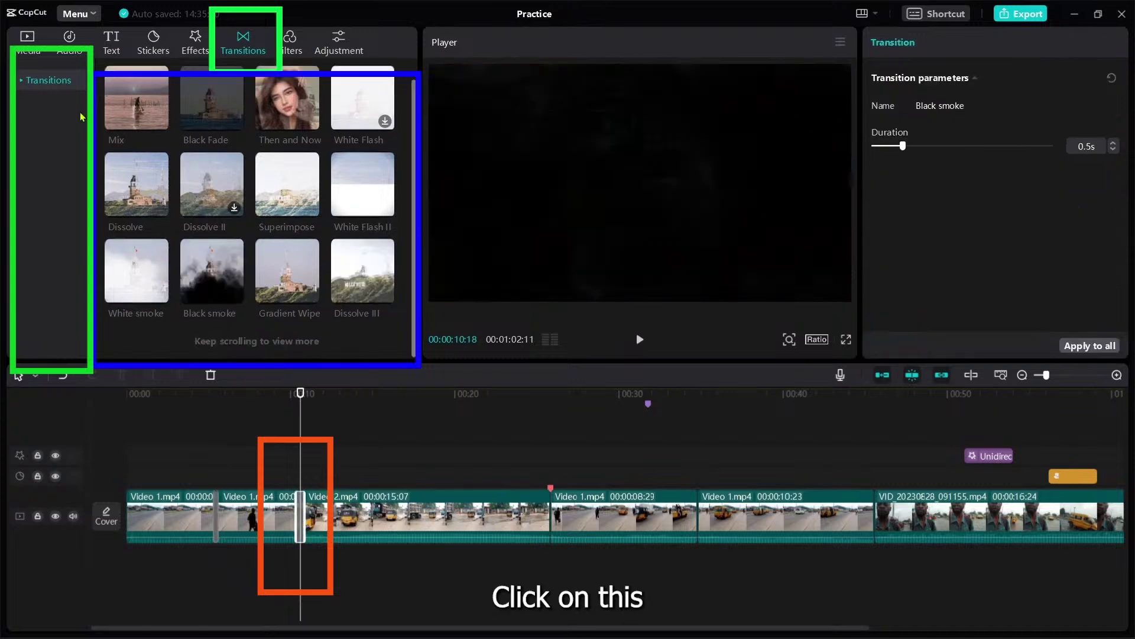
{"action": "left_click", "coordinate": [22, 81]}
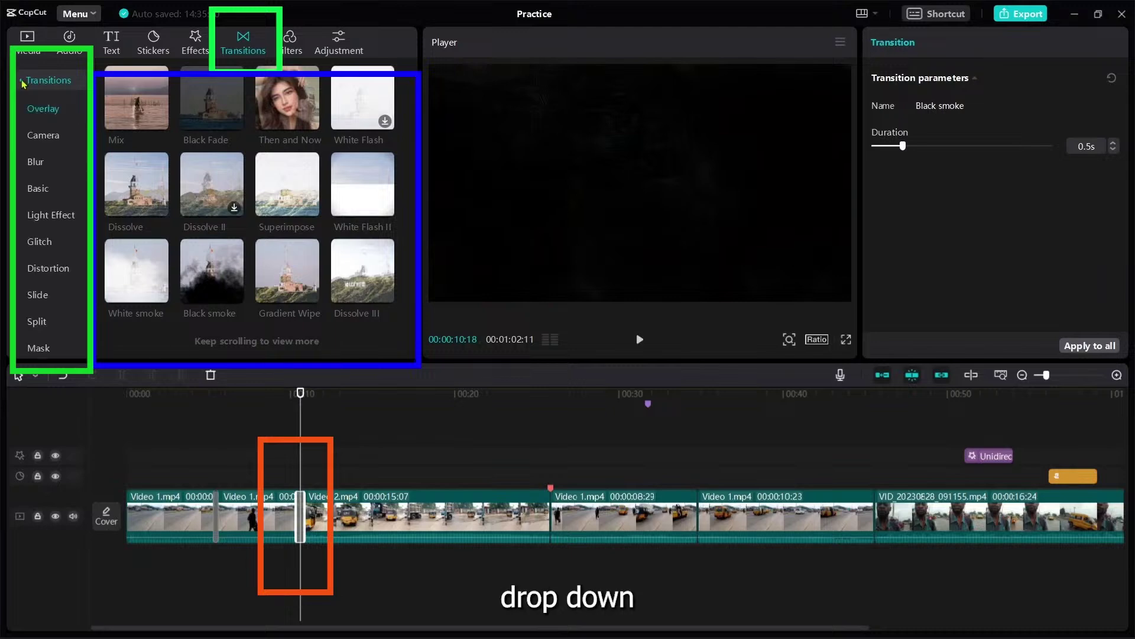
{"action": "left_click", "coordinate": [35, 162]}
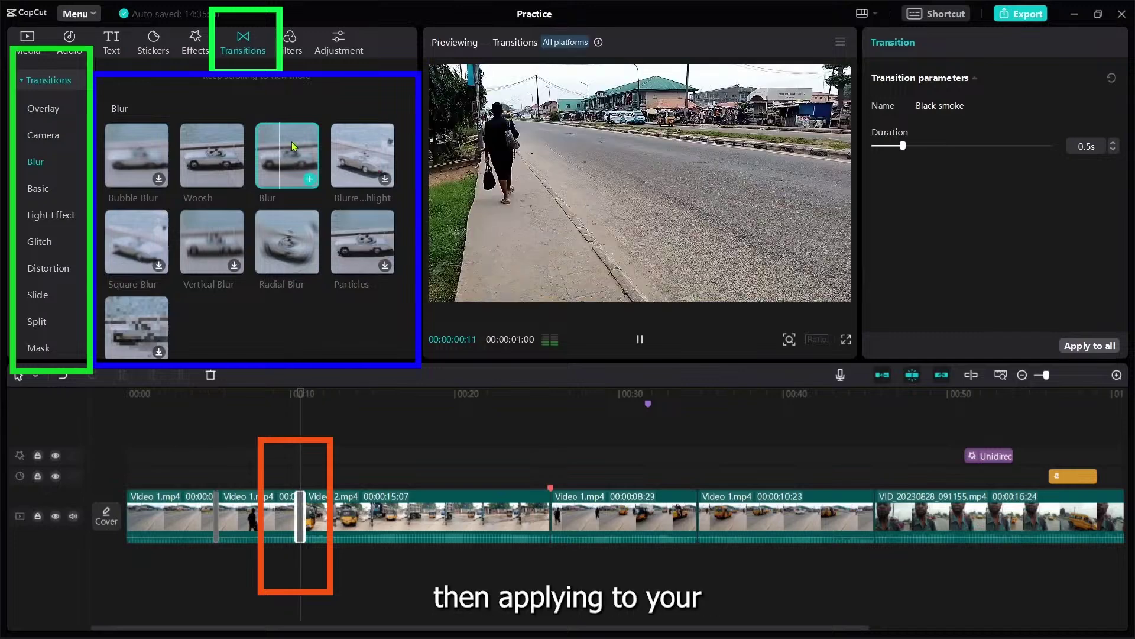
Step: Add the Blur transition at the cut between Video 2.mp4 and the Video 1.mp4 clip that follows it
{"action": "left_click_drag", "start_coordinate": [293, 146], "coordinate": [550, 514]}
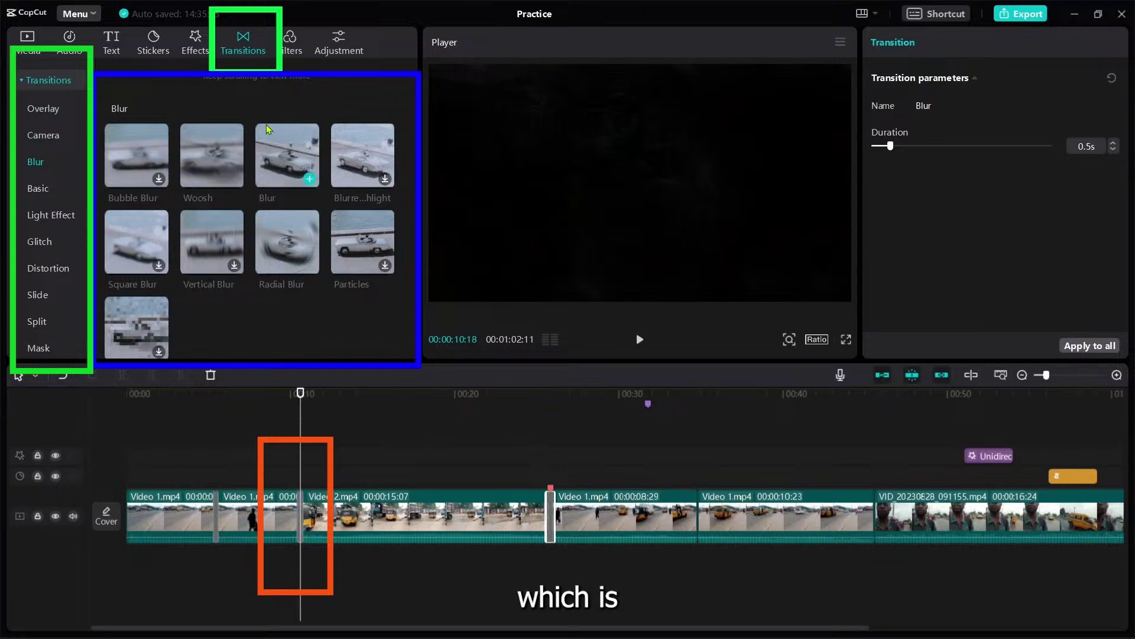
Step: Add the Badbunny filter from the Life filters at about 00:00:02:14 and play that part of the video
{"action": "left_click", "coordinate": [291, 42]}
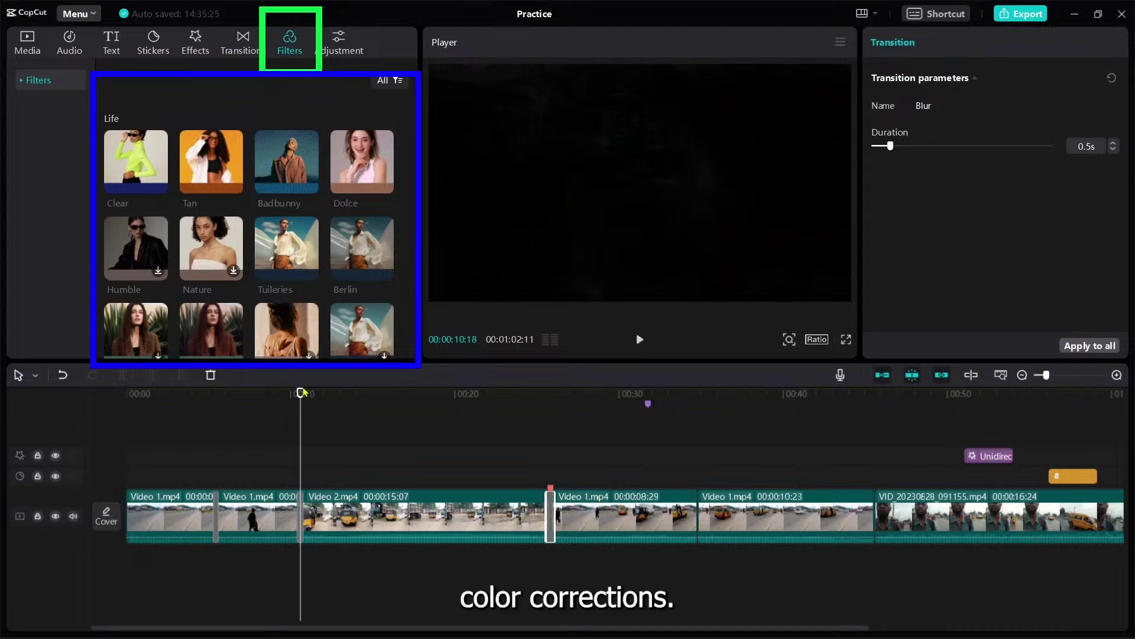
{"action": "left_click_drag", "start_coordinate": [302, 392], "coordinate": [122, 408]}
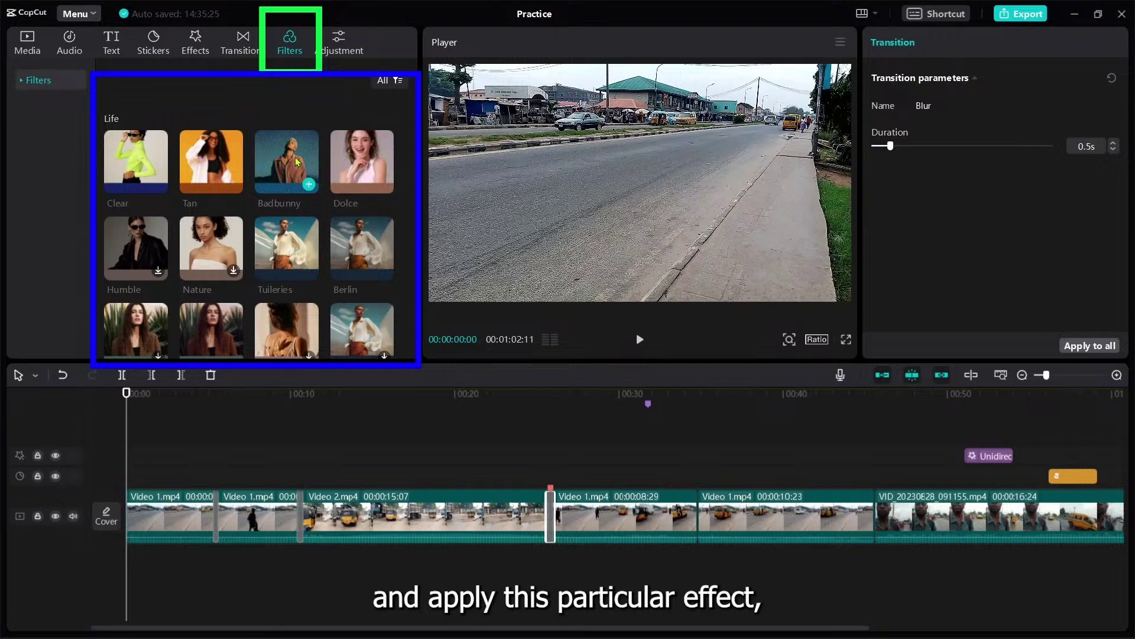
{"action": "left_click_drag", "start_coordinate": [296, 161], "coordinate": [194, 473]}
{"action": "left_click", "coordinate": [165, 442]}
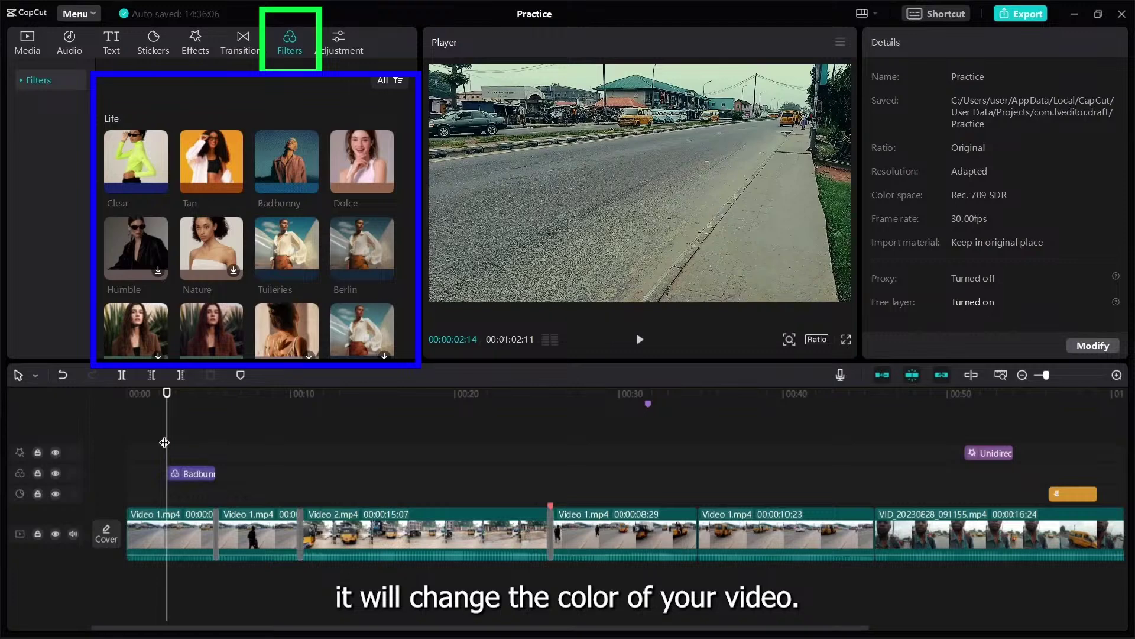
{"action": "left_click", "coordinate": [161, 443]}
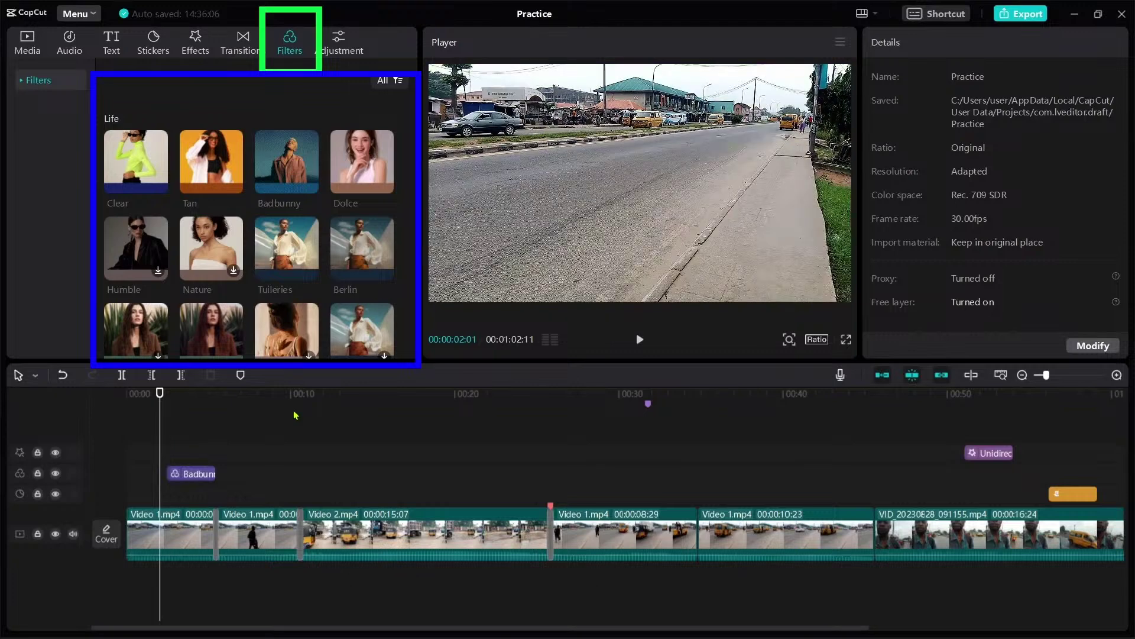
{"action": "key", "text": "space"}
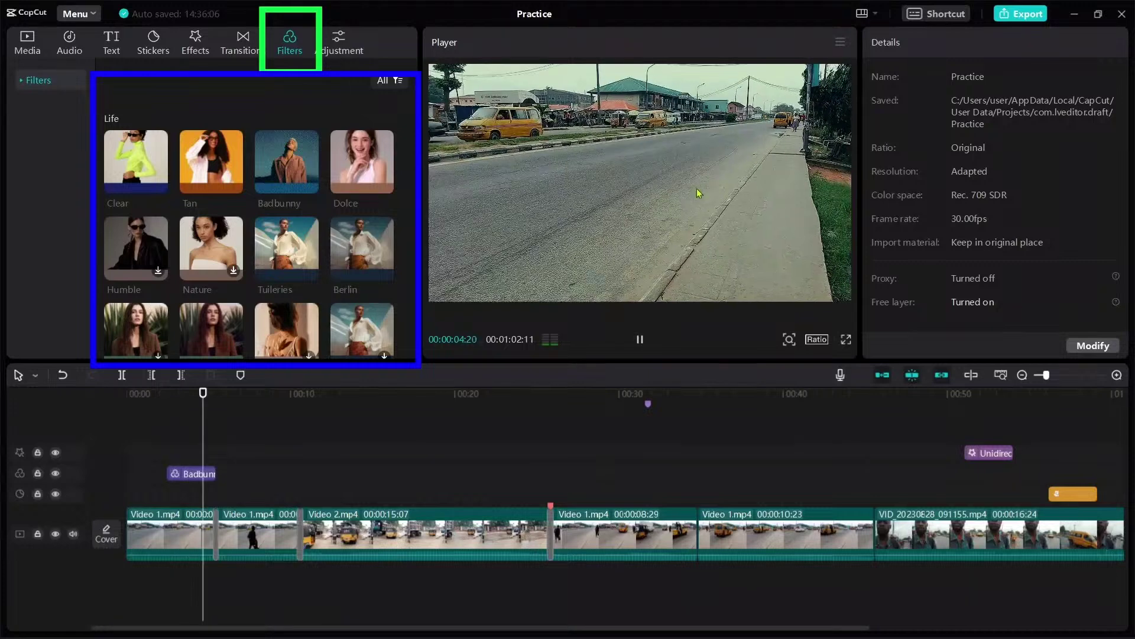
{"action": "key", "text": "space"}
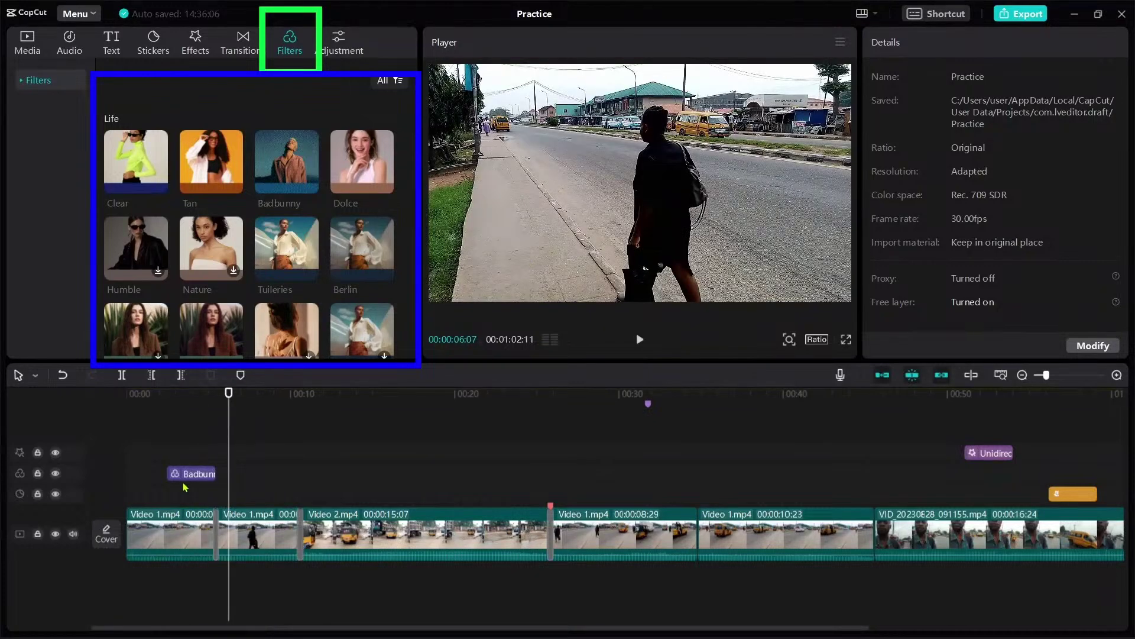
Step: Try reducing the Badbunny filter's strength to 39, and undo the change
{"action": "left_click", "coordinate": [195, 473]}
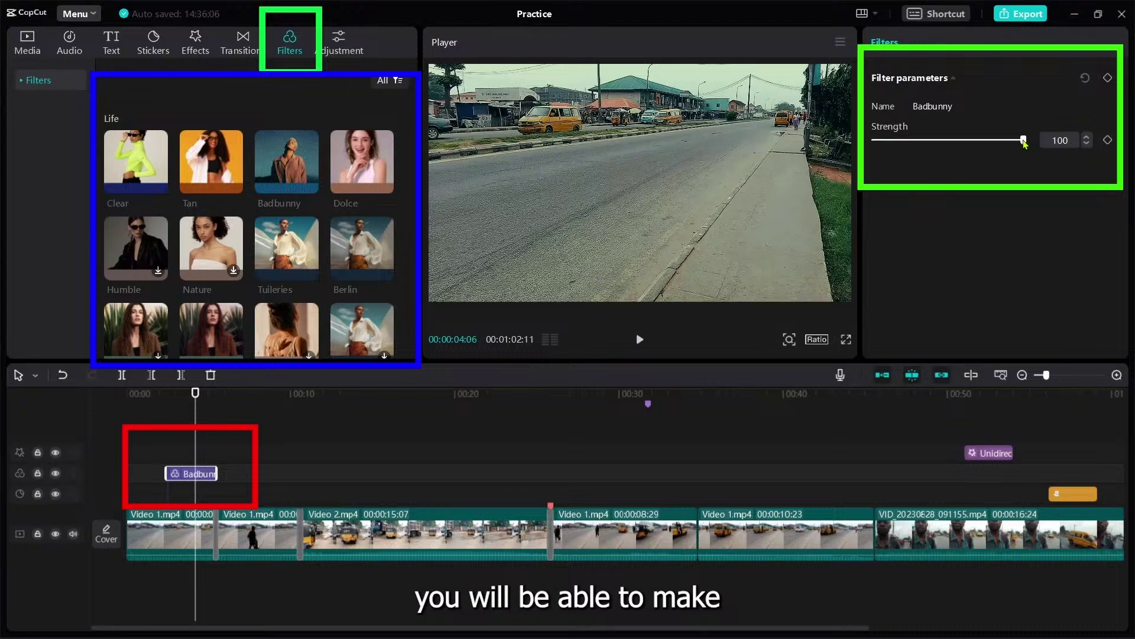
{"action": "left_click_drag", "start_coordinate": [1023, 140], "coordinate": [938, 140]}
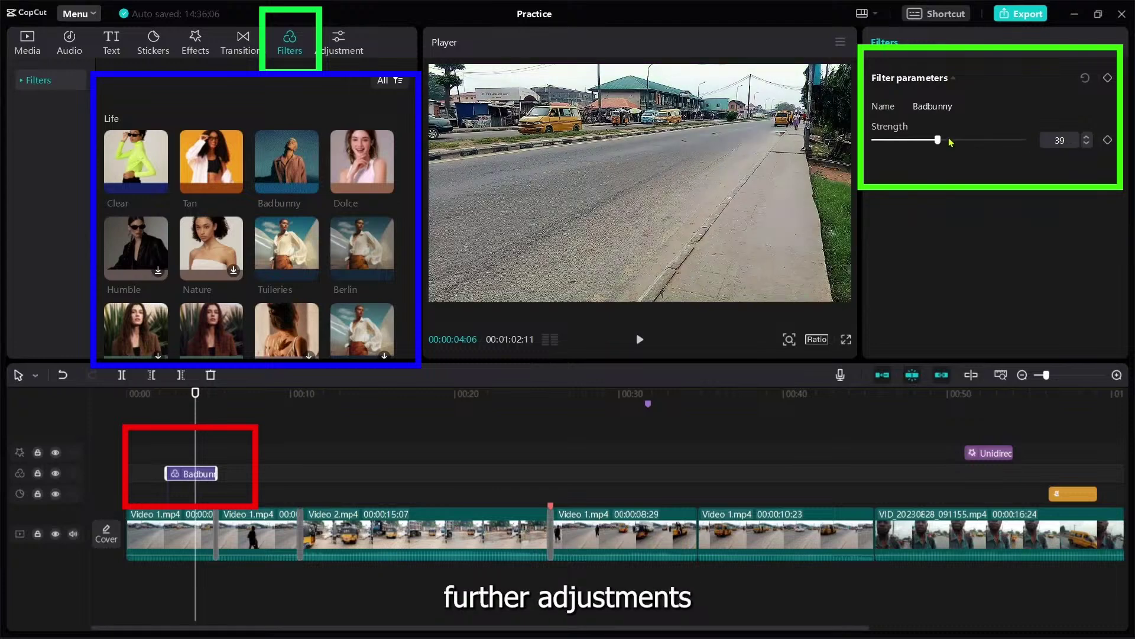
{"action": "key", "text": "ctrl+z"}
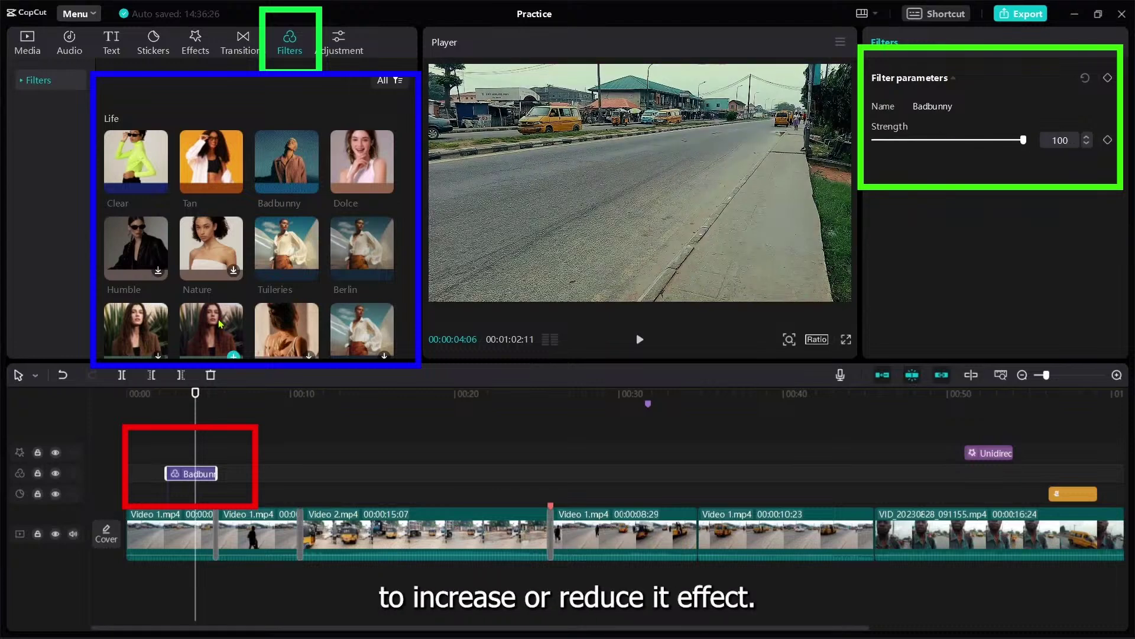
Step: Preview the Reindeer filter among the Life filters and the Green Lake filter among the Scenery filters
{"action": "scroll", "coordinate": [220, 324], "scroll_direction": "down", "scroll_amount": 3}
{"action": "left_click", "coordinate": [215, 290]}
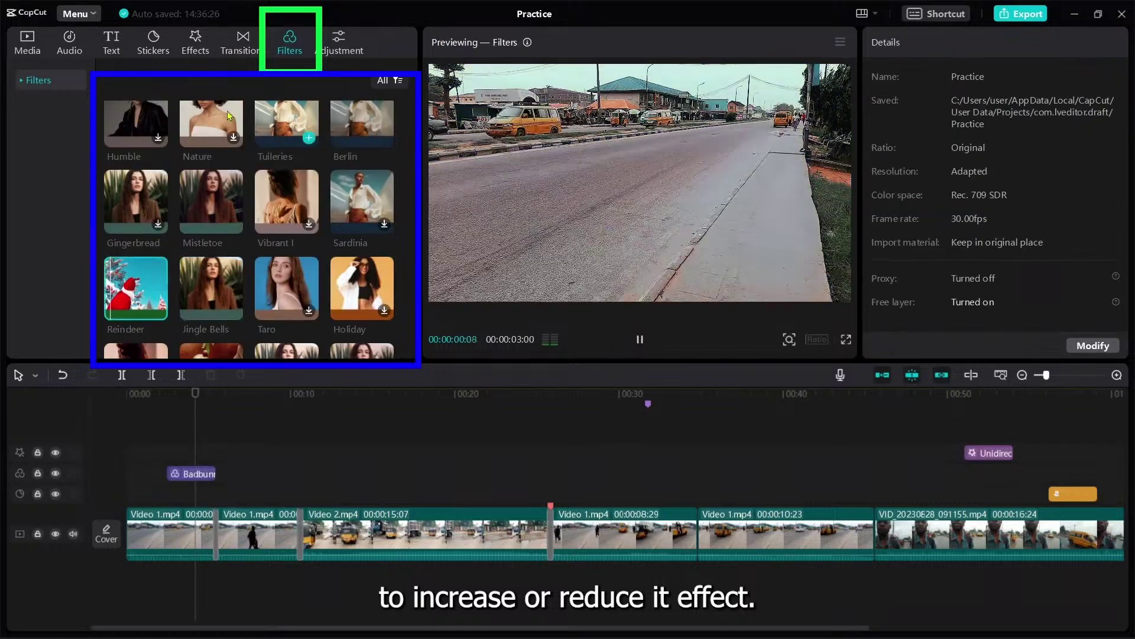
{"action": "mouse_move", "coordinate": [28, 116]}
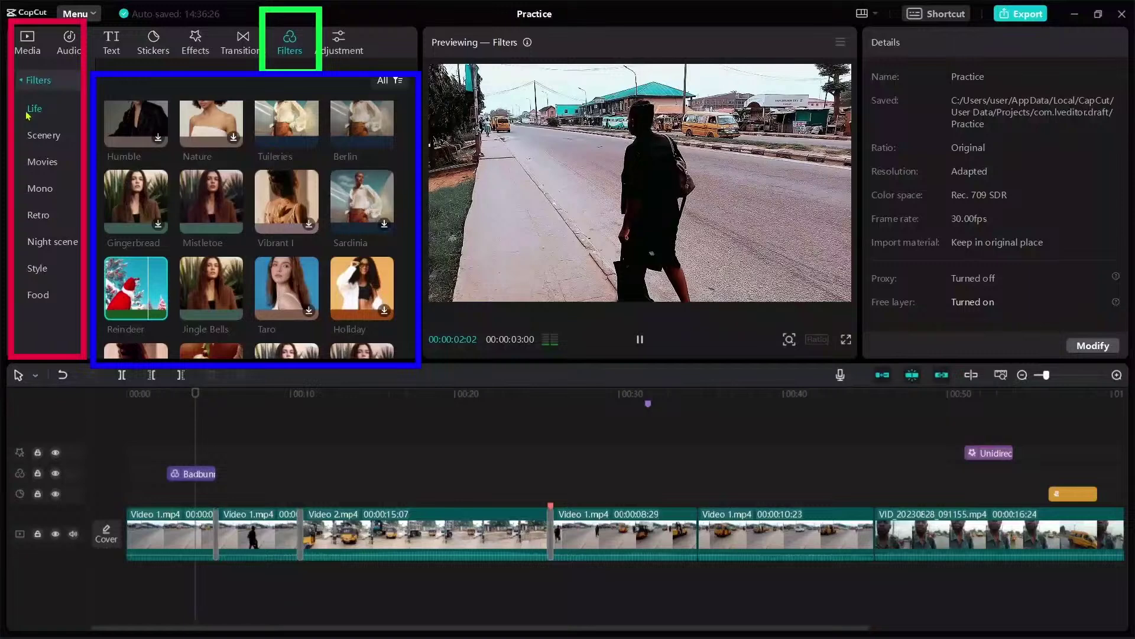
{"action": "left_click", "coordinate": [45, 137]}
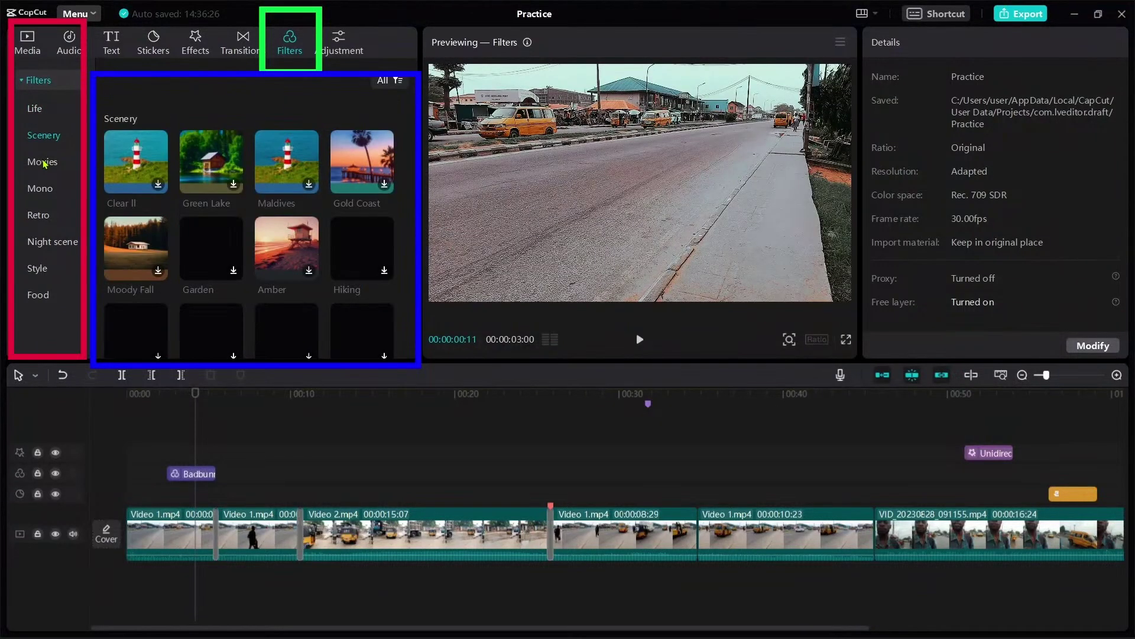
{"action": "left_click", "coordinate": [221, 163]}
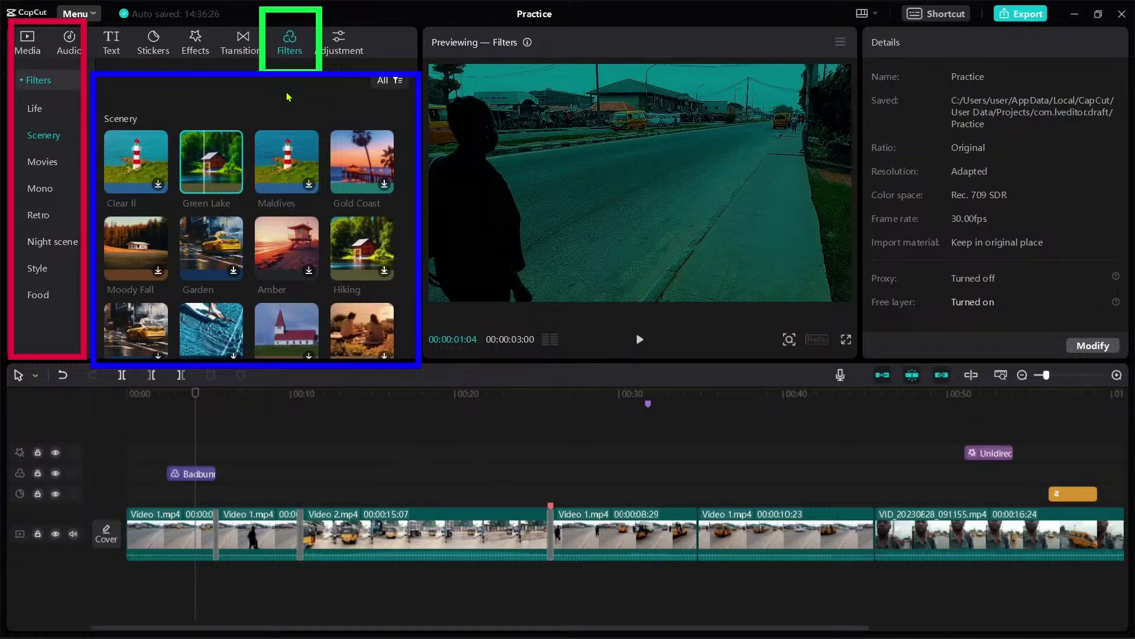
Step: Add a custom adjustment at 00:00:06:15 and look through its Basic parameters, with the playhead at 00:00:07:17
{"action": "left_click", "coordinate": [339, 43]}
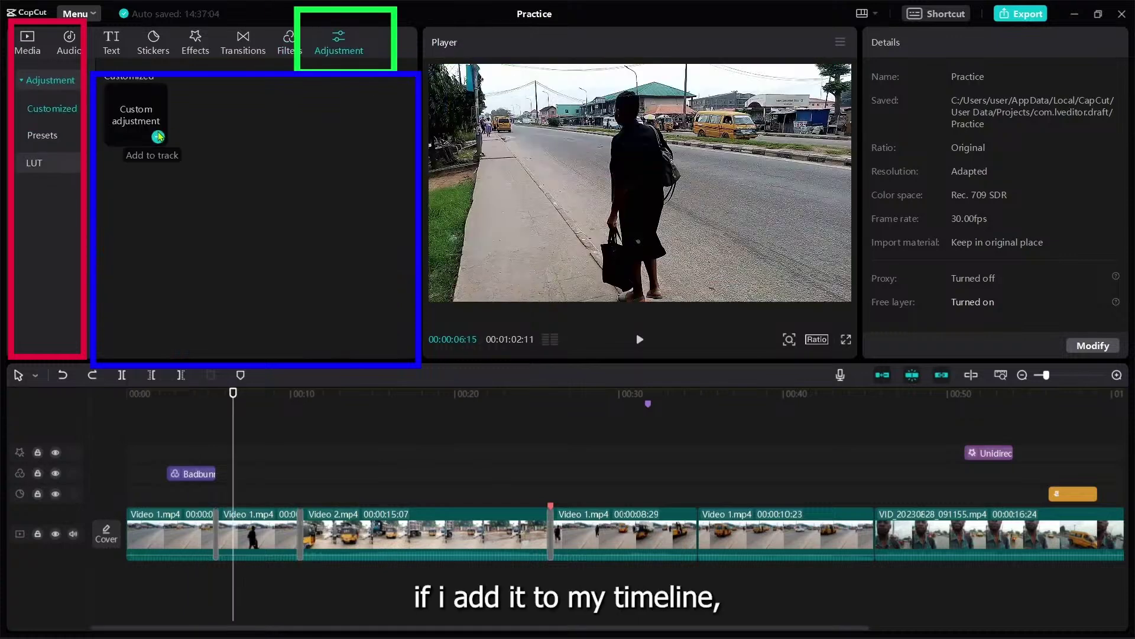
{"action": "left_click", "coordinate": [157, 135]}
{"action": "scroll", "coordinate": [997, 226], "scroll_direction": "down", "scroll_amount": 4}
{"action": "scroll", "coordinate": [997, 227], "scroll_direction": "down", "scroll_amount": 5}
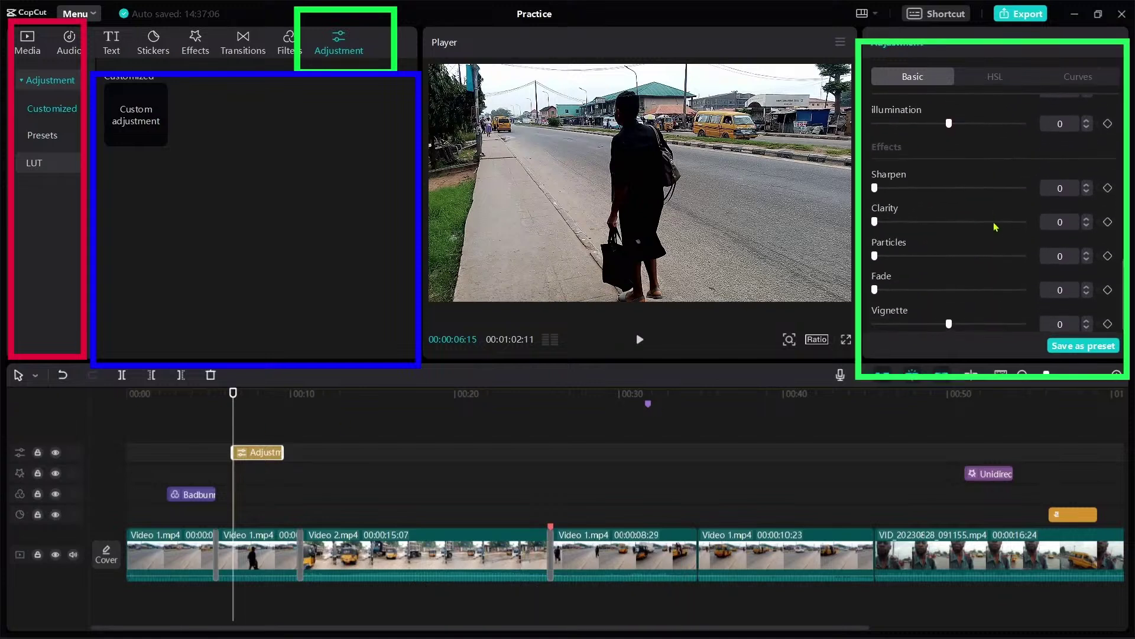
{"action": "scroll", "coordinate": [997, 227], "scroll_direction": "up", "scroll_amount": 9}
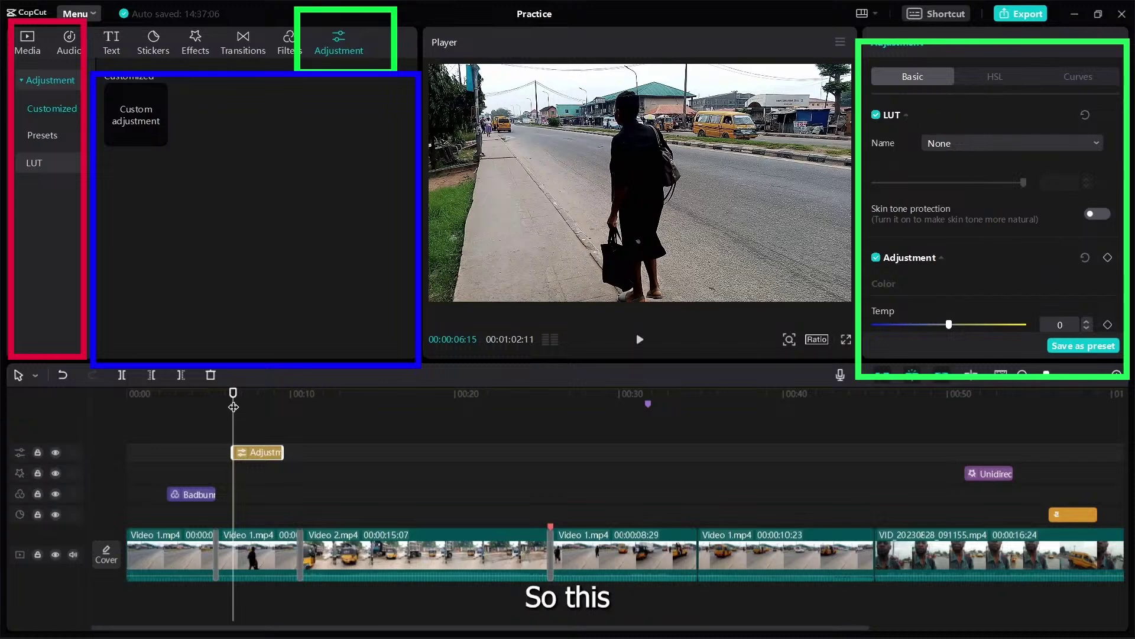
{"action": "left_click_drag", "start_coordinate": [233, 394], "coordinate": [251, 395]}
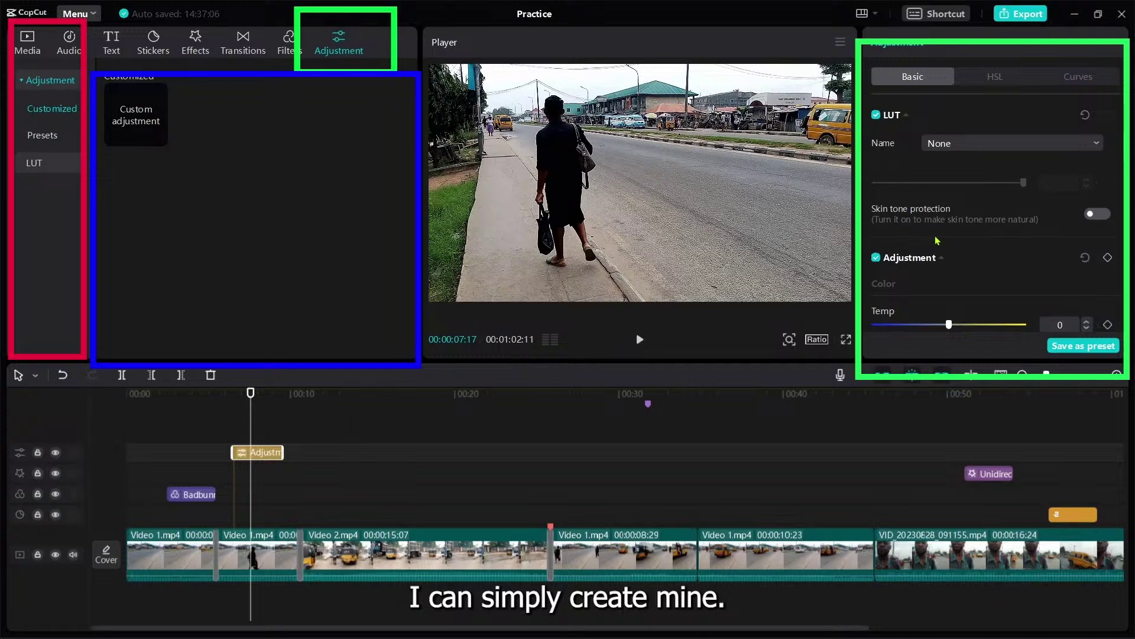
Step: Examine the LUTs offered for the adjustment, keeping None selected
{"action": "left_click", "coordinate": [1008, 146]}
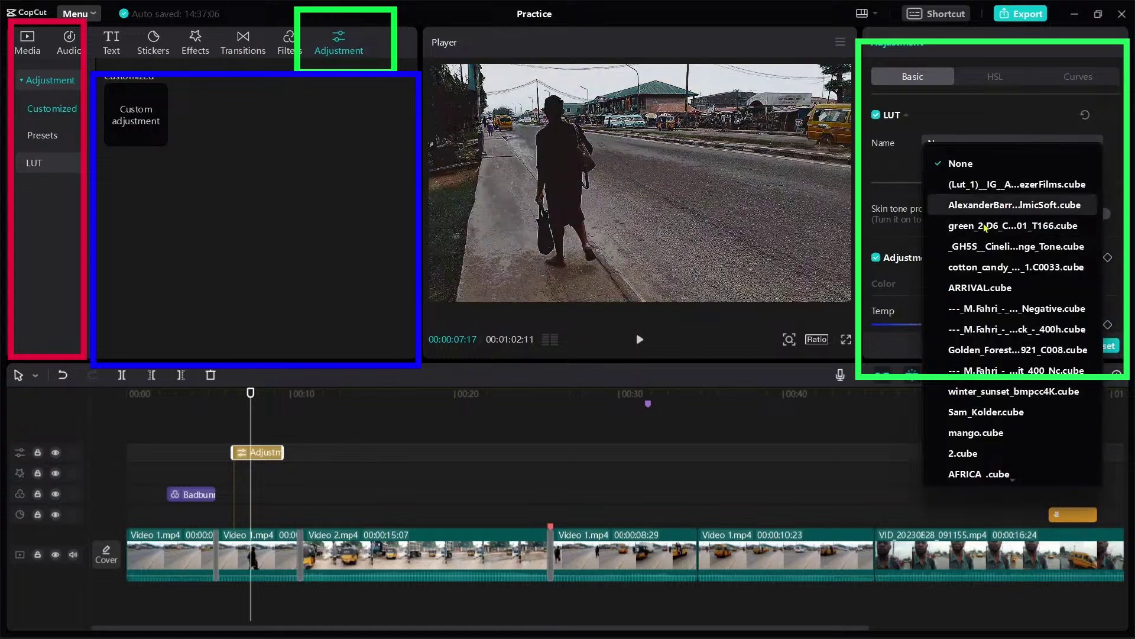
{"action": "left_click", "coordinate": [960, 164]}
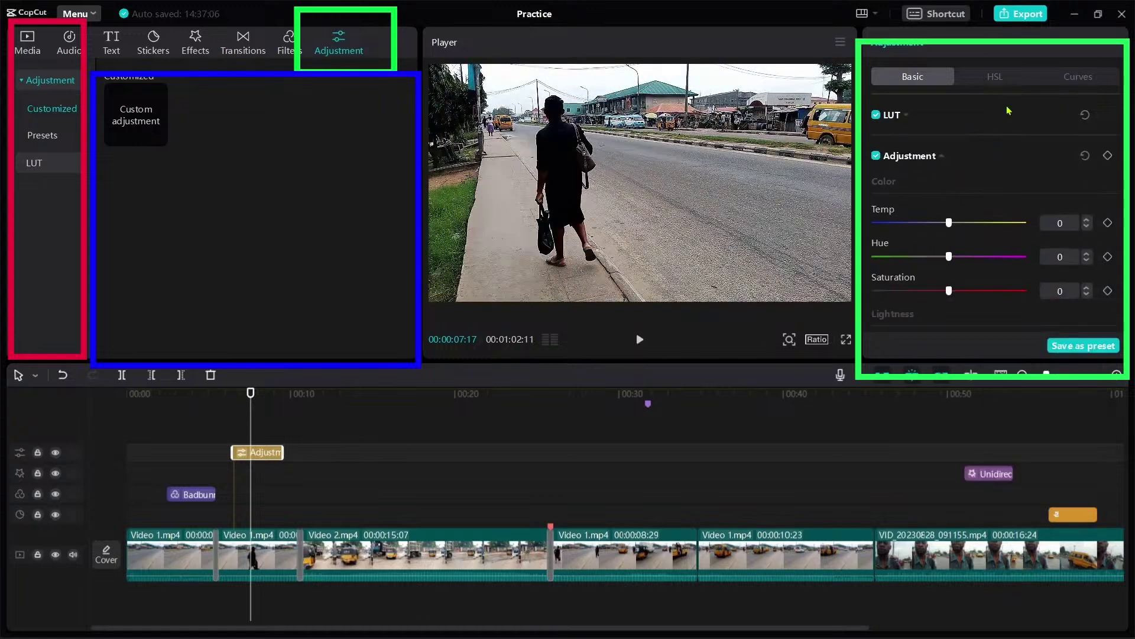
{"action": "left_click", "coordinate": [907, 114]}
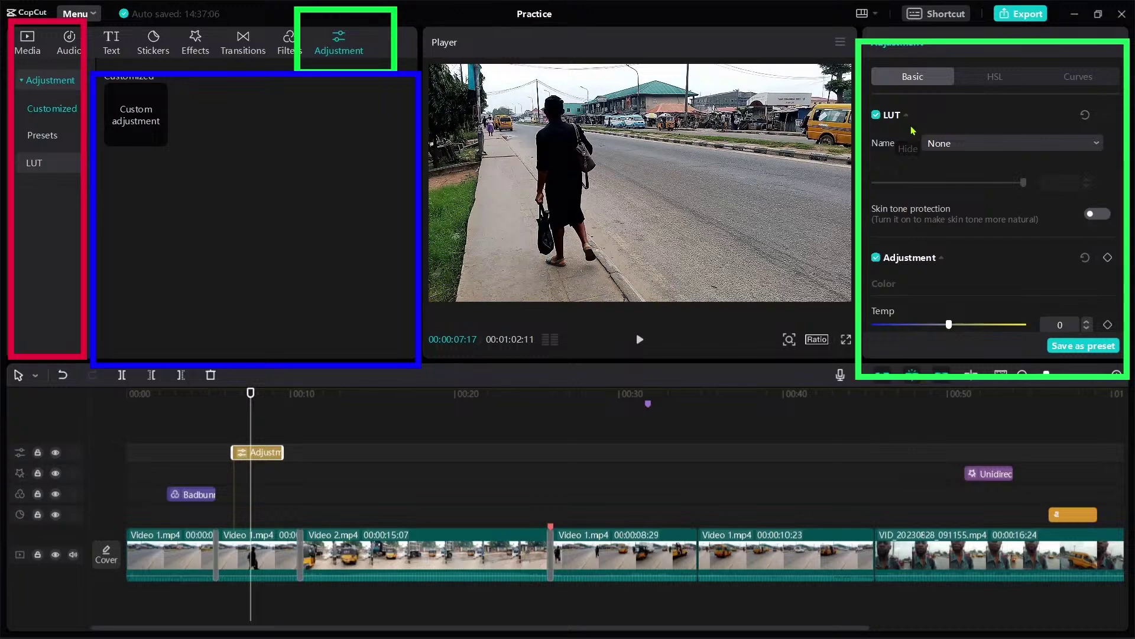
{"action": "left_click", "coordinate": [940, 143]}
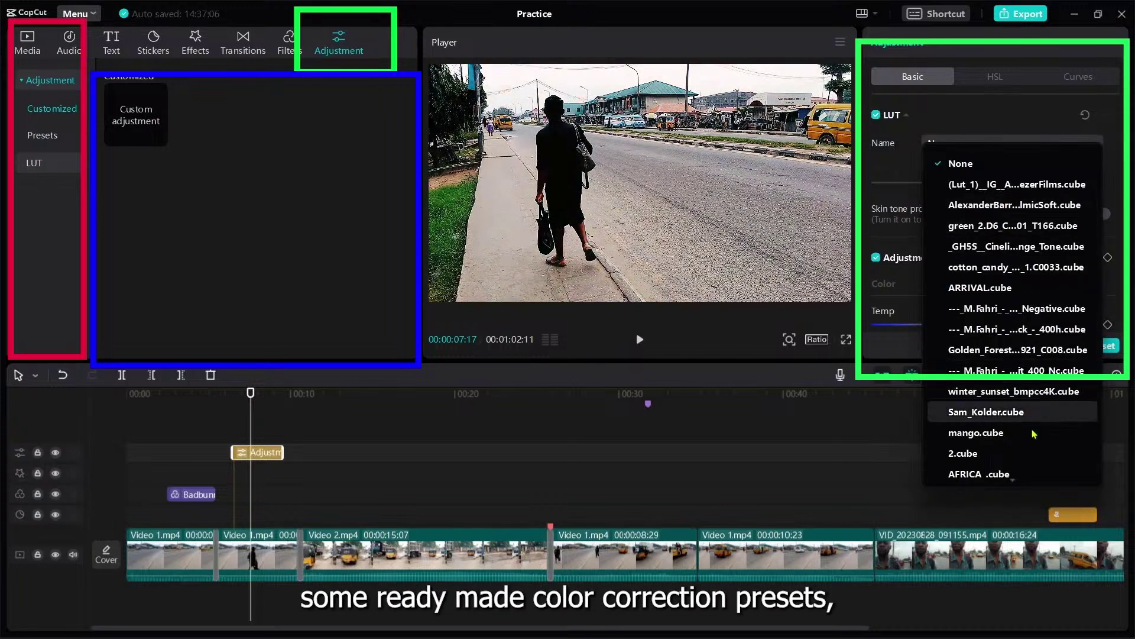
{"action": "scroll", "coordinate": [999, 402], "scroll_direction": "down", "scroll_amount": 8}
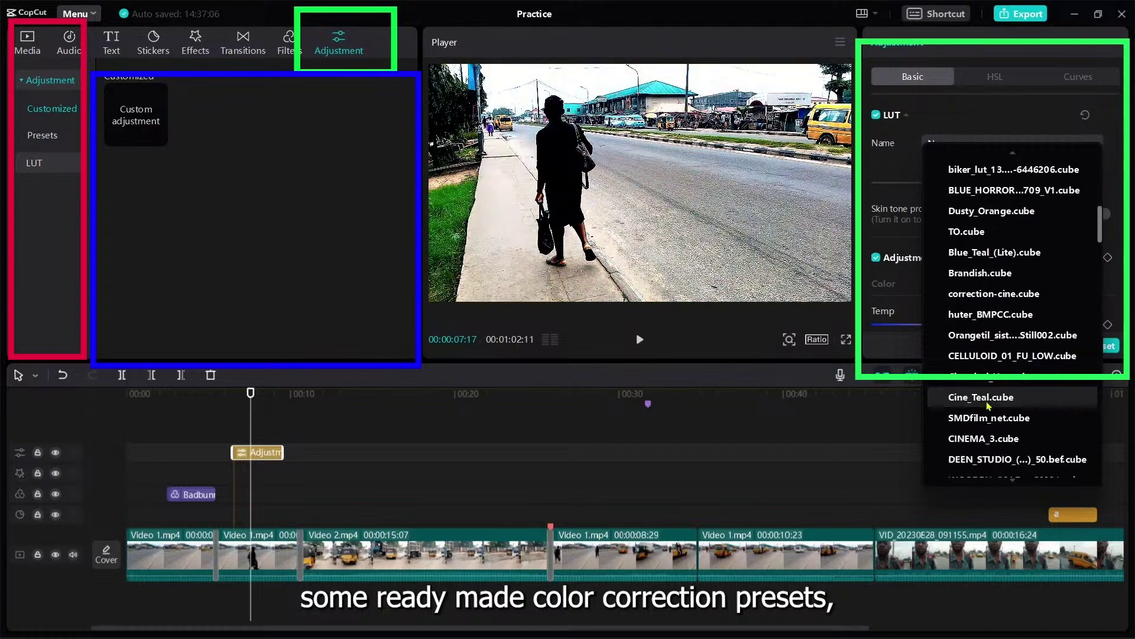
{"action": "scroll", "coordinate": [1005, 355], "scroll_direction": "up", "scroll_amount": 8}
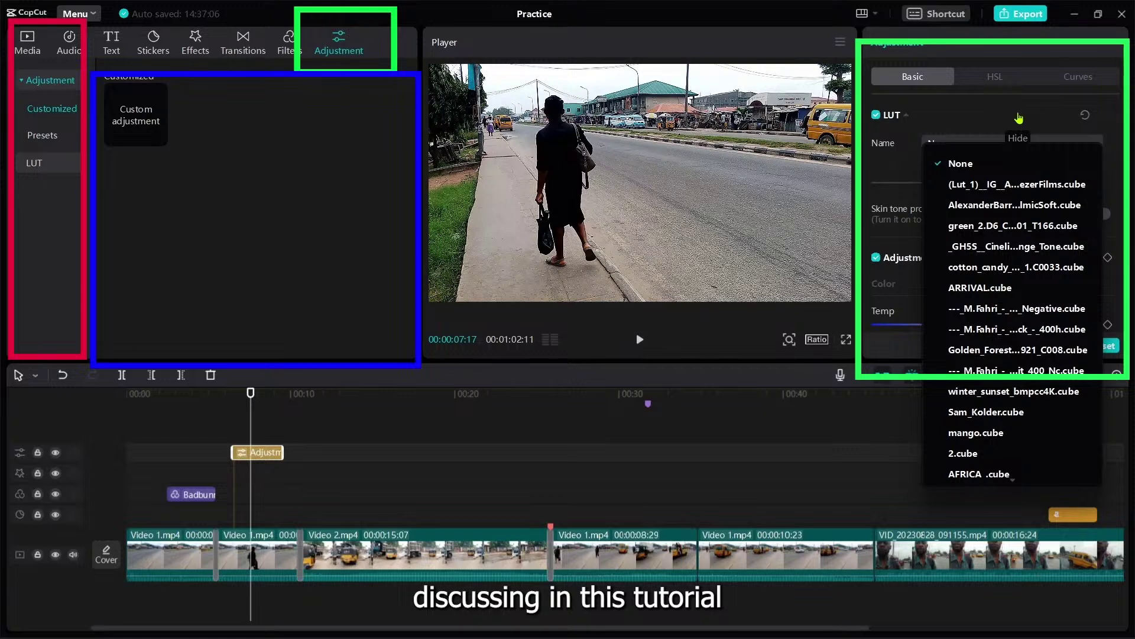
Step: Collapse the LUT settings and set the adjustment's Temp to 7, Hue to 28 and Saturation to -29
{"action": "left_click", "coordinate": [1018, 117]}
{"action": "left_click_drag", "start_coordinate": [949, 222], "coordinate": [991, 257]}
{"action": "left_click_drag", "start_coordinate": [949, 291], "coordinate": [906, 290]}
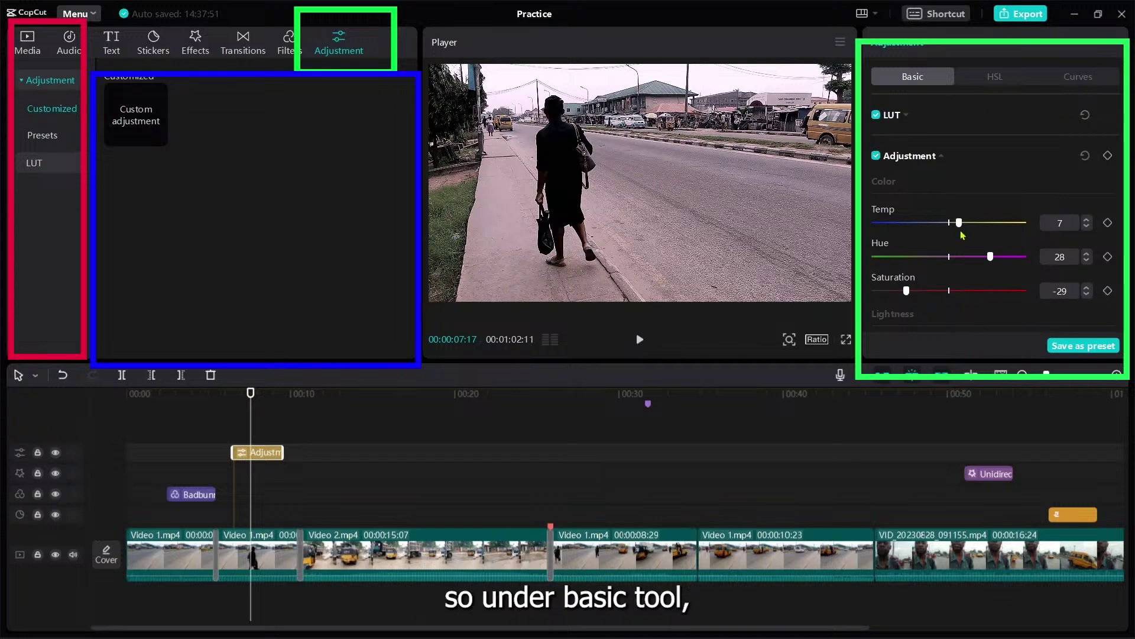
Step: Examine the adjustment's remaining Basic settings, its HSL colour controls and its Curves down to Blue (B)
{"action": "scroll", "coordinate": [898, 188], "scroll_direction": "down", "scroll_amount": 5}
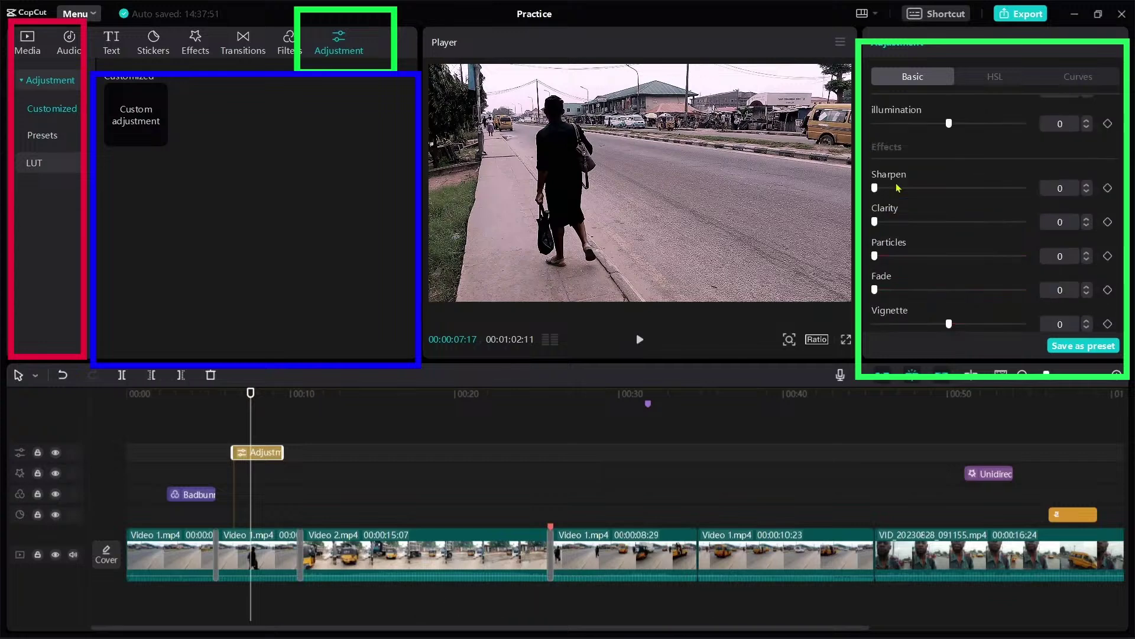
{"action": "left_click", "coordinate": [995, 76]}
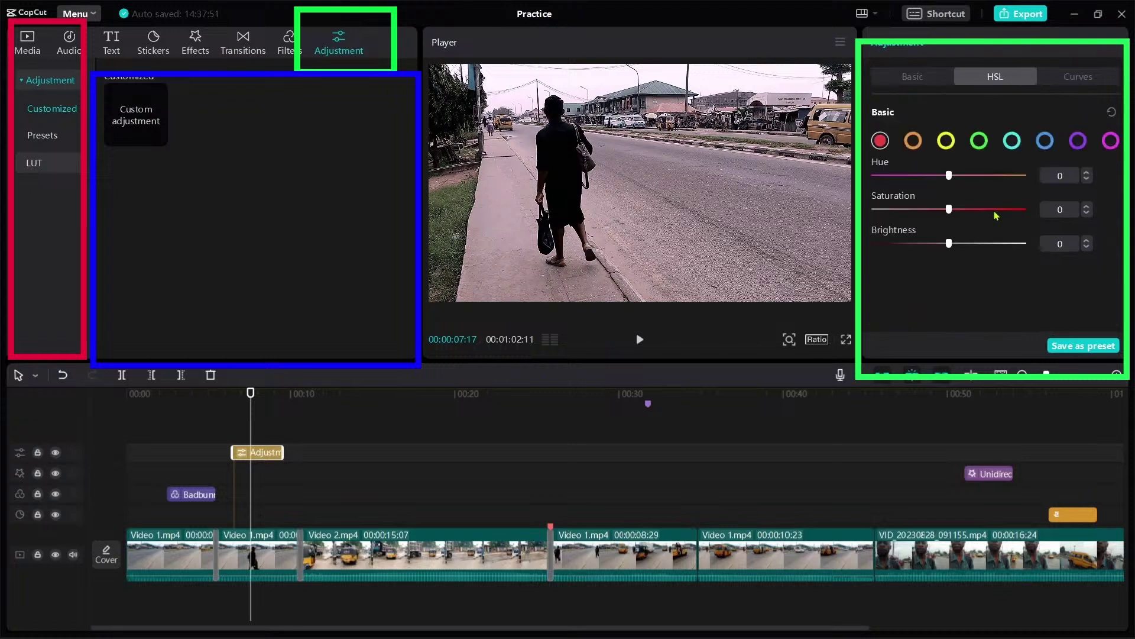
{"action": "left_click", "coordinate": [1078, 77]}
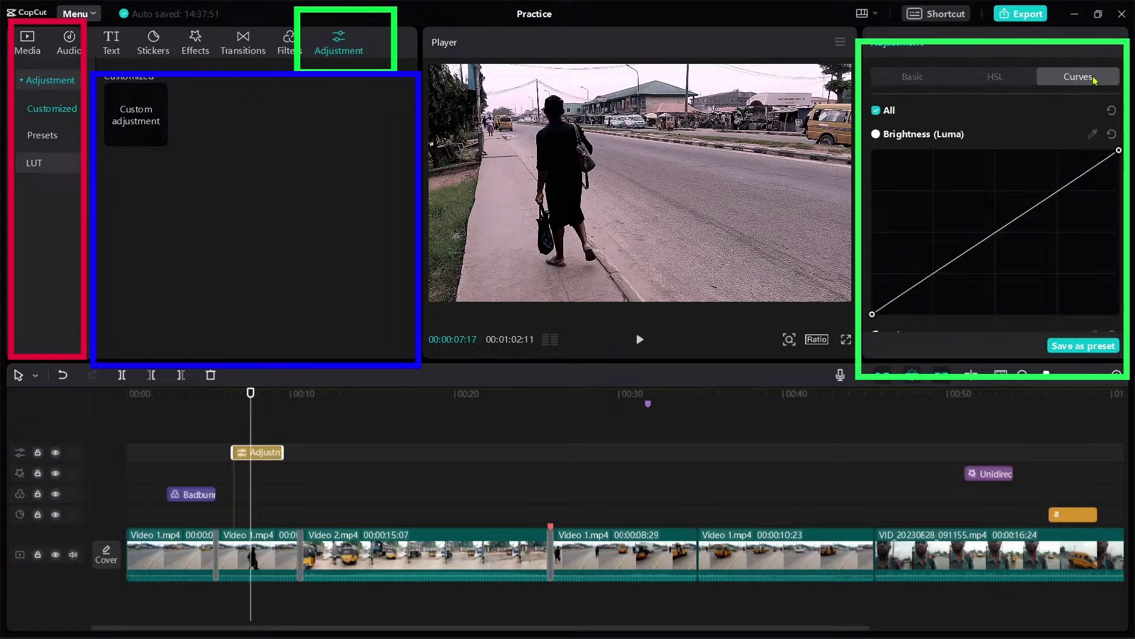
{"action": "scroll", "coordinate": [1036, 212], "scroll_direction": "down", "scroll_amount": 10}
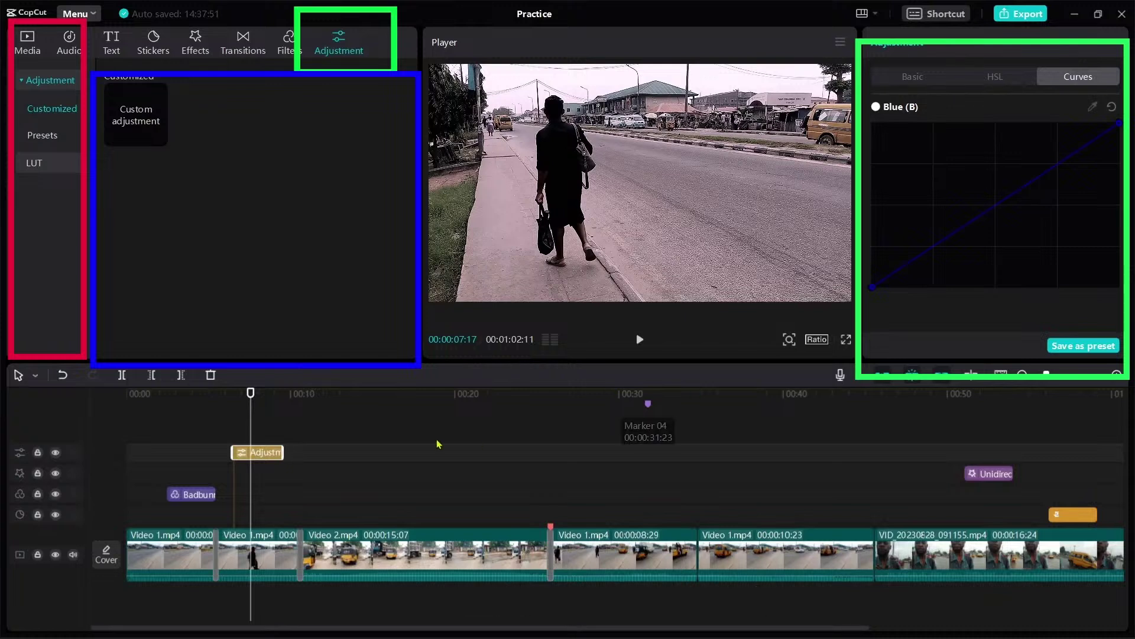
Step: Extend the adjustment layer's end to about 00:00:20:08 and its start back to about 00:00:04
{"action": "left_click", "coordinate": [593, 451]}
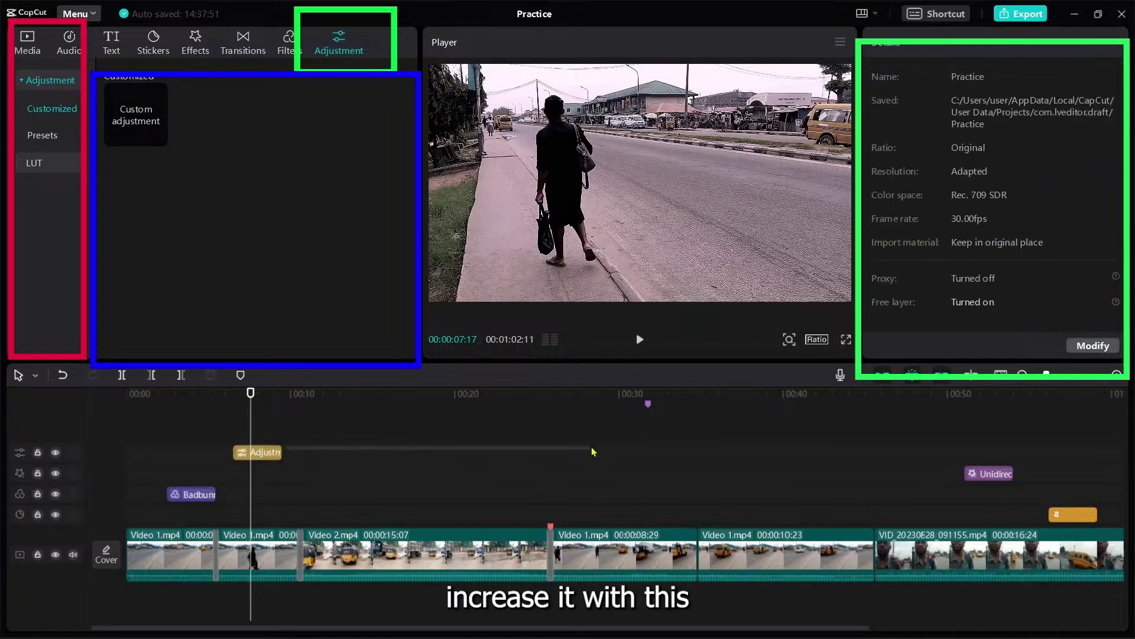
{"action": "left_click_drag", "start_coordinate": [593, 451], "coordinate": [459, 452]}
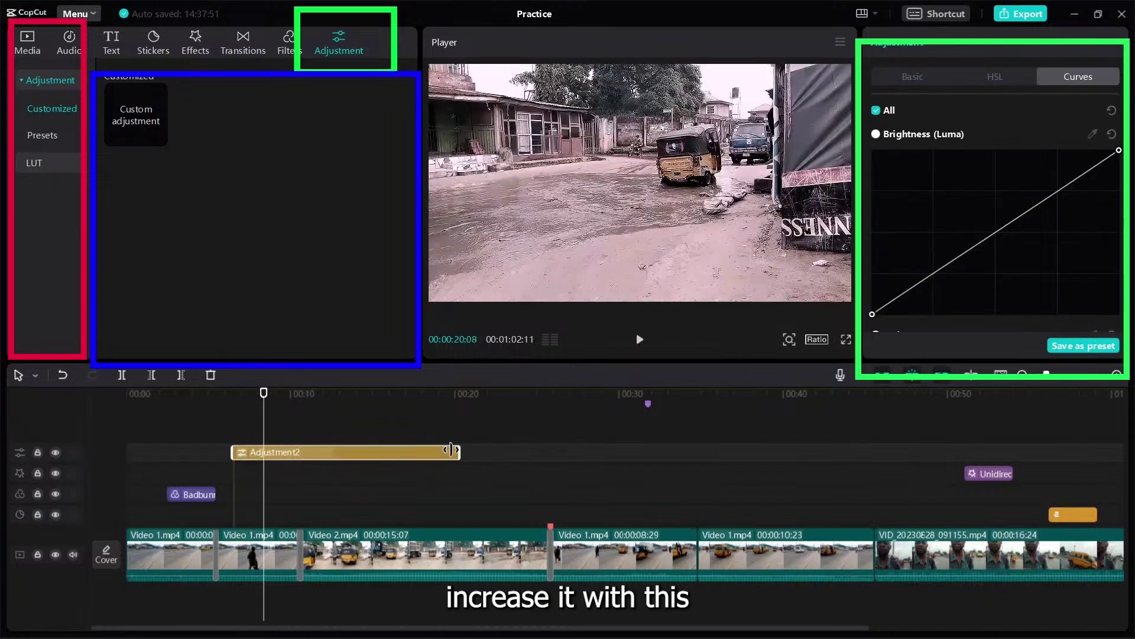
{"action": "left_click_drag", "start_coordinate": [232, 452], "coordinate": [187, 452]}
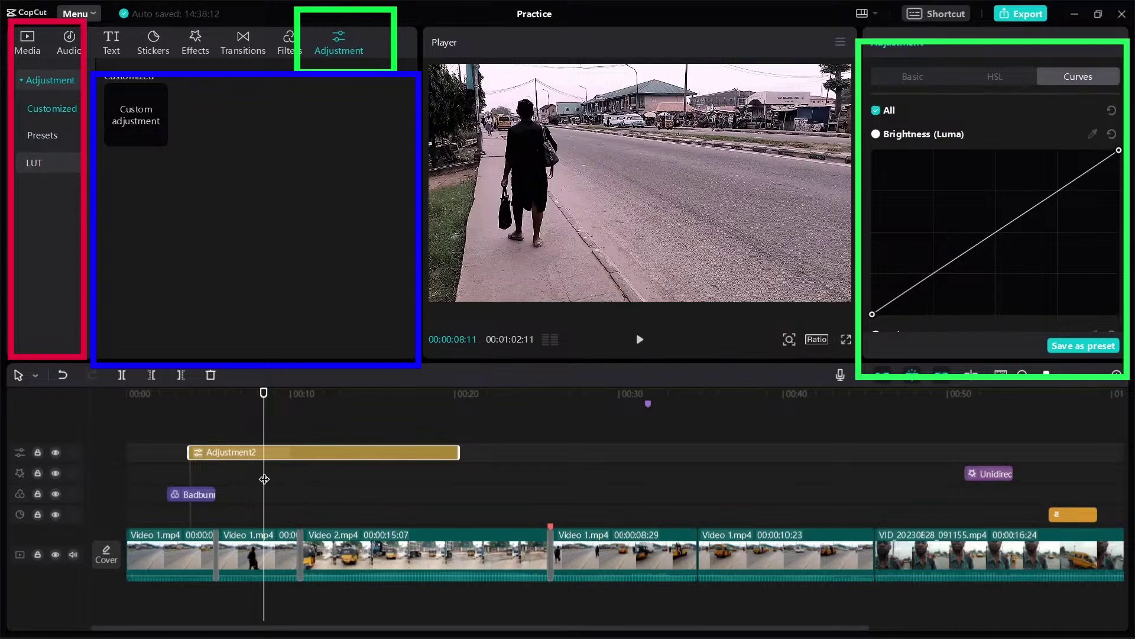
Step: Move the adjustment layer to start at the 00:00:10:18 cut and check the video at 00:00:17:18
{"action": "left_click_drag", "start_coordinate": [289, 452], "coordinate": [401, 454]}
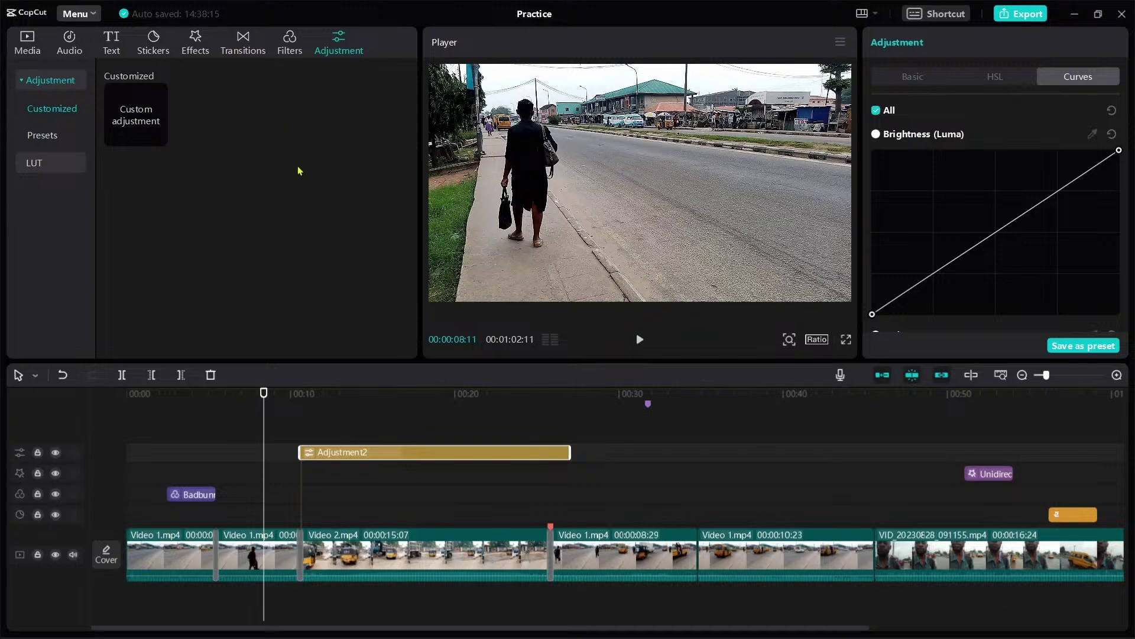
{"action": "left_click", "coordinate": [414, 395]}
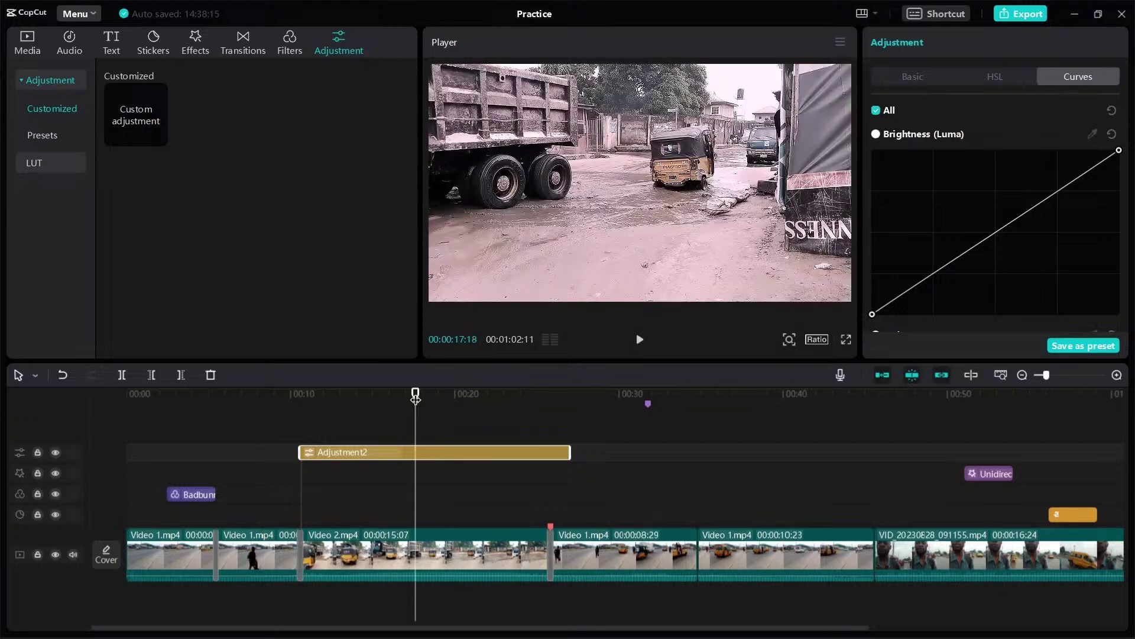
{"action": "left_click", "coordinate": [525, 395]}
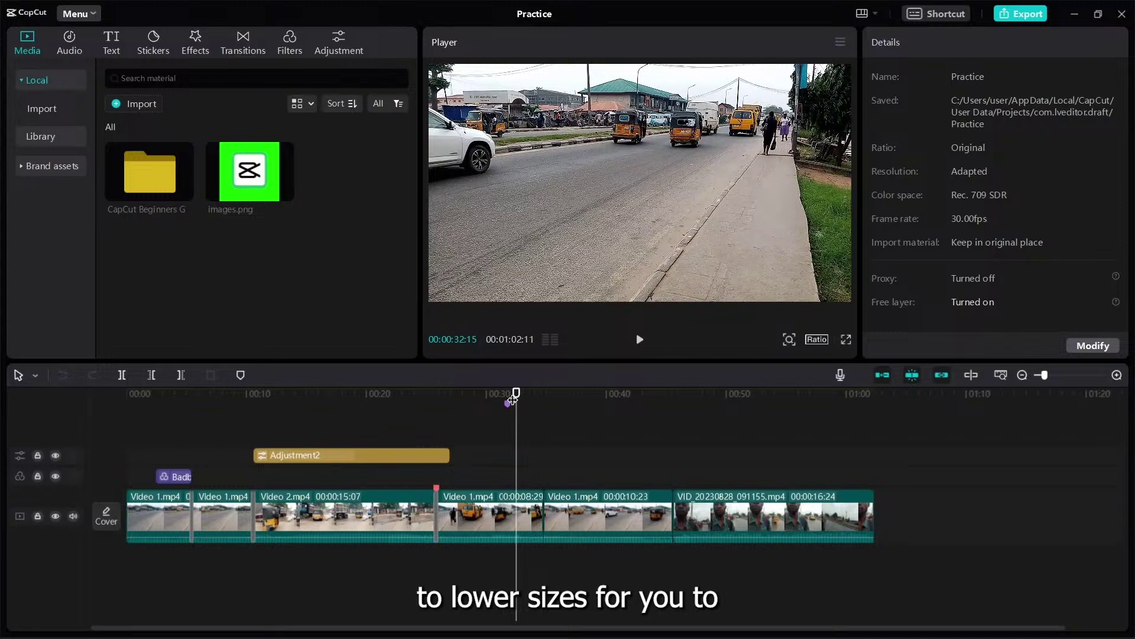
Step: Move the playhead to 00:00:36:25 and check the Performance options in the general settings
{"action": "left_click_drag", "start_coordinate": [512, 400], "coordinate": [568, 393]}
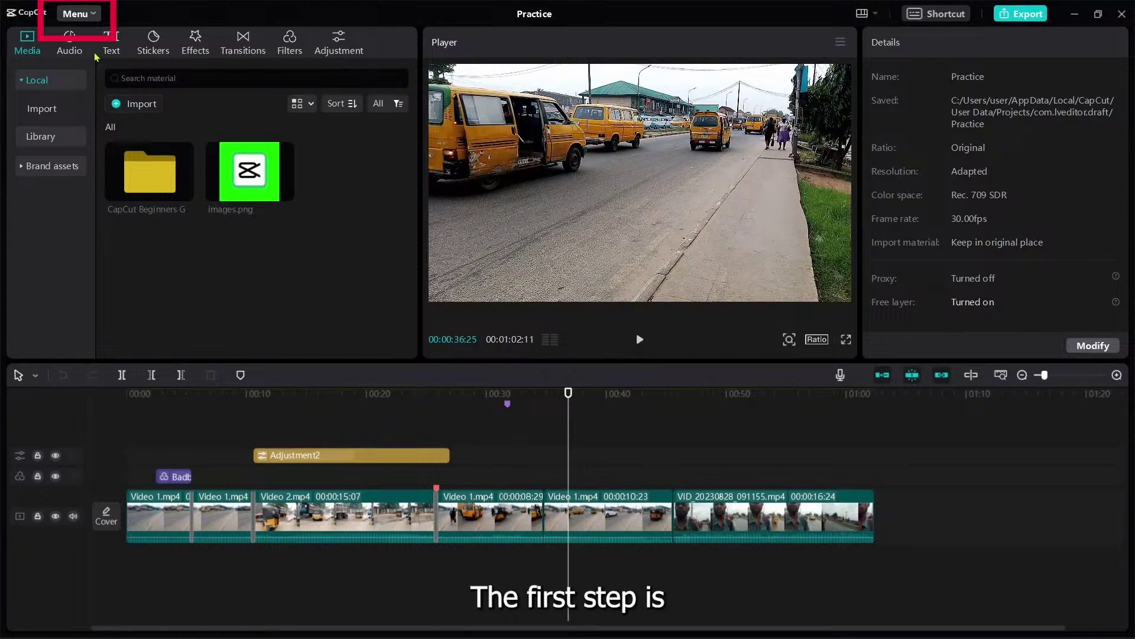
{"action": "left_click", "coordinate": [91, 16]}
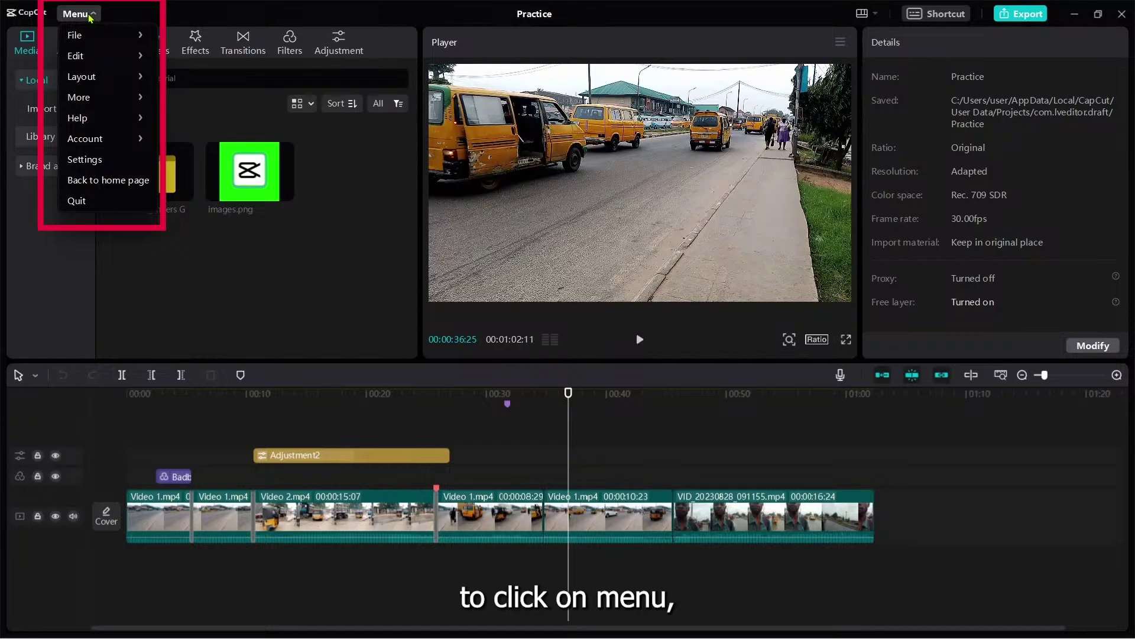
{"action": "left_click", "coordinate": [102, 160]}
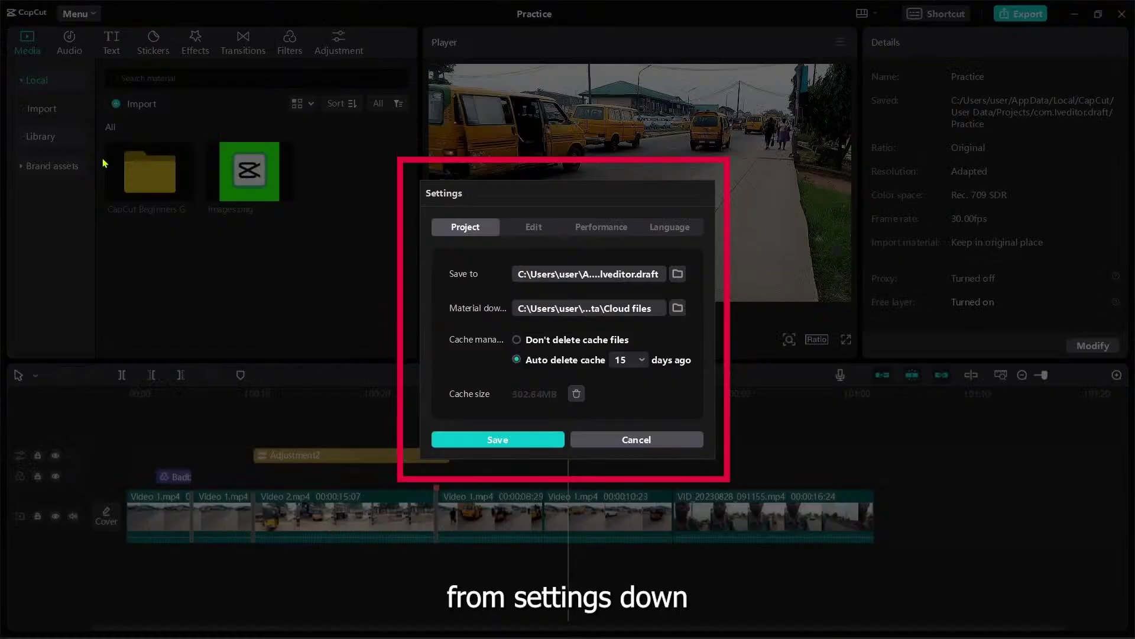
{"action": "left_click", "coordinate": [595, 231]}
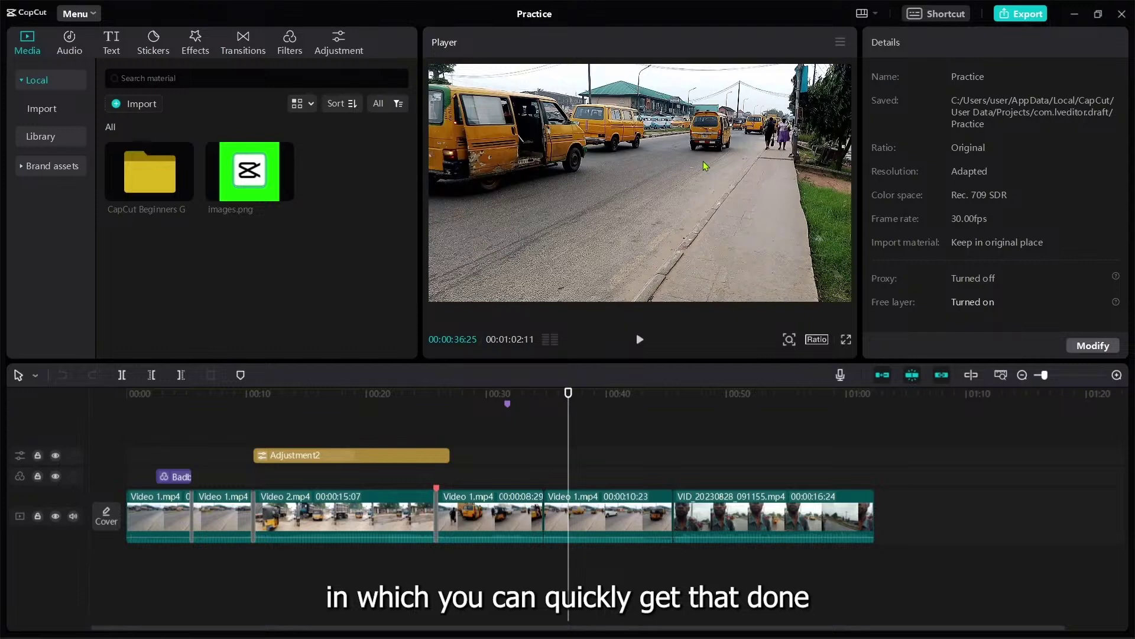
Step: Turn on the proxy in the project's performance settings with a 720P resolution and save
{"action": "left_click", "coordinate": [1091, 348]}
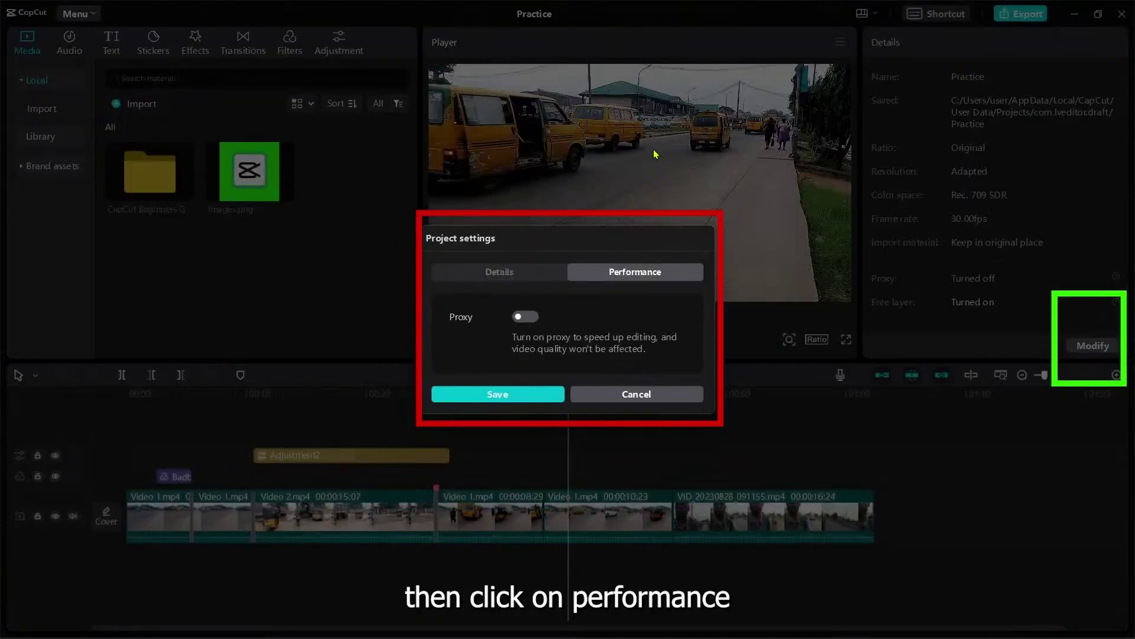
{"action": "left_click", "coordinate": [528, 318]}
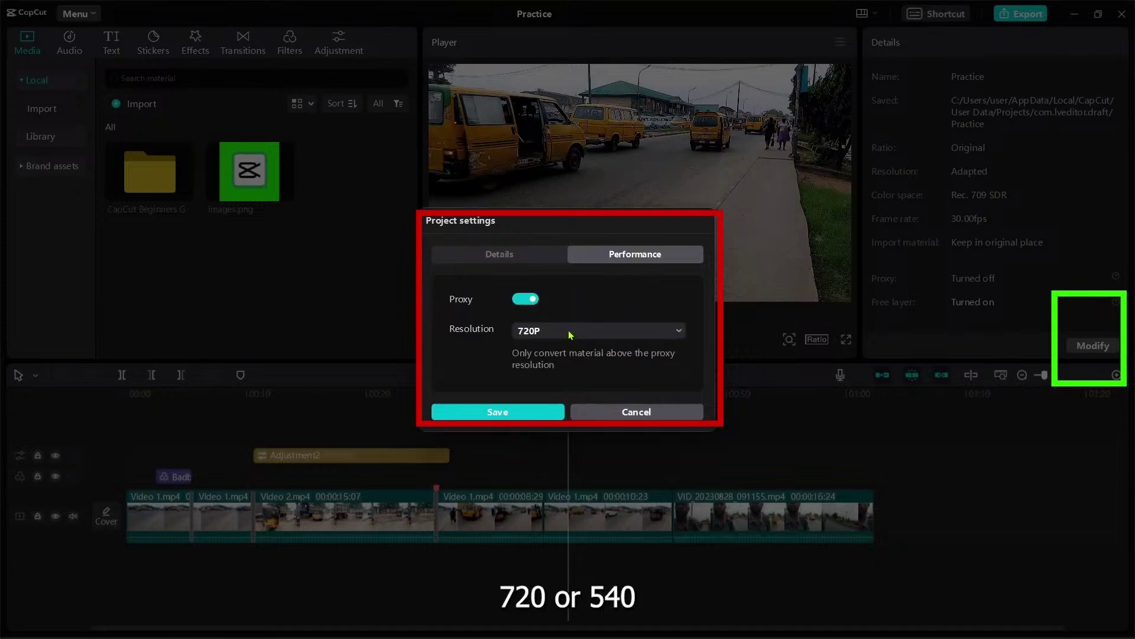
{"action": "left_click", "coordinate": [571, 335]}
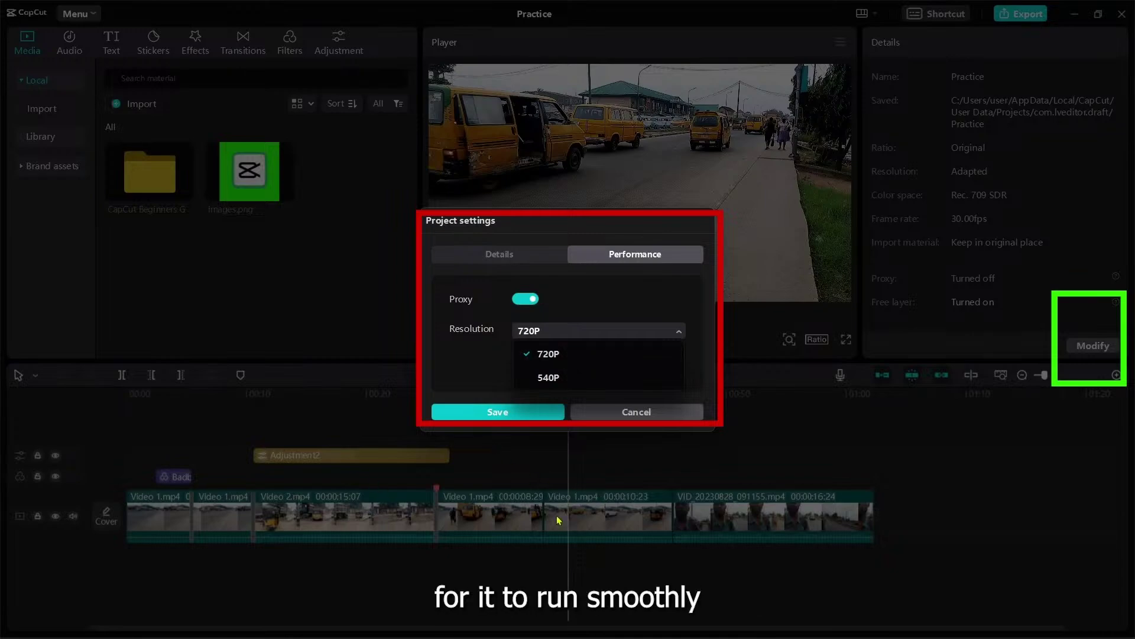
{"action": "left_click", "coordinate": [509, 412]}
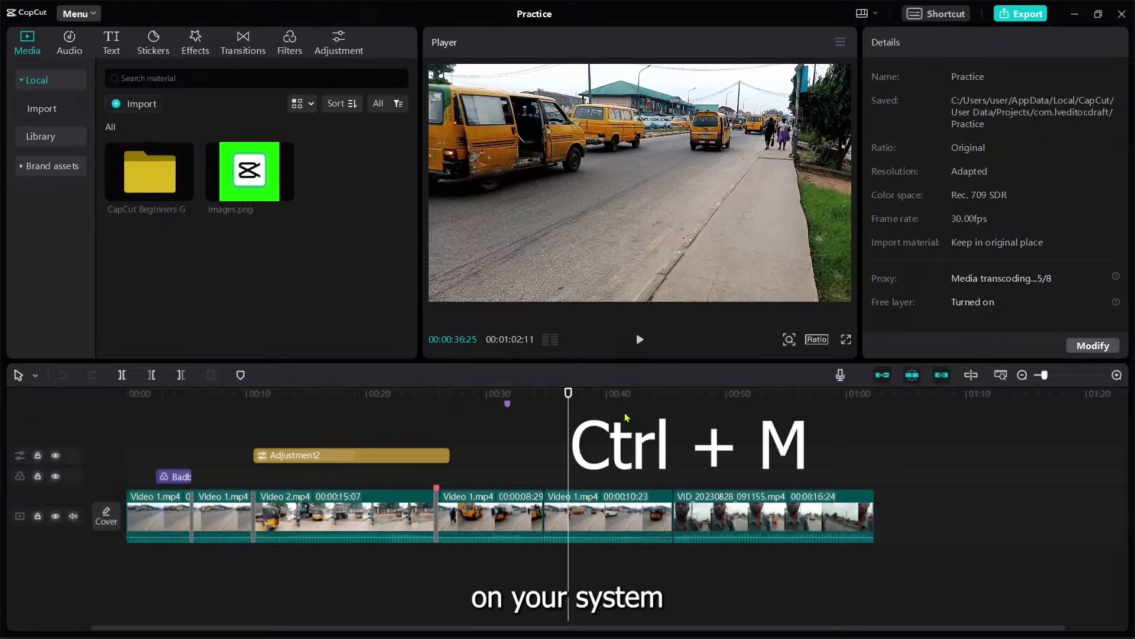
Step: Open the export settings for the Practice project and review the export location and the available resolutions
{"action": "key", "text": "ctrl+m"}
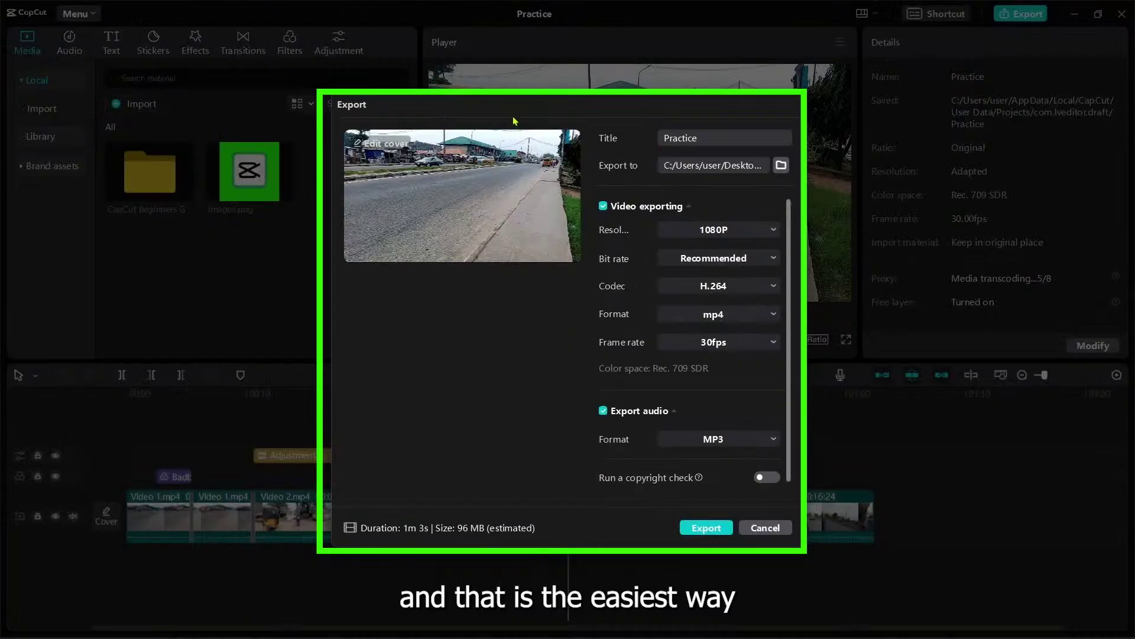
{"action": "left_click", "coordinate": [768, 528]}
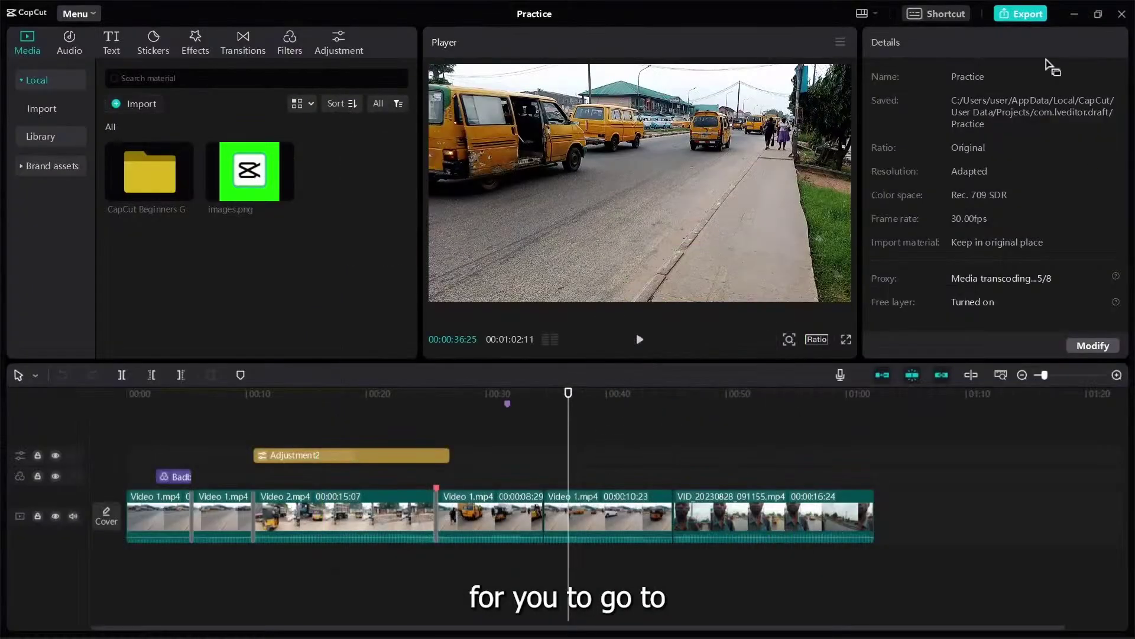
{"action": "left_click", "coordinate": [1026, 17]}
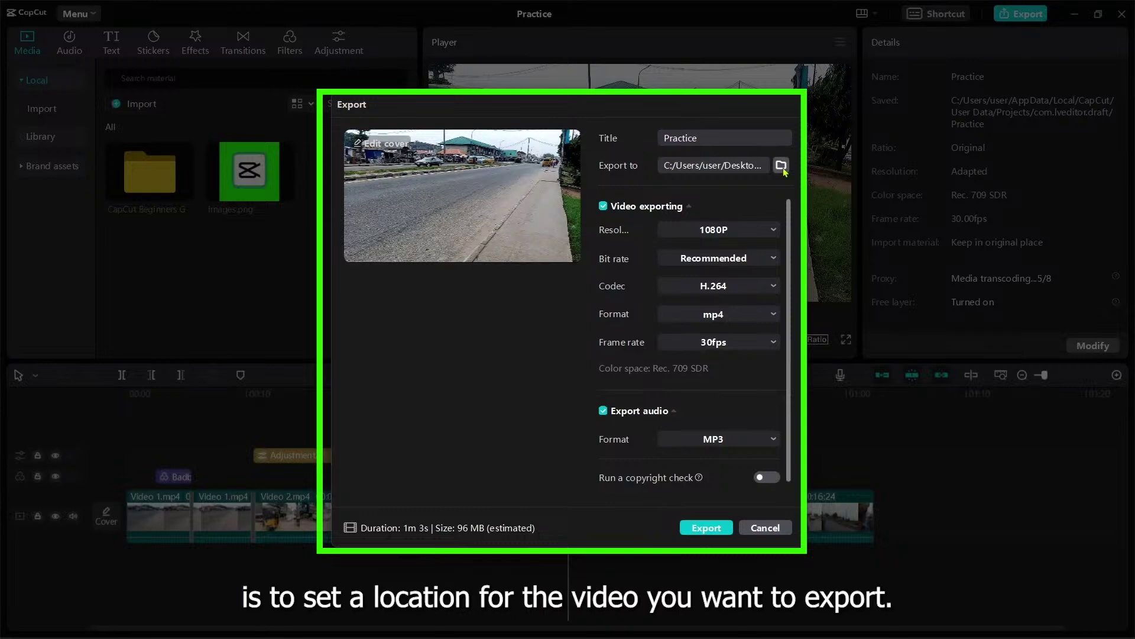
{"action": "left_click", "coordinate": [721, 169]}
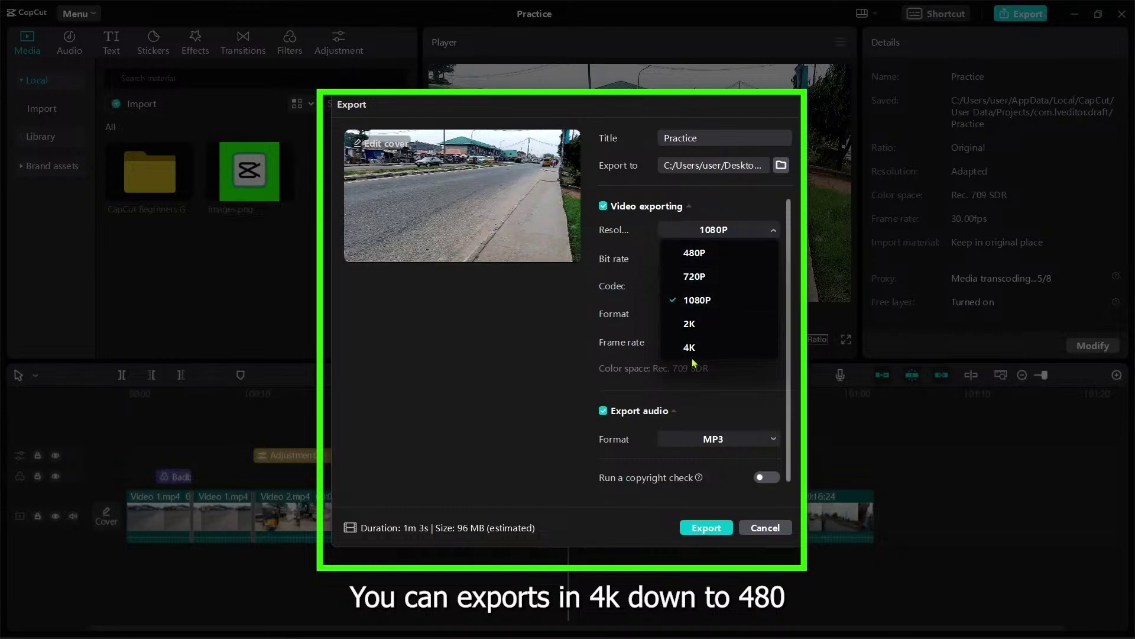
{"action": "left_click", "coordinate": [778, 232]}
Step: Try the Lower and Higher bit rates for the video export
{"action": "left_click", "coordinate": [757, 258]}
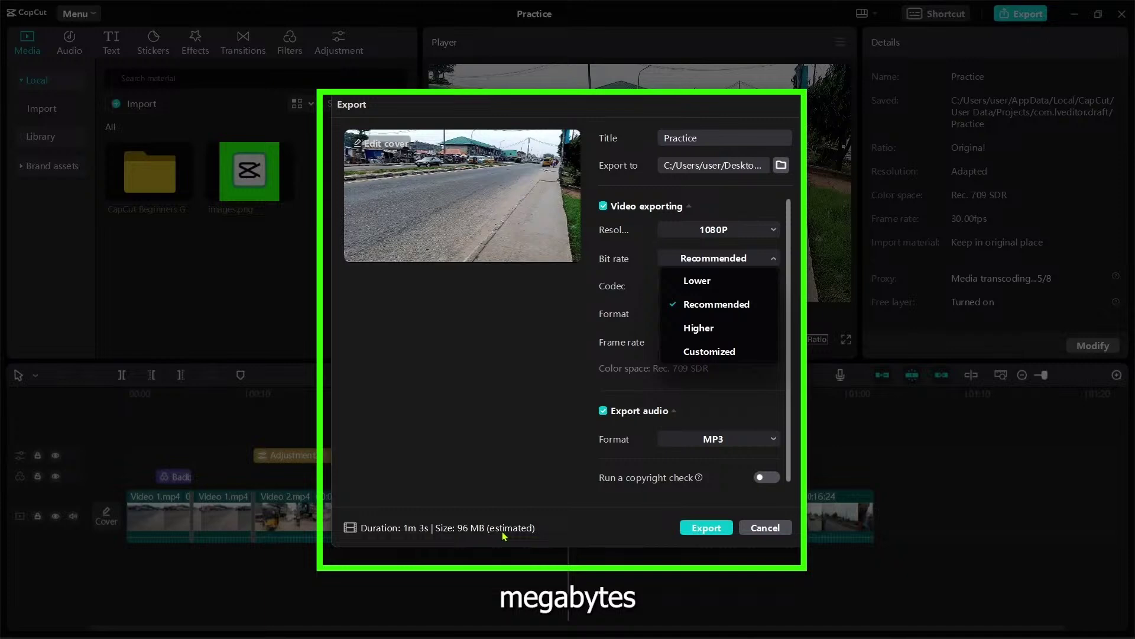
{"action": "left_click", "coordinate": [698, 280]}
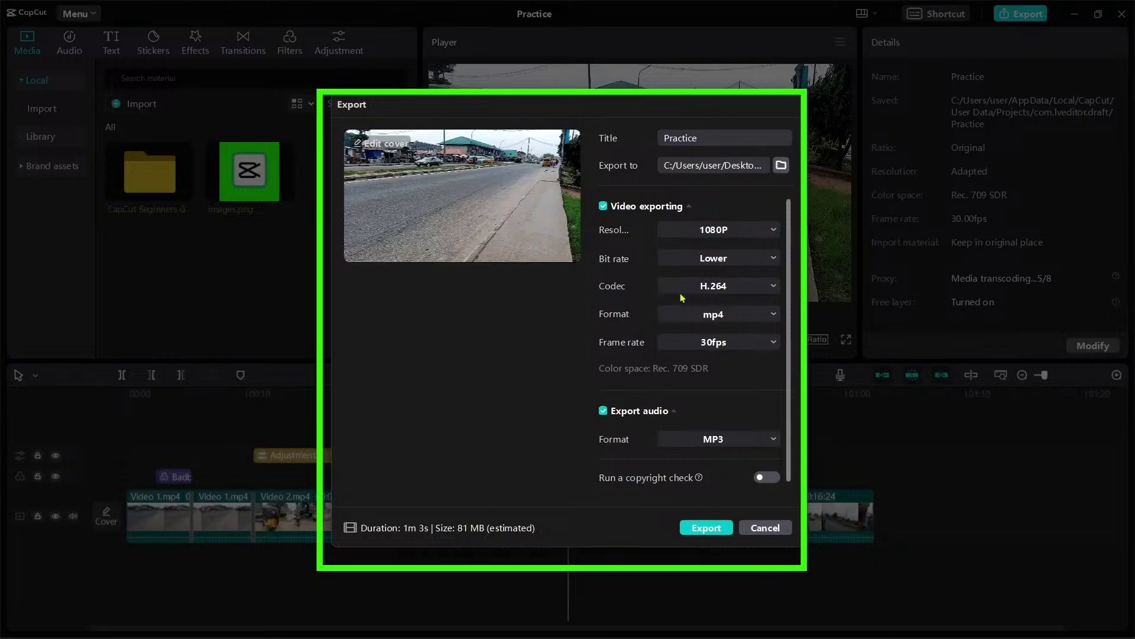
{"action": "left_click", "coordinate": [679, 259]}
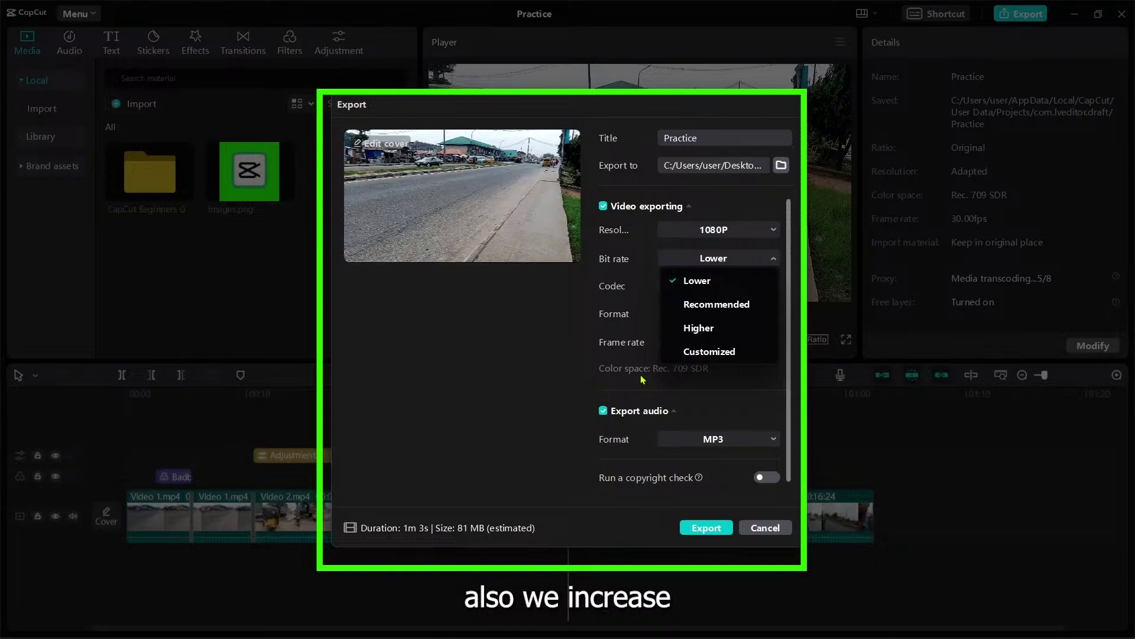
{"action": "left_click", "coordinate": [699, 327]}
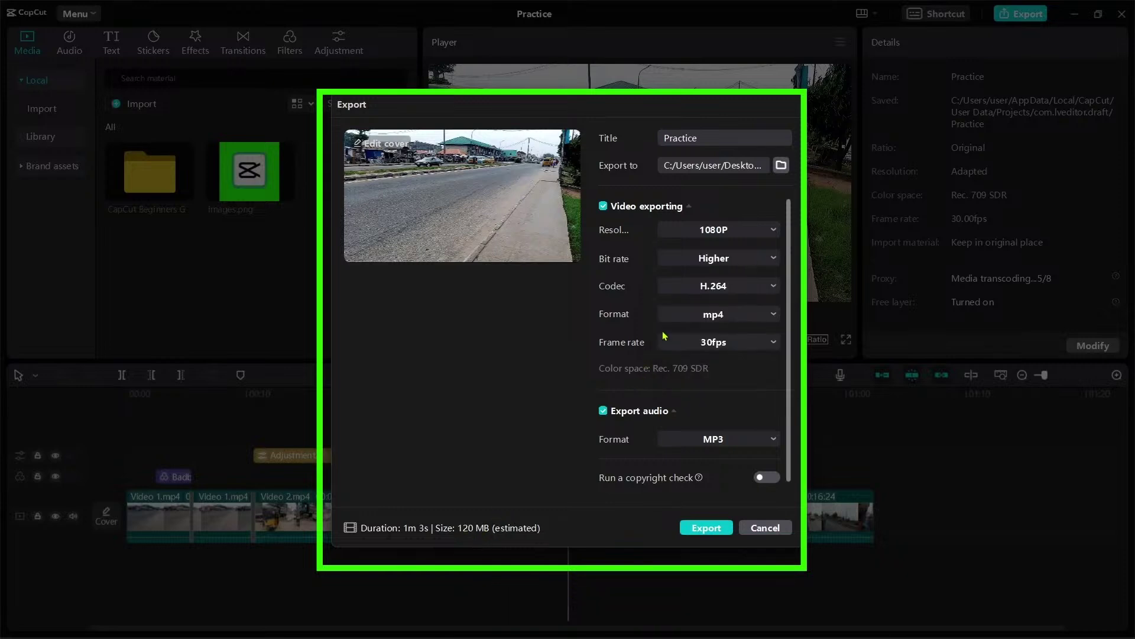
Step: Try a Customized bit rate with a different Kbps value and set the export's bit rate back to Recommended
{"action": "left_click", "coordinate": [692, 258]}
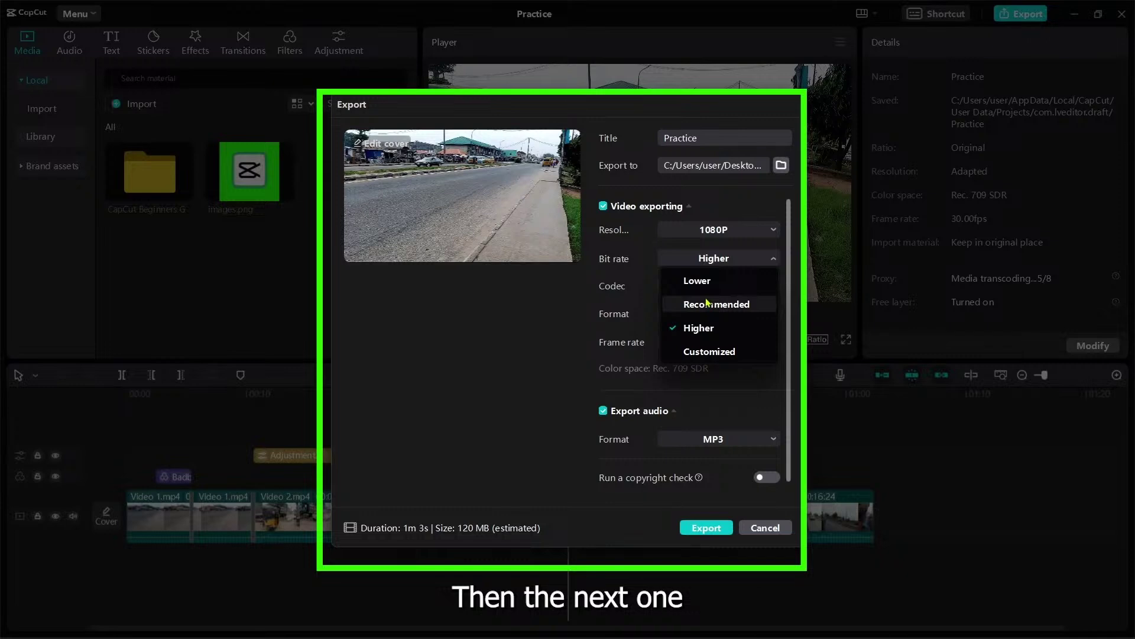
{"action": "left_click", "coordinate": [725, 352]}
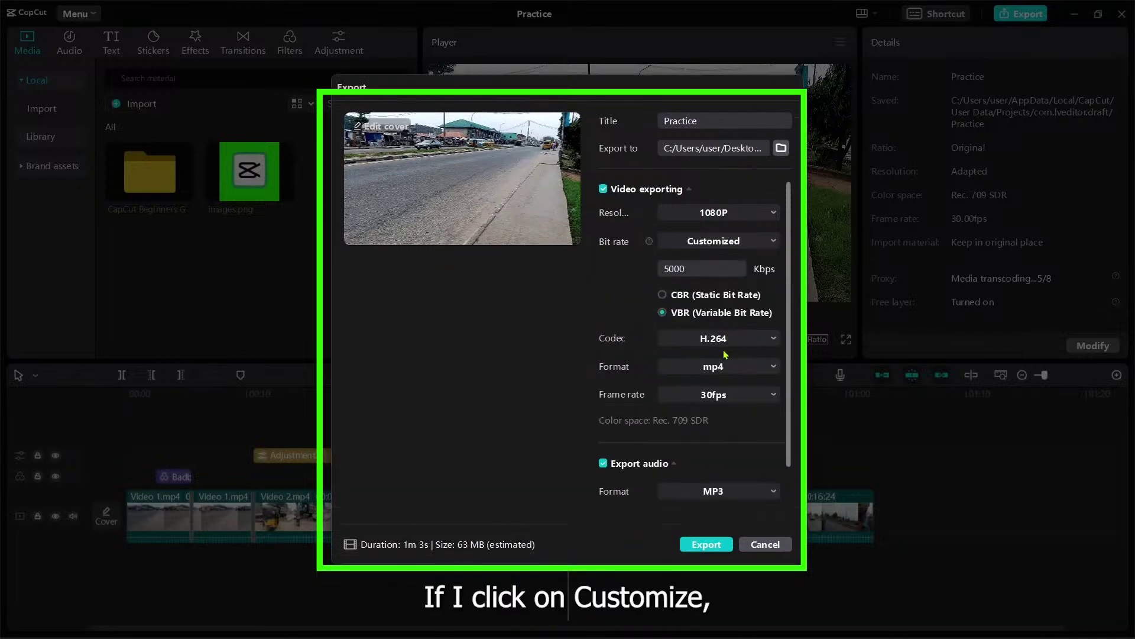
{"action": "left_click", "coordinate": [669, 272]}
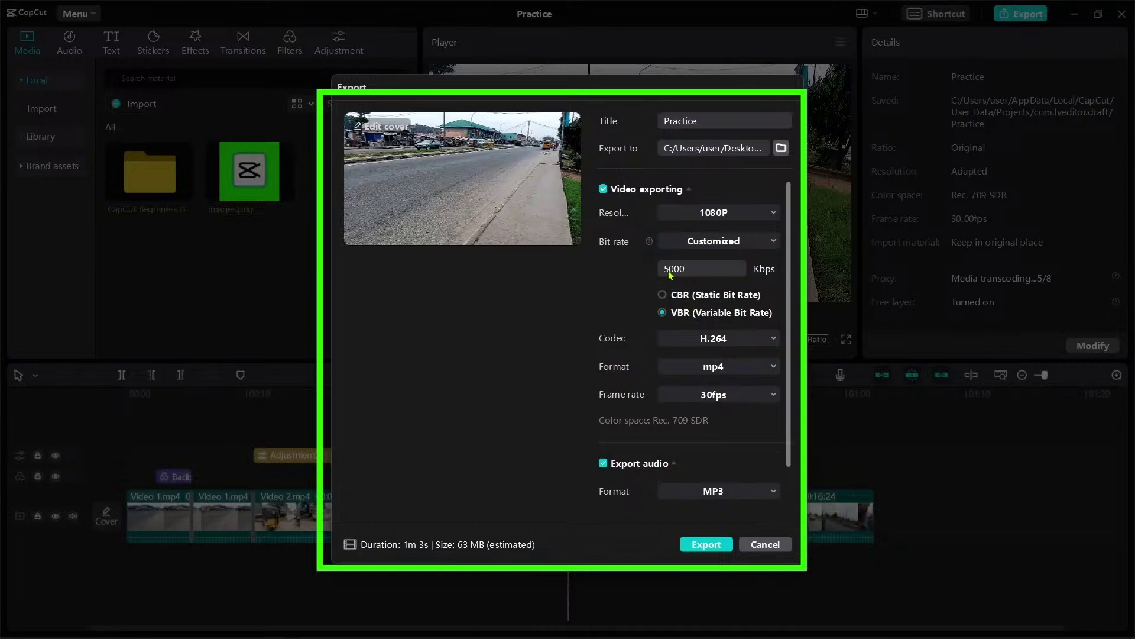
{"action": "type", "text": "0"}
{"action": "key", "text": "BackSpace"}
{"action": "left_click", "coordinate": [724, 244]}
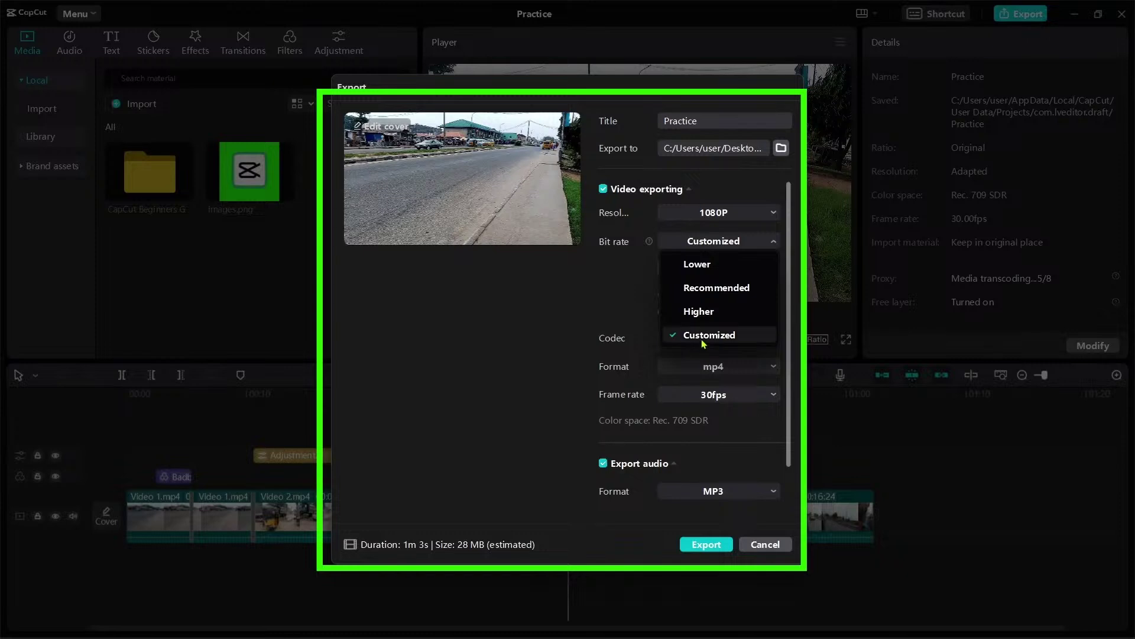
{"action": "left_click", "coordinate": [701, 288]}
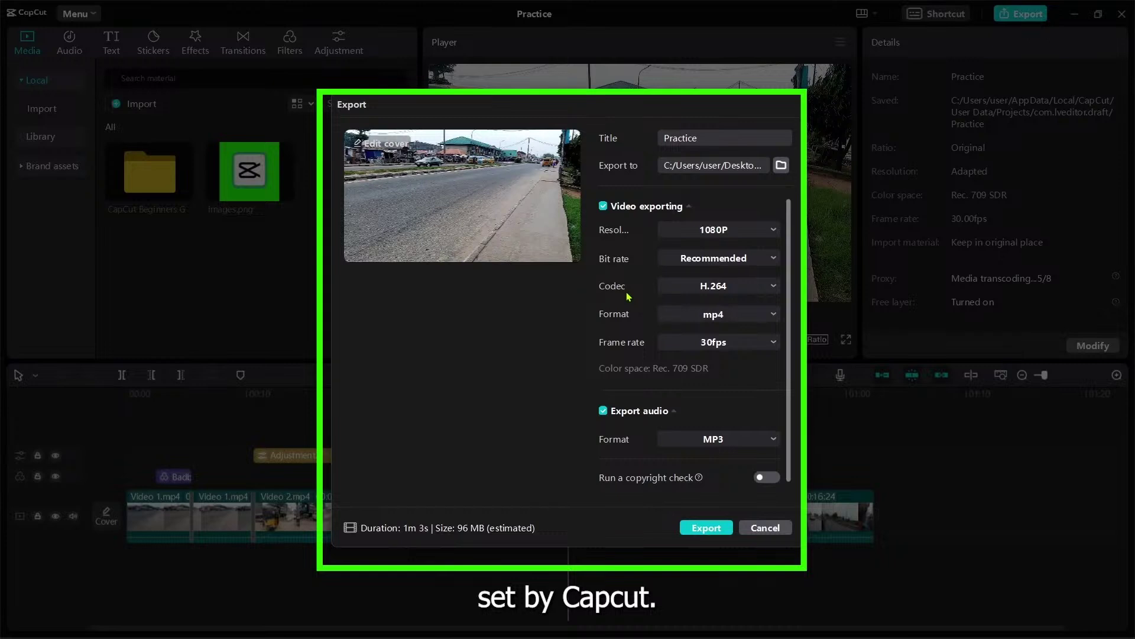
Step: Examine the export's codec, video format and frame rate options as well as the Export audio section
{"action": "left_click", "coordinate": [773, 288]}
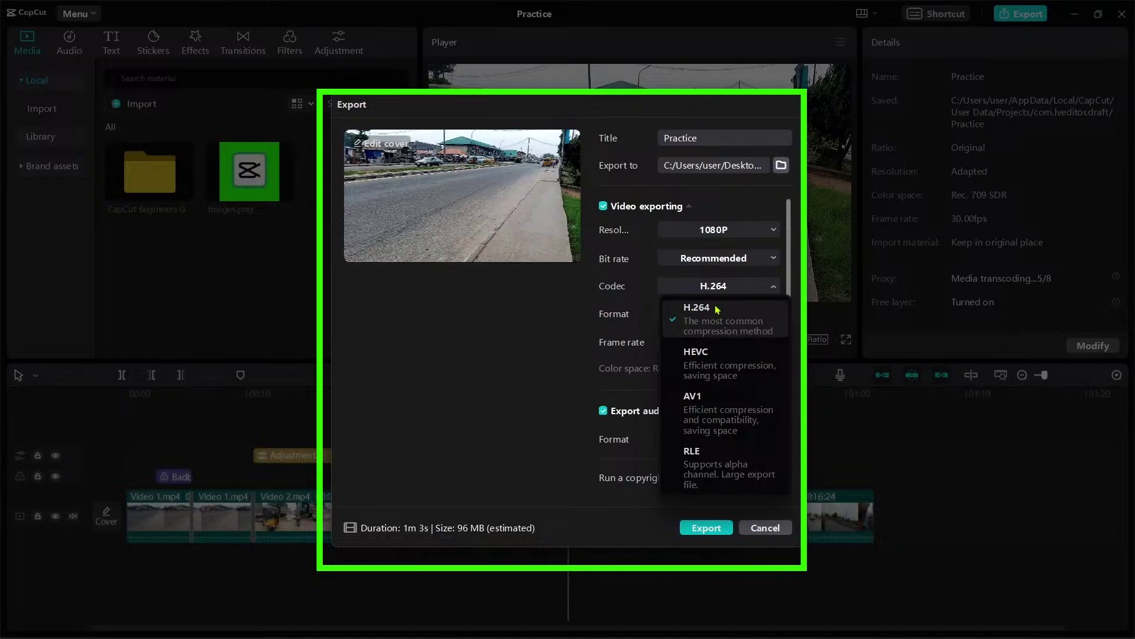
{"action": "left_click", "coordinate": [772, 287]}
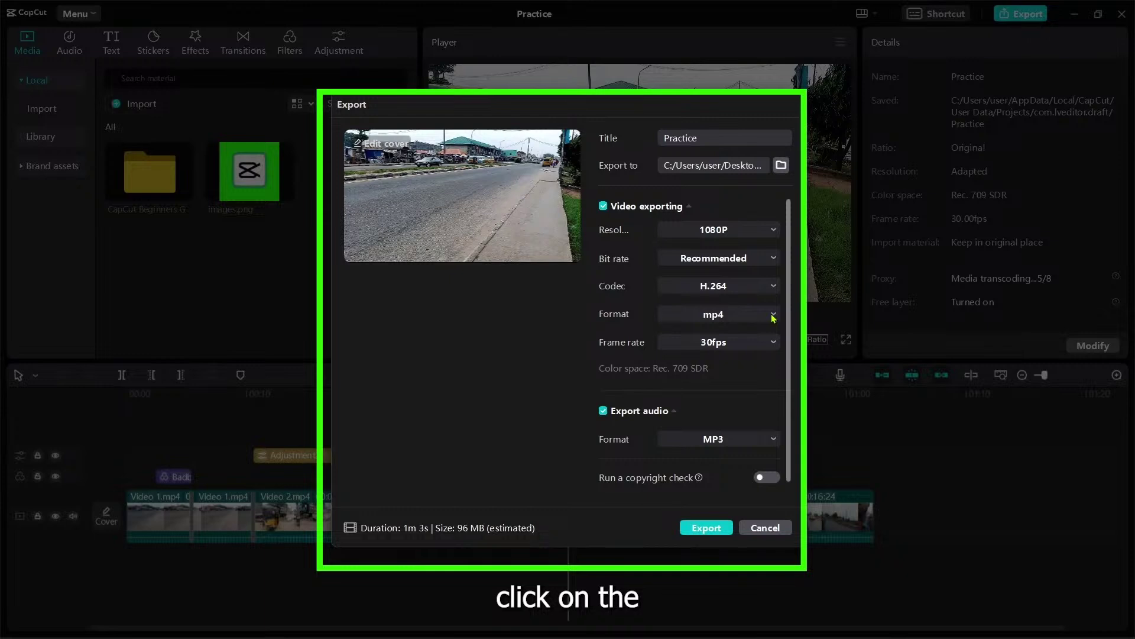
{"action": "left_click", "coordinate": [773, 315]}
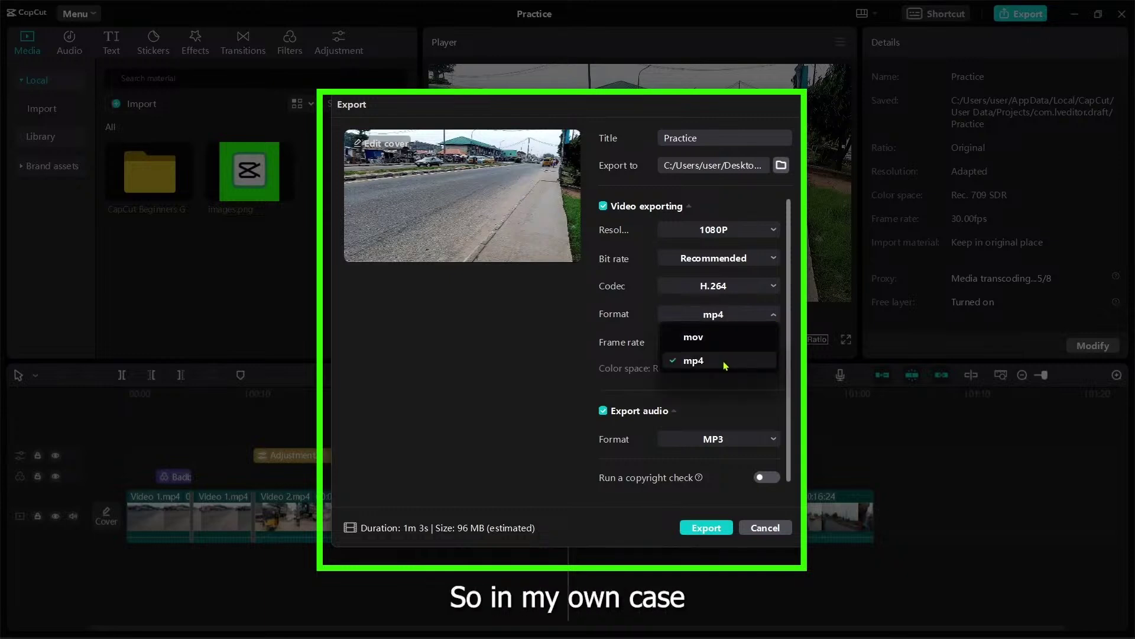
{"action": "left_click", "coordinate": [491, 324]}
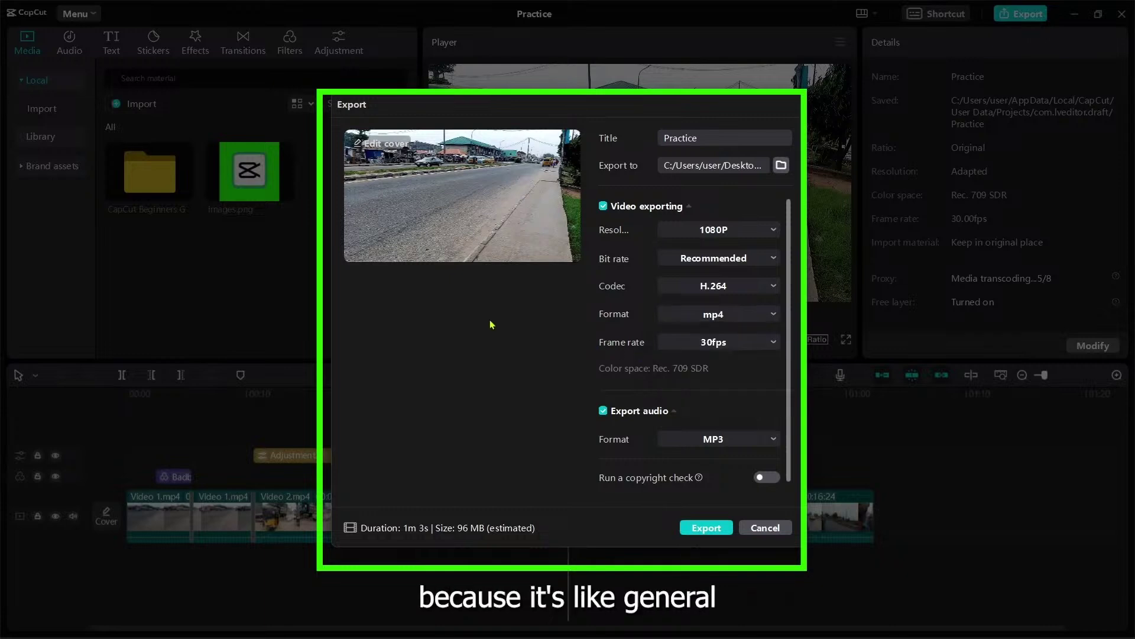
{"action": "left_click", "coordinate": [775, 344]}
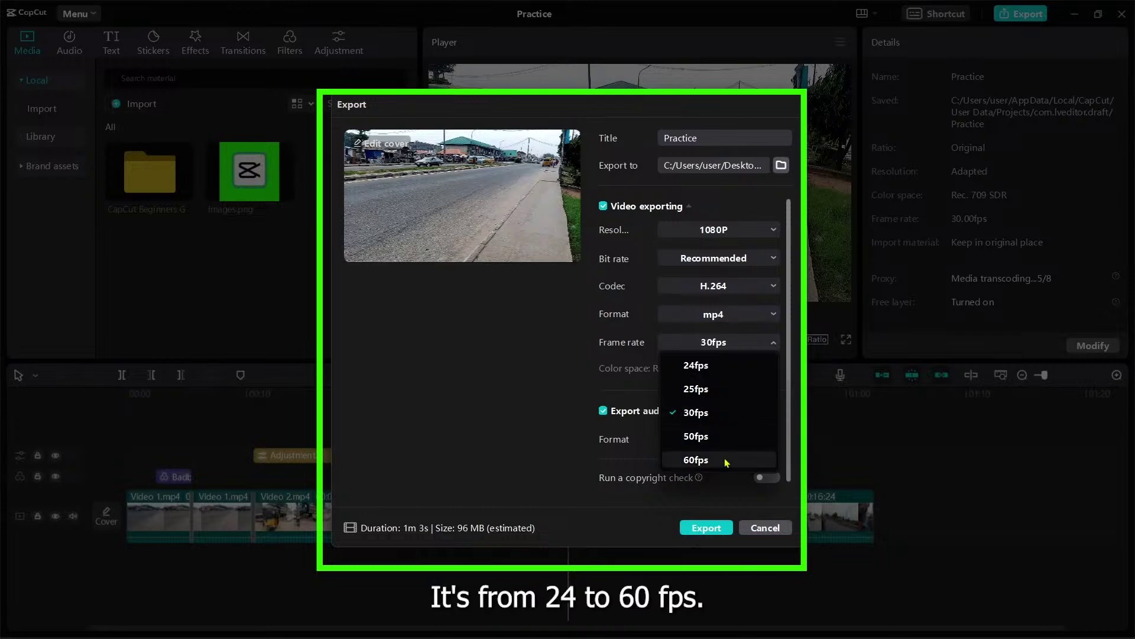
{"action": "left_click", "coordinate": [737, 346]}
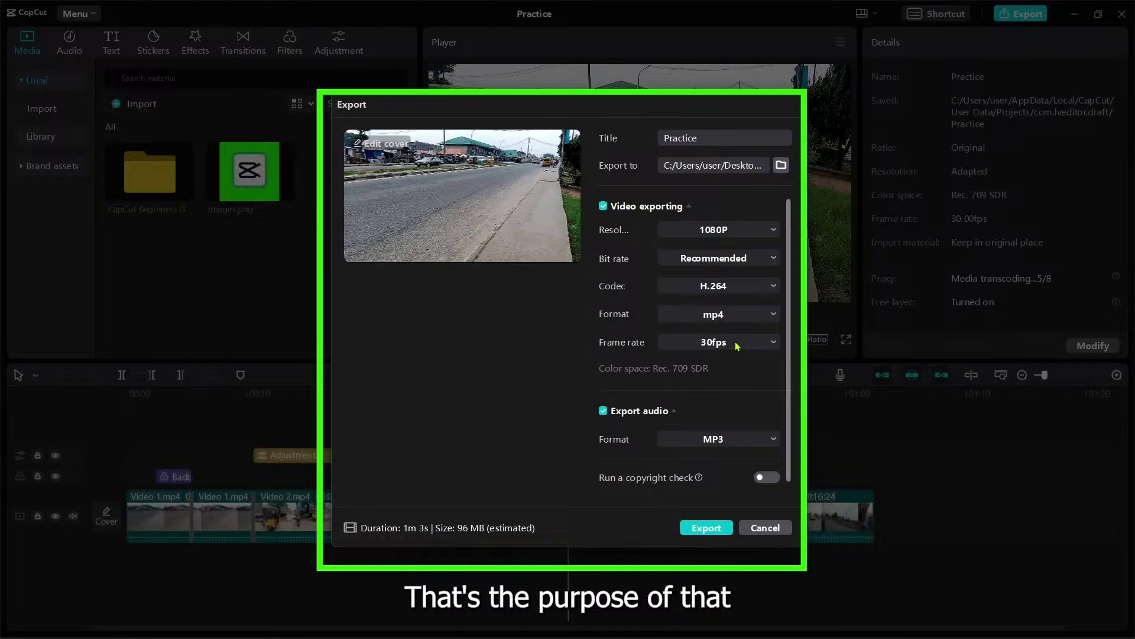
{"action": "left_click", "coordinate": [737, 344]}
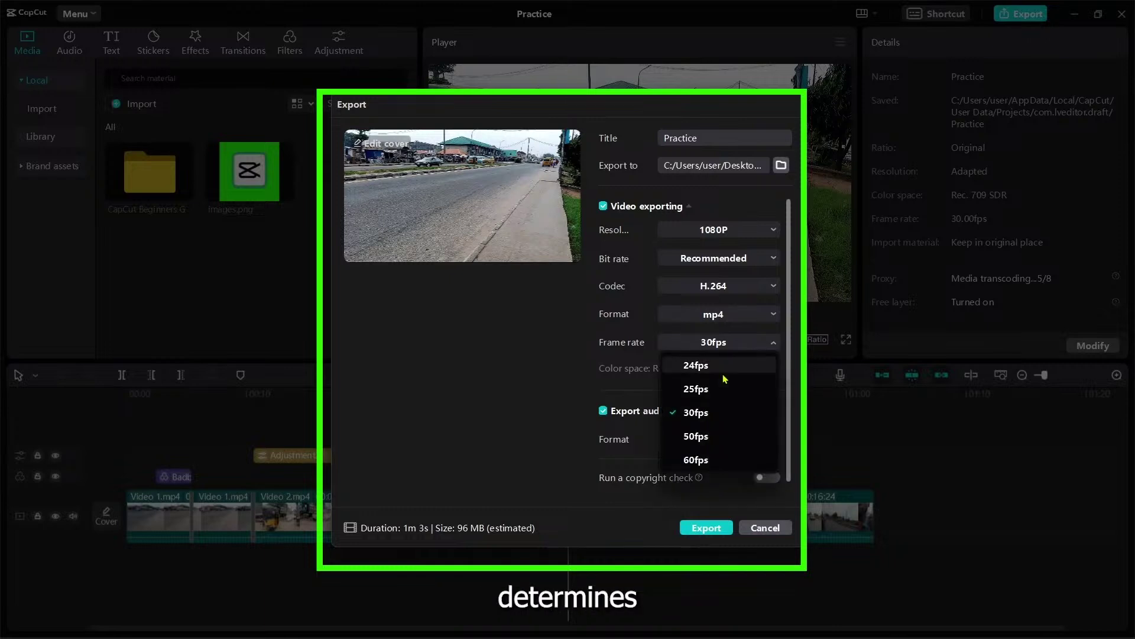
{"action": "left_click", "coordinate": [752, 347]}
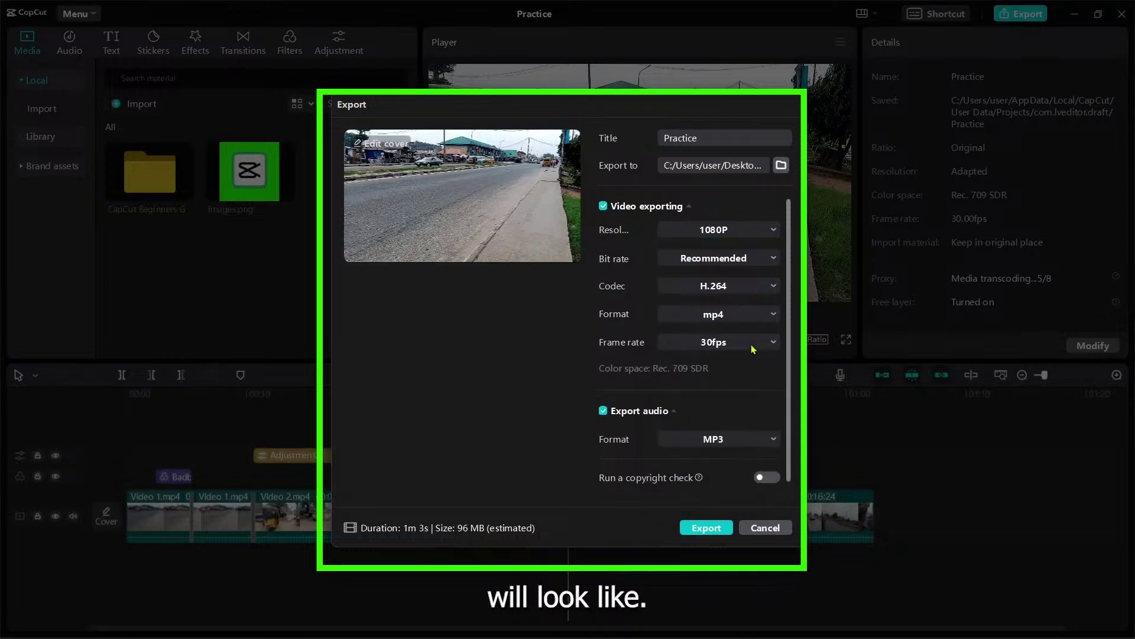
{"action": "left_click", "coordinate": [623, 418]}
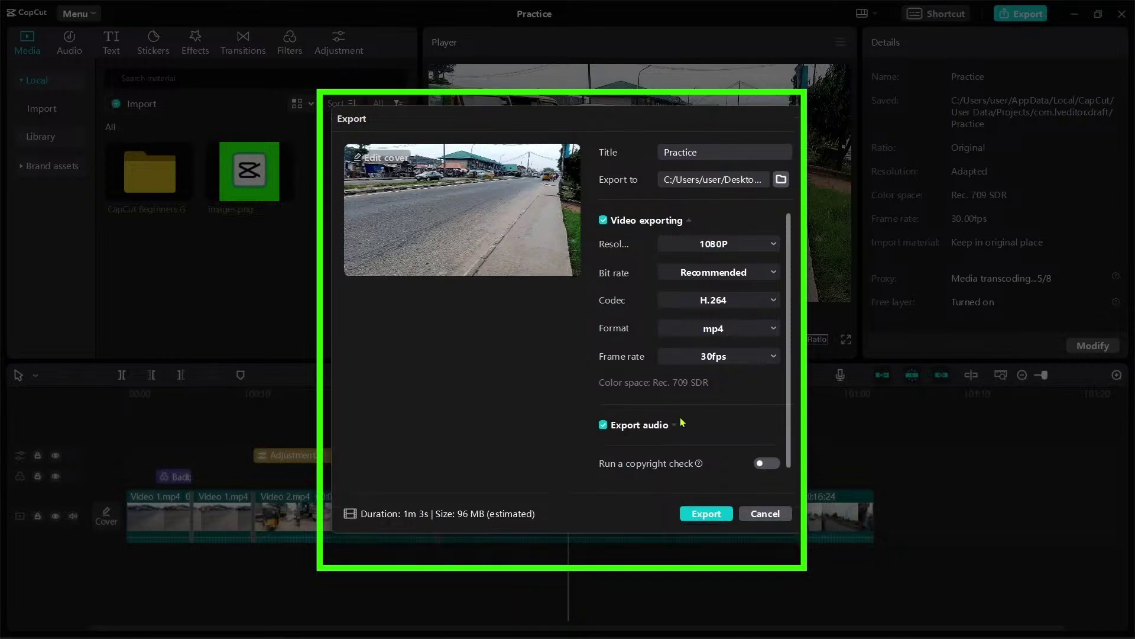
{"action": "left_click", "coordinate": [680, 421]}
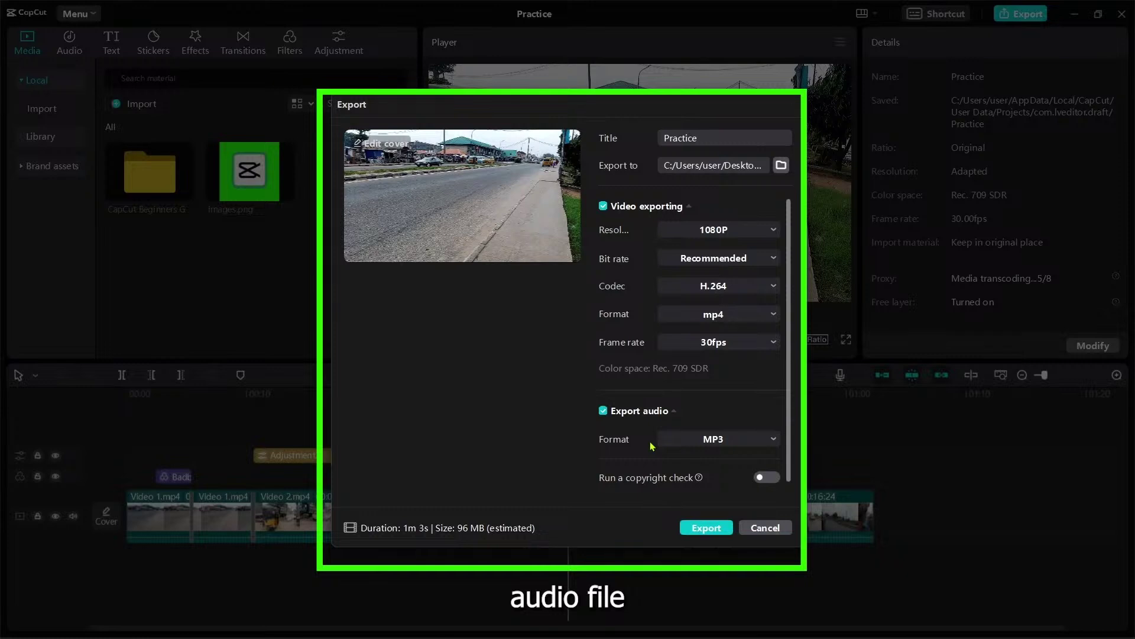
Step: Export the project as a 1080P, 30fps H.264 mp4 with a separate MP3 audio file and close the sharing options without sharing
{"action": "left_click", "coordinate": [700, 529]}
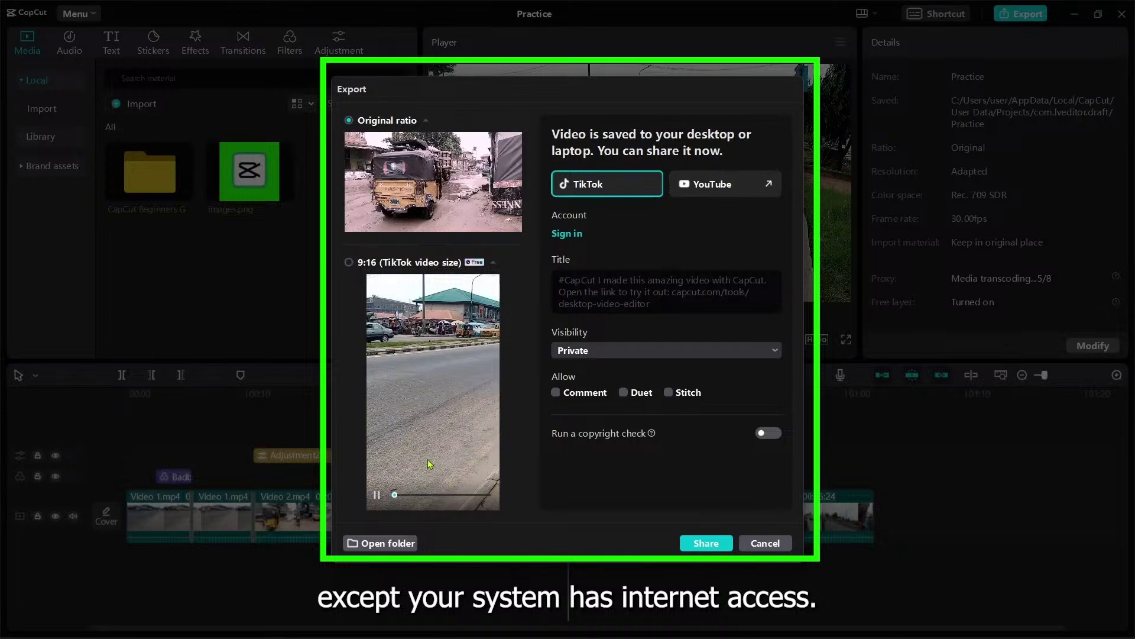
{"action": "left_click", "coordinate": [428, 459]}
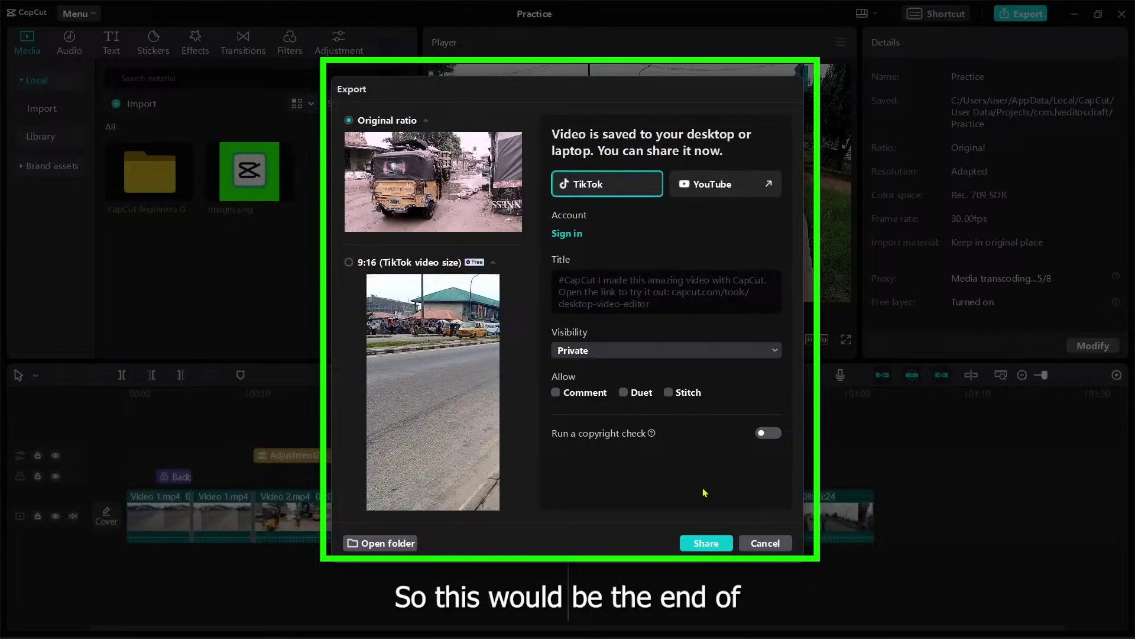
{"action": "left_click", "coordinate": [761, 543]}
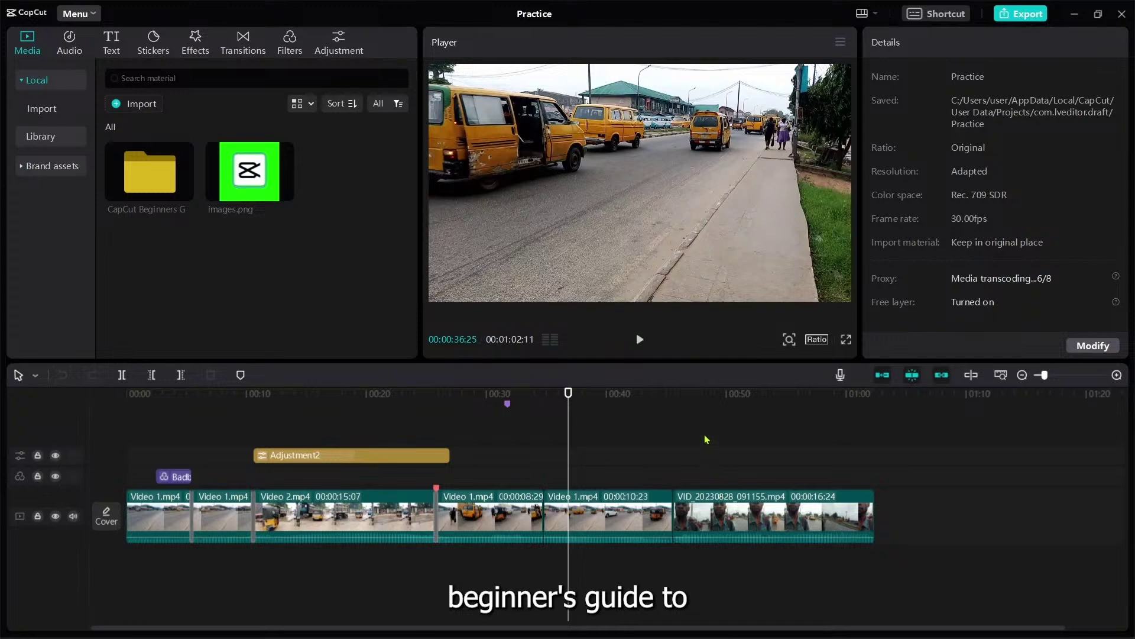